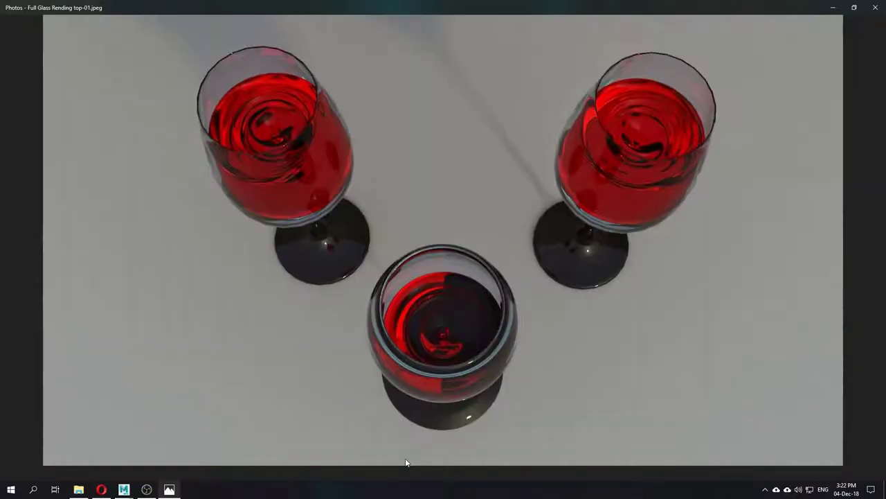
- Browse the finished wine glass renders in Photos
{"action": "key", "text": "Right"}
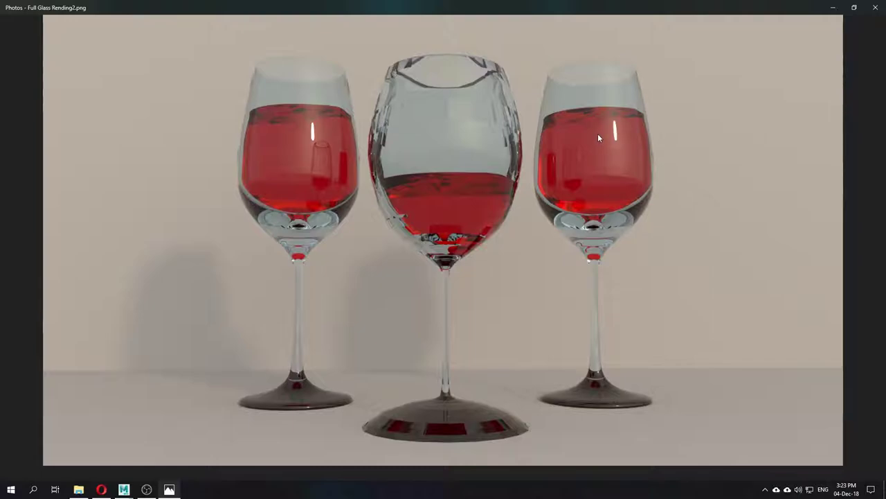
{"action": "key", "text": "Right"}
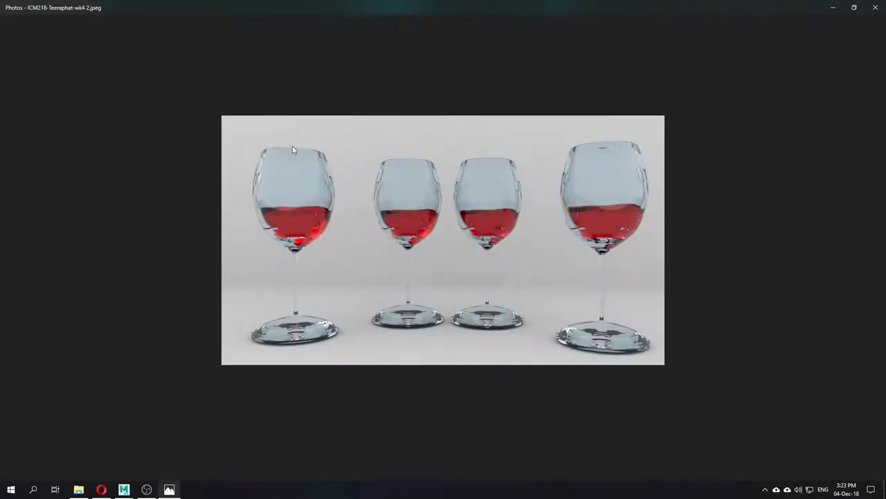
{"action": "scroll", "coordinate": [644, 240], "scroll_direction": "down", "scroll_amount": 1}
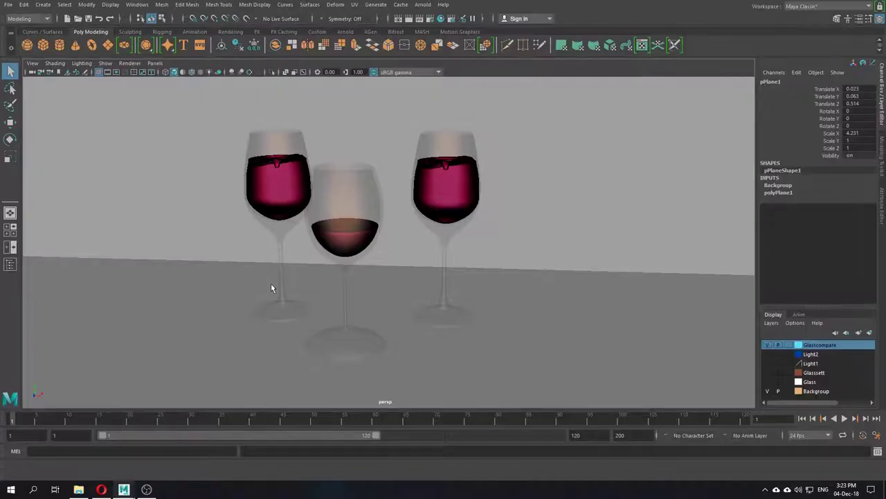
- Switch to Maya and inspect the three wine glass models in the perspective view from several angles
{"action": "left_click_drag", "start_coordinate": [270, 283], "coordinate": [431, 243], "text": "alt"}
{"action": "left_click", "coordinate": [361, 215]}
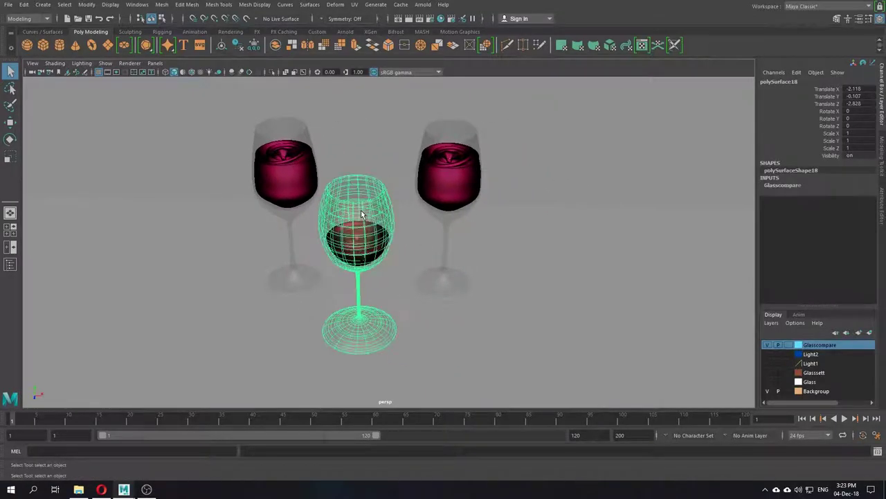
{"action": "left_click_drag", "start_coordinate": [331, 238], "coordinate": [434, 231], "text": "alt"}
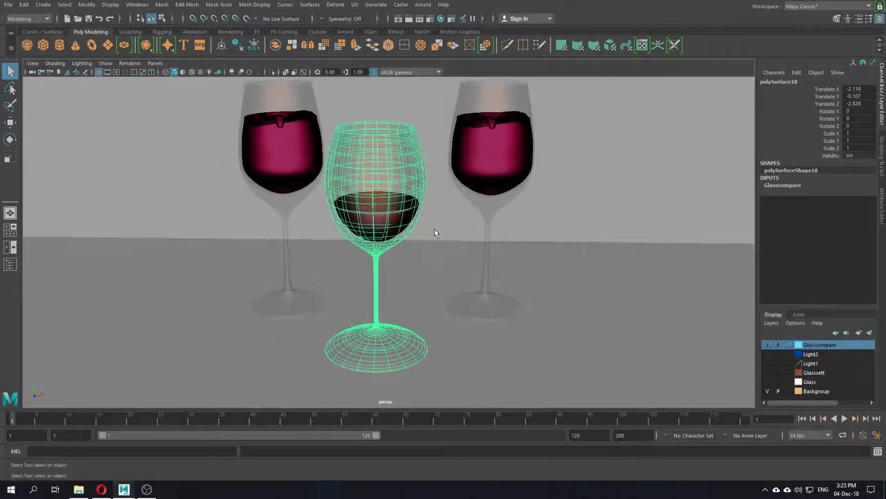
{"action": "scroll", "coordinate": [383, 254], "scroll_direction": "down", "scroll_amount": 2}
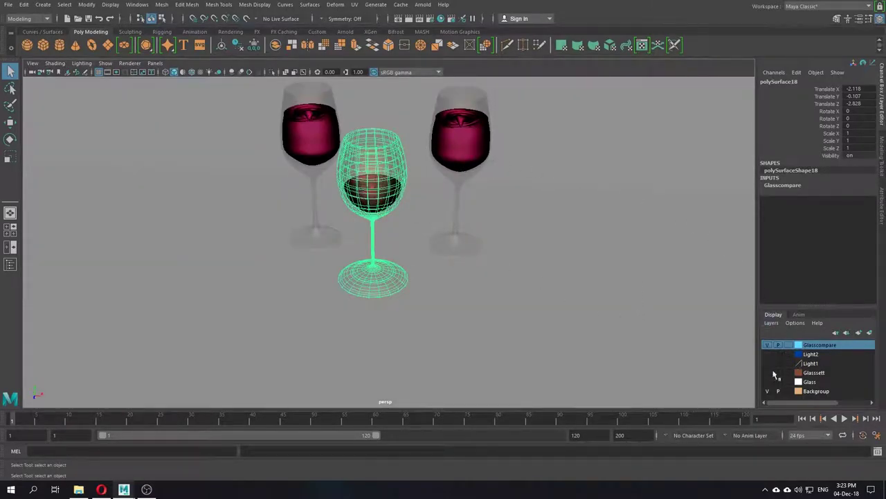
- Hide the Glasscompare and Background display layers
{"action": "left_click", "coordinate": [767, 345]}
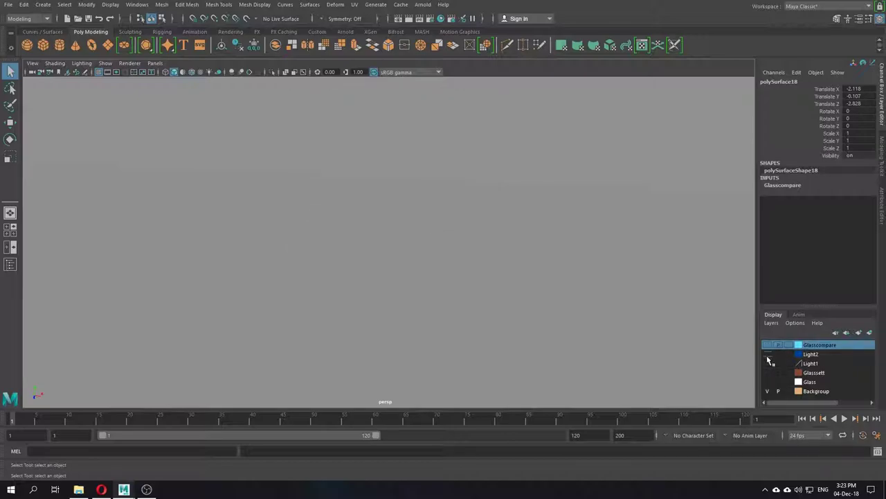
{"action": "left_click", "coordinate": [767, 391]}
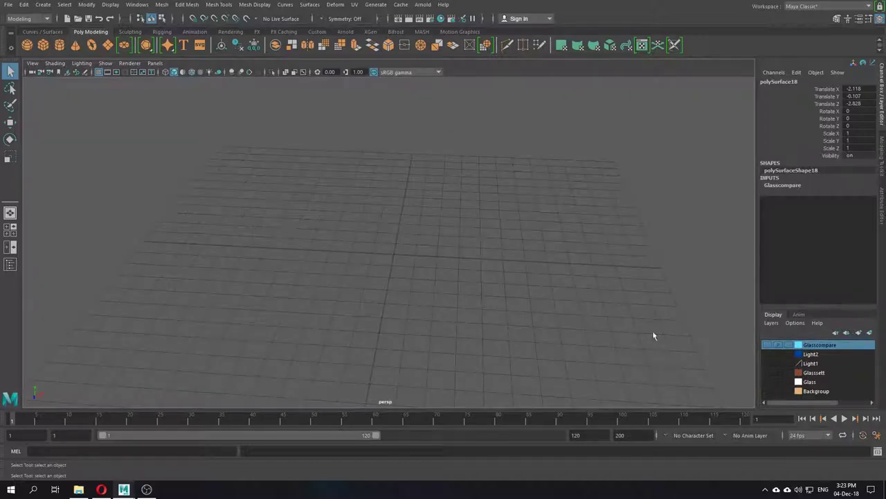
{"action": "left_click_drag", "start_coordinate": [520, 262], "coordinate": [536, 242], "text": "alt"}
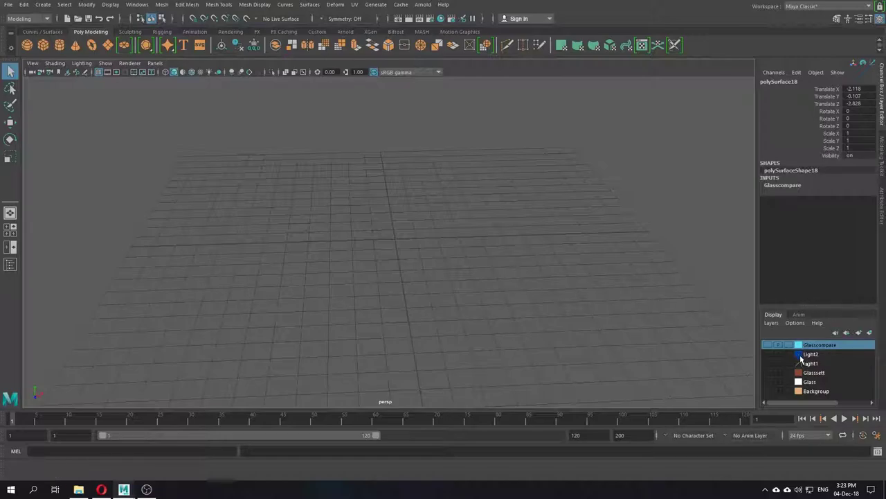
- Show the Glass layer and examine the polygon wine glass in the foreground from its rim to its base
{"action": "left_click", "coordinate": [767, 382]}
{"action": "mouse_move", "coordinate": [453, 265]}
{"action": "left_mouse_down", "text": "alt"}
{"action": "mouse_move", "coordinate": [352, 253]}
{"action": "mouse_move", "coordinate": [398, 299]}
{"action": "mouse_move", "coordinate": [408, 280]}
{"action": "mouse_move", "coordinate": [455, 262]}
{"action": "left_mouse_up", "text": "alt"}
{"action": "left_click", "coordinate": [308, 221]}
{"action": "scroll", "coordinate": [387, 270], "scroll_direction": "up", "scroll_amount": 5}
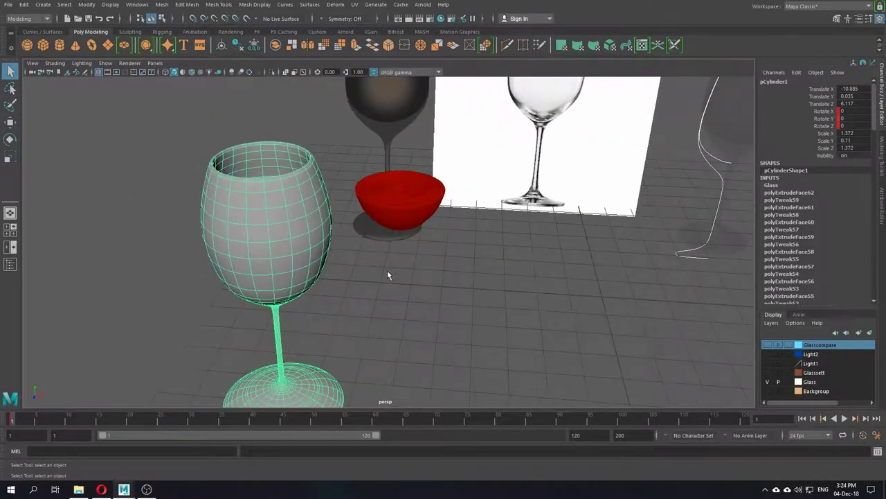
{"action": "middle_click_drag", "start_coordinate": [387, 270], "coordinate": [545, 240], "text": "alt"}
{"action": "scroll", "coordinate": [516, 274], "scroll_direction": "down", "scroll_amount": 5}
{"action": "left_click_drag", "start_coordinate": [515, 274], "coordinate": [455, 267], "text": "alt"}
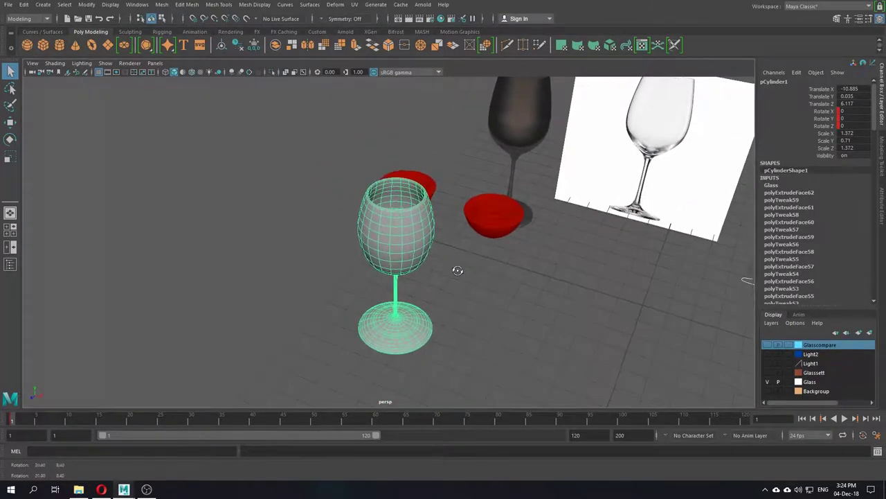
{"action": "right_click_drag", "start_coordinate": [439, 256], "coordinate": [506, 296], "text": "alt"}
{"action": "left_click_drag", "start_coordinate": [507, 296], "coordinate": [536, 273], "text": "alt"}
{"action": "scroll", "coordinate": [521, 288], "scroll_direction": "up", "scroll_amount": 4}
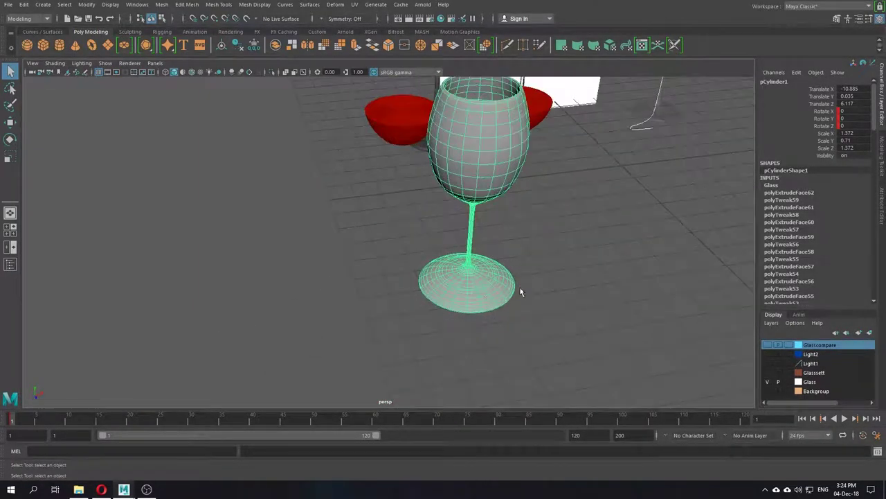
{"action": "key", "text": "f"}
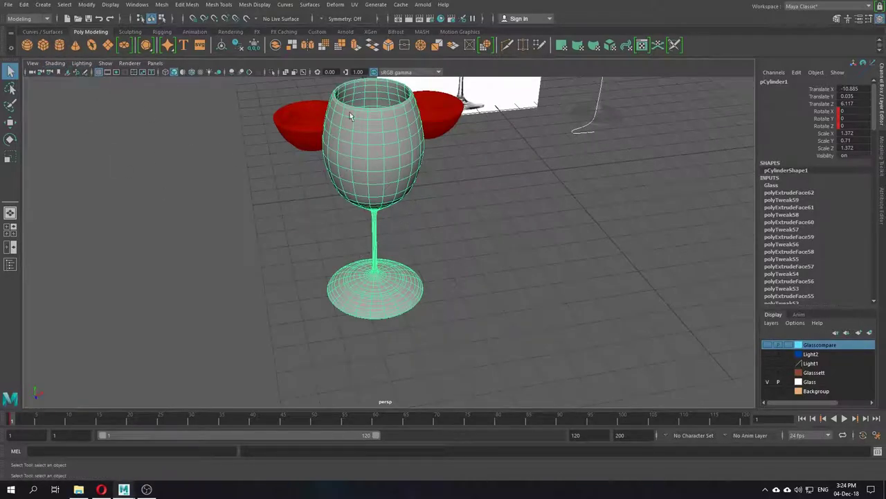
{"action": "left_click_drag", "start_coordinate": [517, 188], "coordinate": [481, 241], "text": "alt"}
{"action": "middle_click_drag", "start_coordinate": [480, 240], "coordinate": [452, 305], "text": "alt"}
- Inspect the red wine liquid mesh and compare it with the neighbouring glass models and reference image
{"action": "left_click", "coordinate": [422, 234]}
{"action": "right_click_drag", "start_coordinate": [422, 235], "coordinate": [506, 279], "text": "alt"}
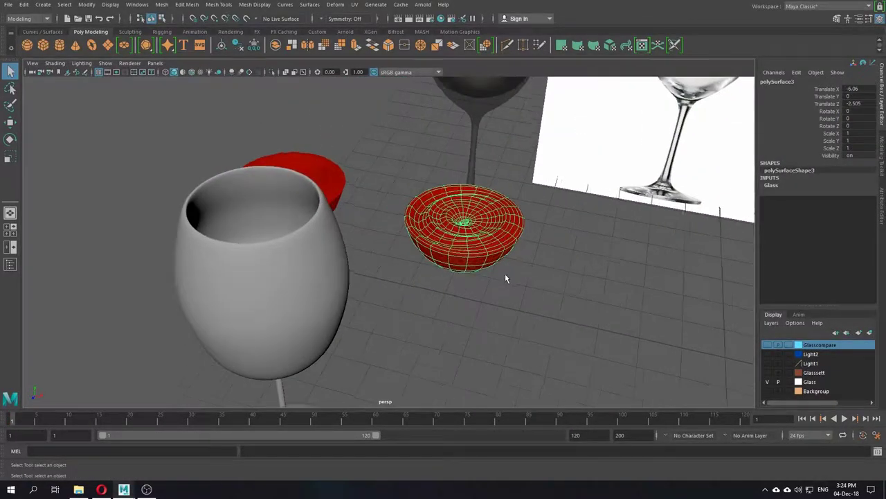
{"action": "middle_click_drag", "start_coordinate": [471, 256], "coordinate": [410, 283], "text": "alt"}
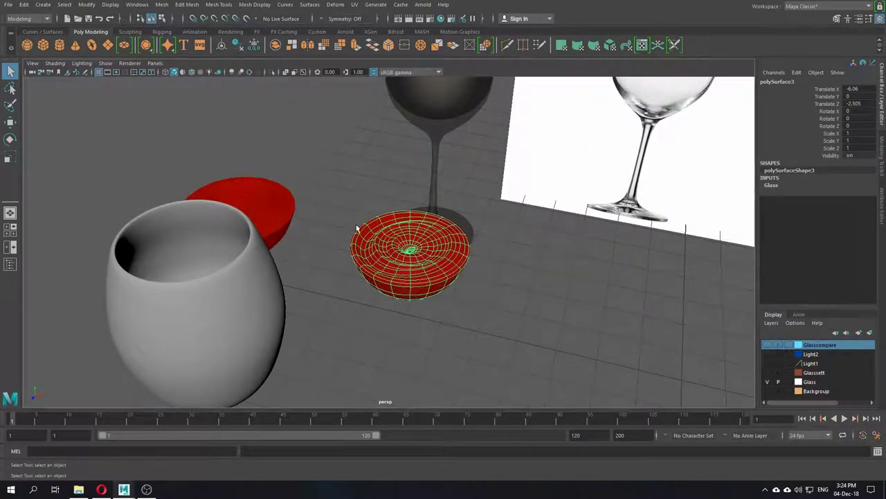
{"action": "middle_click_drag", "start_coordinate": [498, 283], "coordinate": [508, 241], "text": "alt"}
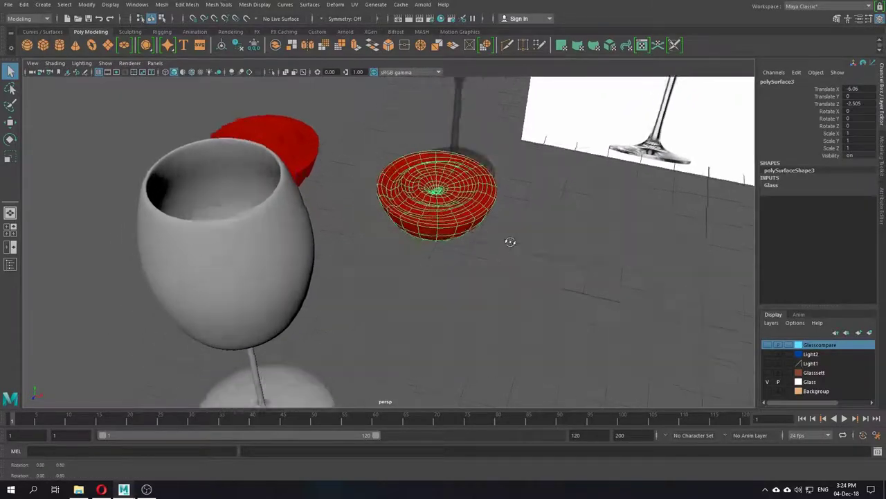
{"action": "left_click_drag", "start_coordinate": [508, 242], "coordinate": [560, 243], "text": "alt"}
{"action": "right_click_drag", "start_coordinate": [561, 243], "coordinate": [479, 278], "text": "alt"}
{"action": "left_click_drag", "start_coordinate": [479, 278], "coordinate": [427, 208], "text": "alt"}
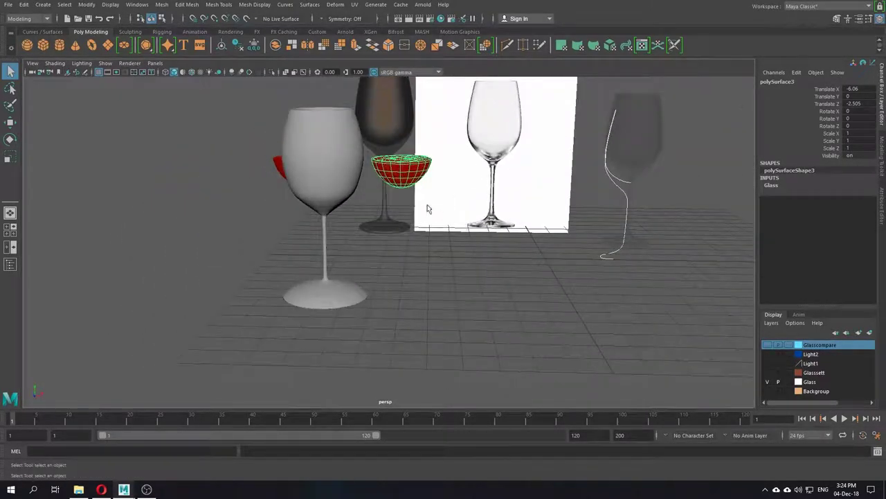
{"action": "left_click_drag", "start_coordinate": [469, 243], "coordinate": [447, 297], "text": "alt"}
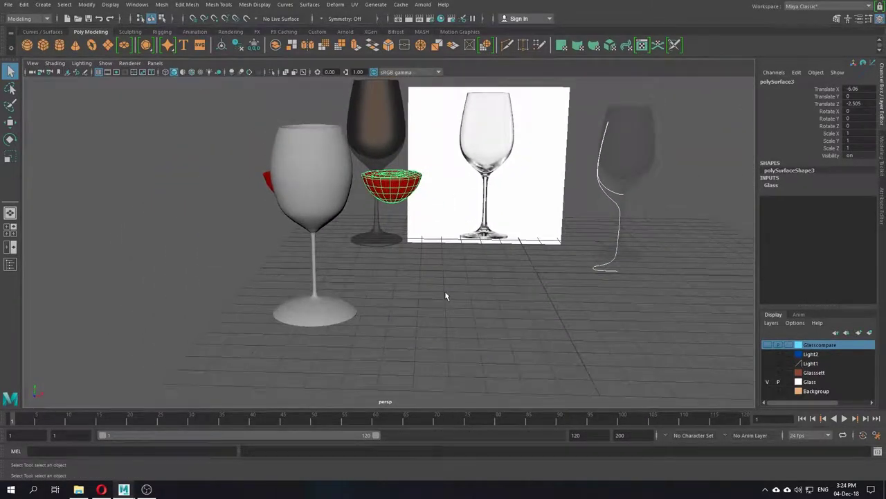
{"action": "left_click", "coordinate": [448, 297]}
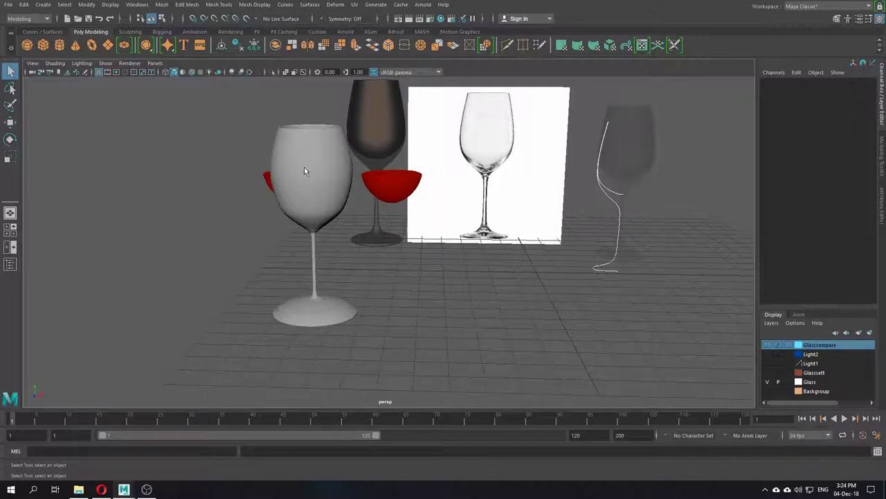
{"action": "left_click_drag", "start_coordinate": [307, 168], "coordinate": [444, 291], "text": "alt"}
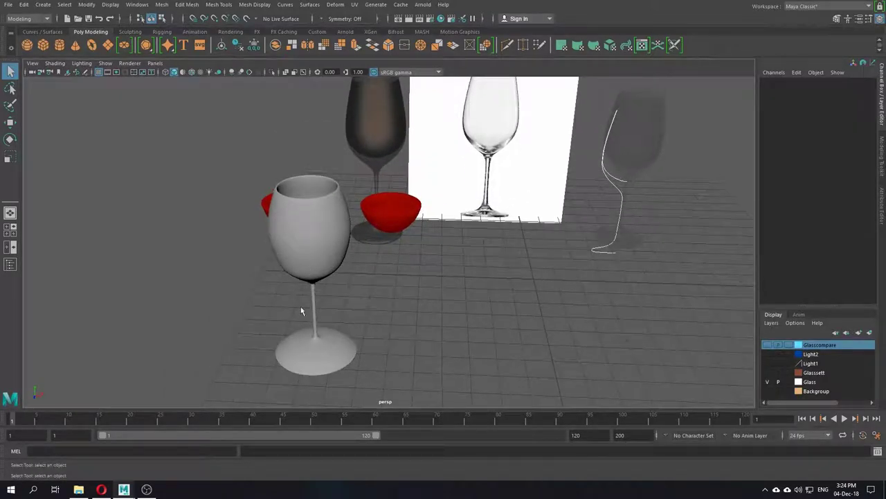
{"action": "left_click", "coordinate": [278, 331]}
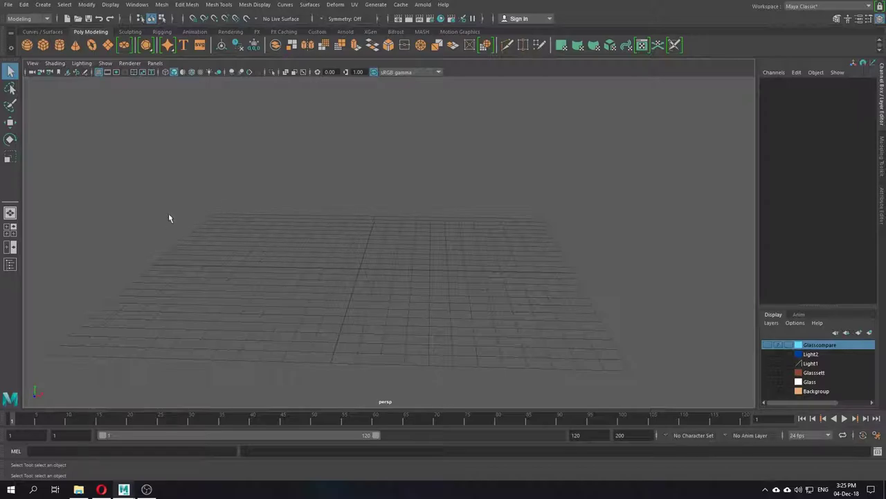
- Switch from the single perspective view to the four-view layout
{"action": "key", "text": "space"}
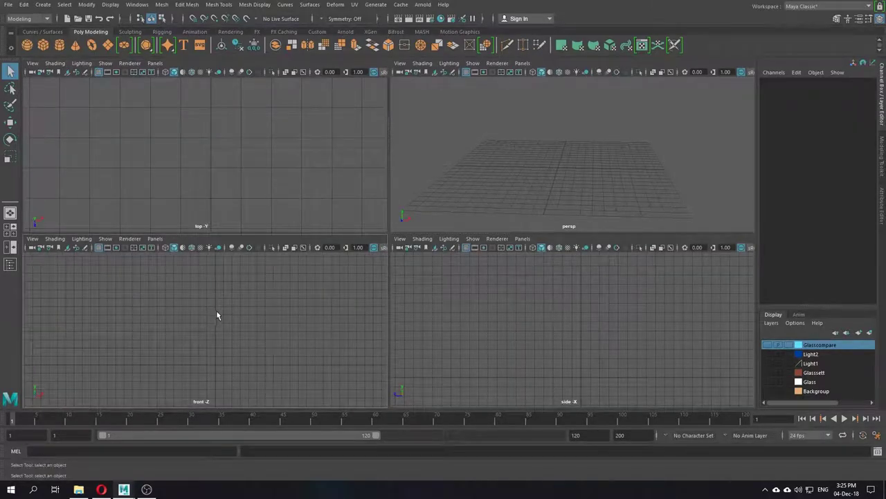
{"action": "middle_click_drag", "start_coordinate": [217, 312], "coordinate": [199, 292], "text": "alt"}
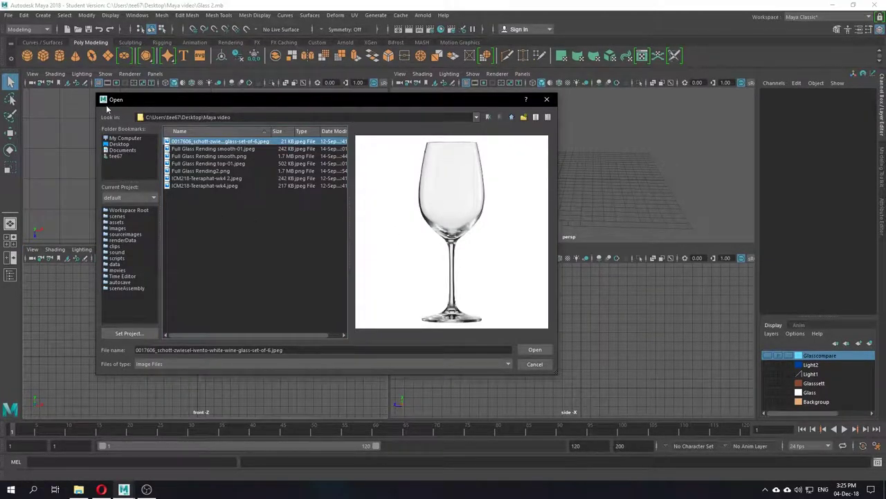
{"action": "left_click", "coordinate": [534, 364]}
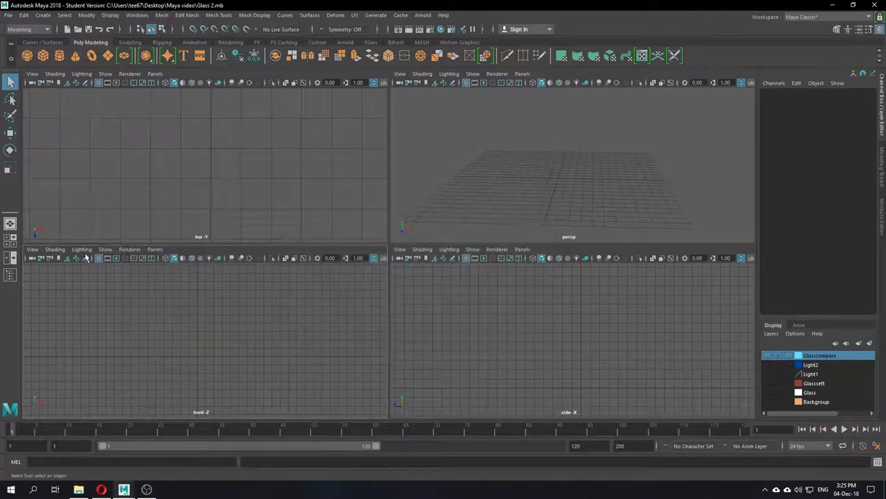
{"action": "left_click", "coordinate": [32, 249]}
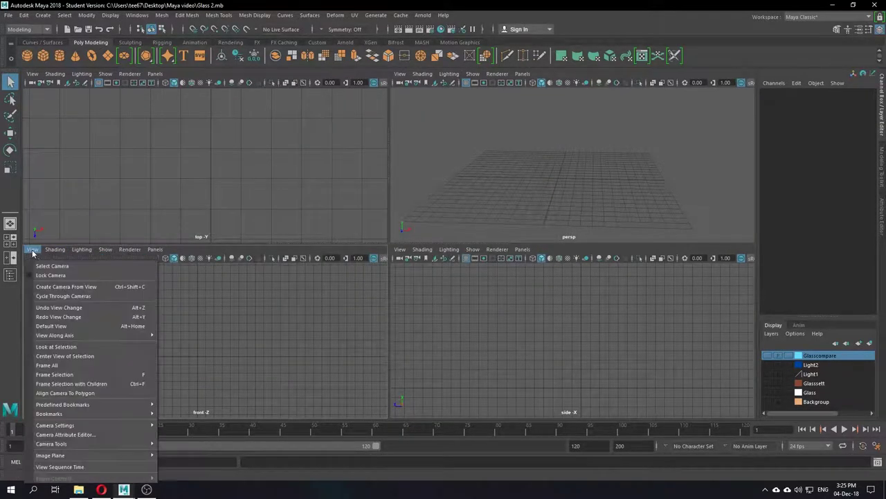
{"action": "left_click", "coordinate": [295, 307]}
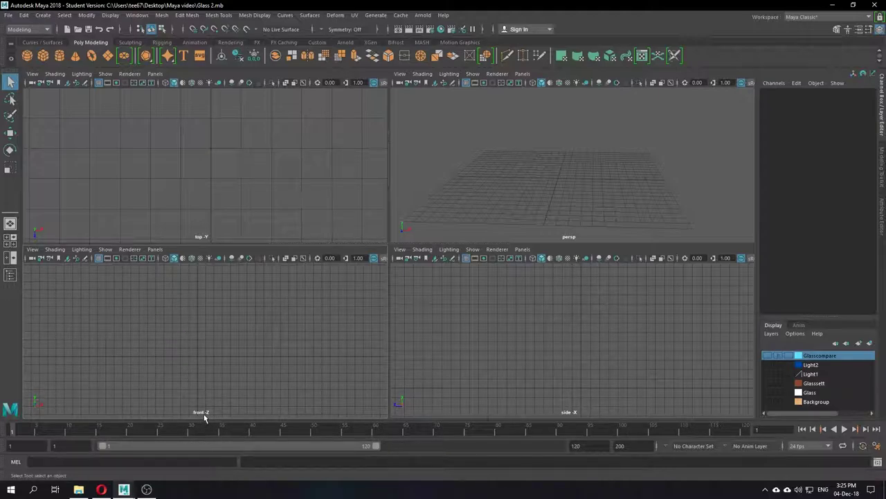
- Import 0017606_schott-zwiesel-ivento-white-wine-glass-set-of-6.jpeg from the Desktop's Maya video folder as an image plane in the front view
{"action": "left_click", "coordinate": [32, 249]}
{"action": "mouse_move", "coordinate": [55, 249]}
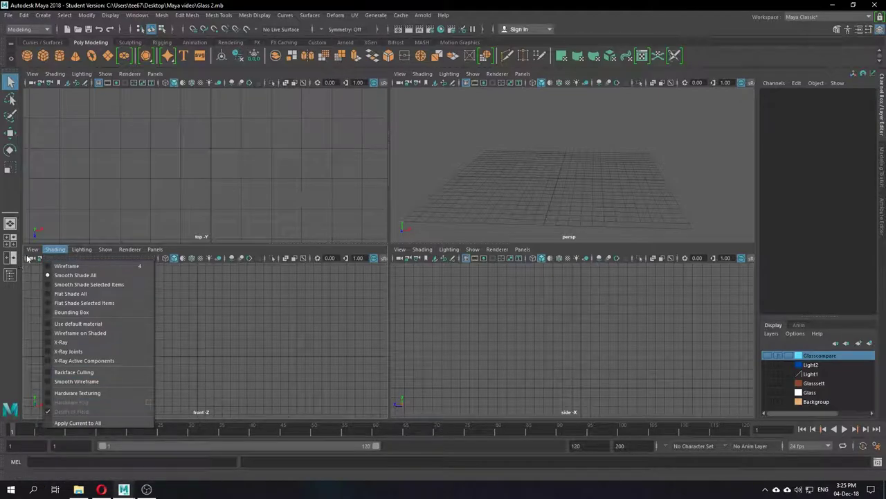
{"action": "mouse_move", "coordinate": [104, 455]}
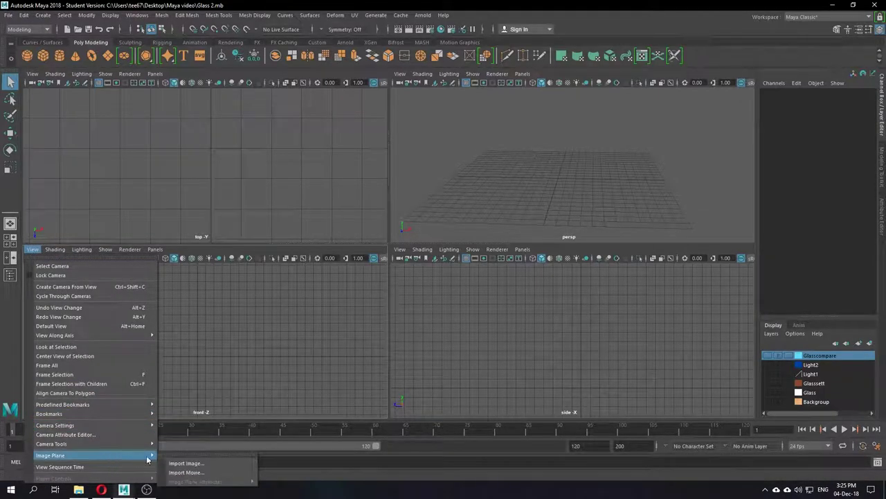
{"action": "left_click", "coordinate": [186, 465]}
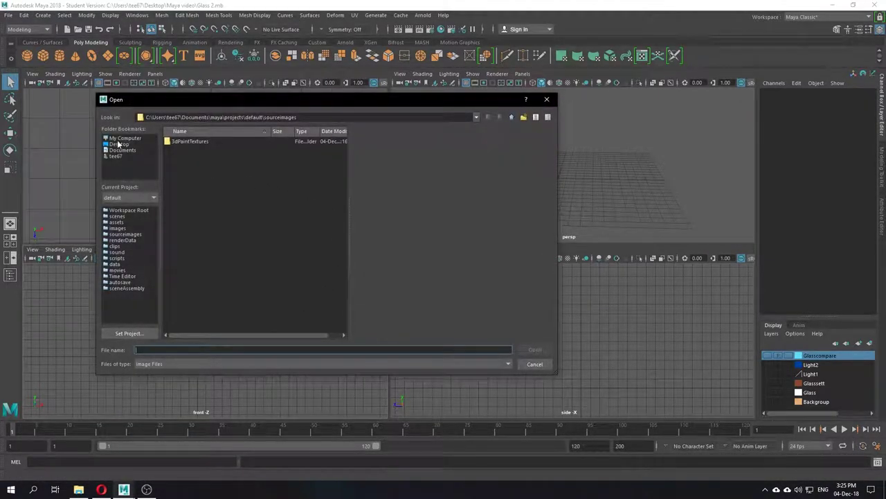
{"action": "left_click", "coordinate": [128, 144]}
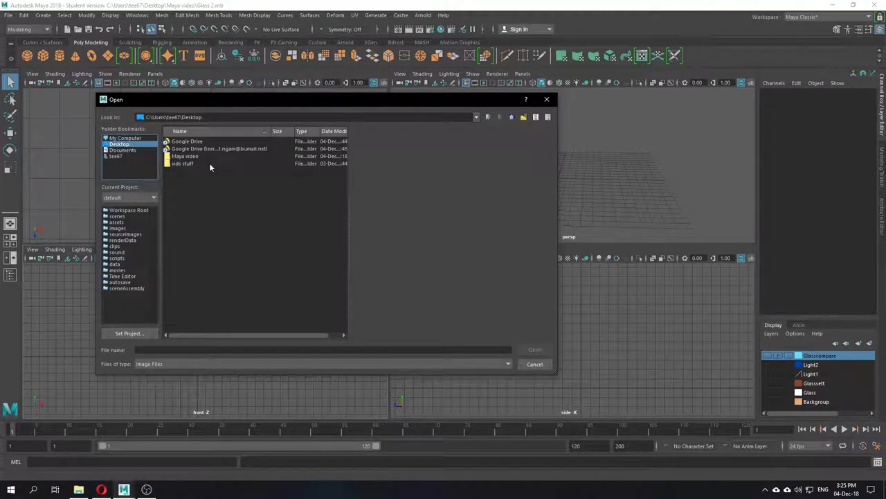
{"action": "double_click", "coordinate": [191, 155]}
{"action": "left_click", "coordinate": [195, 142]}
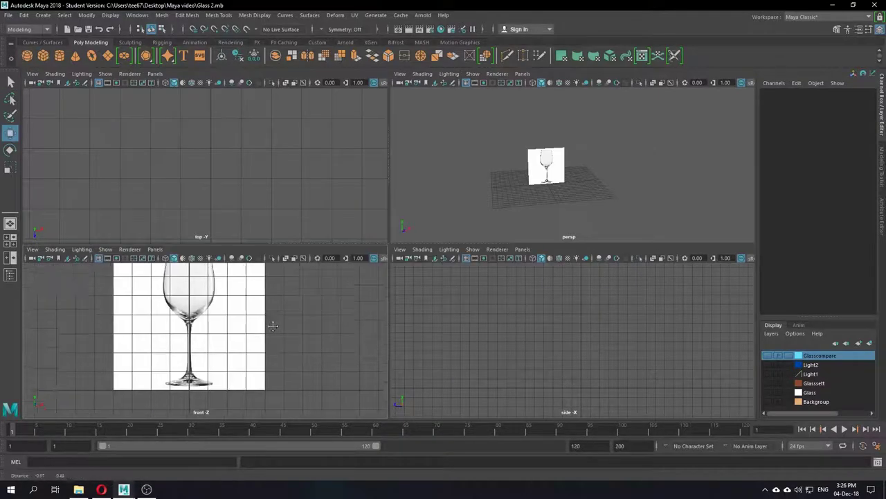
- Maximize the front view and raise the wine glass image plane to a Translate Y of 4.014
{"action": "right_click_drag", "start_coordinate": [271, 324], "coordinate": [258, 358], "text": "alt"}
{"action": "key", "text": "space"}
{"action": "key", "text": "f"}
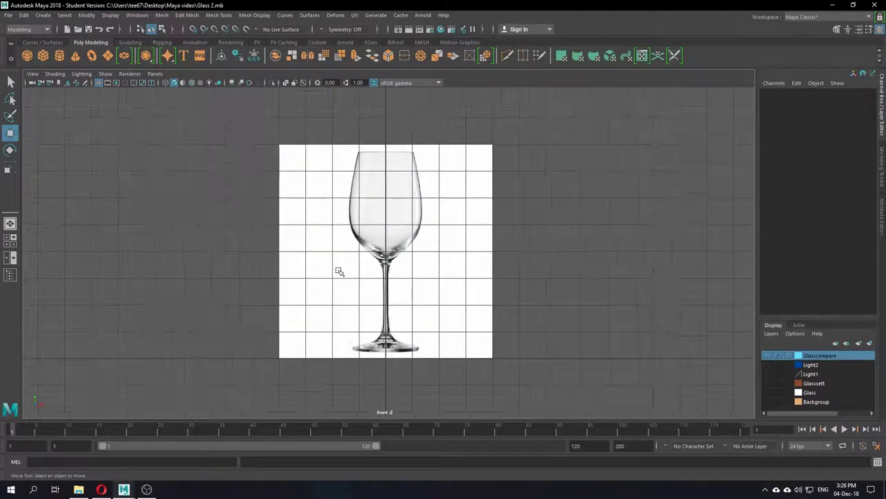
{"action": "scroll", "coordinate": [419, 277], "scroll_direction": "up", "scroll_amount": 2}
{"action": "left_click", "coordinate": [420, 273]}
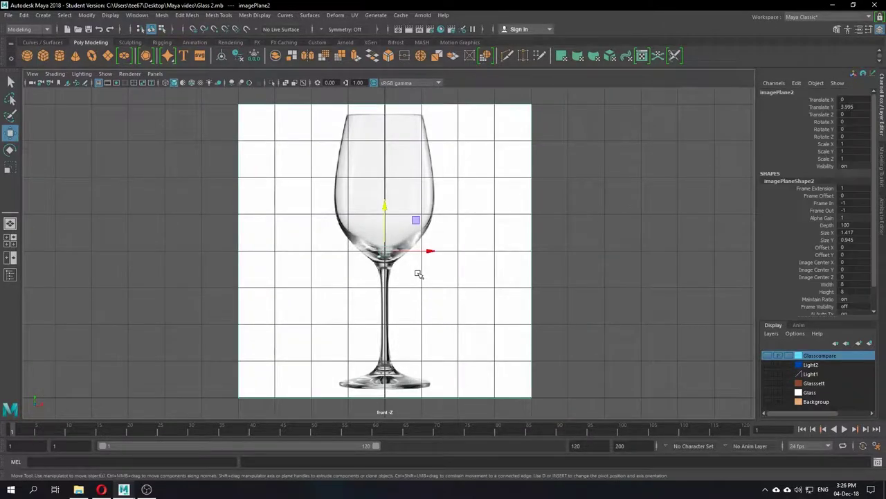
{"action": "scroll", "coordinate": [427, 317], "scroll_direction": "up", "scroll_amount": 1}
{"action": "scroll", "coordinate": [426, 317], "scroll_direction": "up", "scroll_amount": 2}
{"action": "middle_click_drag", "start_coordinate": [426, 305], "coordinate": [411, 167], "text": "alt"}
{"action": "middle_click_drag", "start_coordinate": [406, 205], "coordinate": [377, 252], "text": "alt"}
{"action": "left_click_drag", "start_coordinate": [342, 119], "coordinate": [339, 119]}
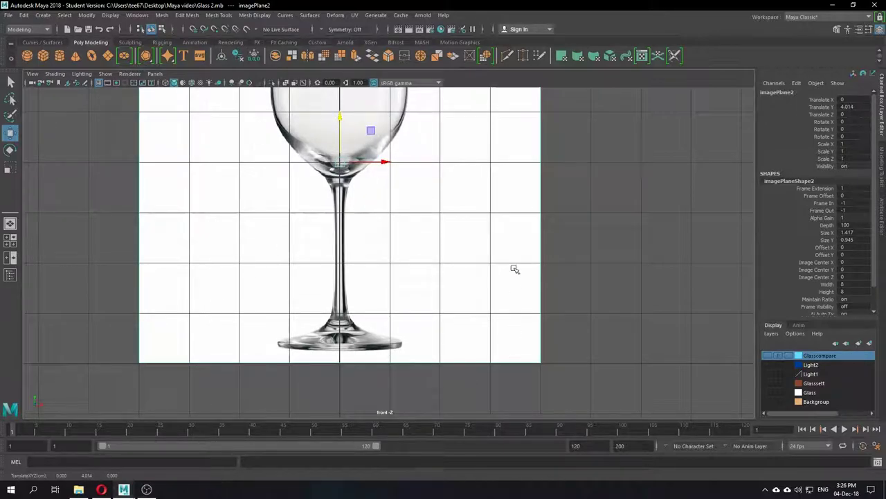
{"action": "middle_click_drag", "start_coordinate": [515, 188], "coordinate": [461, 409], "text": "alt"}
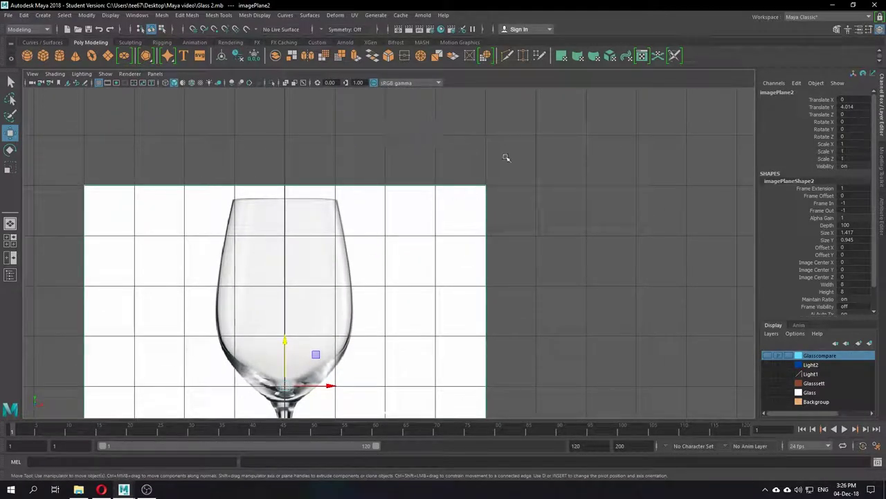
- Frame the wine glass image plane in the perspective view and maximize that view at an angle onto the grid
{"action": "key", "text": "space"}
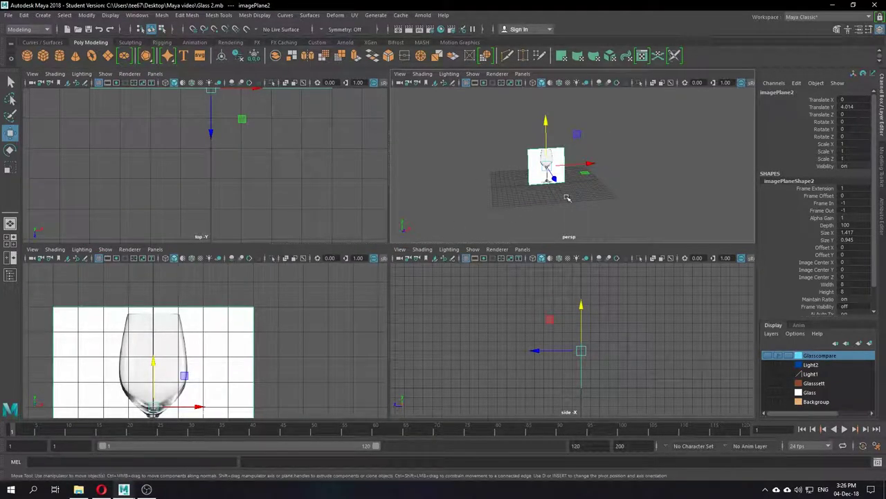
{"action": "left_click_drag", "start_coordinate": [566, 196], "coordinate": [509, 199], "text": "alt"}
{"action": "key", "text": "f"}
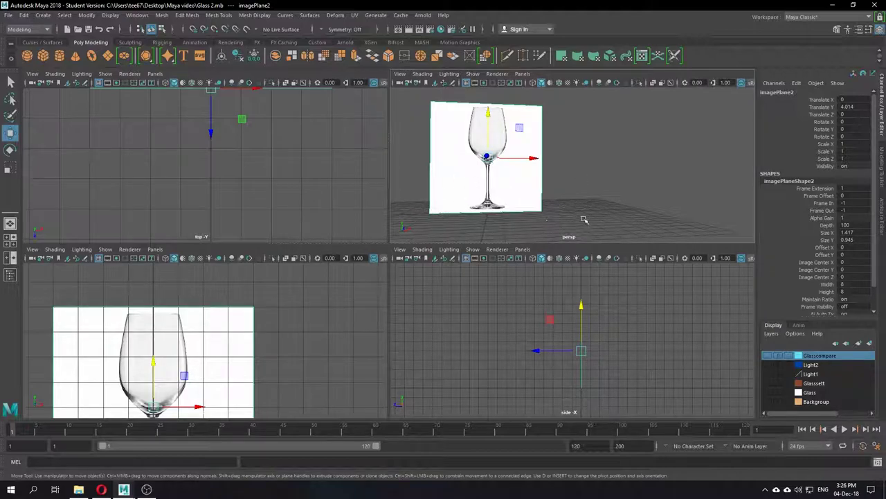
{"action": "left_click", "coordinate": [569, 192]}
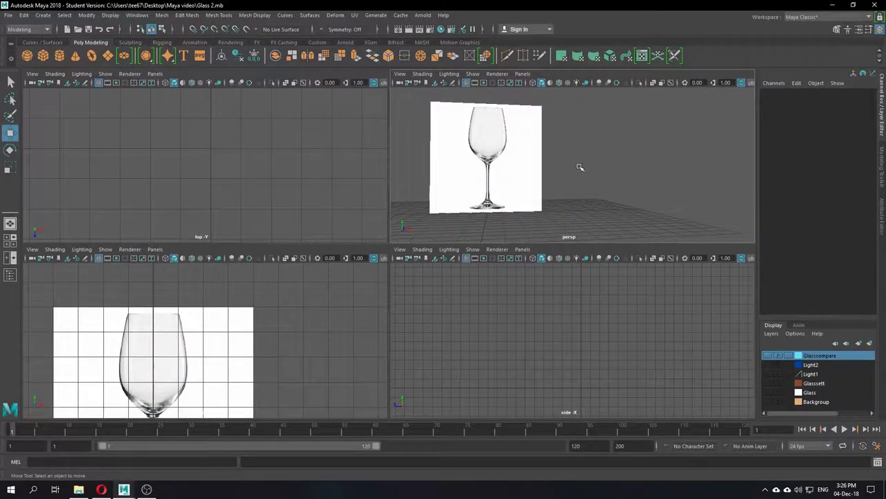
{"action": "left_click_drag", "start_coordinate": [581, 168], "coordinate": [558, 183], "text": "alt"}
{"action": "key", "text": "space"}
{"action": "left_click_drag", "start_coordinate": [380, 306], "coordinate": [409, 243], "text": "alt"}
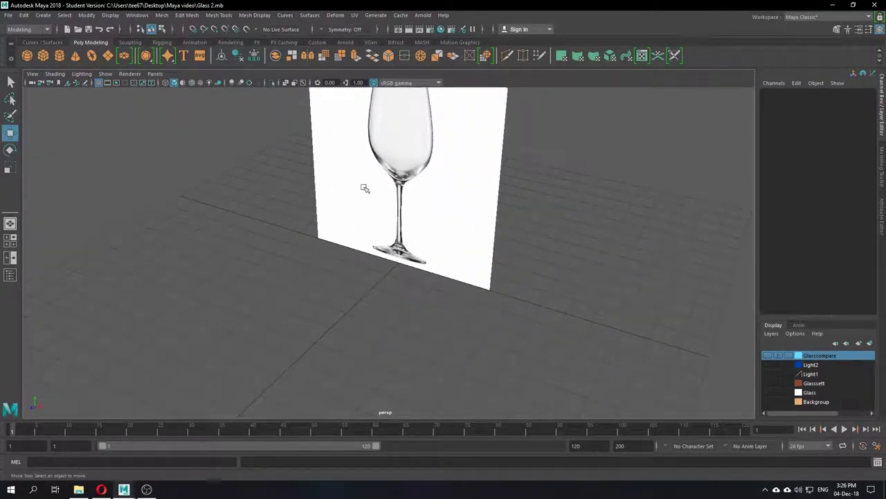
{"action": "left_click", "coordinate": [60, 55]}
{"action": "left_click_drag", "start_coordinate": [380, 277], "coordinate": [324, 305]}
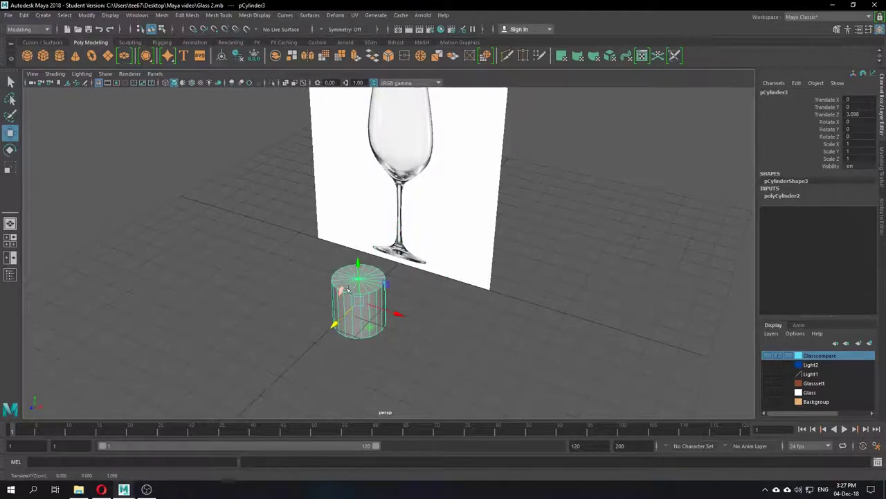
{"action": "left_click", "coordinate": [430, 319]}
{"action": "left_click", "coordinate": [337, 320]}
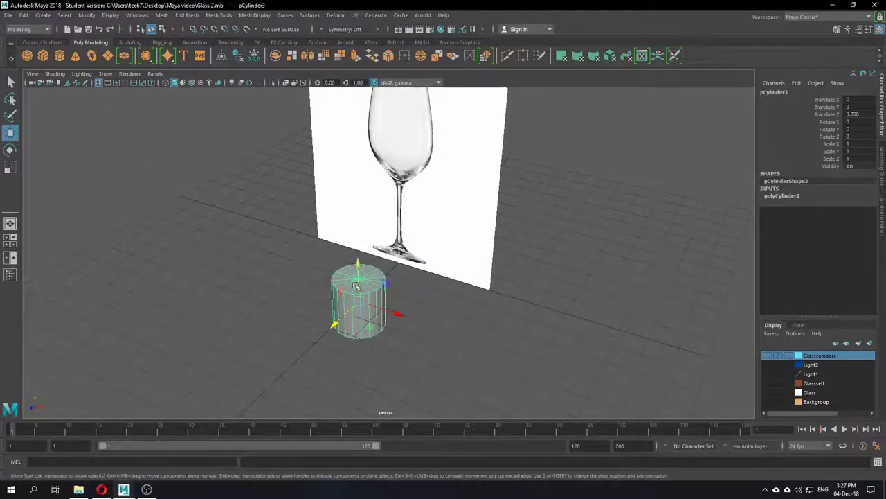
{"action": "key", "text": "Delete"}
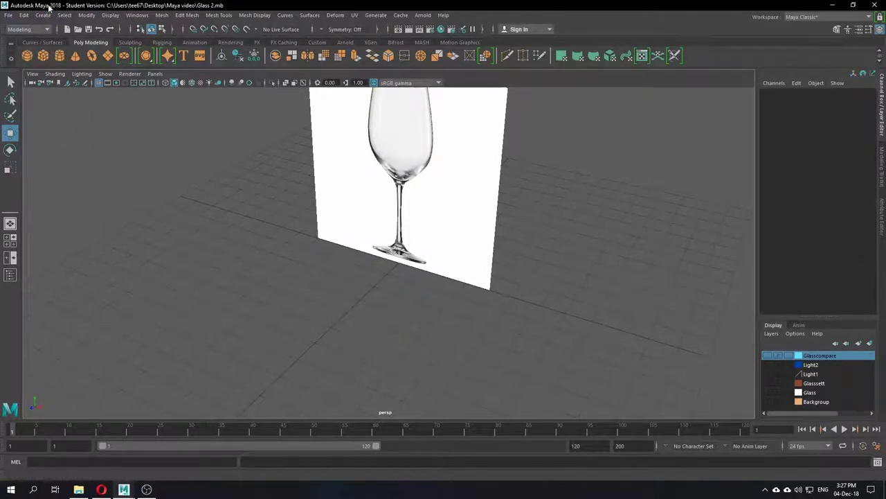
- Turn on Interactive Creation for polygon primitives
{"action": "left_click", "coordinate": [45, 16]}
{"action": "left_click", "coordinate": [45, 15]}
{"action": "left_click", "coordinate": [45, 15]}
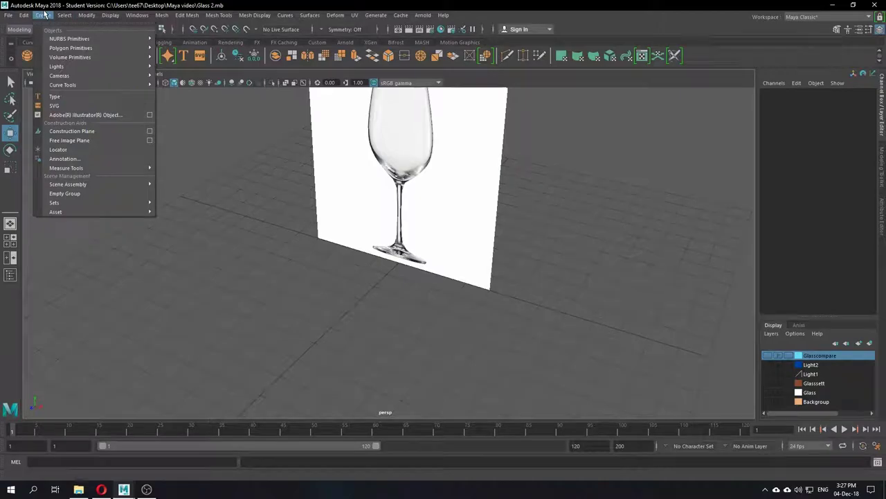
{"action": "mouse_move", "coordinate": [130, 48]}
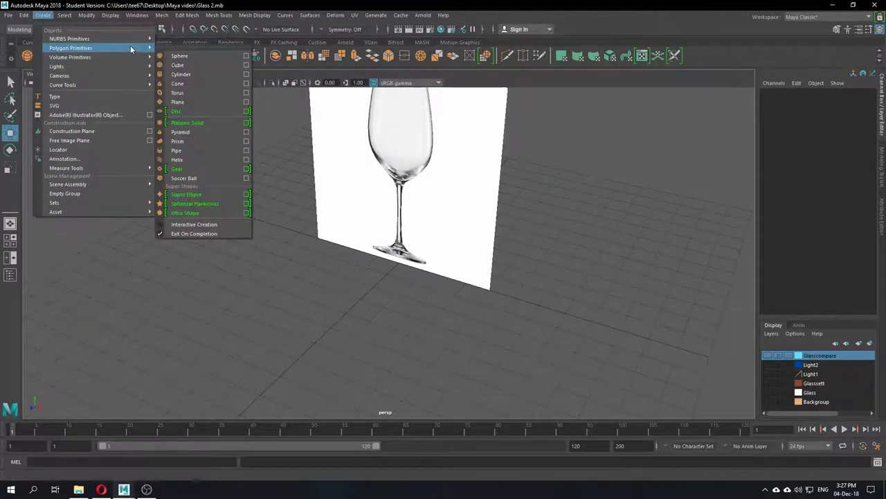
{"action": "left_click", "coordinate": [162, 226]}
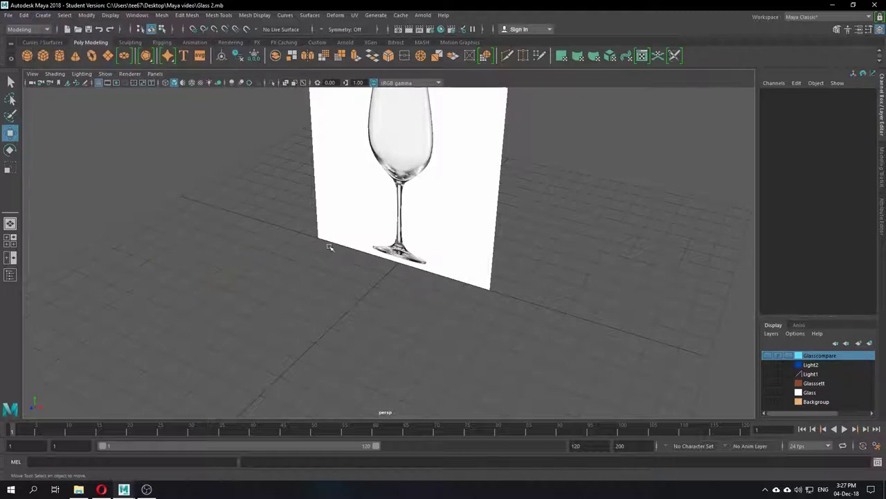
- Draw a flat polygon cylinder with a radius of about 1.214 and a height of about 0.171 in front of the image plane
{"action": "left_click", "coordinate": [60, 57]}
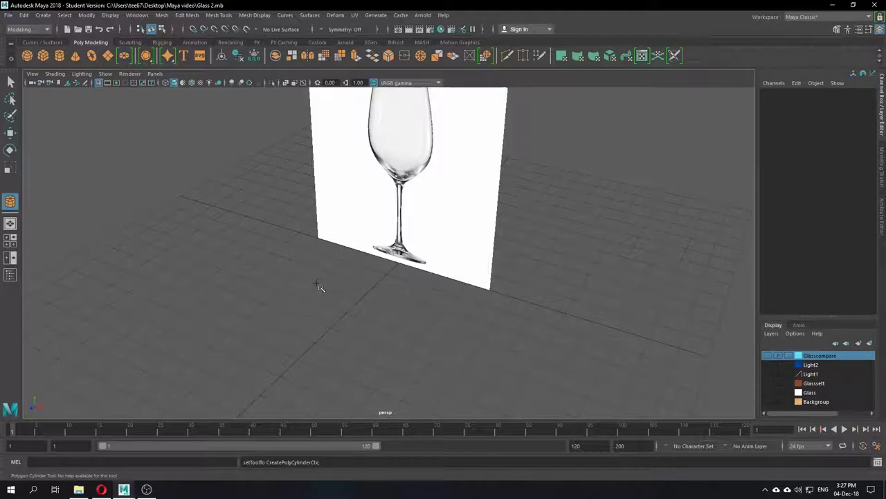
{"action": "left_click_drag", "start_coordinate": [348, 266], "coordinate": [429, 295]}
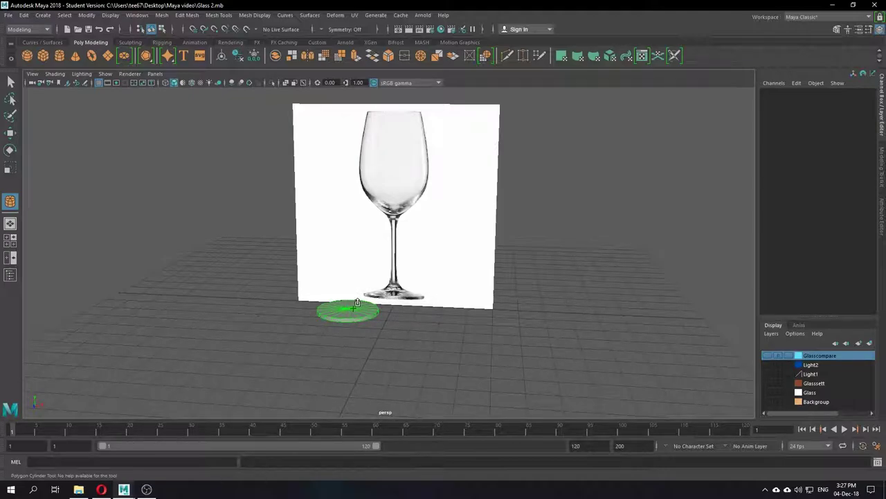
{"action": "left_click_drag", "start_coordinate": [354, 308], "coordinate": [356, 307]}
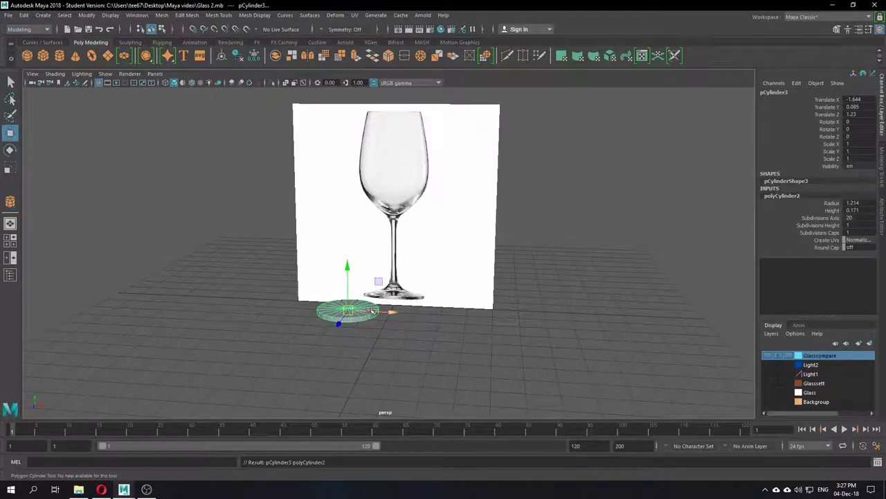
- Align the flat cylinder with the wine glass foot in the front view, at Translate X 0.007 and Translate Y 0.298
{"action": "scroll", "coordinate": [395, 311], "scroll_direction": "up", "scroll_amount": 4}
{"action": "mouse_move", "coordinate": [403, 343]}
{"action": "left_mouse_down", "text": "alt"}
{"action": "mouse_move", "coordinate": [417, 320]}
{"action": "mouse_move", "coordinate": [406, 333]}
{"action": "left_mouse_up", "text": "alt"}
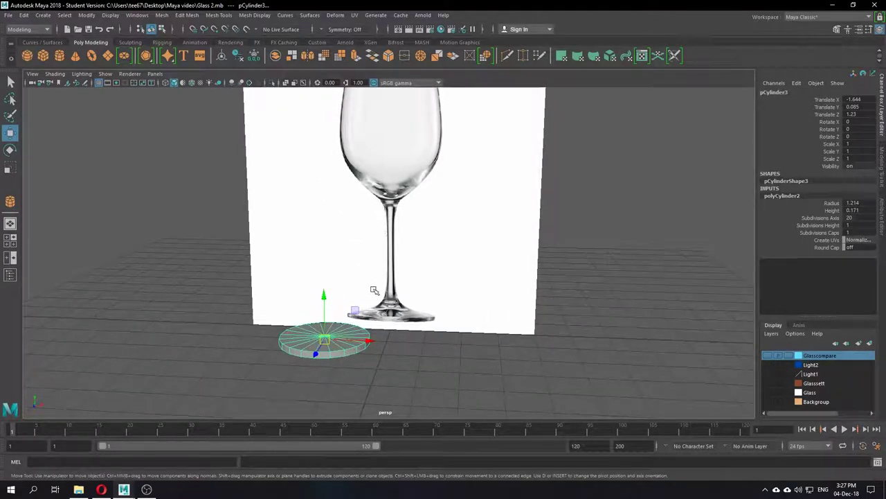
{"action": "key", "text": "space"}
{"action": "scroll", "coordinate": [244, 276], "scroll_direction": "down", "scroll_amount": 5}
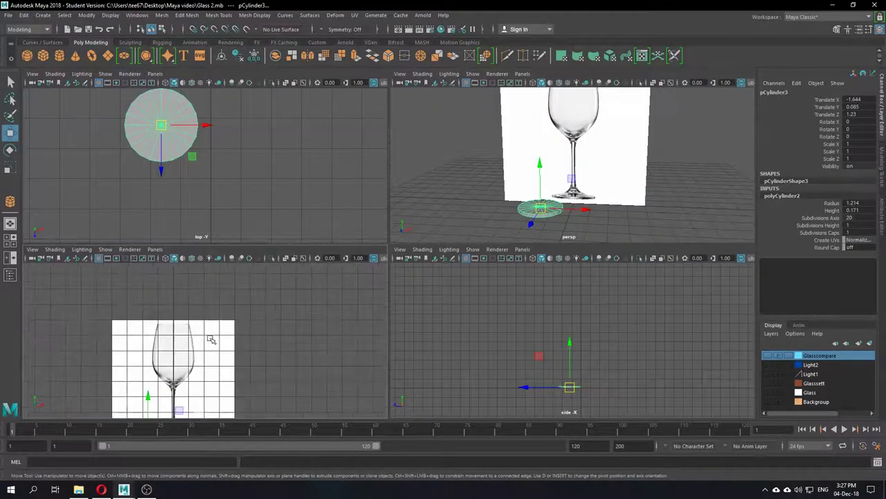
{"action": "scroll", "coordinate": [221, 360], "scroll_direction": "up", "scroll_amount": 5}
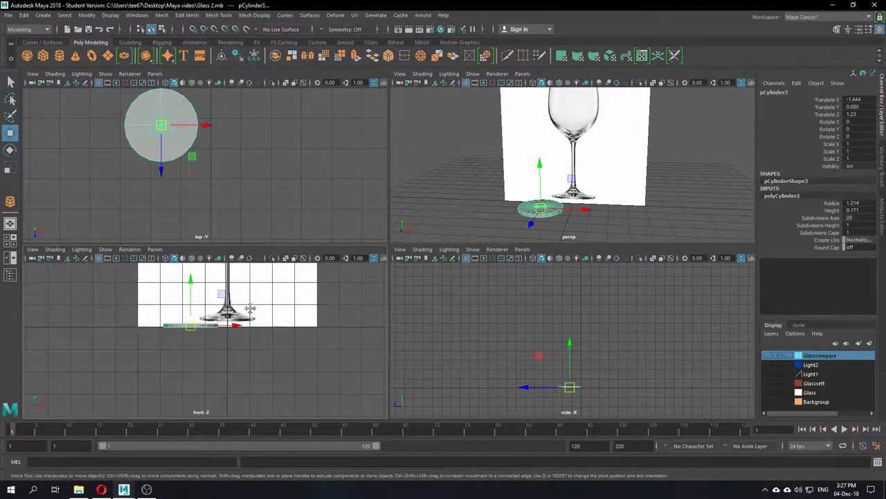
{"action": "scroll", "coordinate": [220, 360], "scroll_direction": "up", "scroll_amount": 3}
{"action": "left_click_drag", "start_coordinate": [185, 365], "coordinate": [254, 363]}
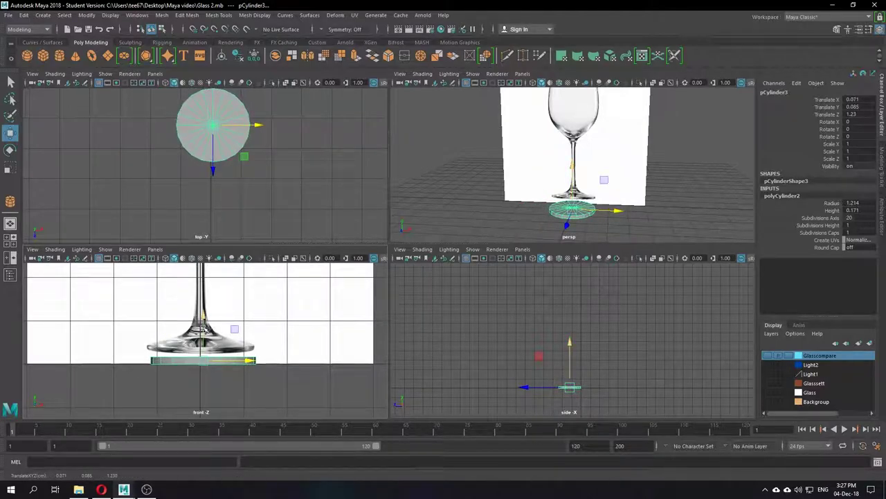
{"action": "left_click_drag", "start_coordinate": [202, 320], "coordinate": [202, 310]}
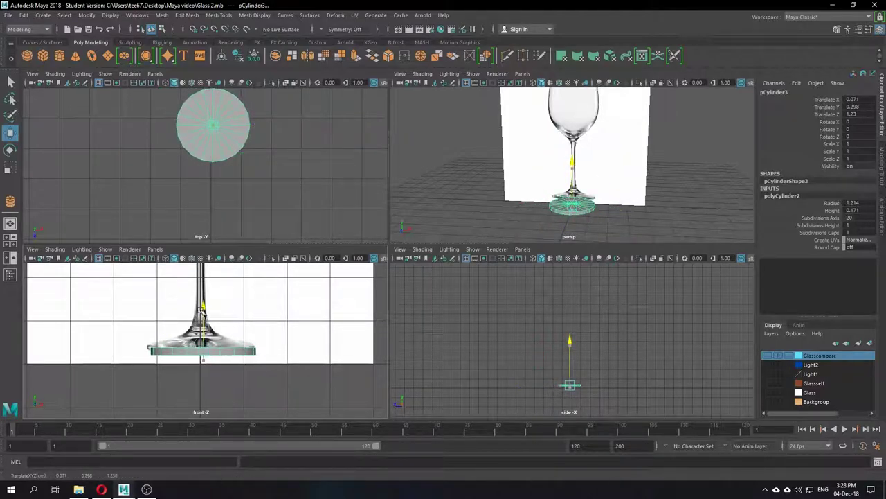
{"action": "left_click_drag", "start_coordinate": [247, 353], "coordinate": [246, 351]}
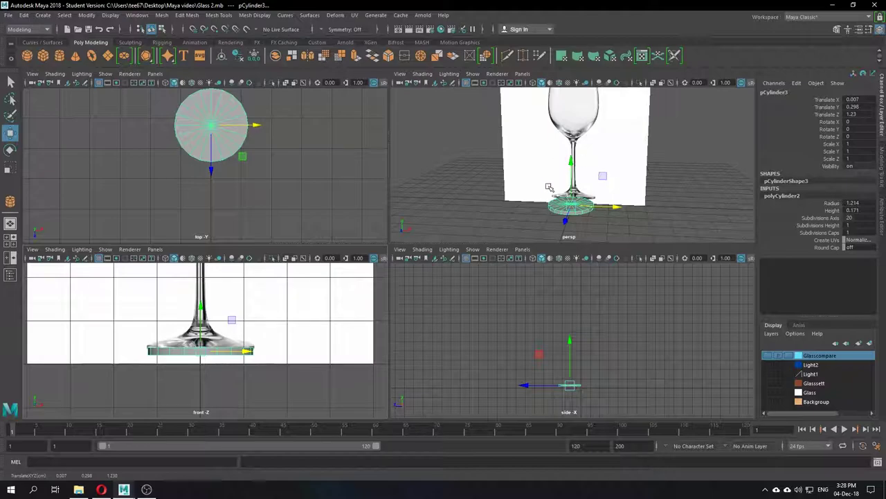
- Maximize the perspective view, select the flat cylinder and expand its polyCylinder2 settings
{"action": "left_click", "coordinate": [692, 209]}
{"action": "scroll", "coordinate": [566, 215], "scroll_direction": "up", "scroll_amount": 2}
{"action": "key", "text": "space"}
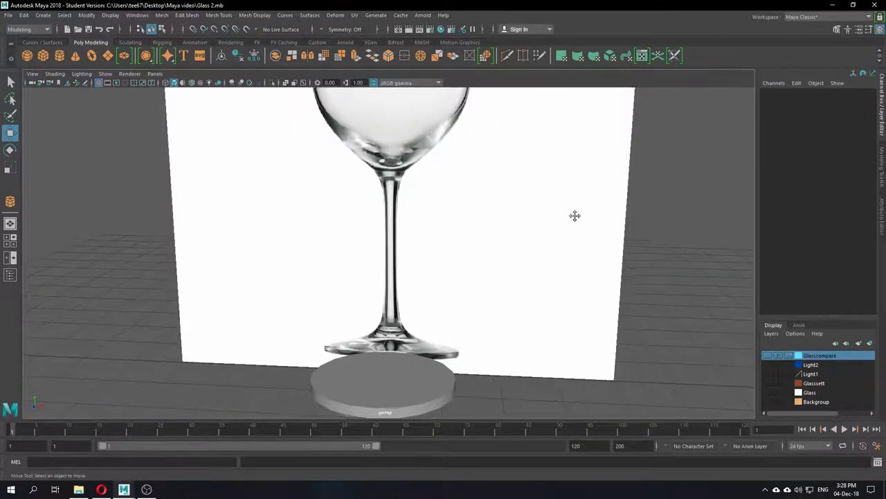
{"action": "scroll", "coordinate": [574, 214], "scroll_direction": "down", "scroll_amount": 2}
{"action": "left_click", "coordinate": [379, 365]}
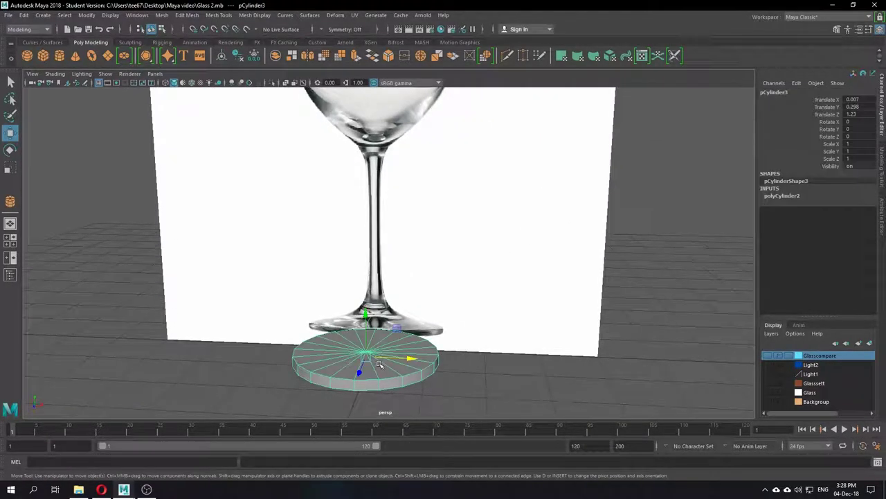
{"action": "left_click", "coordinate": [788, 197]}
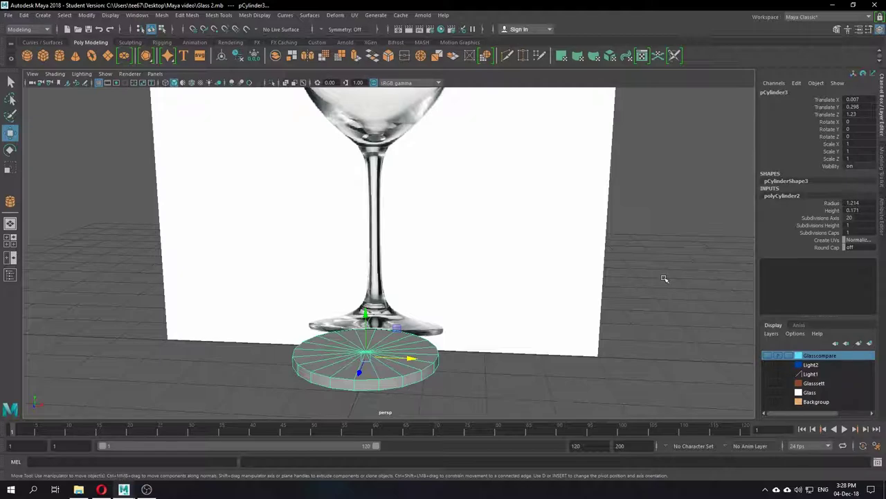
- Try 11 axis subdivisions on the flat cylinder, and return the value to 20
{"action": "left_click_drag", "start_coordinate": [551, 284], "coordinate": [558, 288], "text": "alt"}
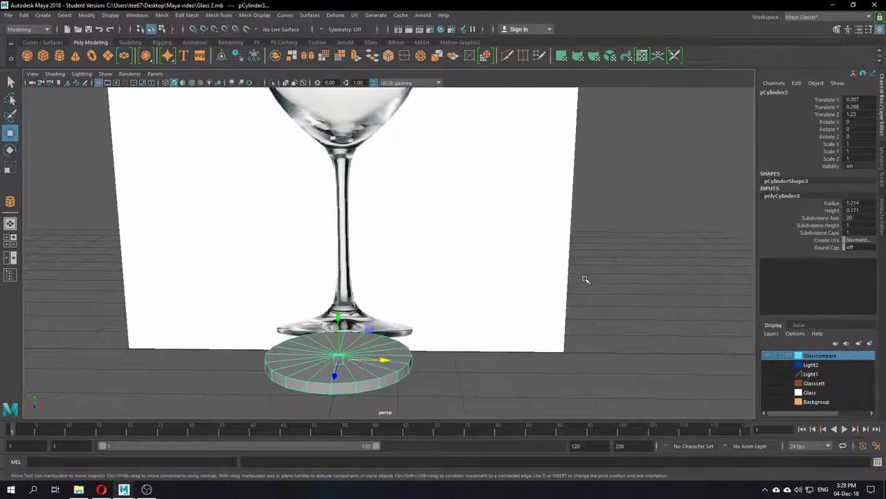
{"action": "middle_click_drag", "start_coordinate": [645, 293], "coordinate": [614, 291], "text": "alt"}
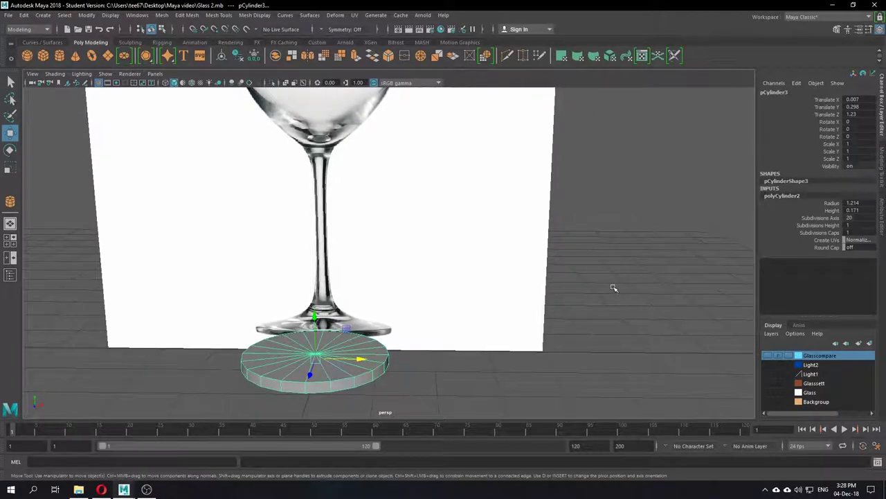
{"action": "scroll", "coordinate": [609, 299], "scroll_direction": "down", "scroll_amount": 4}
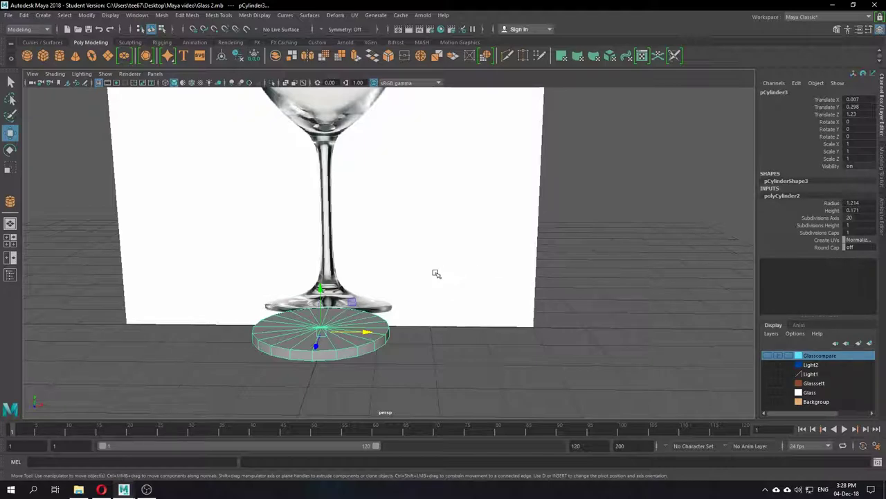
{"action": "scroll", "coordinate": [440, 311], "scroll_direction": "up", "scroll_amount": 3}
{"action": "middle_click_drag", "start_coordinate": [443, 320], "coordinate": [503, 289], "text": "alt"}
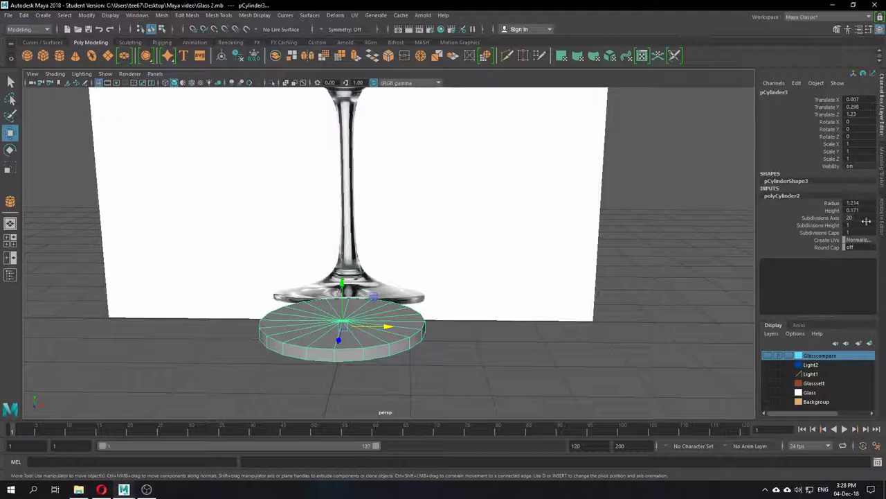
{"action": "left_click", "coordinate": [865, 218]}
{"action": "mouse_move", "coordinate": [863, 218]}
{"action": "left_mouse_down", "text": "ctrl"}
{"action": "mouse_move", "coordinate": [847, 217]}
{"action": "mouse_move", "coordinate": [870, 217]}
{"action": "left_mouse_up", "text": "ctrl"}
{"action": "left_click", "coordinate": [866, 218]}
{"action": "left_click", "coordinate": [865, 217]}
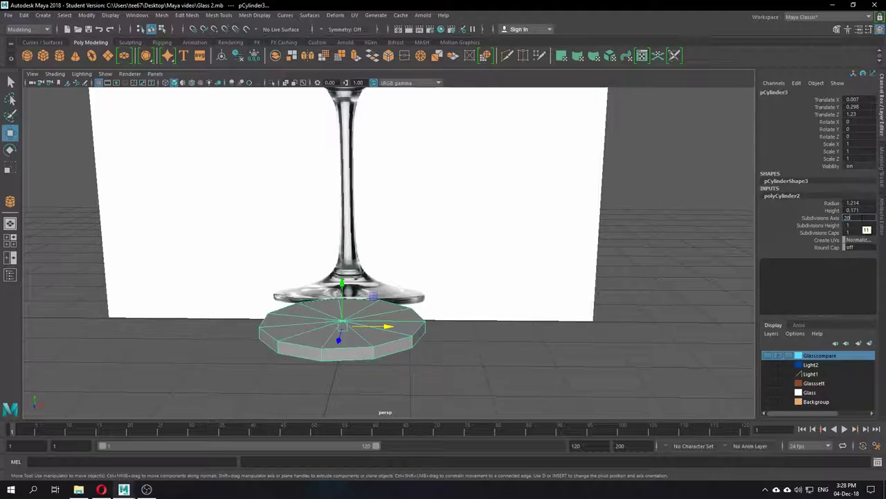
{"action": "key", "text": "Return"}
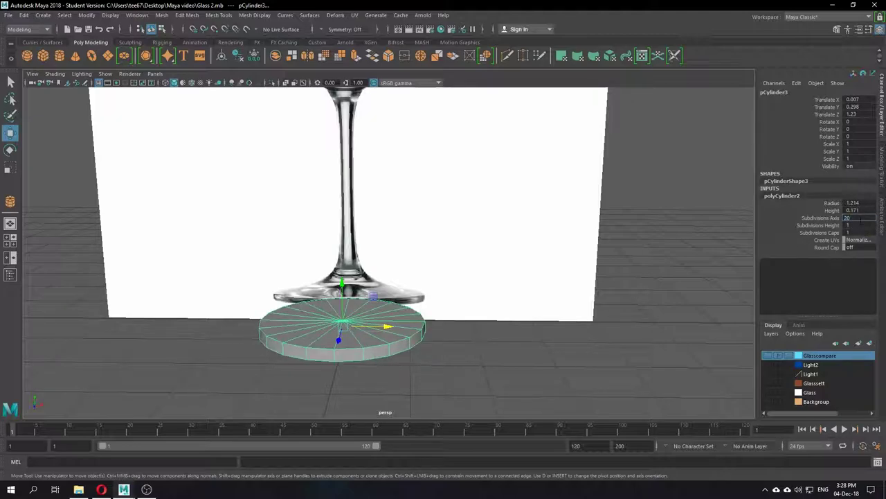
- Lower the flat cylinder's Subdivisions Axis to 15
{"action": "left_click", "coordinate": [836, 218]}
{"action": "left_click", "coordinate": [873, 218]}
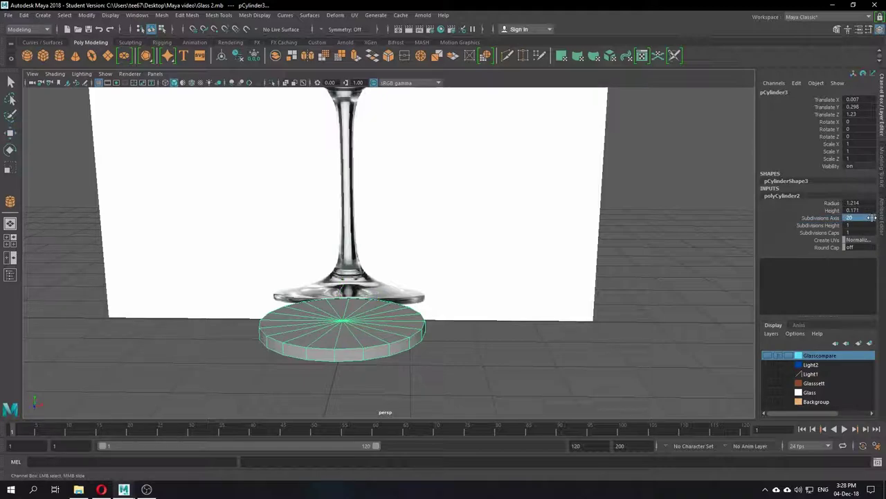
{"action": "left_click_drag", "start_coordinate": [871, 218], "coordinate": [869, 217], "text": "ctrl"}
{"action": "middle_click_drag", "start_coordinate": [859, 218], "coordinate": [851, 217]}
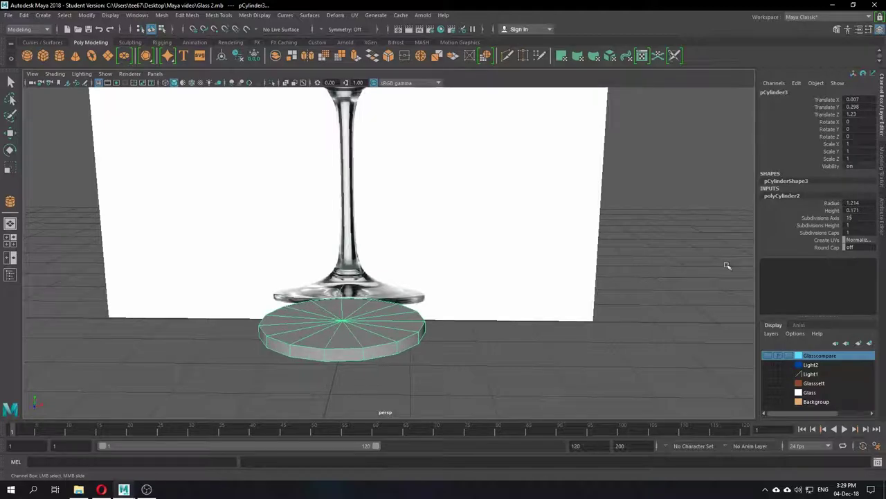
- Raise the flat cylinder's Subdivisions Axis to 17 and activate the Move tool
{"action": "left_click_drag", "start_coordinate": [609, 269], "coordinate": [583, 324], "text": "alt"}
{"action": "middle_click_drag", "start_coordinate": [457, 238], "coordinate": [485, 268], "text": "alt"}
{"action": "left_click_drag", "start_coordinate": [484, 269], "coordinate": [565, 309], "text": "alt"}
{"action": "left_click", "coordinate": [858, 218]}
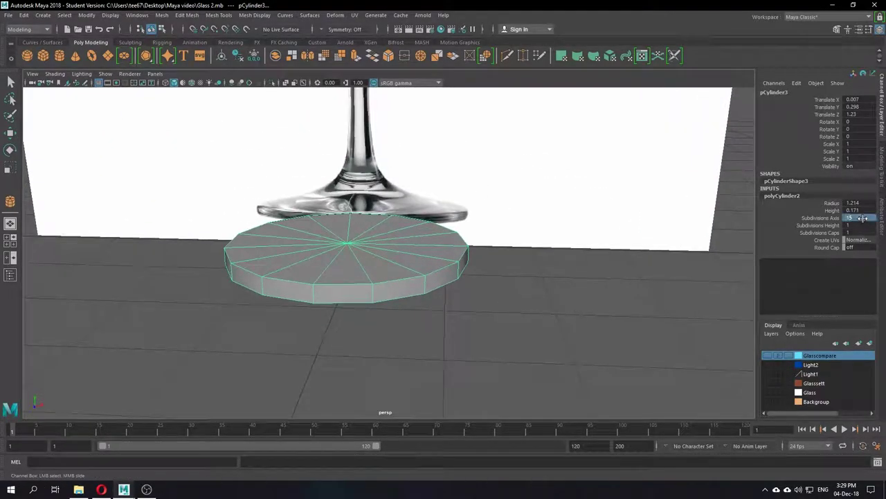
{"action": "middle_click_drag", "start_coordinate": [858, 218], "coordinate": [863, 218]}
{"action": "left_click", "coordinate": [861, 218]}
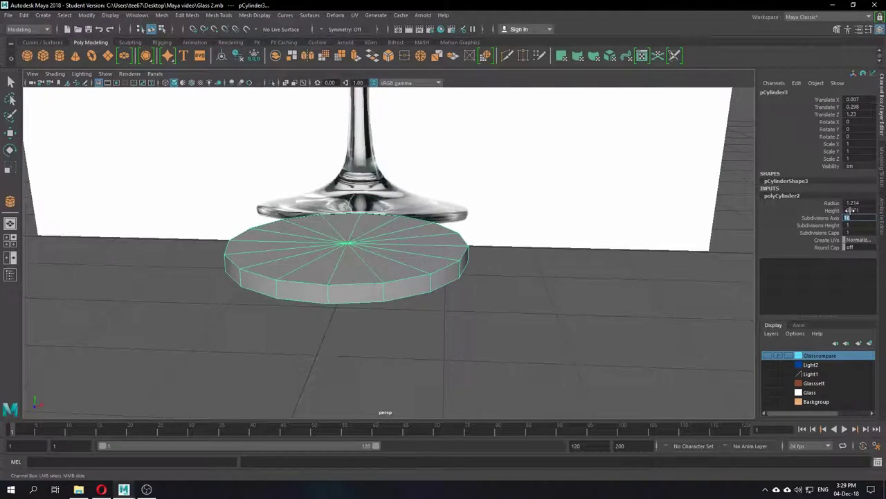
{"action": "left_click", "coordinate": [510, 340]}
{"action": "key", "text": "w"}
{"action": "left_click", "coordinate": [347, 252]}
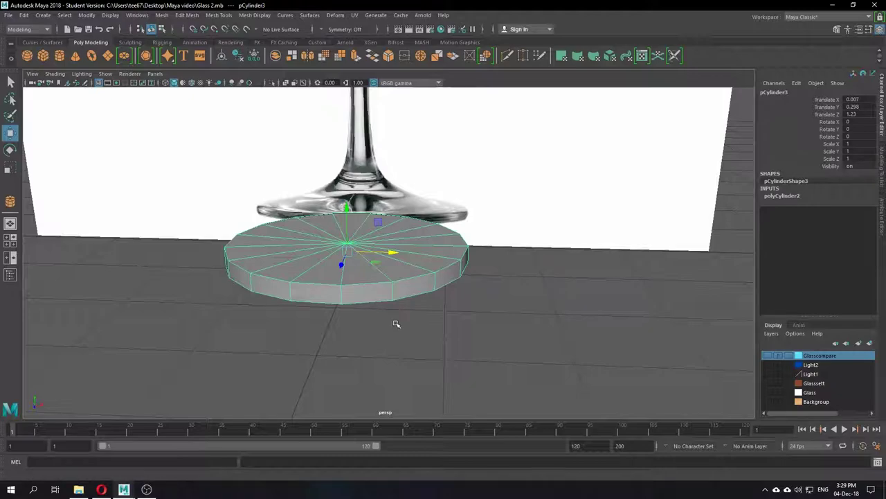
- Preview the flat cylinder smoothed, return to the unsmoothed display and expand its polyCylinder2 settings again
{"action": "key", "text": "3"}
{"action": "key", "text": "1"}
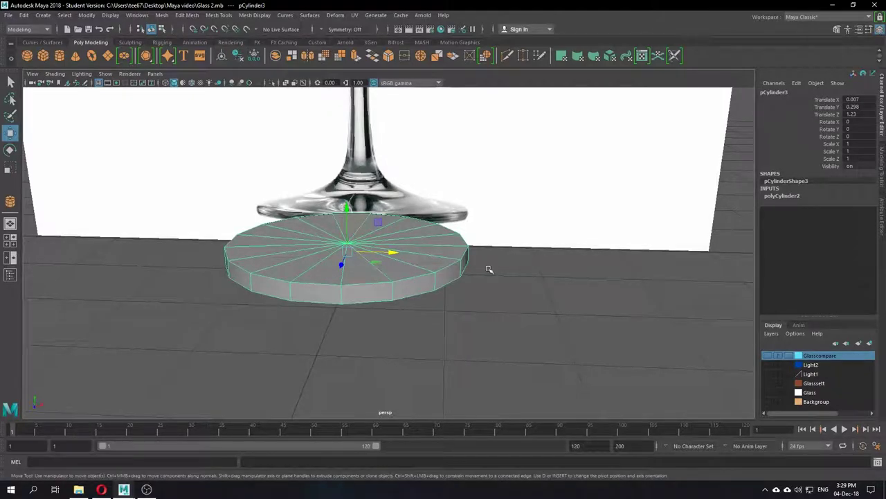
{"action": "left_click", "coordinate": [789, 197]}
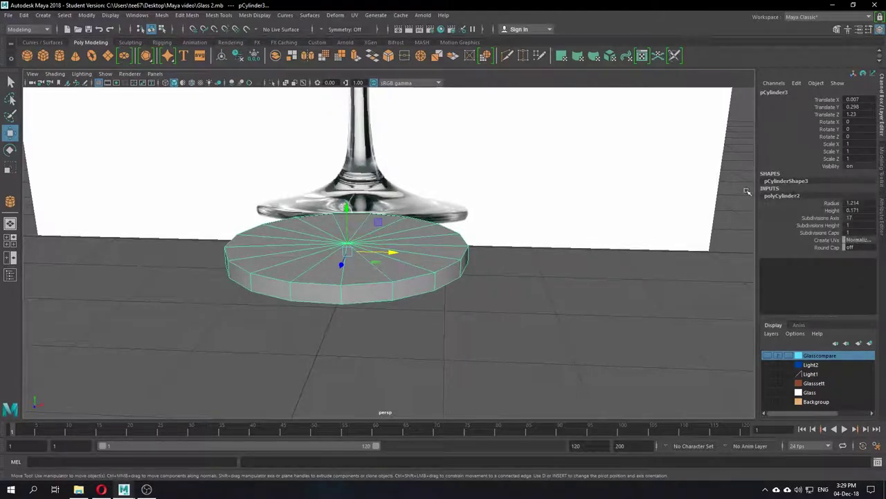
- Set the flat cylinder's Subdivisions Caps to 0
{"action": "right_click", "coordinate": [392, 243]}
{"action": "left_click", "coordinate": [862, 225]}
{"action": "left_click", "coordinate": [850, 226]}
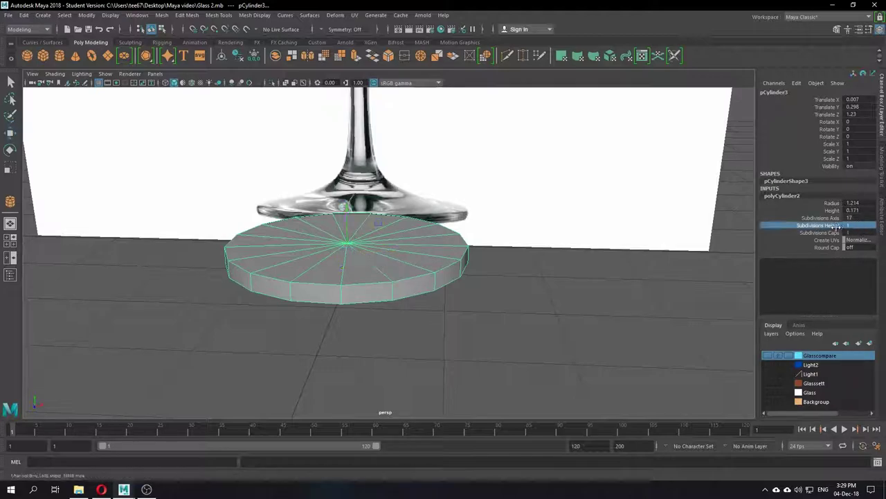
{"action": "left_click", "coordinate": [789, 227]}
{"action": "mouse_move", "coordinate": [862, 232]}
{"action": "middle_mouse_down"}
{"action": "mouse_move", "coordinate": [875, 232]}
{"action": "mouse_move", "coordinate": [860, 232]}
{"action": "middle_mouse_up"}
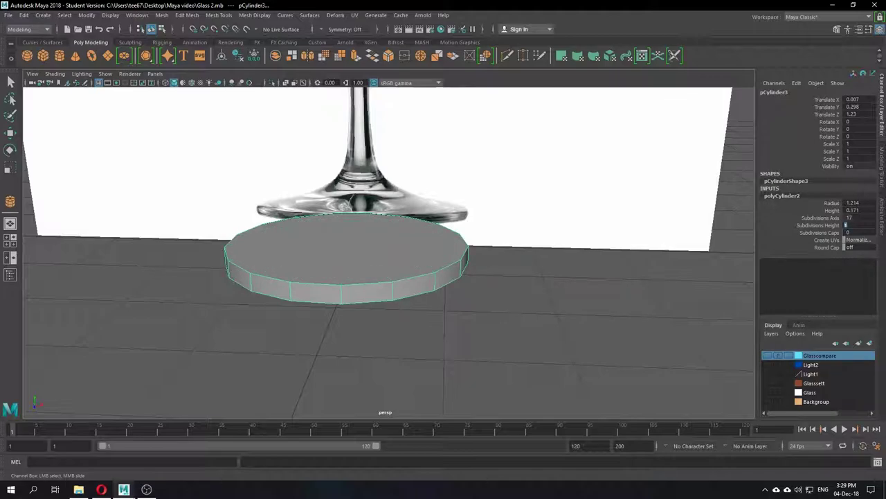
{"action": "left_click_drag", "start_coordinate": [380, 264], "coordinate": [355, 305], "text": "alt"}
{"action": "scroll", "coordinate": [348, 239], "scroll_direction": "up", "scroll_amount": 3}
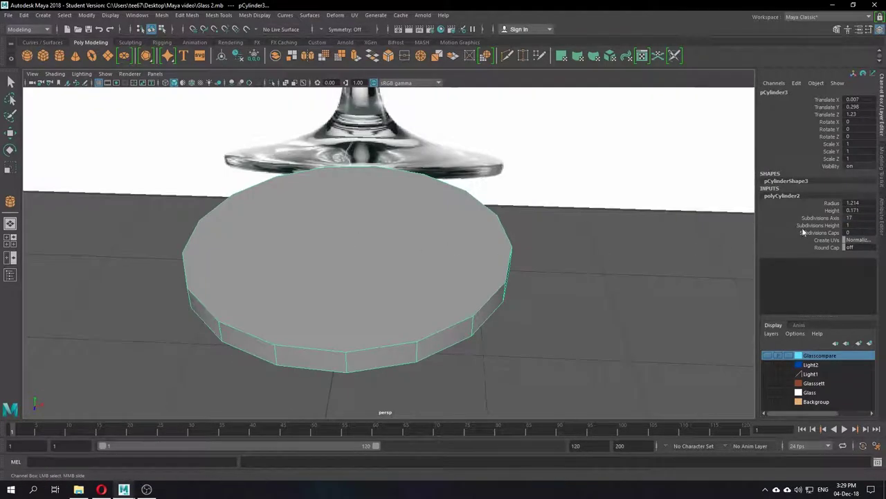
{"action": "middle_click_drag", "start_coordinate": [860, 232], "coordinate": [859, 232]}
{"action": "middle_click_drag", "start_coordinate": [372, 277], "coordinate": [372, 272], "text": "alt"}
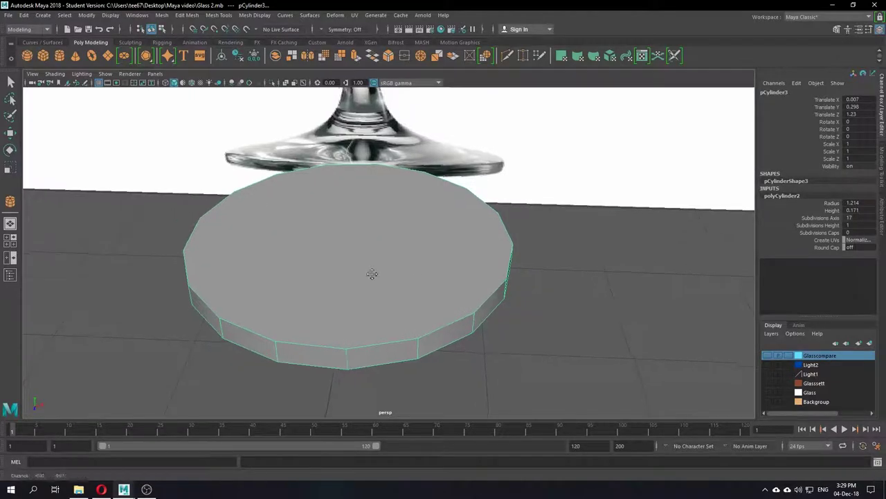
{"action": "scroll", "coordinate": [372, 262], "scroll_direction": "up", "scroll_amount": 1}
{"action": "left_click", "coordinate": [853, 225]}
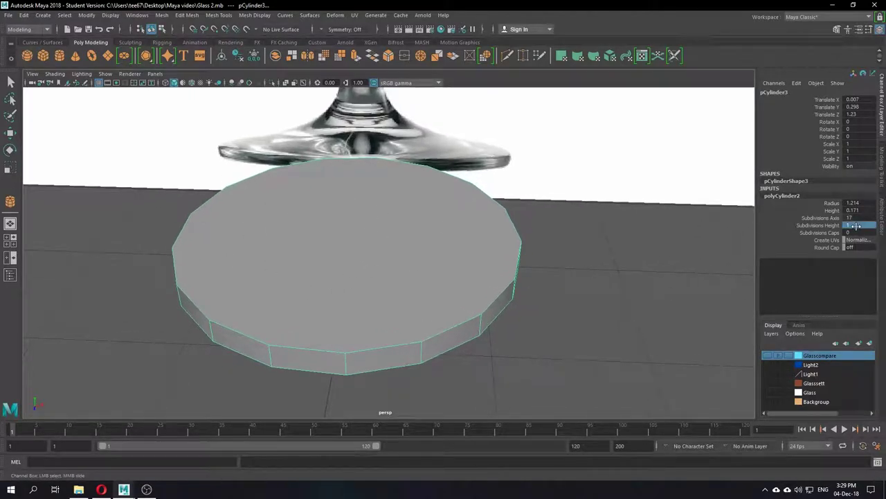
{"action": "middle_click_drag", "start_coordinate": [849, 225], "coordinate": [849, 225]}
{"action": "left_click_drag", "start_coordinate": [489, 320], "coordinate": [476, 308], "text": "alt"}
{"action": "middle_click_drag", "start_coordinate": [489, 386], "coordinate": [463, 91], "text": "alt"}
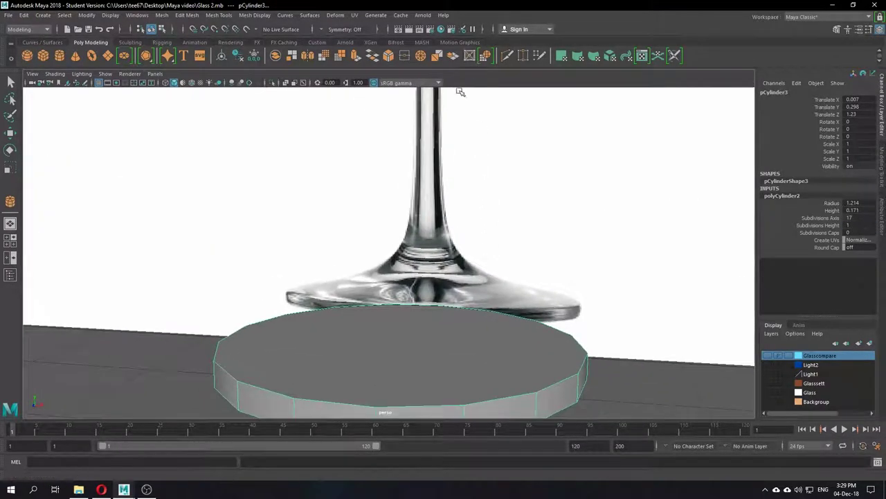
- Switch the flat cylinder to face selection and delete its top cap face
{"action": "middle_click_drag", "start_coordinate": [361, 352], "coordinate": [366, 332], "text": "alt"}
{"action": "left_click_drag", "start_coordinate": [366, 332], "coordinate": [350, 223], "text": "alt"}
{"action": "key", "text": "w"}
{"action": "right_click_drag", "start_coordinate": [349, 223], "coordinate": [350, 247]}
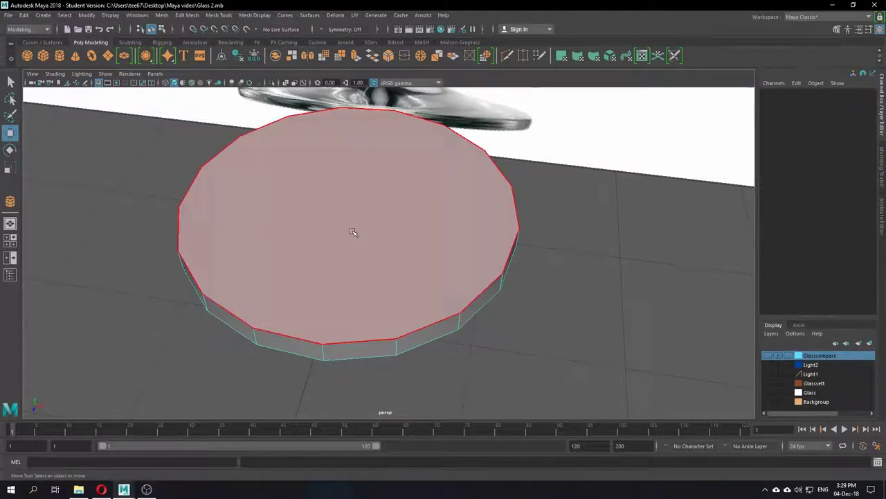
{"action": "scroll", "coordinate": [350, 232], "scroll_direction": "down", "scroll_amount": 4}
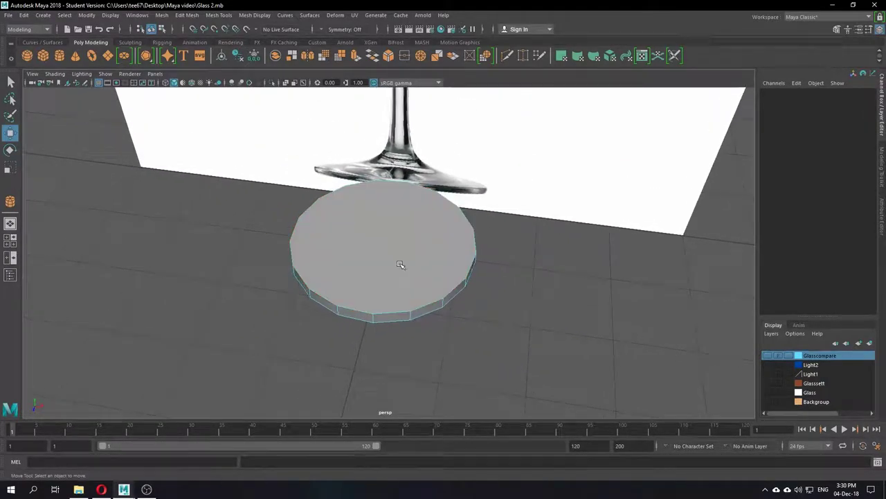
{"action": "left_click_drag", "start_coordinate": [472, 259], "coordinate": [439, 255], "text": "alt"}
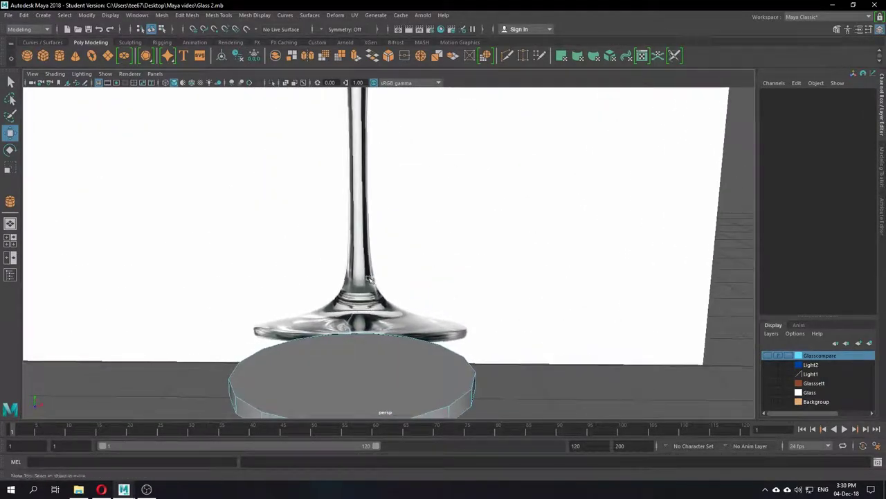
{"action": "scroll", "coordinate": [412, 237], "scroll_direction": "down", "scroll_amount": 2}
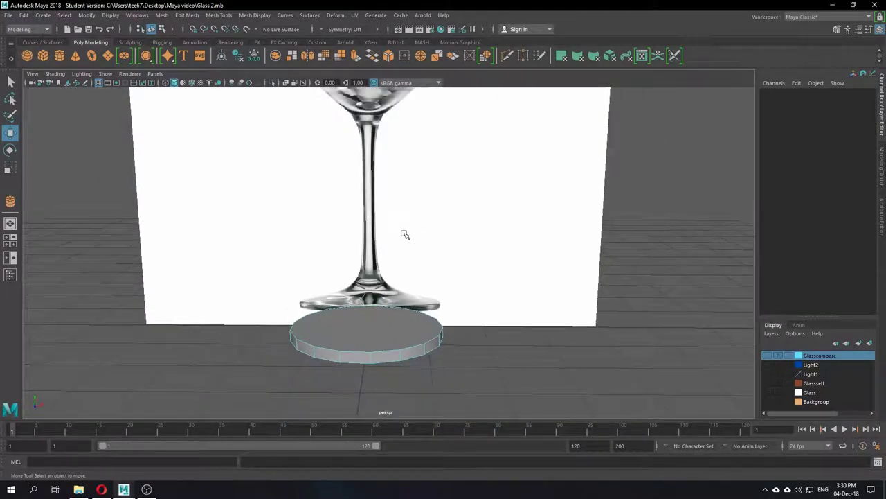
{"action": "left_click", "coordinate": [372, 338]}
{"action": "key", "text": "Delete"}
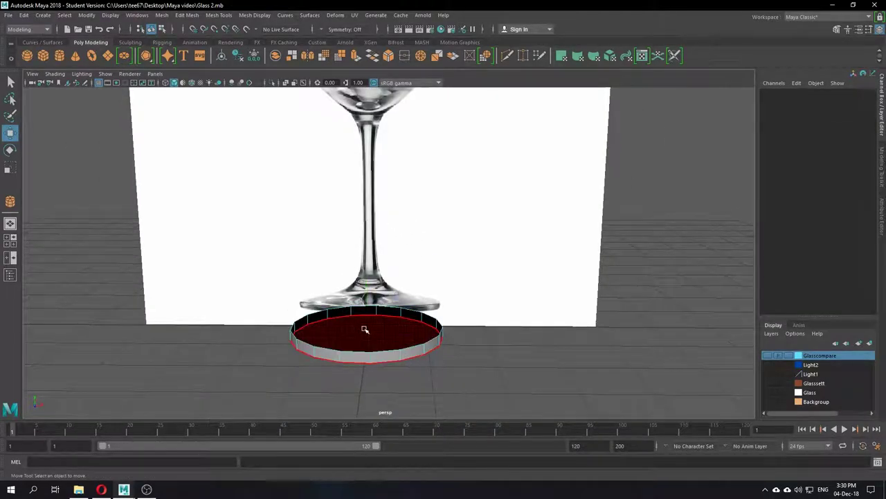
- Try selecting the edge loop around the open cylinder's top rim, and clear the selection
{"action": "left_click_drag", "start_coordinate": [365, 328], "coordinate": [360, 270], "text": "alt"}
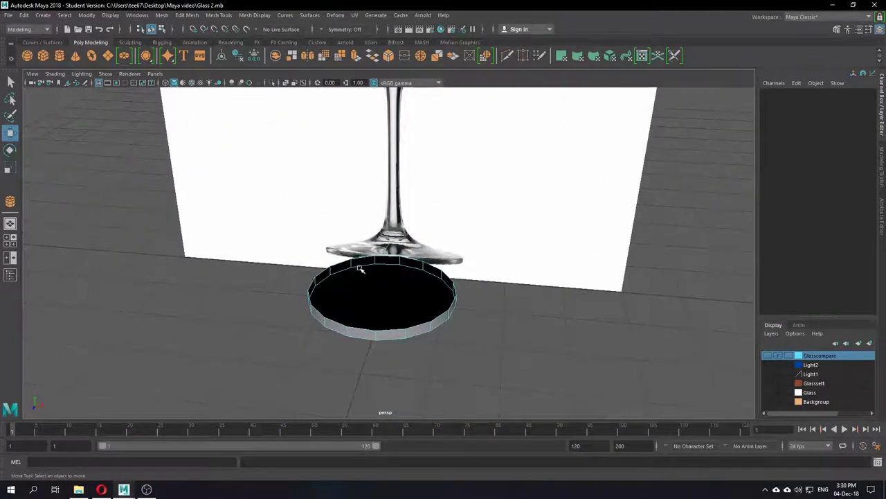
{"action": "scroll", "coordinate": [360, 270], "scroll_direction": "up", "scroll_amount": 4}
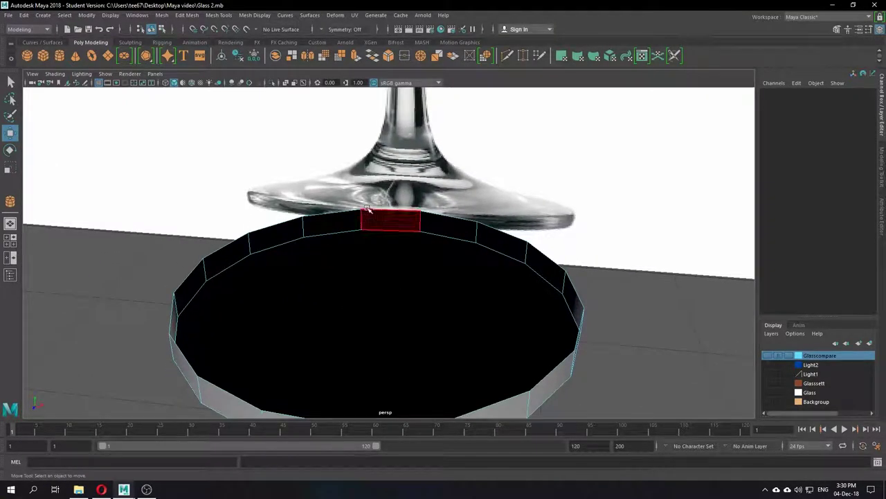
{"action": "right_click_drag", "start_coordinate": [372, 223], "coordinate": [361, 204]}
{"action": "left_click", "coordinate": [338, 214]}
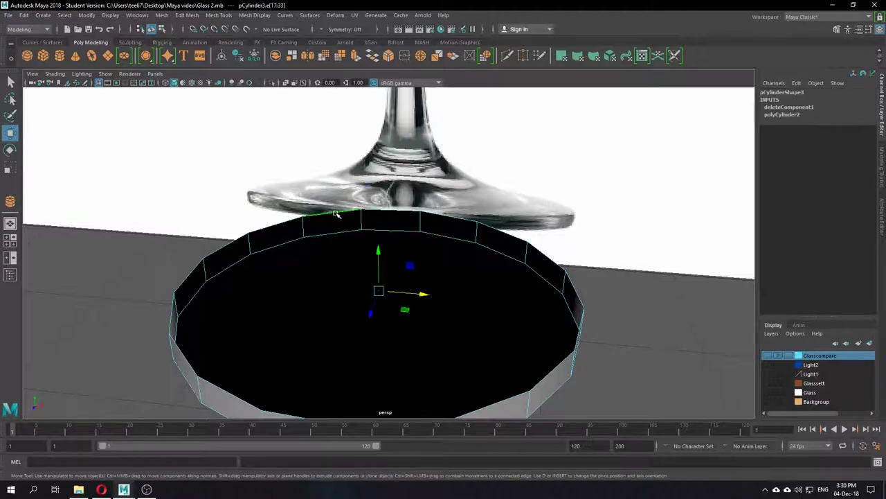
{"action": "left_click", "coordinate": [601, 310]}
{"action": "scroll", "coordinate": [601, 311], "scroll_direction": "down", "scroll_amount": 3}
{"action": "left_click_drag", "start_coordinate": [601, 311], "coordinate": [554, 302], "text": "alt"}
- Switch to edge selection and select the cylinder's whole top rim edge loop in the front view
{"action": "right_click_drag", "start_coordinate": [350, 222], "coordinate": [348, 199]}
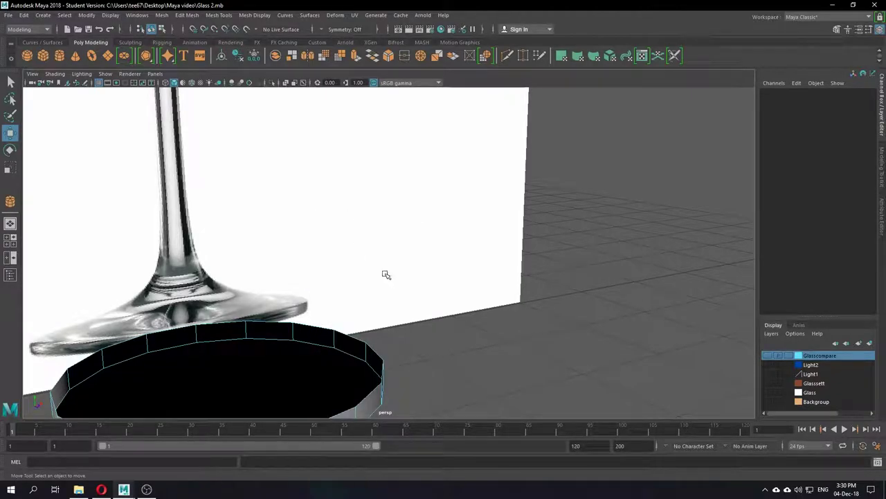
{"action": "left_click_drag", "start_coordinate": [386, 273], "coordinate": [374, 292], "text": "alt"}
{"action": "key", "text": "space"}
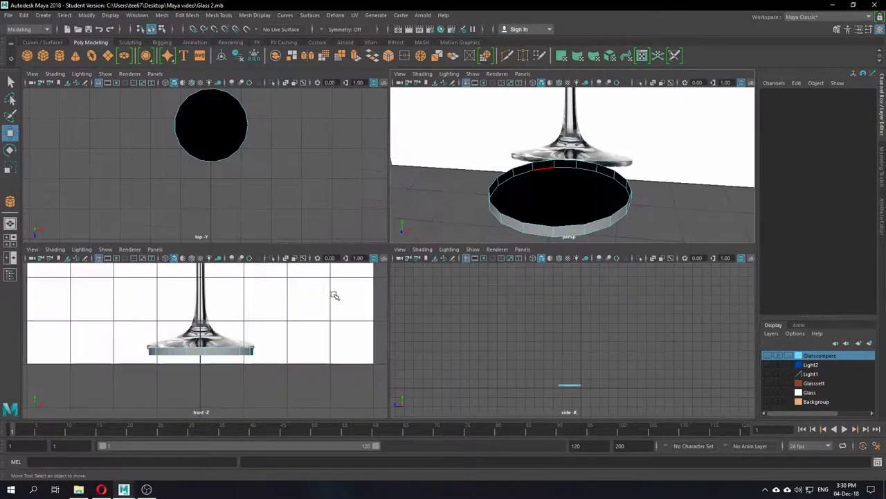
{"action": "scroll", "coordinate": [216, 335], "scroll_direction": "up", "scroll_amount": 5}
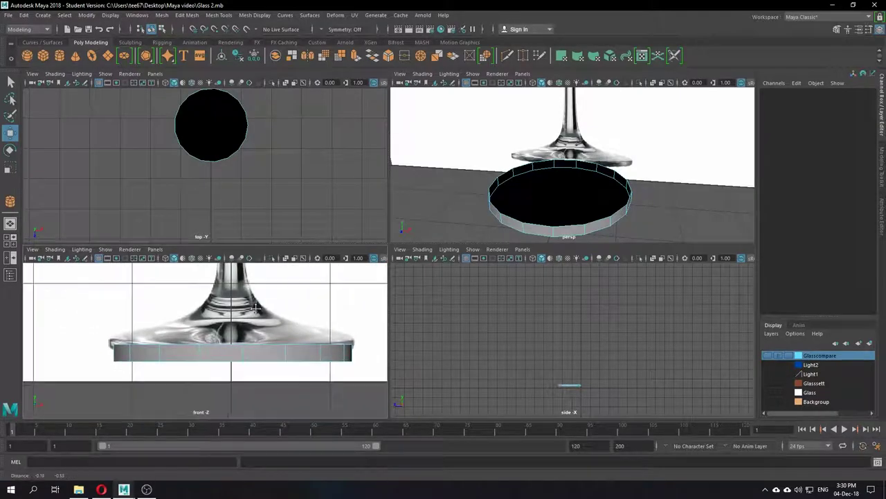
{"action": "key", "text": "space"}
{"action": "double_click", "coordinate": [337, 261]}
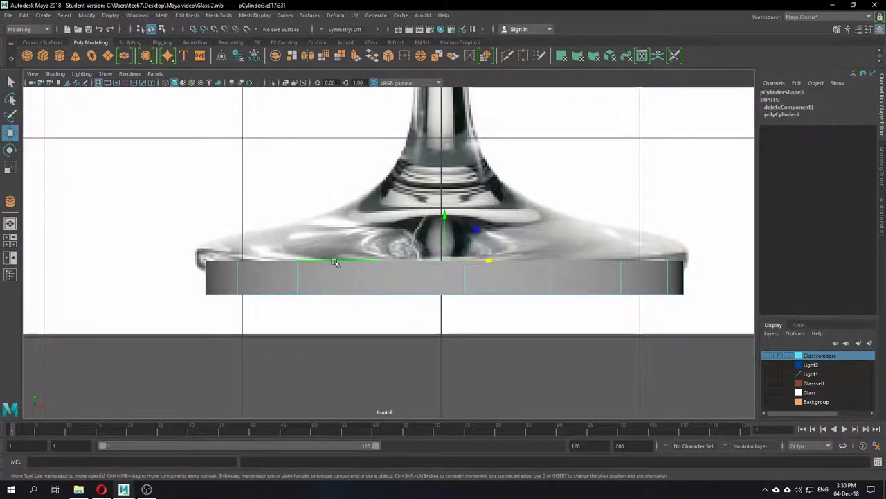
- Extrude the selected top rim edge loop, working in the front view against the reference glass foot
{"action": "key", "text": "space"}
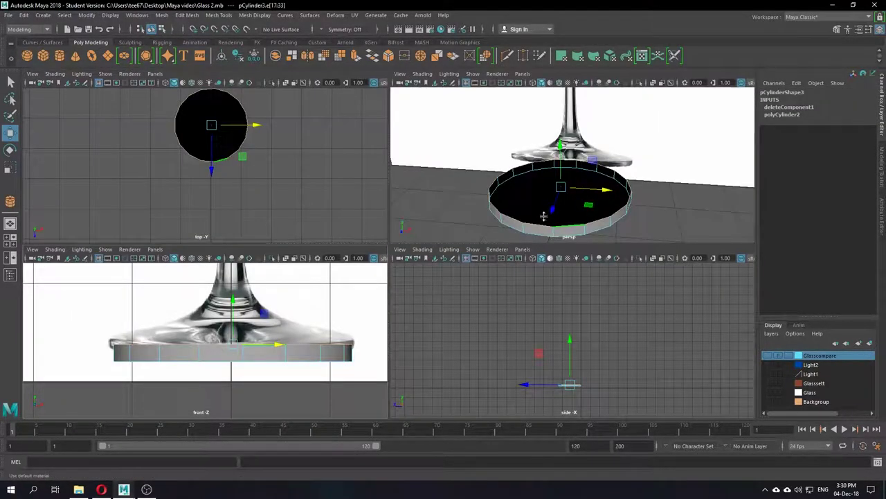
{"action": "scroll", "coordinate": [551, 208], "scroll_direction": "down", "scroll_amount": 3}
{"action": "scroll", "coordinate": [551, 207], "scroll_direction": "down", "scroll_amount": 2}
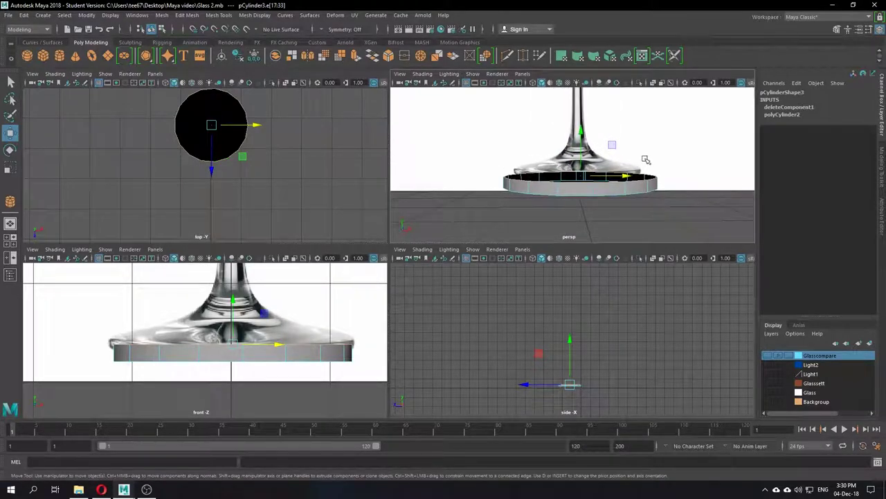
{"action": "key", "text": "space"}
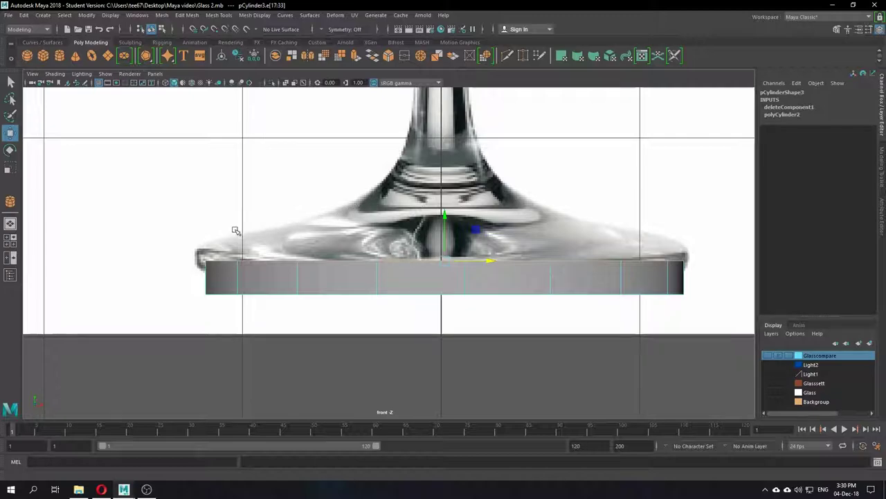
{"action": "scroll", "coordinate": [395, 149], "scroll_direction": "down", "scroll_amount": 8}
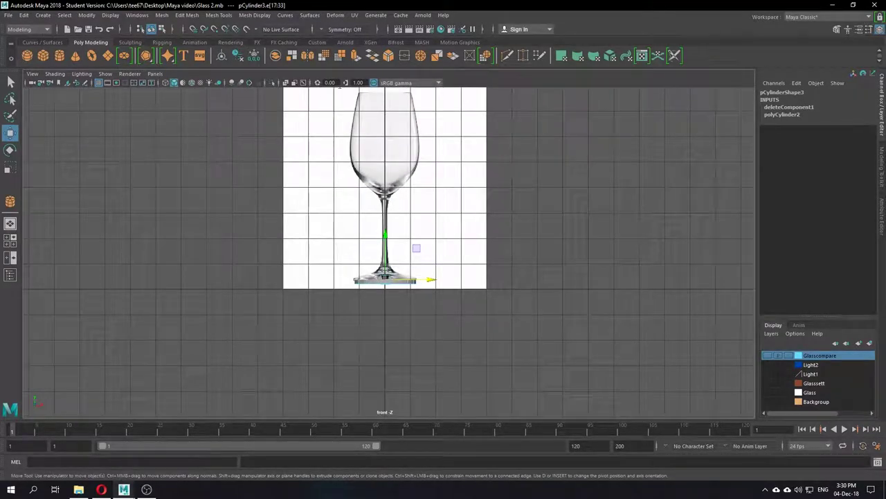
{"action": "middle_click_drag", "start_coordinate": [397, 162], "coordinate": [379, 282], "text": "alt"}
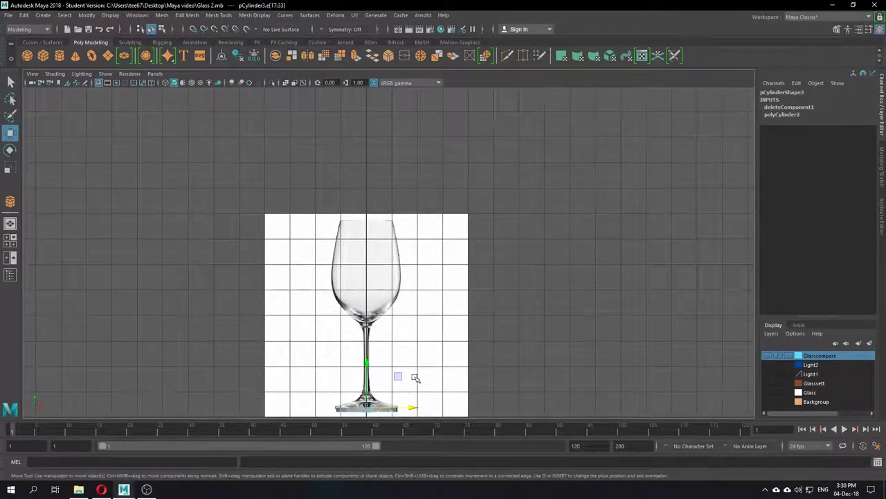
{"action": "middle_click_drag", "start_coordinate": [415, 377], "coordinate": [457, 147], "text": "alt"}
{"action": "scroll", "coordinate": [421, 180], "scroll_direction": "up", "scroll_amount": 8}
{"action": "scroll", "coordinate": [437, 264], "scroll_direction": "up", "scroll_amount": 3}
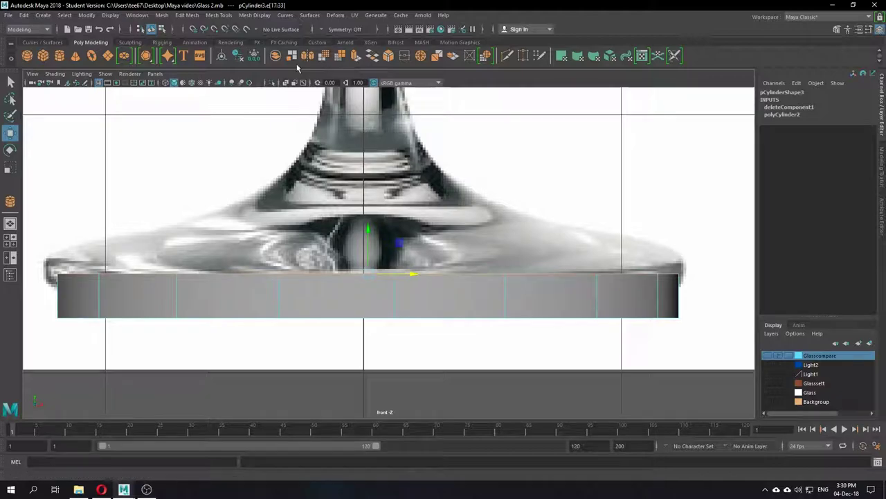
{"action": "left_click", "coordinate": [356, 57]}
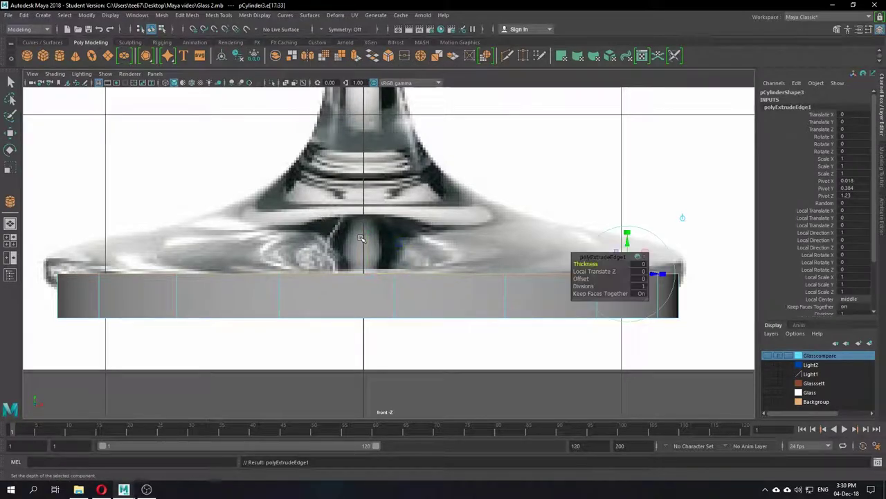
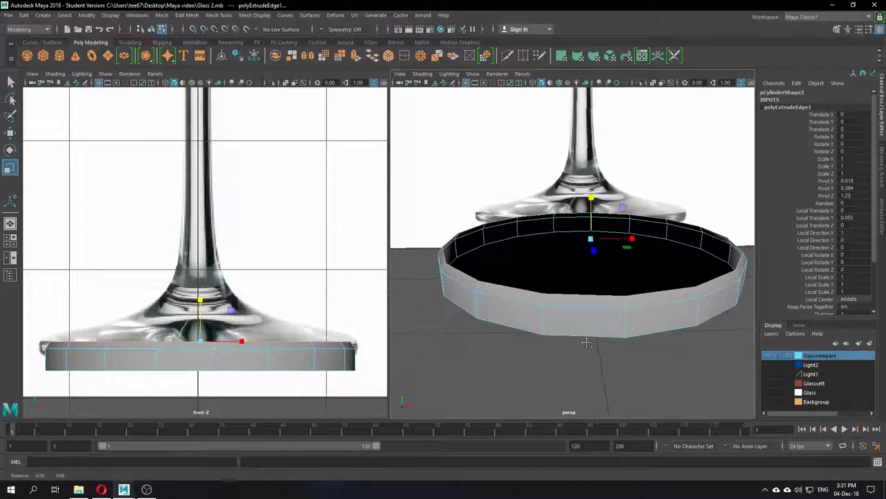
- Start a second edge extrusion from the raised top rim of the cylinder
{"action": "scroll", "coordinate": [237, 229], "scroll_direction": "down", "scroll_amount": 5}
{"action": "scroll", "coordinate": [238, 229], "scroll_direction": "up", "scroll_amount": 4}
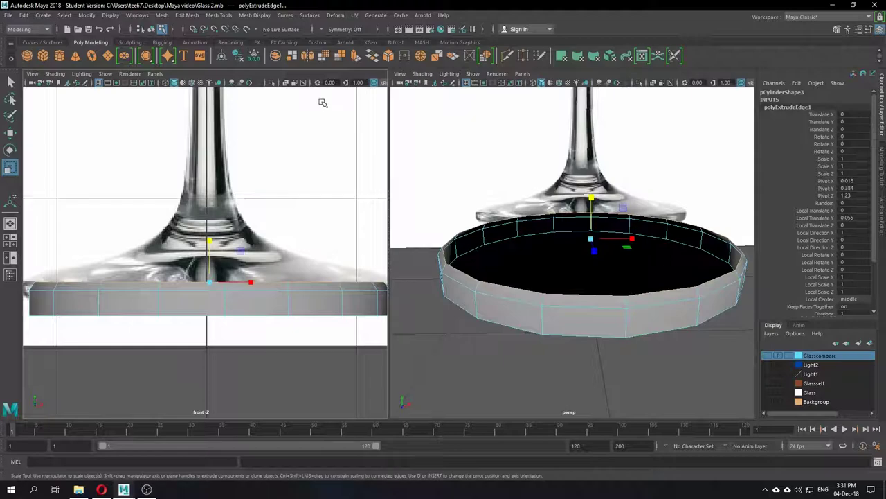
{"action": "key", "text": "ctrl+e"}
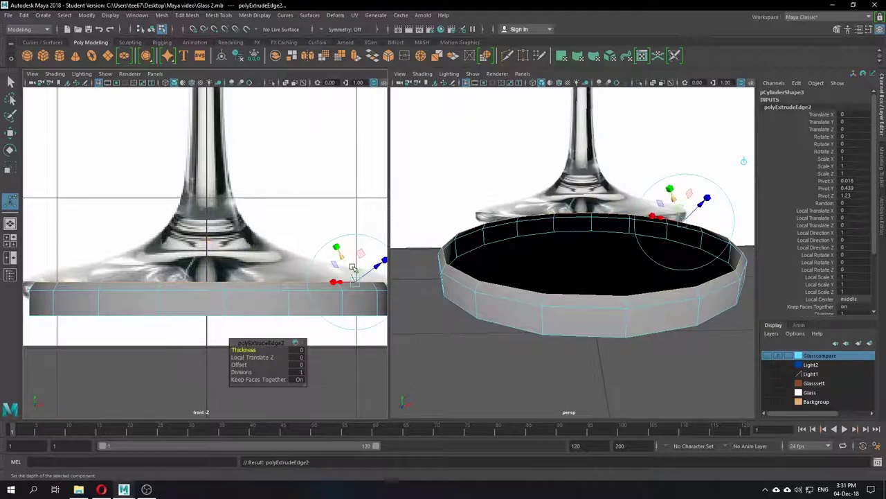
{"action": "middle_click_drag", "start_coordinate": [274, 315], "coordinate": [248, 309], "text": "alt"}
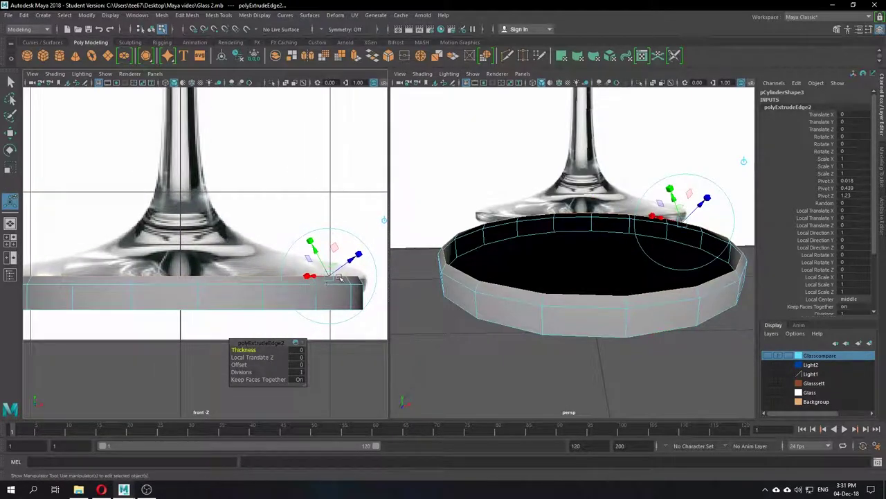
- Try moving the second extruded rim 0.261 in Local Translate Z, and undo the move
{"action": "left_click_drag", "start_coordinate": [352, 260], "coordinate": [379, 239]}
{"action": "scroll", "coordinate": [473, 245], "scroll_direction": "down", "scroll_amount": 5}
{"action": "mouse_move", "coordinate": [473, 245]}
{"action": "left_mouse_down", "text": "alt"}
{"action": "mouse_move", "coordinate": [489, 244]}
{"action": "mouse_move", "coordinate": [473, 244]}
{"action": "left_mouse_up", "text": "alt"}
{"action": "left_click_drag", "start_coordinate": [602, 279], "coordinate": [423, 253], "text": "alt"}
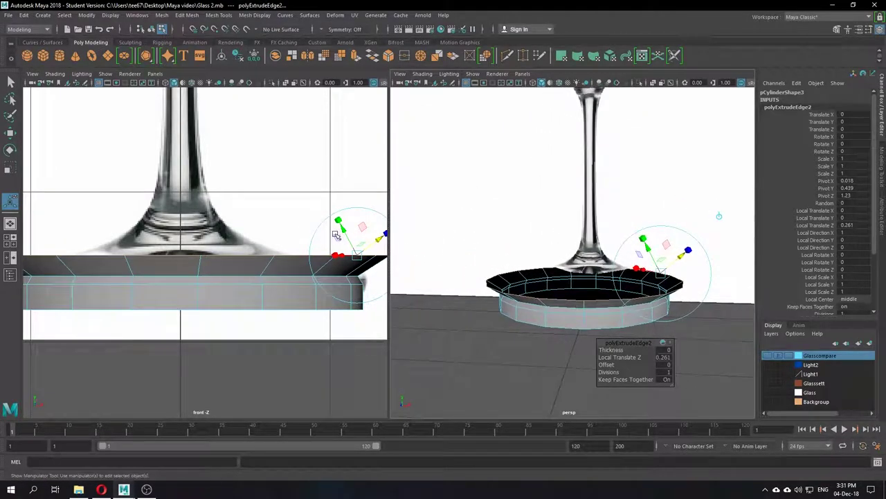
{"action": "key", "text": "ctrl+z"}
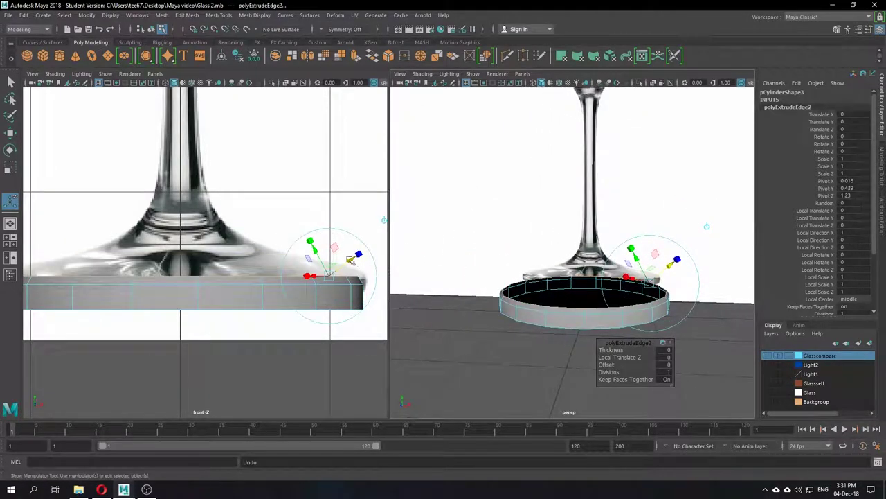
- Switch the extrude manipulator to world axes and raise the newly extruded rim 0.052 in Translate Y
{"action": "middle_click_drag", "start_coordinate": [380, 219], "coordinate": [256, 215], "text": "alt"}
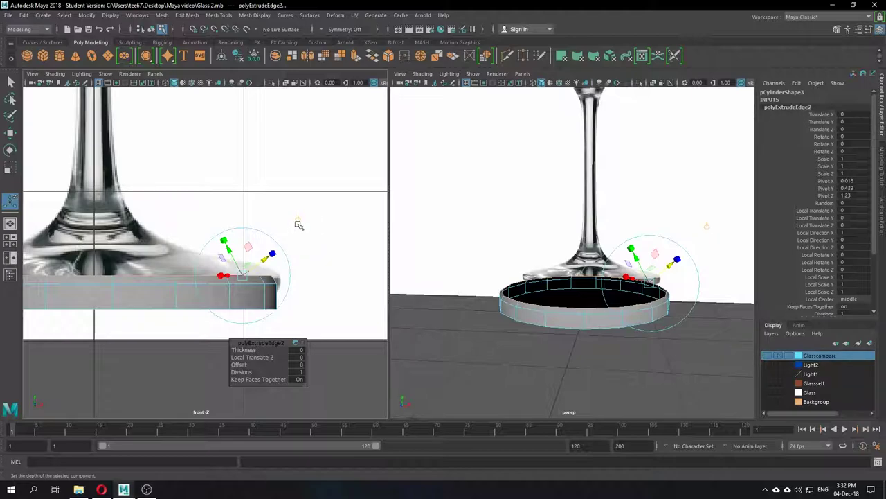
{"action": "left_click", "coordinate": [298, 221]}
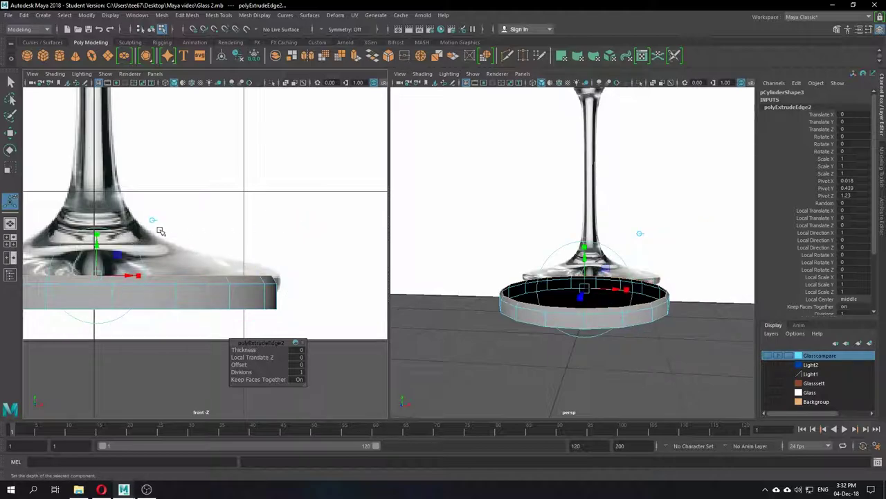
{"action": "middle_click_drag", "start_coordinate": [159, 229], "coordinate": [301, 262], "text": "alt"}
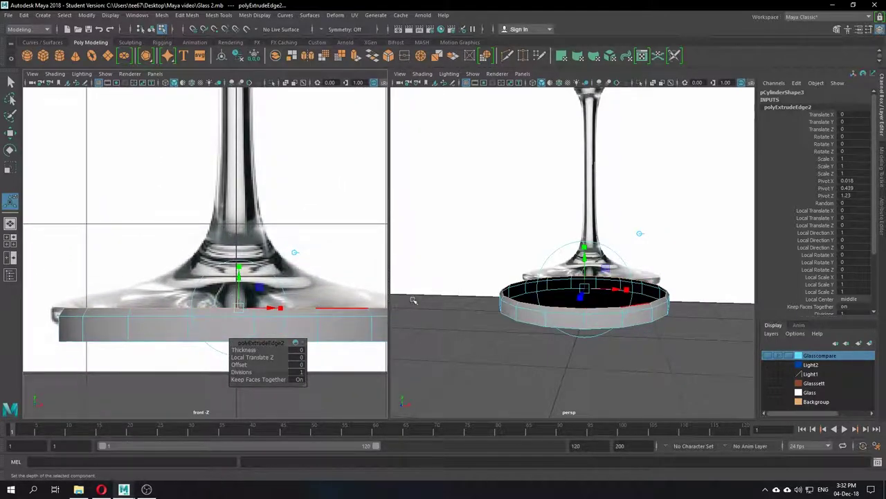
{"action": "left_click_drag", "start_coordinate": [237, 277], "coordinate": [238, 271]}
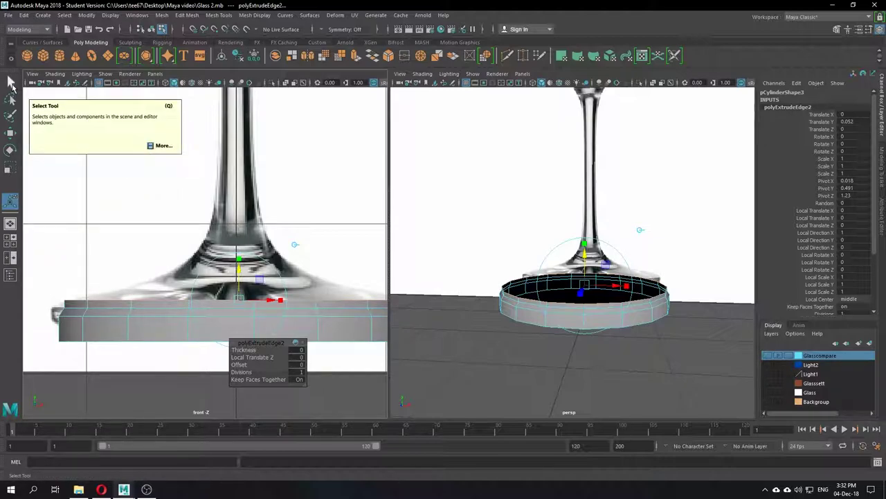
- Scale the raised rim slightly inward to the reference foot, and extrude it once more a short way up along world Y
{"action": "left_click", "coordinate": [10, 166]}
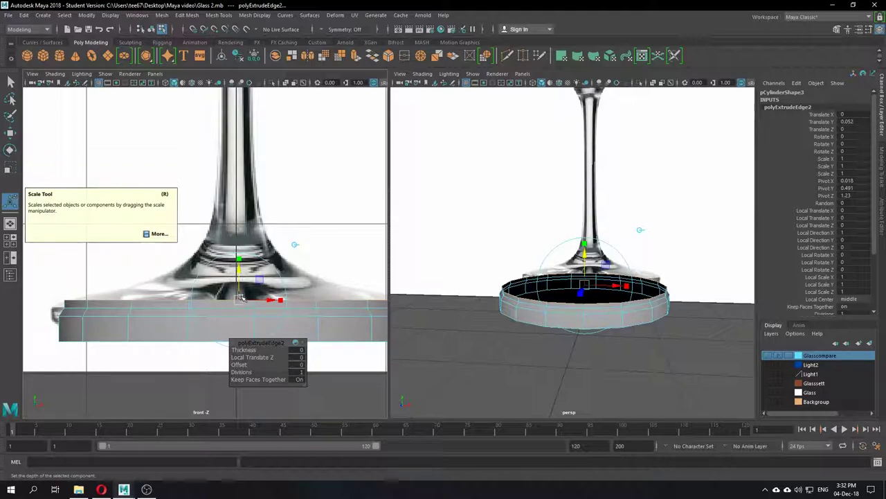
{"action": "left_click_drag", "start_coordinate": [239, 299], "coordinate": [219, 299]}
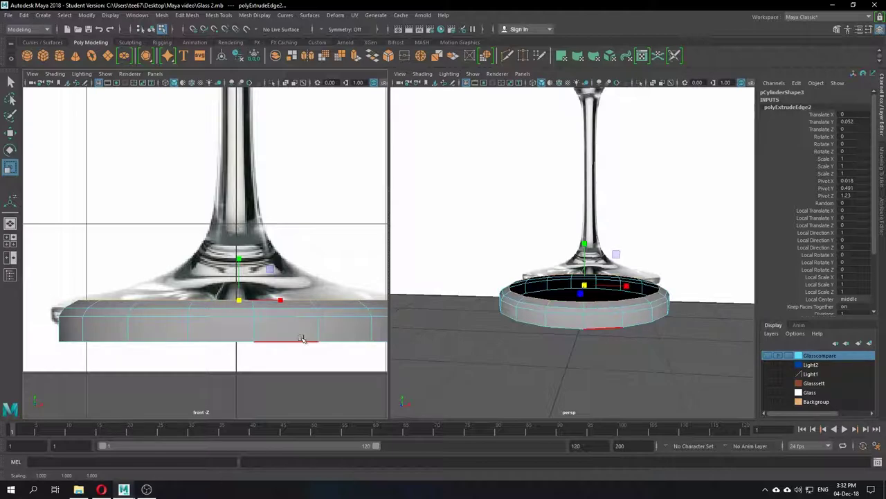
{"action": "middle_click_drag", "start_coordinate": [253, 300], "coordinate": [209, 317], "text": "alt"}
{"action": "key", "text": "ctrl+e"}
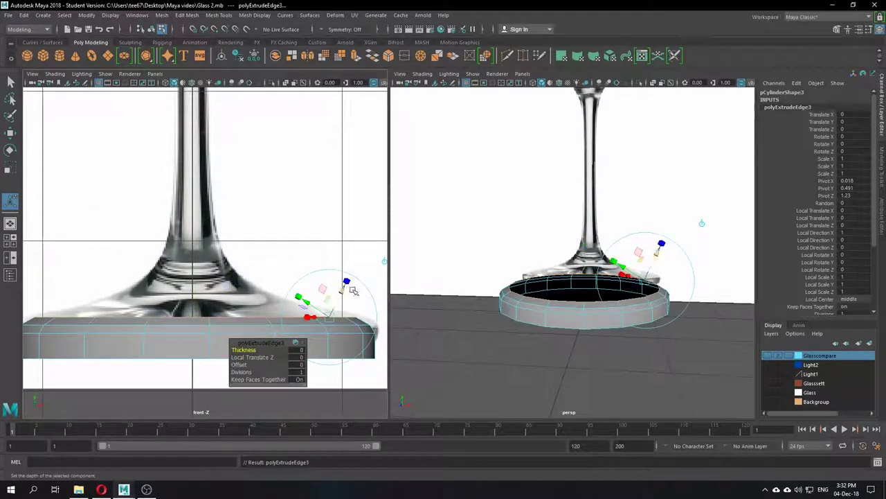
{"action": "left_click", "coordinate": [383, 264]}
{"action": "left_click_drag", "start_coordinate": [196, 288], "coordinate": [197, 277]}
- Extrude the foot's top rim again, raise it in Y, and scale it inward to follow the slope of the reference foot
{"action": "key", "text": "ctrl+e"}
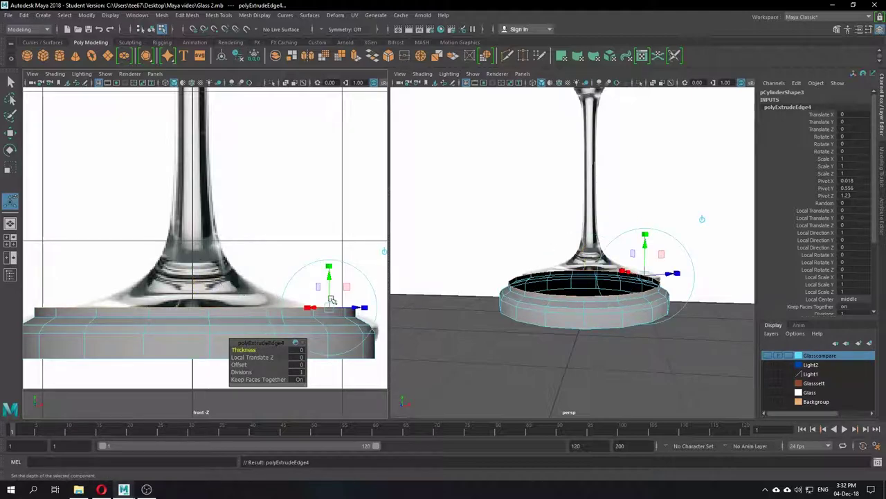
{"action": "left_click_drag", "start_coordinate": [329, 278], "coordinate": [329, 261]}
{"action": "key", "text": "r"}
{"action": "left_click_drag", "start_coordinate": [195, 291], "coordinate": [153, 293]}
{"action": "double_click", "coordinate": [161, 307]}
{"action": "double_click", "coordinate": [170, 290]}
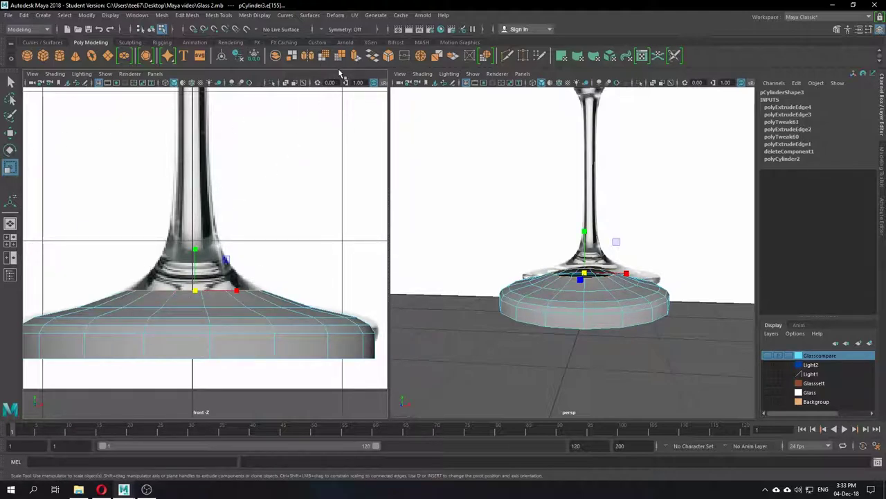
- Extrude the rim 0.074 upward in Translate Y and scale it inward to the outline of the reference foot
{"action": "key", "text": "ctrl+e"}
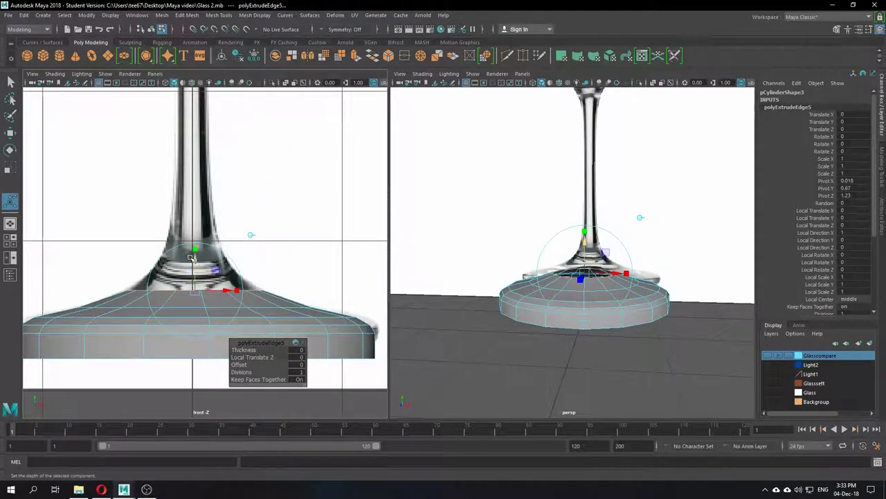
{"action": "left_click_drag", "start_coordinate": [192, 258], "coordinate": [193, 247]}
{"action": "scroll", "coordinate": [204, 279], "scroll_direction": "up", "scroll_amount": 5}
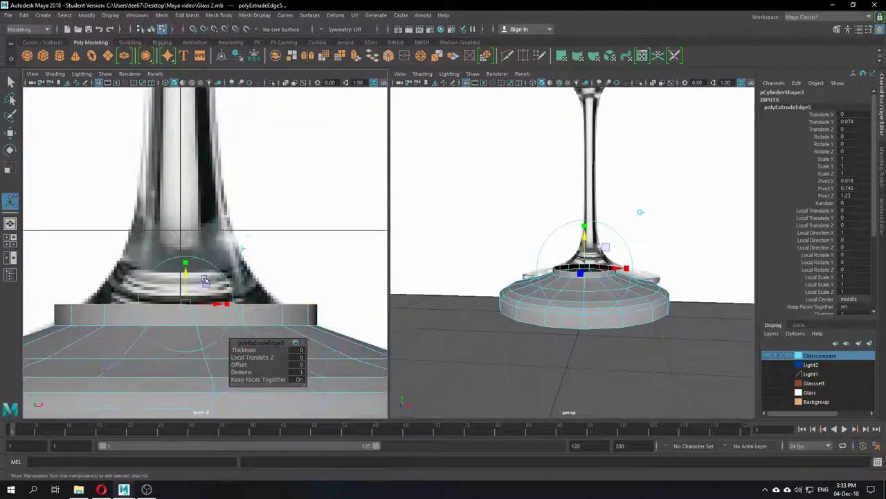
{"action": "middle_click_drag", "start_coordinate": [204, 279], "coordinate": [250, 239], "text": "alt"}
{"action": "scroll", "coordinate": [531, 261], "scroll_direction": "up", "scroll_amount": 3}
{"action": "left_click_drag", "start_coordinate": [530, 258], "coordinate": [524, 242], "text": "alt"}
{"action": "scroll", "coordinate": [238, 251], "scroll_direction": "up", "scroll_amount": 1}
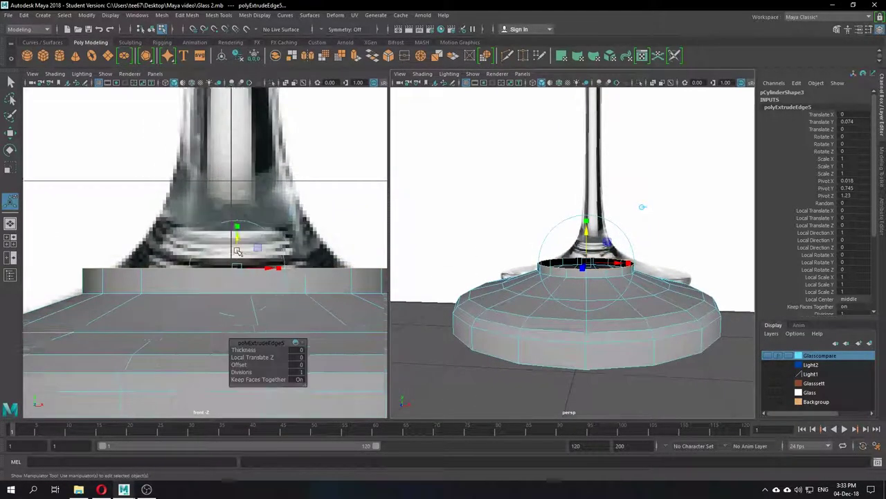
{"action": "scroll", "coordinate": [237, 250], "scroll_direction": "down", "scroll_amount": 5}
{"action": "scroll", "coordinate": [126, 206], "scroll_direction": "up", "scroll_amount": 5}
{"action": "scroll", "coordinate": [155, 225], "scroll_direction": "down", "scroll_amount": 5}
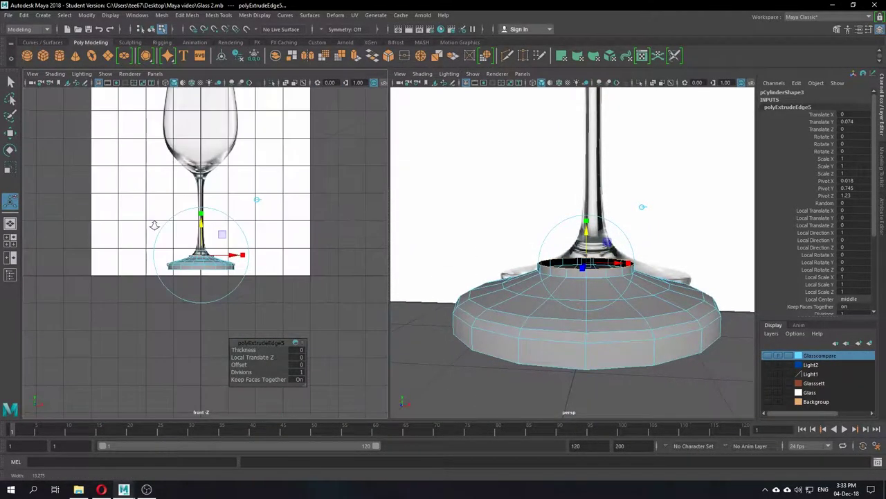
{"action": "scroll", "coordinate": [154, 225], "scroll_direction": "up", "scroll_amount": 5}
{"action": "scroll", "coordinate": [229, 270], "scroll_direction": "down", "scroll_amount": 4}
{"action": "scroll", "coordinate": [312, 324], "scroll_direction": "up", "scroll_amount": 2}
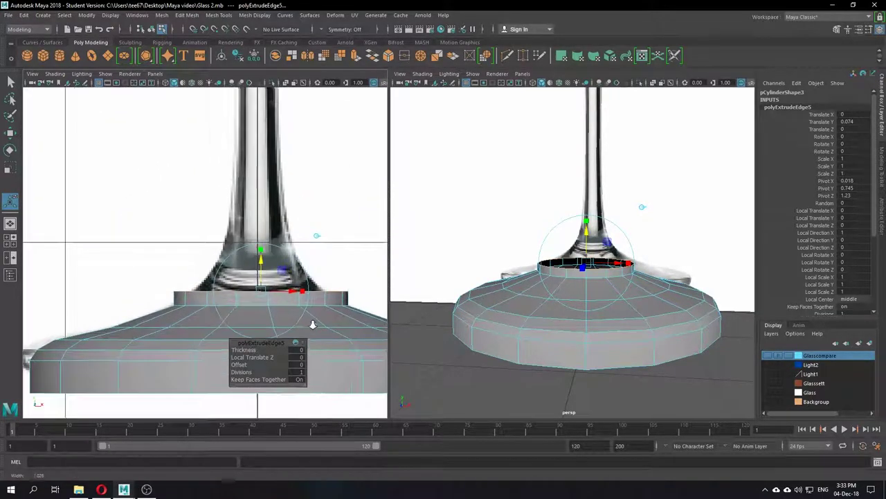
{"action": "middle_click_drag", "start_coordinate": [312, 324], "coordinate": [235, 276], "text": "alt"}
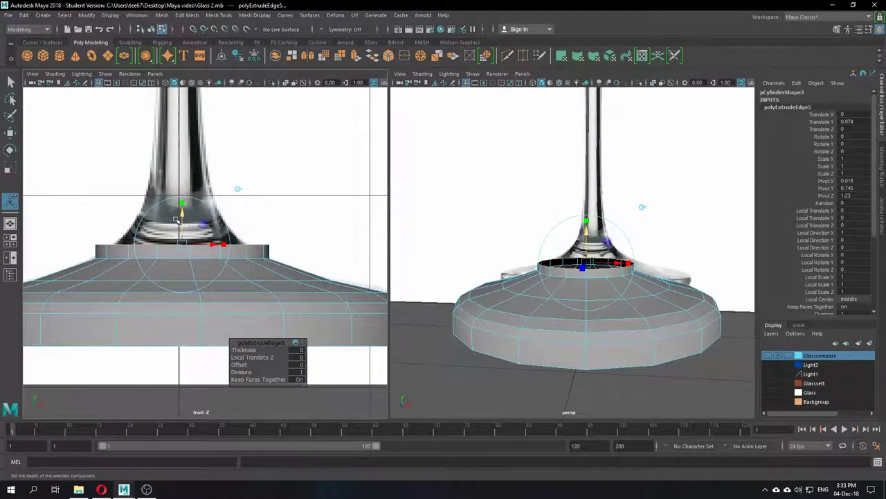
{"action": "left_click", "coordinate": [12, 166]}
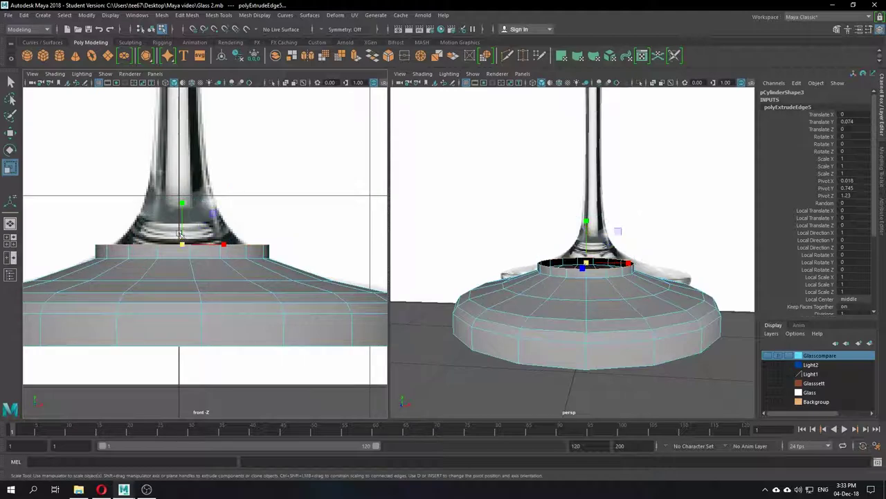
{"action": "left_click_drag", "start_coordinate": [184, 244], "coordinate": [151, 241]}
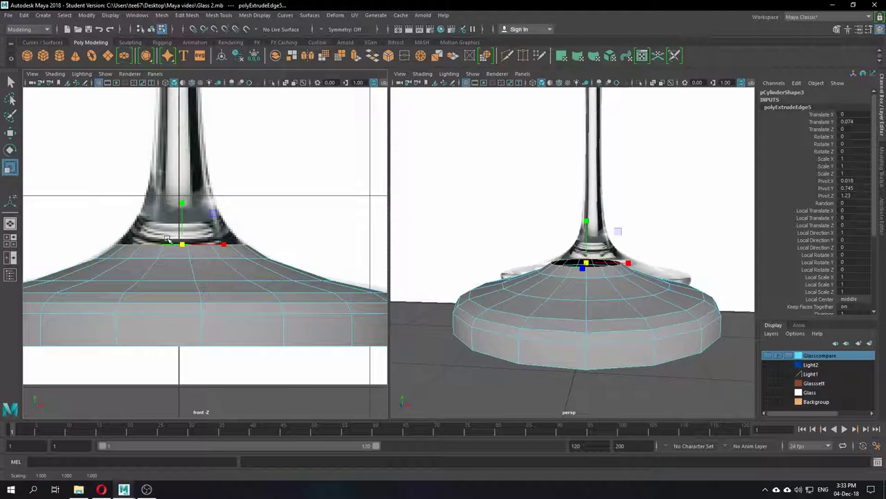
- Extrude the rim 0.157 upward in Translate Y and scale it inward to the flare below the reference stem
{"action": "key", "text": "ctrl+e"}
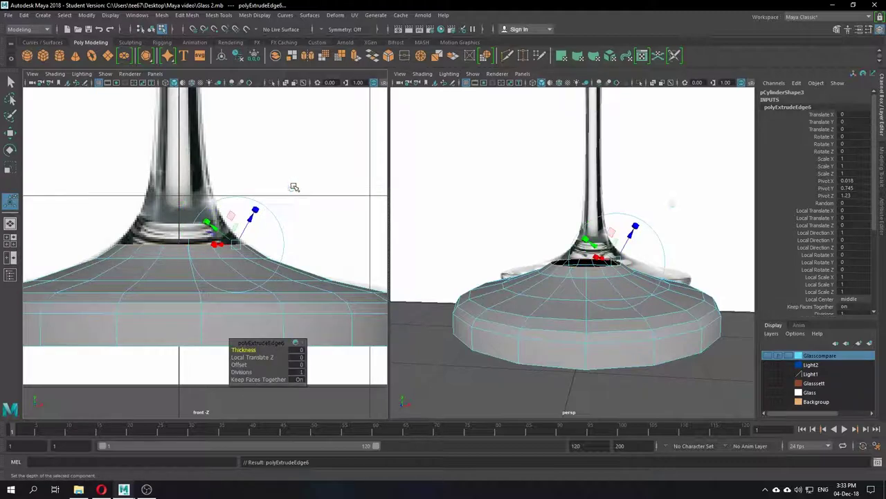
{"action": "left_click", "coordinate": [295, 187]}
{"action": "left_click_drag", "start_coordinate": [185, 210], "coordinate": [153, 216]}
{"action": "key", "text": "ctrl+e"}
{"action": "key", "text": "ctrl+z"}
{"action": "key", "text": "r"}
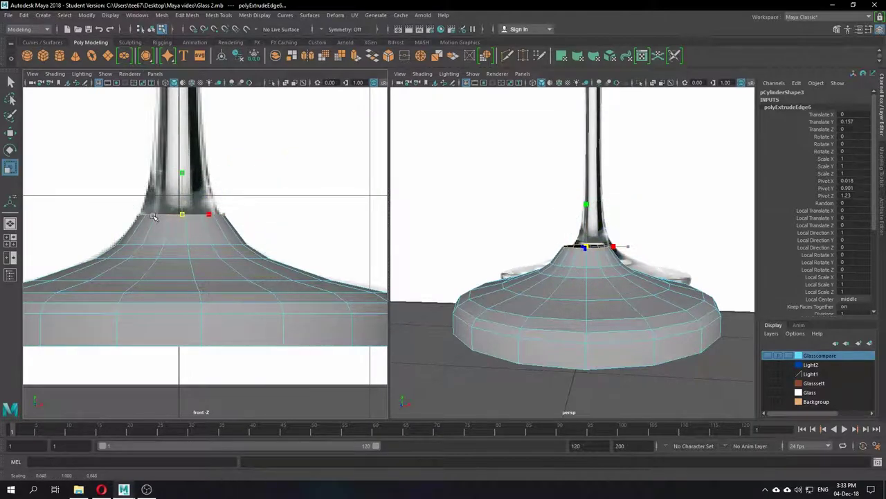
- Extrude the rim another 0.191 in Translate Y and scale it inward to the lower end of the reference stem
{"action": "key", "text": "ctrl+e"}
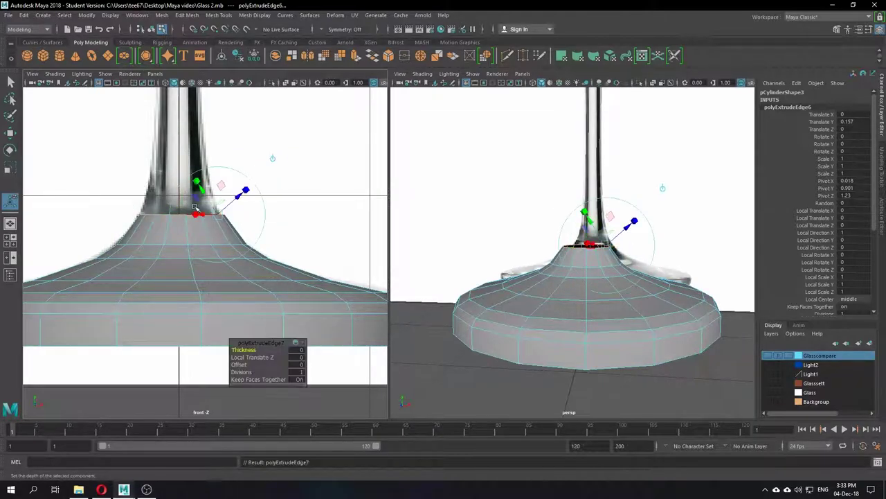
{"action": "left_click_drag", "start_coordinate": [194, 185], "coordinate": [178, 148]}
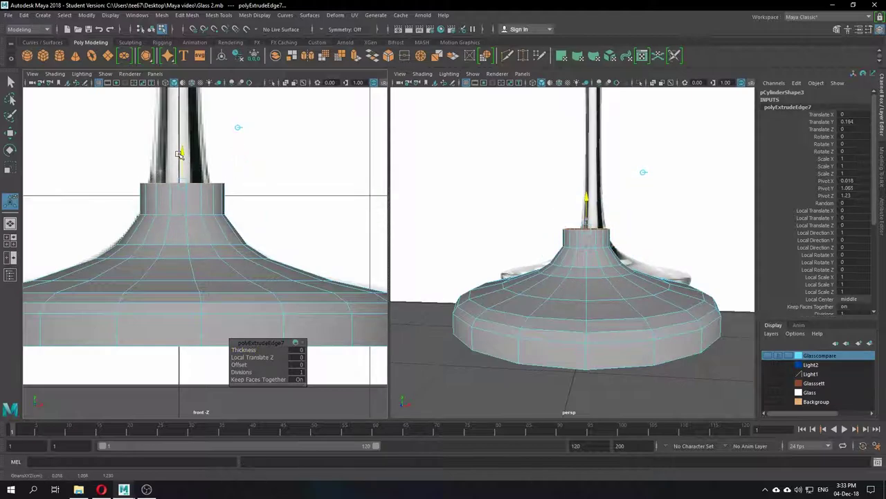
{"action": "key", "text": "ctrl+e"}
{"action": "key", "text": "ctrl+z"}
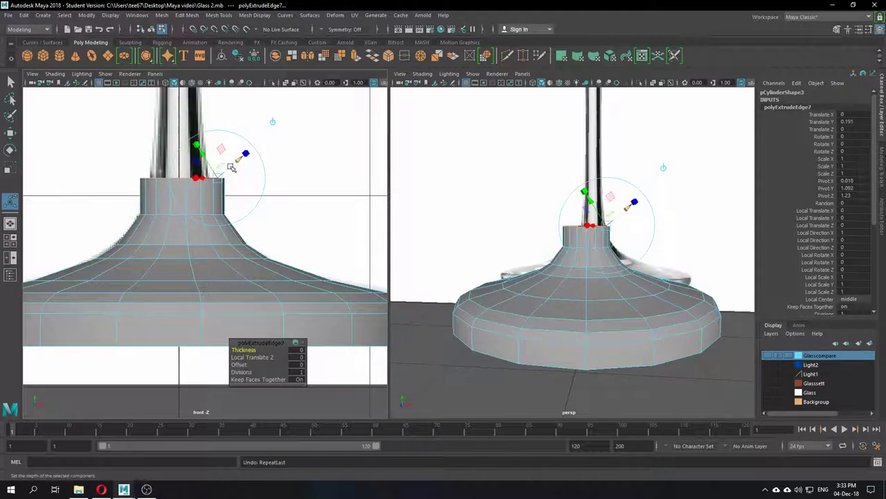
{"action": "key", "text": "r"}
{"action": "left_click_drag", "start_coordinate": [211, 178], "coordinate": [165, 186]}
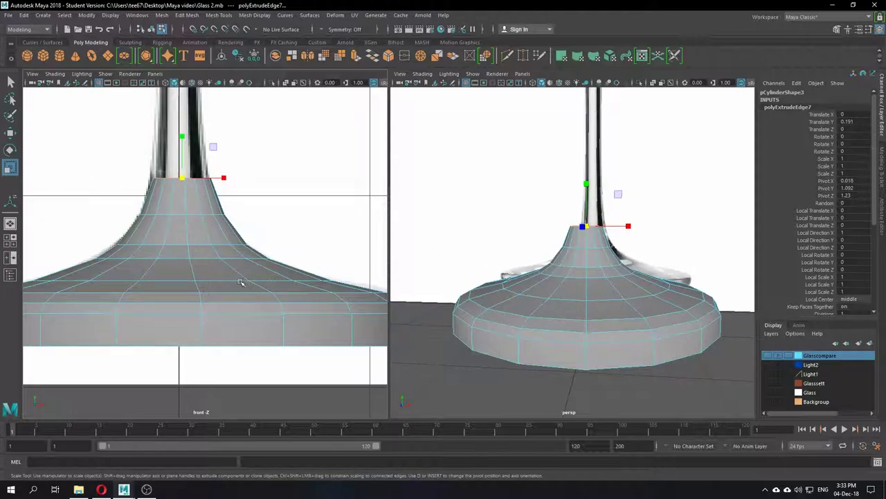
- Extrude the rim up into the lower stem and narrow the new ring to the reference stem's width
{"action": "middle_click_drag", "start_coordinate": [198, 237], "coordinate": [211, 245], "text": "alt"}
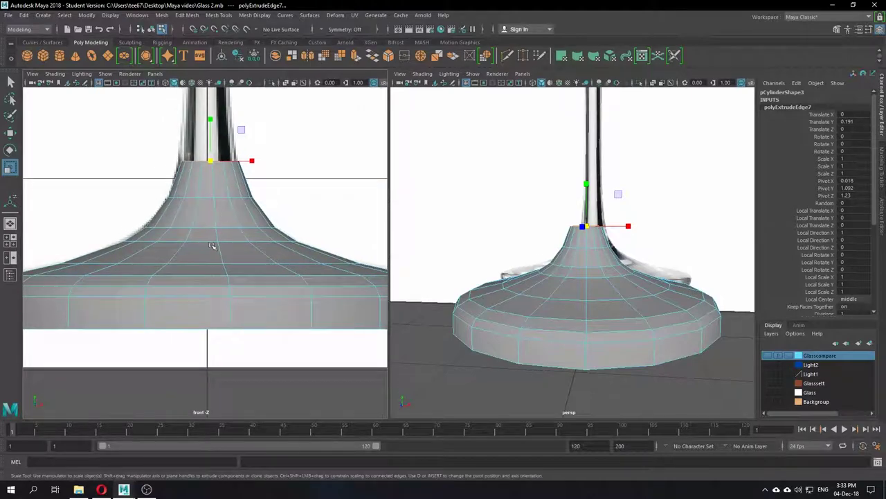
{"action": "middle_click_drag", "start_coordinate": [253, 160], "coordinate": [277, 263], "text": "alt"}
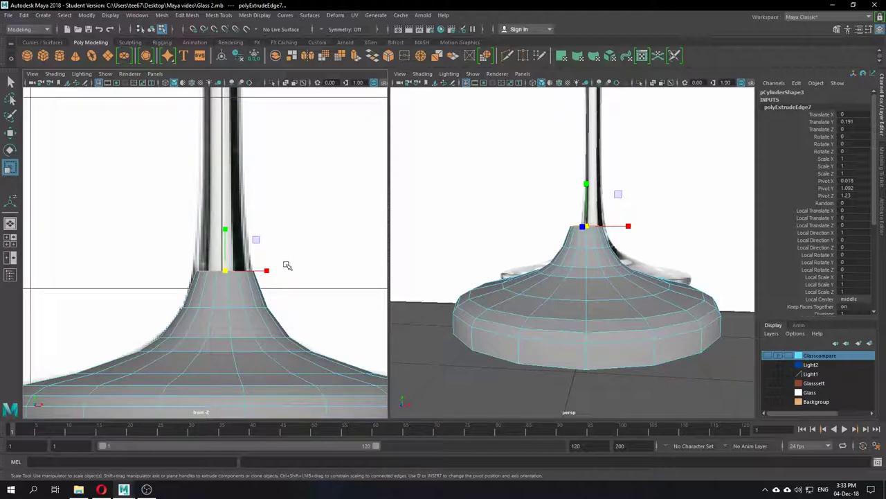
{"action": "middle_click_drag", "start_coordinate": [287, 266], "coordinate": [290, 278], "text": "alt"}
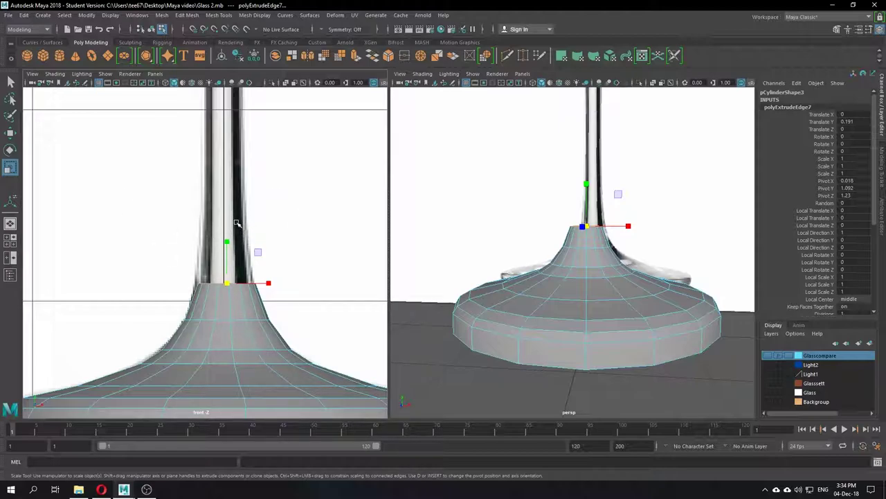
{"action": "key", "text": "ctrl+e"}
{"action": "left_click_drag", "start_coordinate": [226, 250], "coordinate": [226, 177]}
{"action": "key", "text": "r"}
{"action": "left_click_drag", "start_coordinate": [227, 210], "coordinate": [214, 211]}
- Extrude the stem rim 0.628 upward in Translate Y and scale it to the reference stem
{"action": "middle_click_drag", "start_coordinate": [218, 211], "coordinate": [179, 325], "text": "alt"}
{"action": "key", "text": "ctrl+e"}
{"action": "left_click_drag", "start_coordinate": [188, 291], "coordinate": [188, 172]}
{"action": "key", "text": "r"}
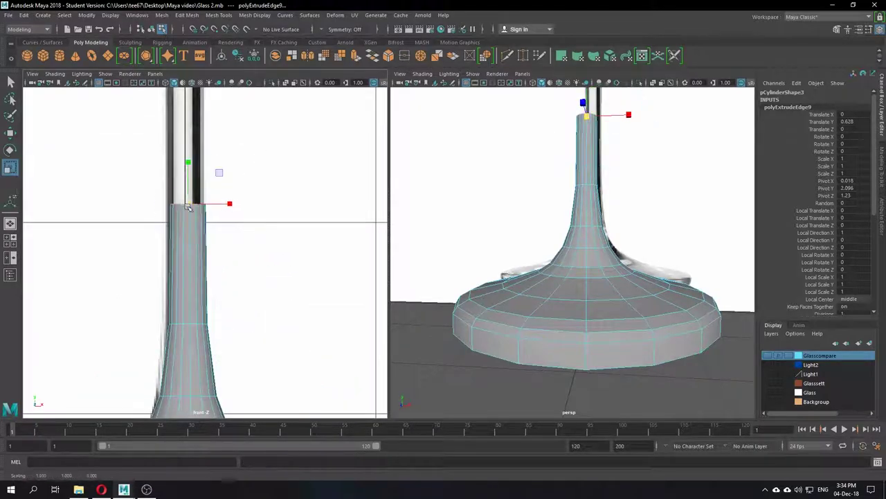
- Extrude the stem rim upward in successive segments to the base of the bowl, scaling the rings to the reference stem
{"action": "middle_click_drag", "start_coordinate": [188, 206], "coordinate": [179, 392], "text": "alt"}
{"action": "key", "text": "ctrl+e"}
{"action": "left_click_drag", "start_coordinate": [182, 356], "coordinate": [184, 185]}
{"action": "key", "text": "ctrl+e"}
{"action": "key", "text": "r"}
{"action": "key", "text": "ctrl+e"}
{"action": "key", "text": "r"}
{"action": "left_click_drag", "start_coordinate": [181, 230], "coordinate": [182, 166]}
{"action": "key", "text": "ctrl+e"}
{"action": "key", "text": "r"}
{"action": "key", "text": "ctrl+e"}
{"action": "key", "text": "r"}
{"action": "scroll", "coordinate": [237, 247], "scroll_direction": "down", "scroll_amount": 8}
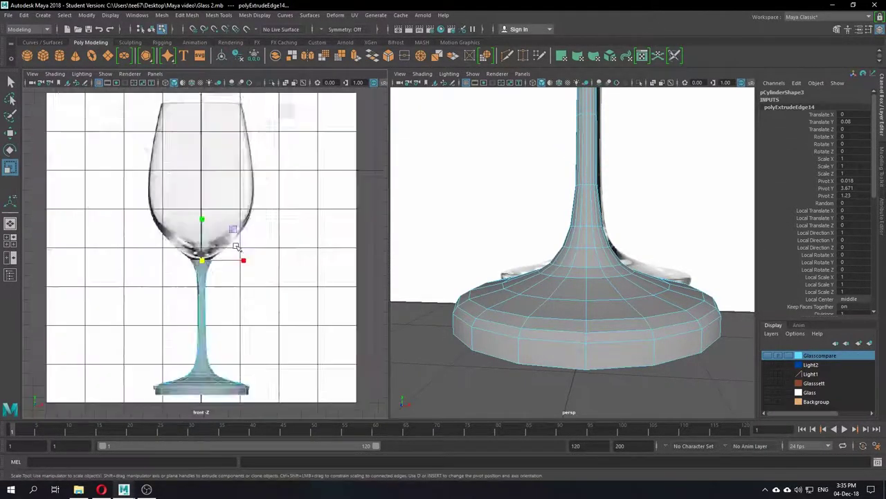
- Extrude the top of the stem upward and scale the new ring outward to begin the flare of the bowl
{"action": "scroll", "coordinate": [236, 247], "scroll_direction": "up", "scroll_amount": 10}
{"action": "key", "text": "ctrl+e"}
{"action": "left_click_drag", "start_coordinate": [185, 238], "coordinate": [186, 171]}
{"action": "key", "text": "r"}
{"action": "left_click_drag", "start_coordinate": [225, 213], "coordinate": [278, 213]}
{"action": "key", "text": "w"}
{"action": "middle_click_drag", "start_coordinate": [220, 223], "coordinate": [179, 267], "text": "alt"}
- Extrude the flared ring further up and widen it to the lower outline of the reference bowl
{"action": "key", "text": "ctrl+e"}
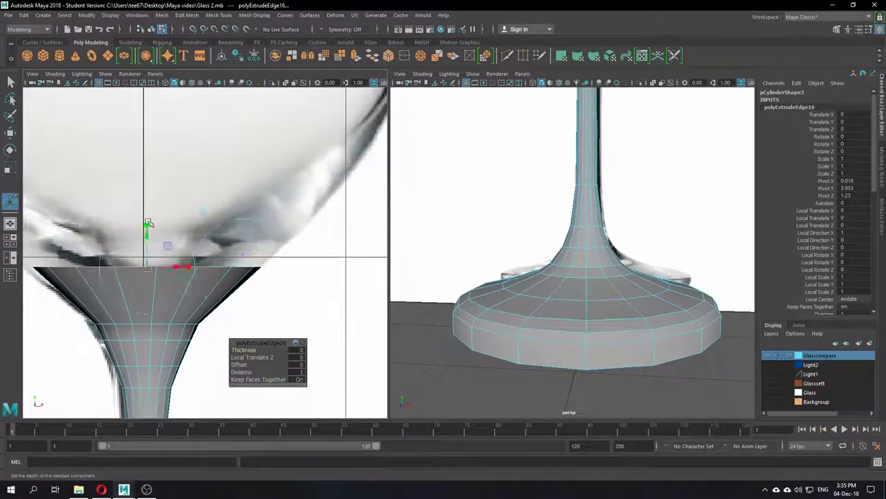
{"action": "left_click_drag", "start_coordinate": [148, 223], "coordinate": [148, 164]}
{"action": "key", "text": "r"}
{"action": "left_click_drag", "start_coordinate": [147, 208], "coordinate": [263, 209]}
- Extrude two more rings up the lower bowl, raising the last 0.358 in Translate Y and widening it to the reference outline
{"action": "key", "text": "ctrl+e"}
{"action": "key", "text": "ctrl+e"}
{"action": "left_click_drag", "start_coordinate": [195, 231], "coordinate": [195, 147]}
{"action": "key", "text": "r"}
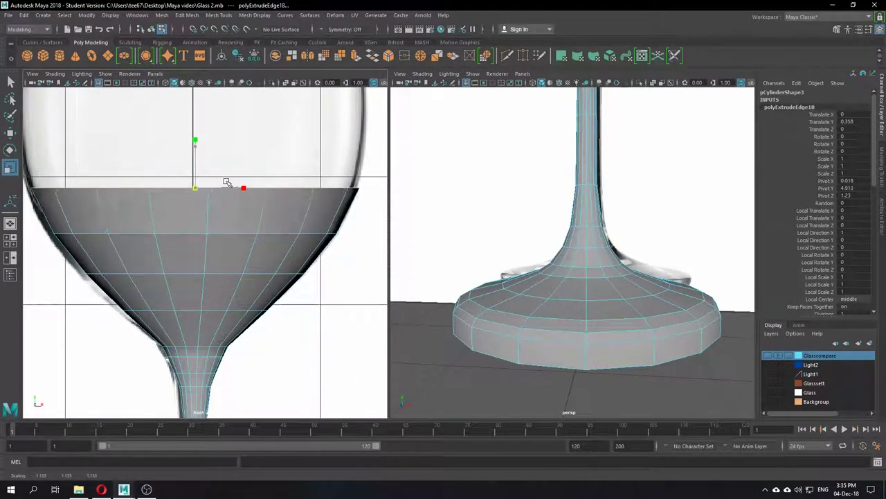
{"action": "left_click_drag", "start_coordinate": [227, 182], "coordinate": [220, 183]}
{"action": "key", "text": "w"}
- Extrude the bowl wall upward ring by ring past its widest part, fitting the reference outline and raising the last ring 0.434 in Translate Y
{"action": "middle_click_drag", "start_coordinate": [208, 180], "coordinate": [145, 243], "text": "alt"}
{"action": "key", "text": "ctrl+e"}
{"action": "key", "text": "r"}
{"action": "left_click_drag", "start_coordinate": [132, 219], "coordinate": [107, 151]}
{"action": "key", "text": "ctrl+e"}
{"action": "scroll", "coordinate": [510, 237], "scroll_direction": "down", "scroll_amount": 8}
{"action": "key", "text": "ctrl+e"}
{"action": "key", "text": "ctrl+e"}
{"action": "middle_click_drag", "start_coordinate": [122, 188], "coordinate": [158, 234], "text": "alt"}
{"action": "left_click_drag", "start_coordinate": [146, 203], "coordinate": [146, 151]}
{"action": "key", "text": "ctrl+e"}
{"action": "left_click_drag", "start_coordinate": [143, 239], "coordinate": [144, 185]}
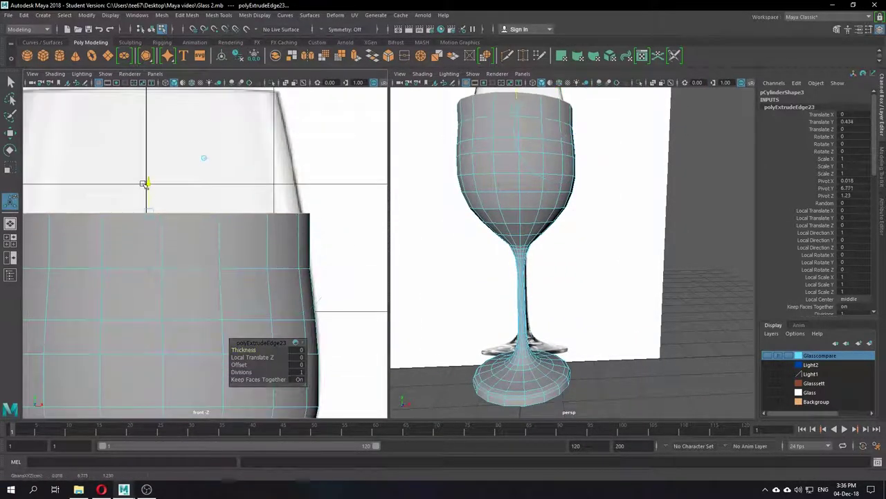
- Extrude the remaining rings up to the glass lip, raising the last 0.239 in Translate Y and scaling it inward to the reference rim
{"action": "middle_click_drag", "start_coordinate": [140, 214], "coordinate": [139, 264], "text": "alt"}
{"action": "key", "text": "ctrl+e"}
{"action": "left_click_drag", "start_coordinate": [146, 241], "coordinate": [146, 190]}
{"action": "middle_click_drag", "start_coordinate": [135, 214], "coordinate": [179, 251], "text": "alt"}
{"action": "key", "text": "ctrl+e"}
{"action": "left_click_drag", "start_coordinate": [186, 213], "coordinate": [187, 140]}
{"action": "left_click_drag", "start_coordinate": [187, 178], "coordinate": [176, 179]}
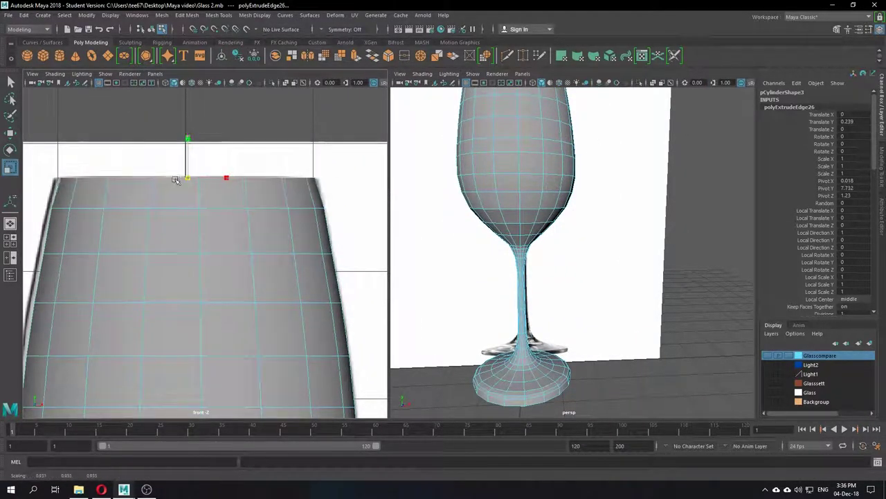
- Return the glass from component editing to object mode, clear the selection, and check the finished shape in the perspective view
{"action": "key", "text": "w"}
{"action": "scroll", "coordinate": [460, 232], "scroll_direction": "down", "scroll_amount": 5}
{"action": "left_click_drag", "start_coordinate": [460, 232], "coordinate": [456, 266], "text": "alt"}
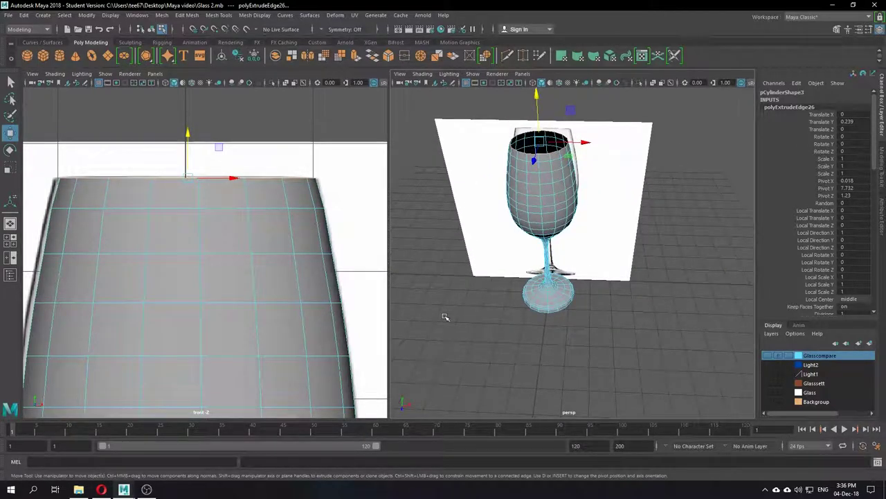
{"action": "key", "text": "F9"}
{"action": "right_click_drag", "start_coordinate": [539, 228], "coordinate": [589, 211]}
{"action": "left_click", "coordinate": [571, 346]}
{"action": "scroll", "coordinate": [570, 345], "scroll_direction": "up", "scroll_amount": 5}
{"action": "left_click_drag", "start_coordinate": [568, 347], "coordinate": [549, 272], "text": "alt"}
{"action": "scroll", "coordinate": [580, 338], "scroll_direction": "down", "scroll_amount": 8}
{"action": "scroll", "coordinate": [599, 346], "scroll_direction": "up", "scroll_amount": 7}
{"action": "scroll", "coordinate": [603, 348], "scroll_direction": "up", "scroll_amount": 2}
- Move the reference image plane farther back along Z behind the glass and deselect it
{"action": "left_click", "coordinate": [614, 218]}
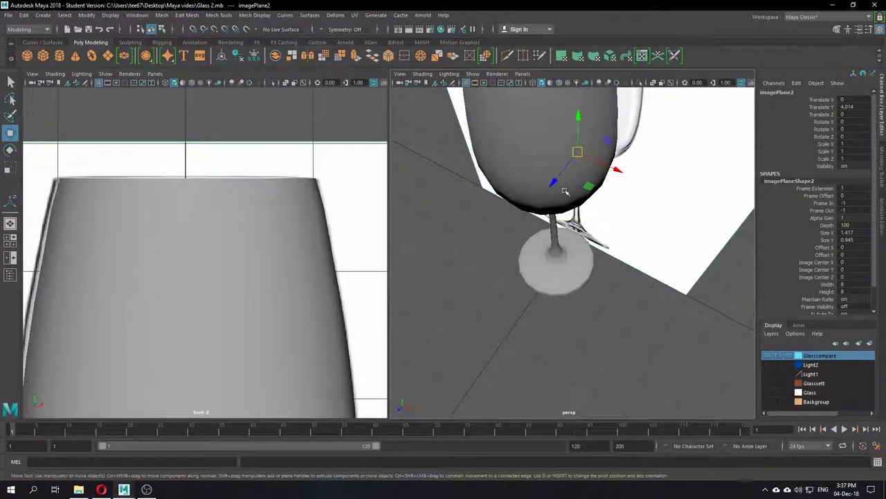
{"action": "left_click_drag", "start_coordinate": [557, 185], "coordinate": [597, 130]}
{"action": "scroll", "coordinate": [594, 264], "scroll_direction": "down", "scroll_amount": 7}
{"action": "left_click_drag", "start_coordinate": [591, 267], "coordinate": [632, 237], "text": "alt"}
{"action": "left_click", "coordinate": [603, 295]}
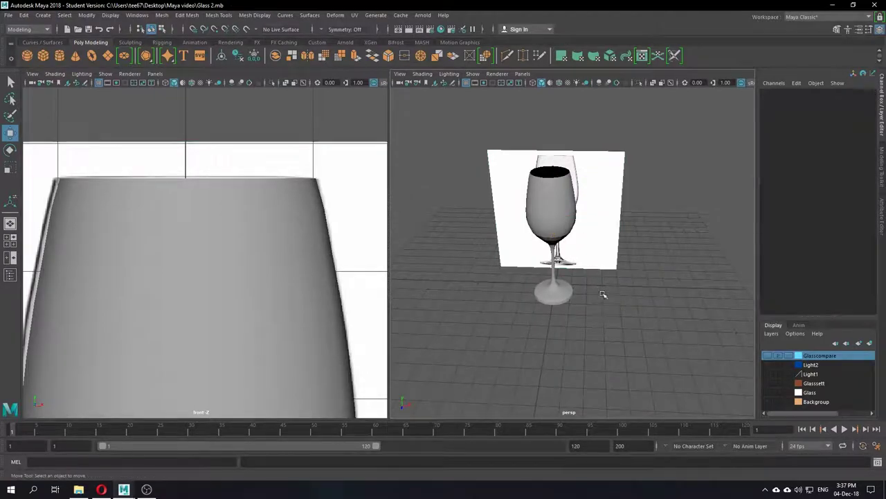
- Select the wine glass mesh in the perspective view
{"action": "scroll", "coordinate": [601, 312], "scroll_direction": "up", "scroll_amount": 6}
{"action": "left_click_drag", "start_coordinate": [571, 353], "coordinate": [534, 388], "text": "alt"}
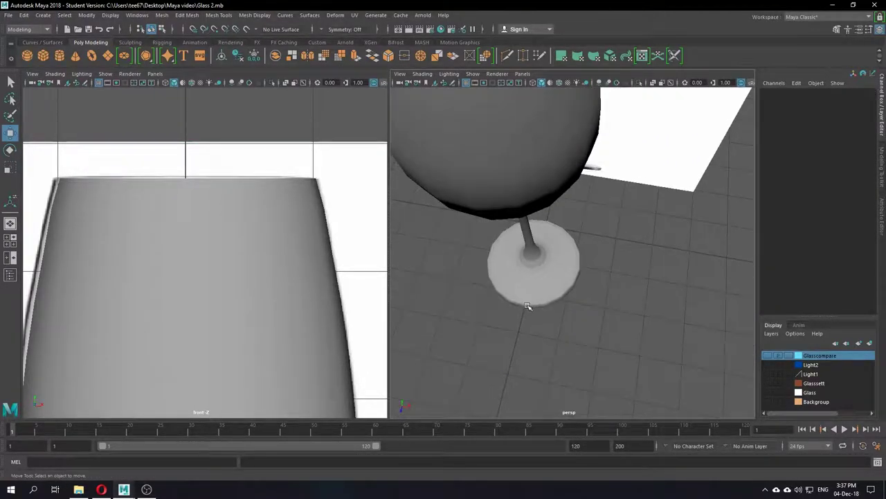
{"action": "left_click", "coordinate": [530, 305]}
{"action": "scroll", "coordinate": [552, 311], "scroll_direction": "up", "scroll_amount": 3}
{"action": "scroll", "coordinate": [551, 310], "scroll_direction": "down", "scroll_amount": 6}
{"action": "left_click_drag", "start_coordinate": [551, 310], "coordinate": [565, 282], "text": "alt"}
- Turn on X-Ray shading in the front view to compare the glass mesh with the reference photo
{"action": "scroll", "coordinate": [218, 271], "scroll_direction": "down", "scroll_amount": 9}
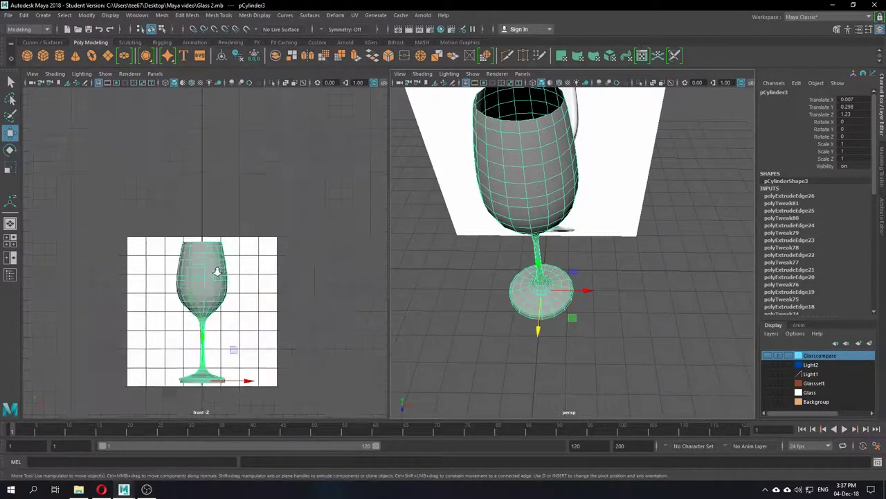
{"action": "scroll", "coordinate": [216, 291], "scroll_direction": "up", "scroll_amount": 4}
{"action": "middle_click_drag", "start_coordinate": [203, 338], "coordinate": [201, 200], "text": "alt"}
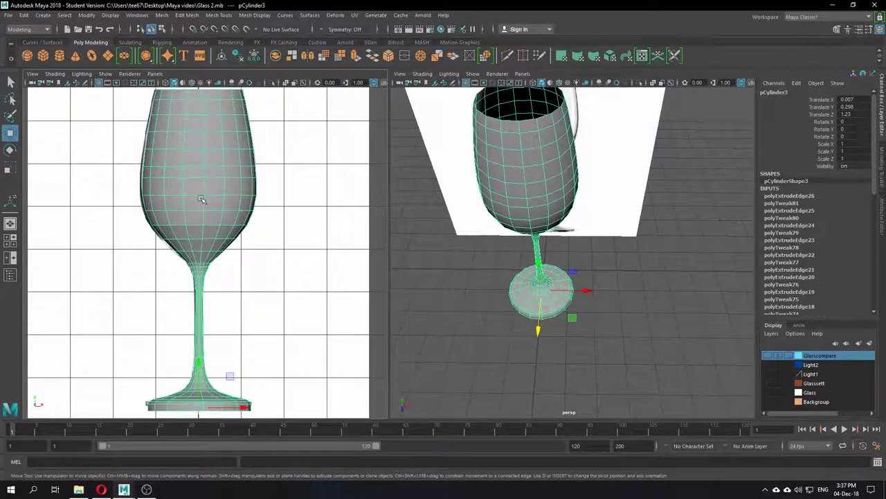
{"action": "left_click", "coordinate": [55, 74]}
{"action": "left_click", "coordinate": [50, 167]}
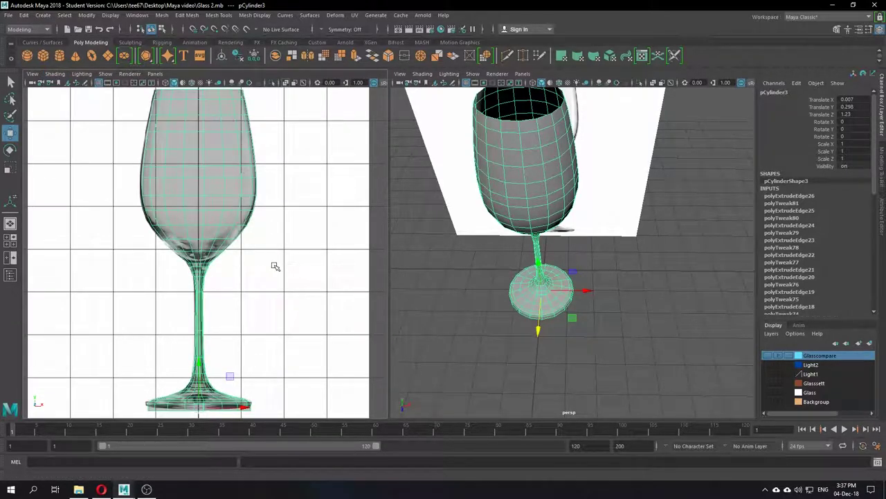
- Select the reference image plane and nudge it along X so the photo lines up with the glass mesh
{"action": "left_click", "coordinate": [275, 265]}
{"action": "scroll", "coordinate": [196, 182], "scroll_direction": "up", "scroll_amount": 6}
{"action": "left_click", "coordinate": [237, 194]}
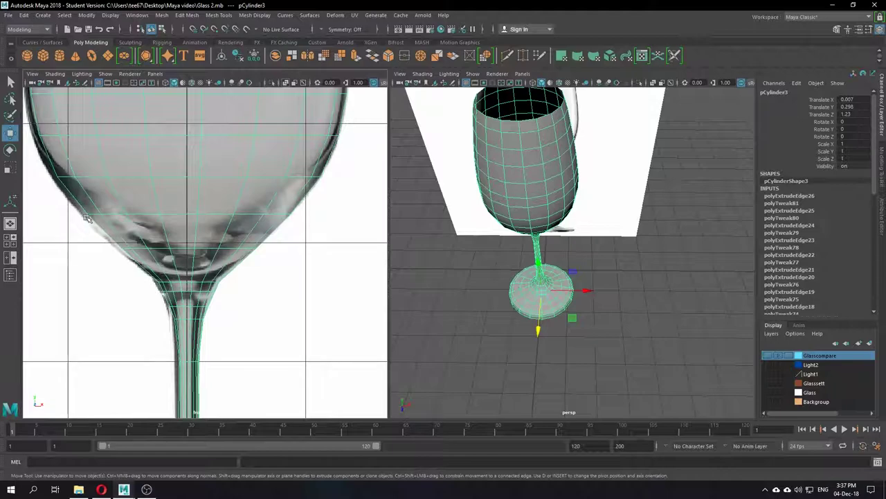
{"action": "scroll", "coordinate": [207, 272], "scroll_direction": "down", "scroll_amount": 7}
{"action": "scroll", "coordinate": [277, 263], "scroll_direction": "up", "scroll_amount": 3}
{"action": "left_click", "coordinate": [282, 262], "text": "alt"}
{"action": "middle_click_drag", "start_coordinate": [282, 262], "coordinate": [260, 182], "text": "alt"}
{"action": "left_click", "coordinate": [259, 180]}
{"action": "left_click_drag", "start_coordinate": [220, 153], "coordinate": [218, 153]}
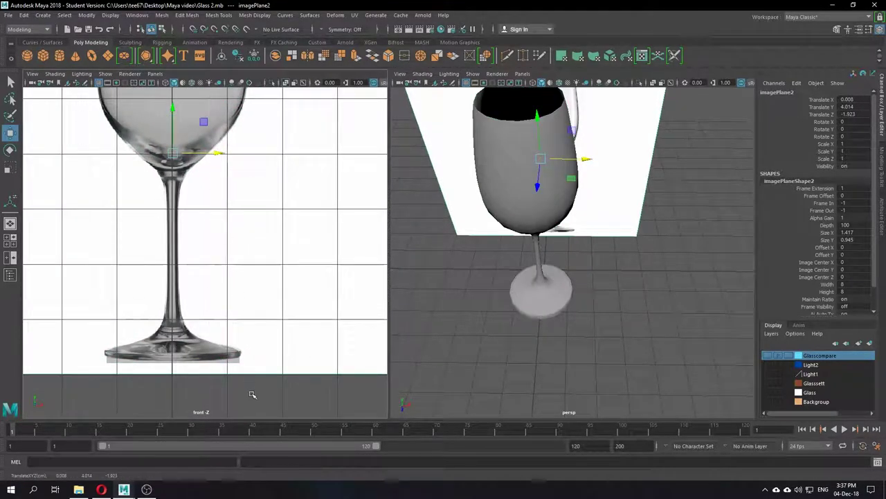
- Select the glass mesh and examine its foot and lower stem against the photo in the front and perspective views
{"action": "left_click", "coordinate": [194, 334]}
{"action": "scroll", "coordinate": [194, 335], "scroll_direction": "up", "scroll_amount": 5}
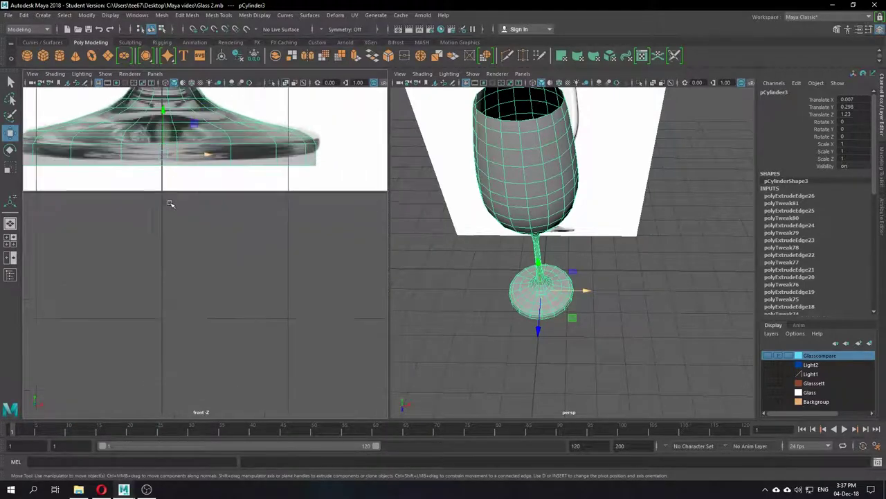
{"action": "scroll", "coordinate": [206, 257], "scroll_direction": "up", "scroll_amount": 4}
{"action": "middle_click_drag", "start_coordinate": [231, 171], "coordinate": [225, 246], "text": "alt"}
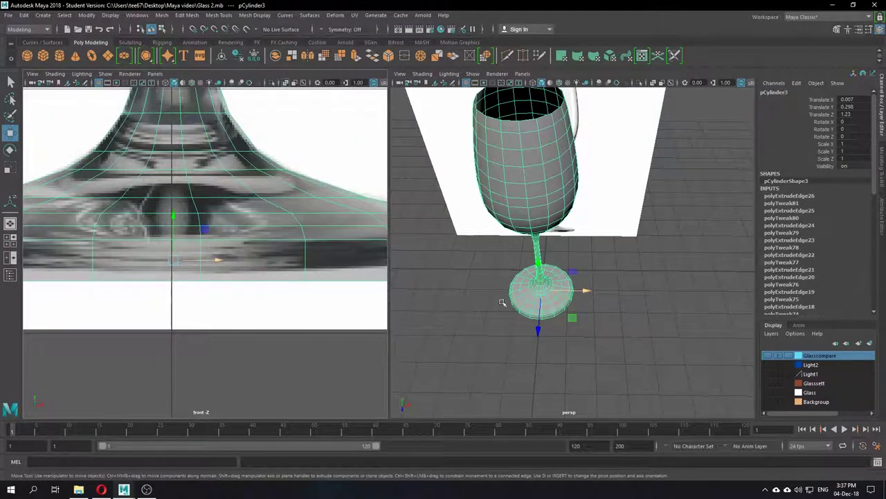
{"action": "scroll", "coordinate": [547, 326], "scroll_direction": "up", "scroll_amount": 4}
{"action": "left_click_drag", "start_coordinate": [556, 334], "coordinate": [561, 311], "text": "alt"}
{"action": "middle_click_drag", "start_coordinate": [561, 312], "coordinate": [466, 208], "text": "alt"}
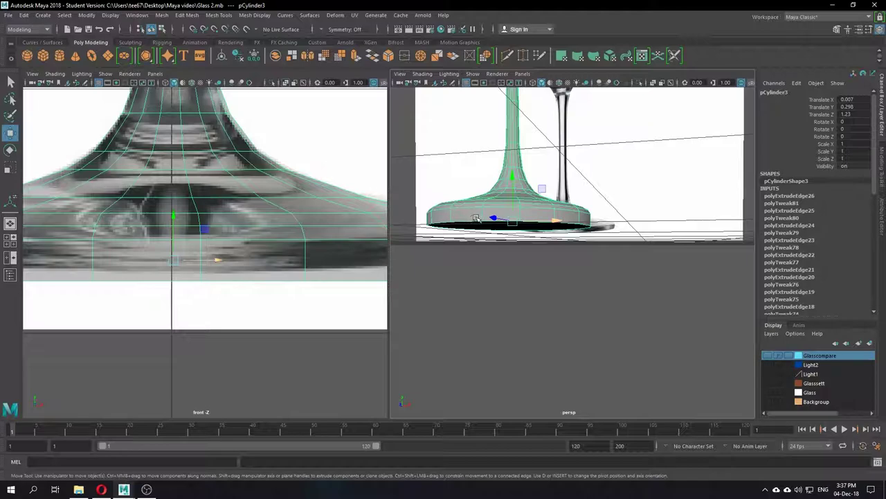
{"action": "scroll", "coordinate": [252, 241], "scroll_direction": "down", "scroll_amount": 5}
{"action": "scroll", "coordinate": [225, 259], "scroll_direction": "up", "scroll_amount": 3}
{"action": "middle_click_drag", "start_coordinate": [195, 275], "coordinate": [181, 351], "text": "alt"}
{"action": "scroll", "coordinate": [174, 222], "scroll_direction": "up", "scroll_amount": 3}
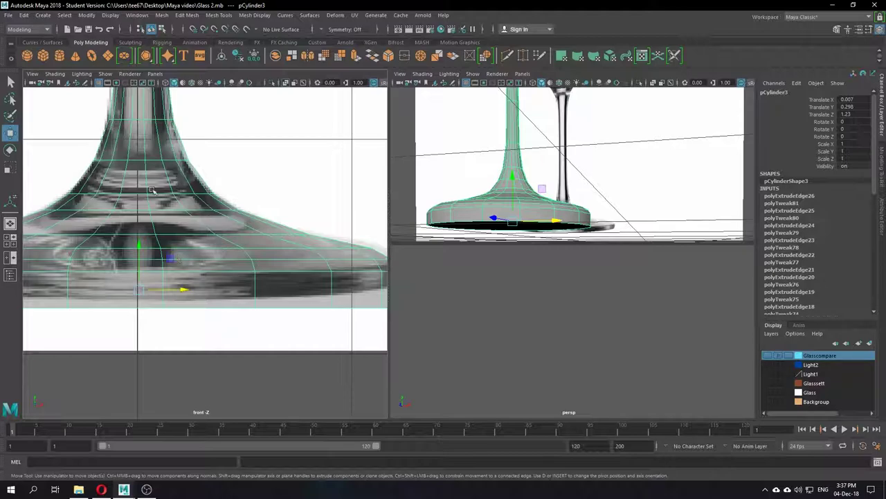
{"action": "middle_click_drag", "start_coordinate": [179, 137], "coordinate": [179, 199], "text": "alt"}
- In edge mode, select the edge loop where the stem flares into the foot, lower it slightly and scale it to the photo outline
{"action": "right_click", "coordinate": [175, 197]}
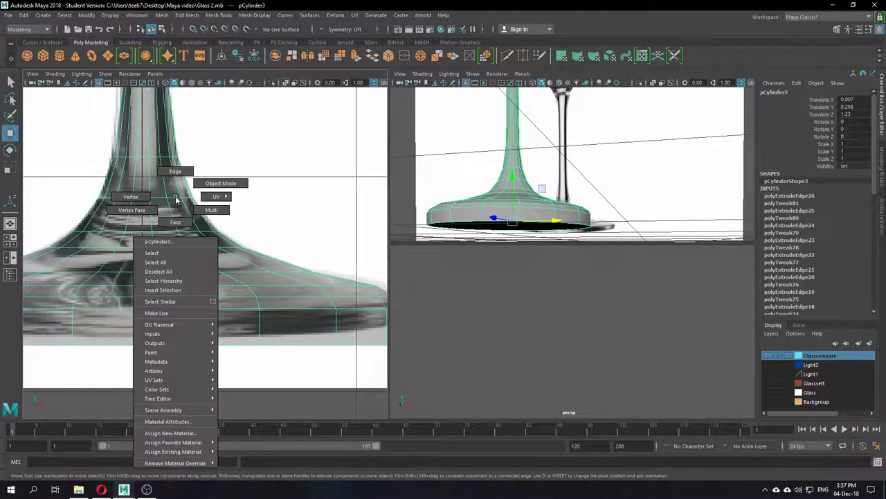
{"action": "right_click_drag", "start_coordinate": [169, 180], "coordinate": [169, 178]}
{"action": "double_click", "coordinate": [160, 195]}
{"action": "left_click_drag", "start_coordinate": [528, 171], "coordinate": [520, 239], "text": "alt"}
{"action": "scroll", "coordinate": [603, 237], "scroll_direction": "up", "scroll_amount": 5}
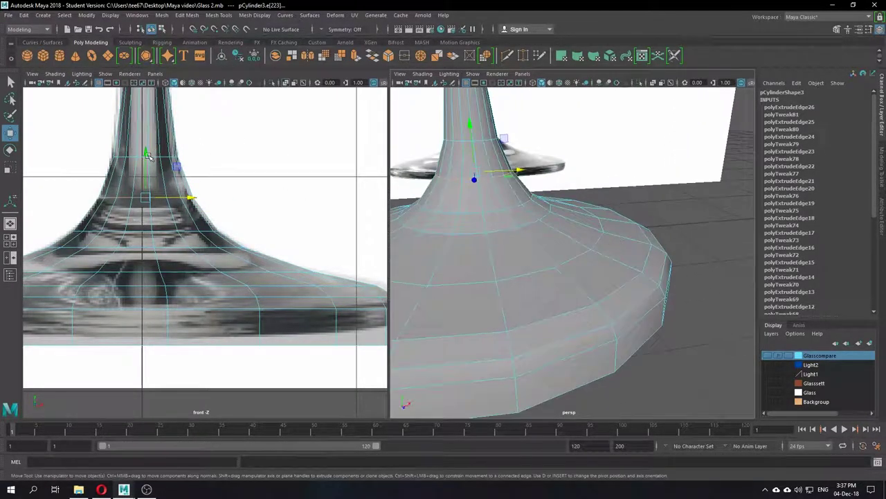
{"action": "left_click_drag", "start_coordinate": [147, 156], "coordinate": [122, 160]}
{"action": "left_click_drag", "start_coordinate": [123, 160], "coordinate": [123, 160]}
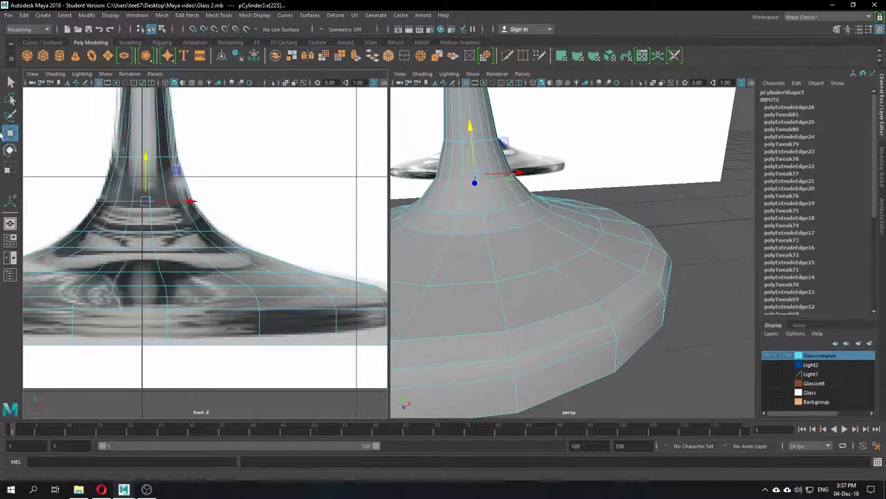
{"action": "key", "text": "r"}
{"action": "left_click_drag", "start_coordinate": [145, 202], "coordinate": [144, 202]}
- Select the next edge loop up the lower stem, lower it slightly and widen it to match the photo
{"action": "left_click", "coordinate": [159, 158]}
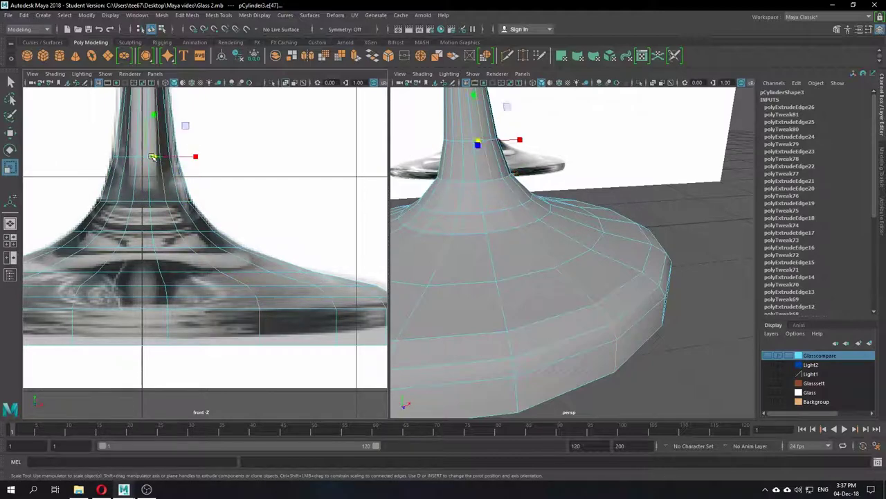
{"action": "key", "text": "w"}
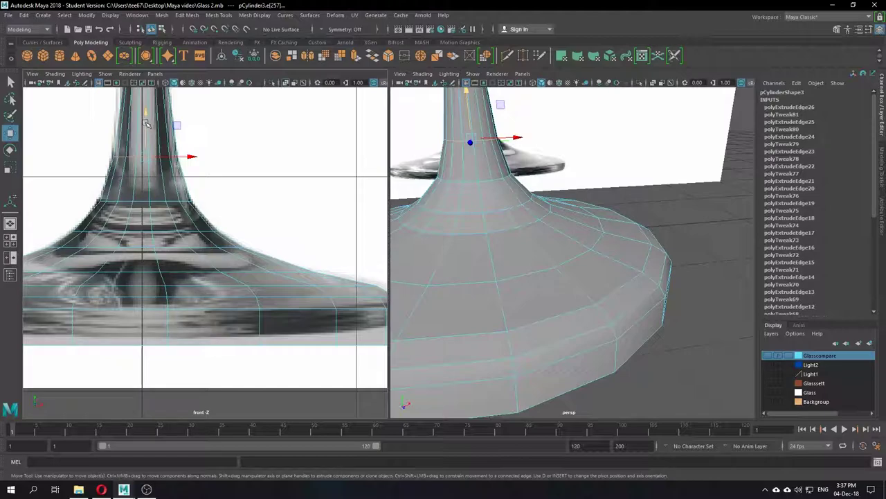
{"action": "left_click_drag", "start_coordinate": [145, 123], "coordinate": [140, 130]}
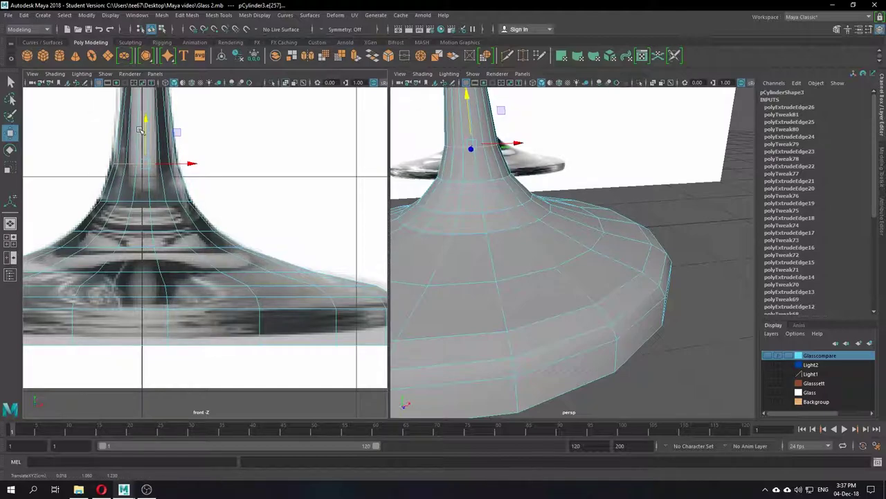
{"action": "key", "text": "r"}
{"action": "left_click_drag", "start_coordinate": [145, 164], "coordinate": [147, 165]}
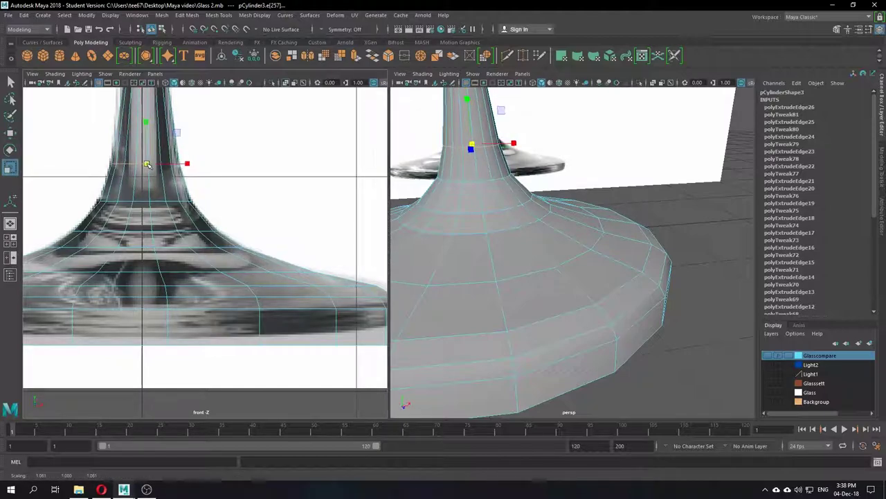
- Select the following edge loop higher on the stem and raise it to fit the stem's taper in the photo
{"action": "middle_click_drag", "start_coordinate": [489, 232], "coordinate": [517, 322], "text": "alt"}
{"action": "double_click", "coordinate": [494, 165]}
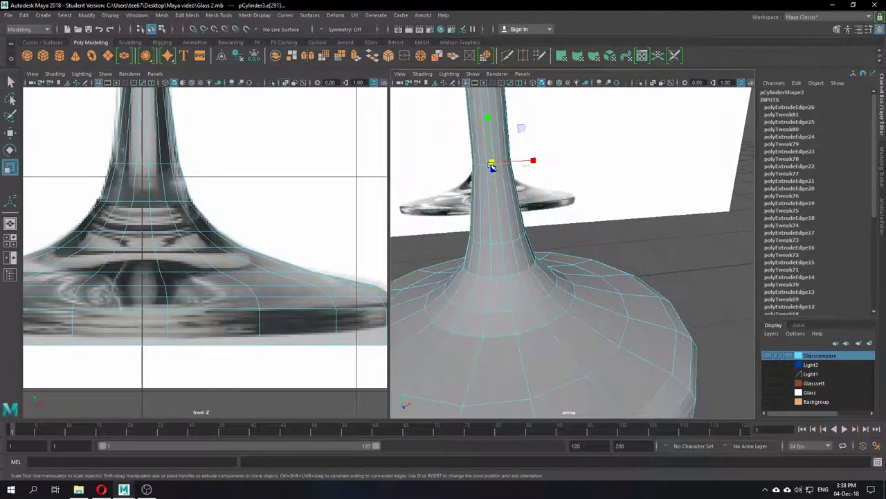
{"action": "middle_click_drag", "start_coordinate": [218, 162], "coordinate": [213, 317], "text": "alt"}
{"action": "left_click_drag", "start_coordinate": [139, 236], "coordinate": [132, 177]}
{"action": "key", "text": "w"}
- Select the edge loop where the bowl meets the stem, scale it to the photo outline and raise it slightly
{"action": "middle_click_drag", "start_coordinate": [214, 207], "coordinate": [234, 336], "text": "alt"}
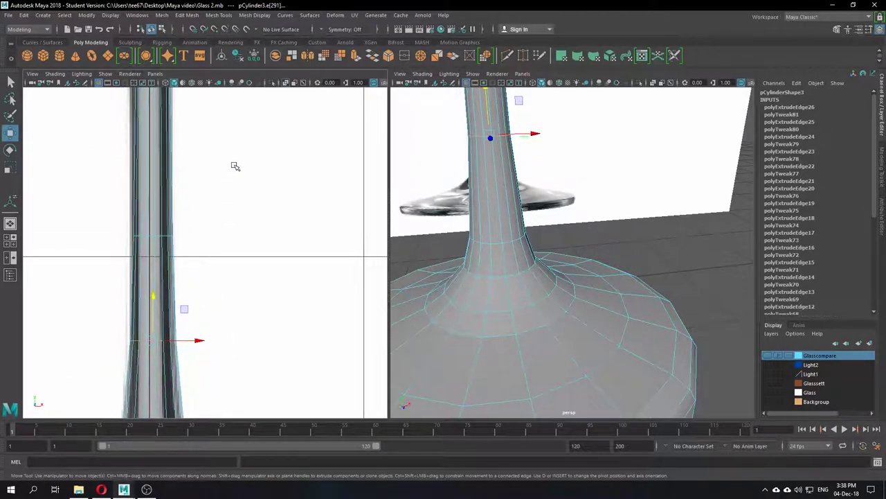
{"action": "middle_click_drag", "start_coordinate": [237, 167], "coordinate": [216, 291], "text": "alt"}
{"action": "middle_click_drag", "start_coordinate": [208, 162], "coordinate": [211, 250], "text": "alt"}
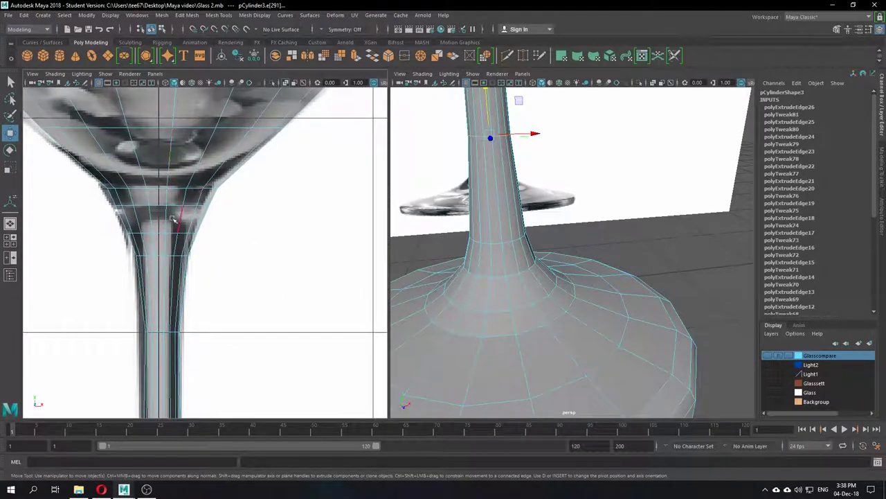
{"action": "left_click", "coordinate": [173, 188]}
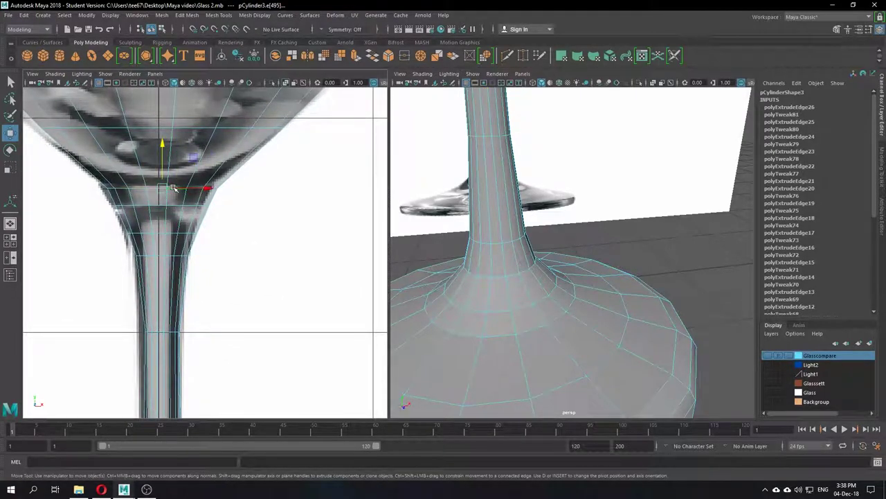
{"action": "left_click", "coordinate": [9, 167]}
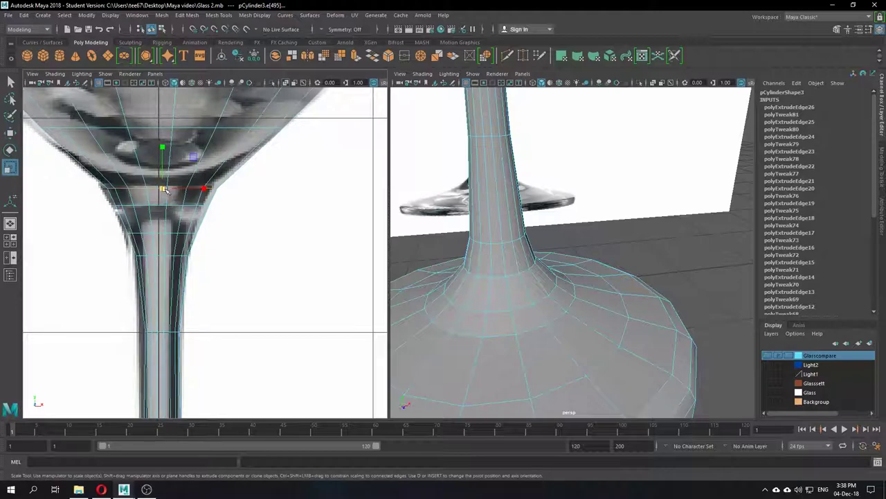
{"action": "left_click_drag", "start_coordinate": [165, 190], "coordinate": [160, 166]}
{"action": "key", "text": "w"}
- Select the edge loop just below the bowl-stem junction and scale it down to about 0.95
{"action": "left_click", "coordinate": [186, 206]}
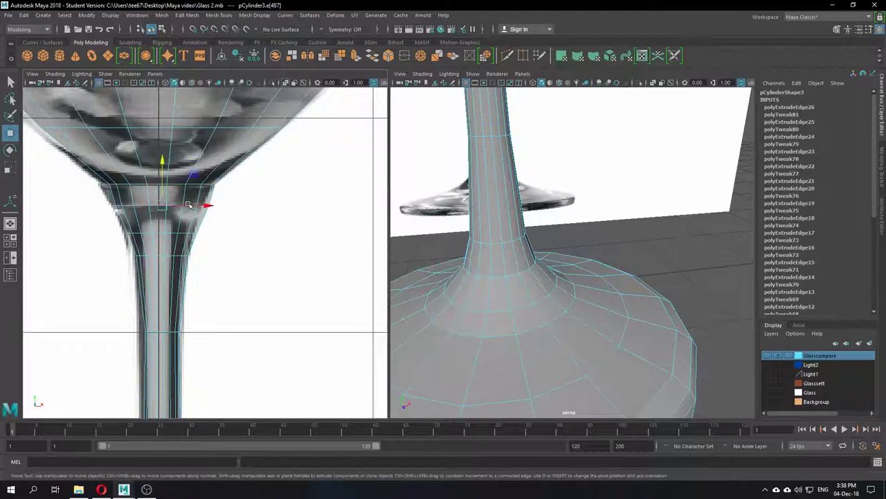
{"action": "left_click", "coordinate": [10, 167]}
{"action": "left_click_drag", "start_coordinate": [165, 204], "coordinate": [161, 206]}
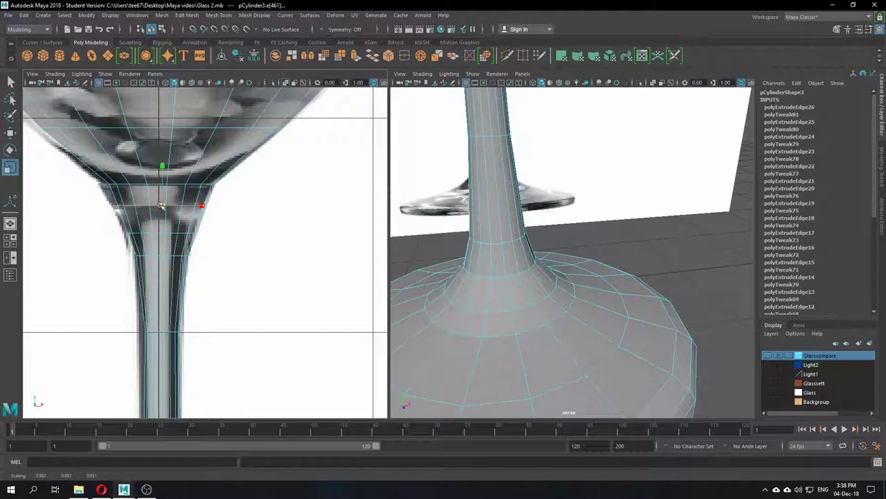
- Reselect the edge loop at the bowl-stem junction, raise it a little more and widen it to the photo outline
{"action": "left_click", "coordinate": [158, 183]}
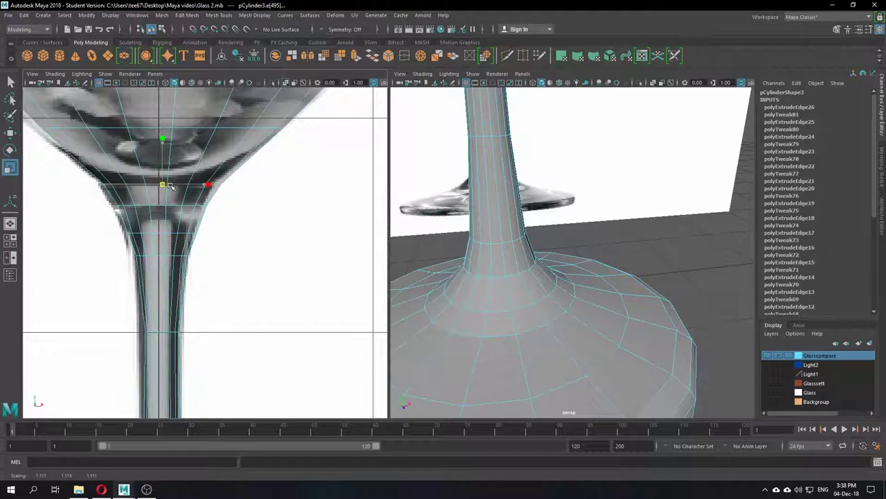
{"action": "key", "text": "w"}
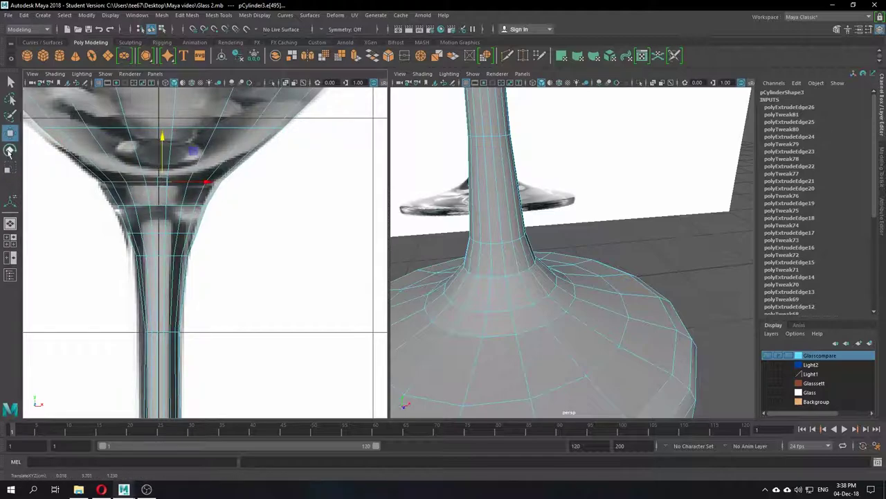
{"action": "key", "text": "r"}
{"action": "left_click_drag", "start_coordinate": [162, 181], "coordinate": [166, 182]}
- Insert an edge loop around the lower bowl where it curves inward and scale it to match the photo outline
{"action": "scroll", "coordinate": [257, 253], "scroll_direction": "up", "scroll_amount": 2}
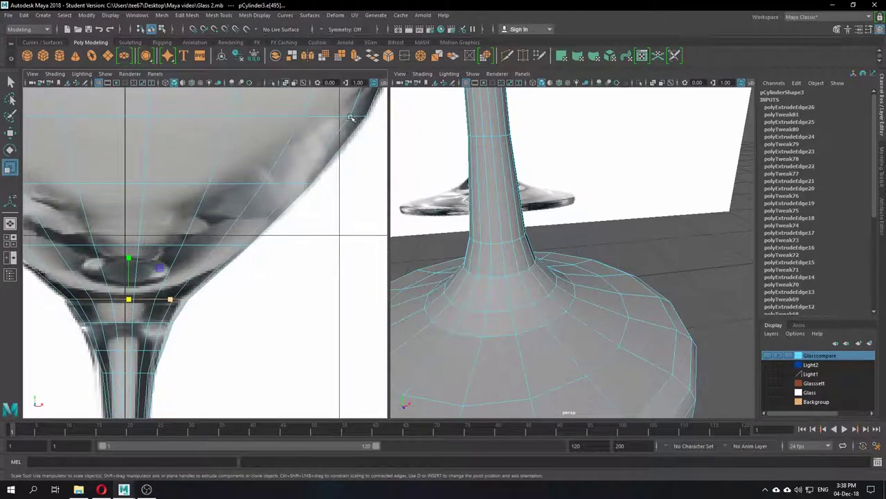
{"action": "scroll", "coordinate": [268, 260], "scroll_direction": "up", "scroll_amount": 3}
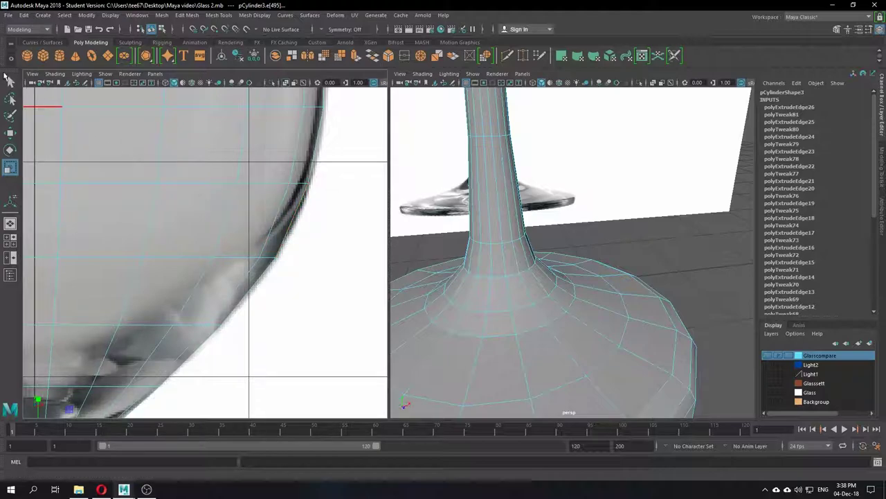
{"action": "left_click", "coordinate": [151, 28]}
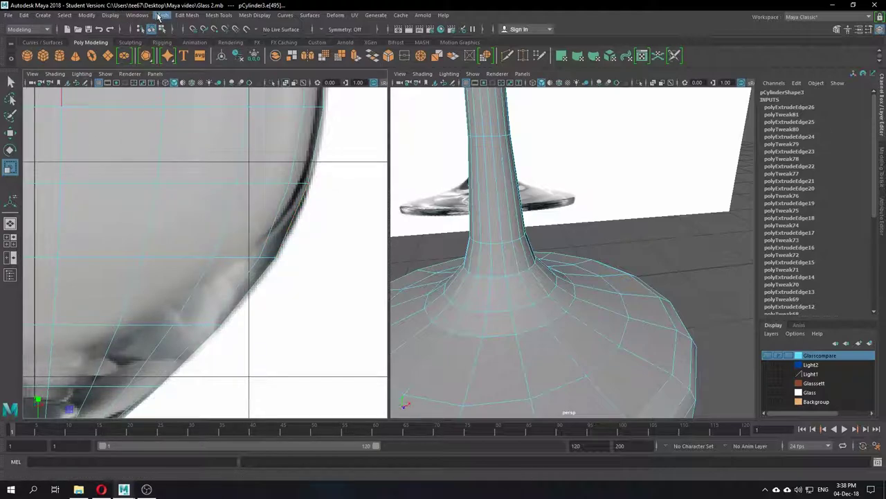
{"action": "left_click", "coordinate": [162, 15]}
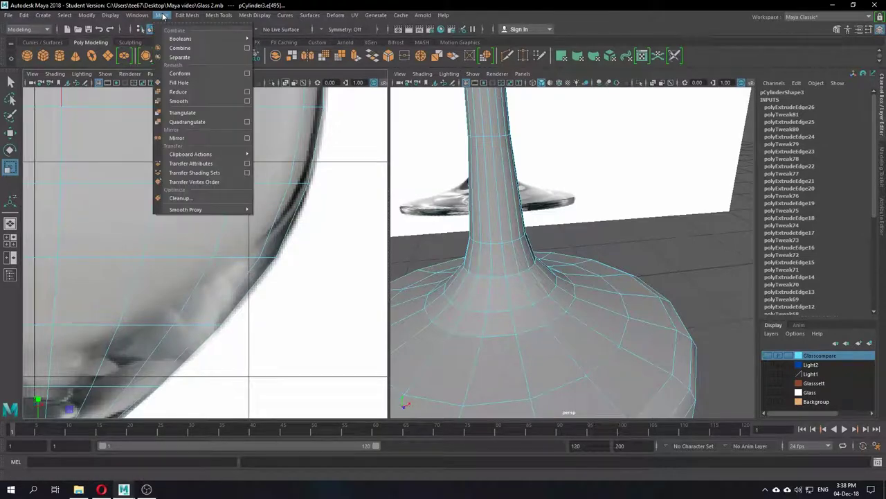
{"action": "mouse_move", "coordinate": [198, 15]}
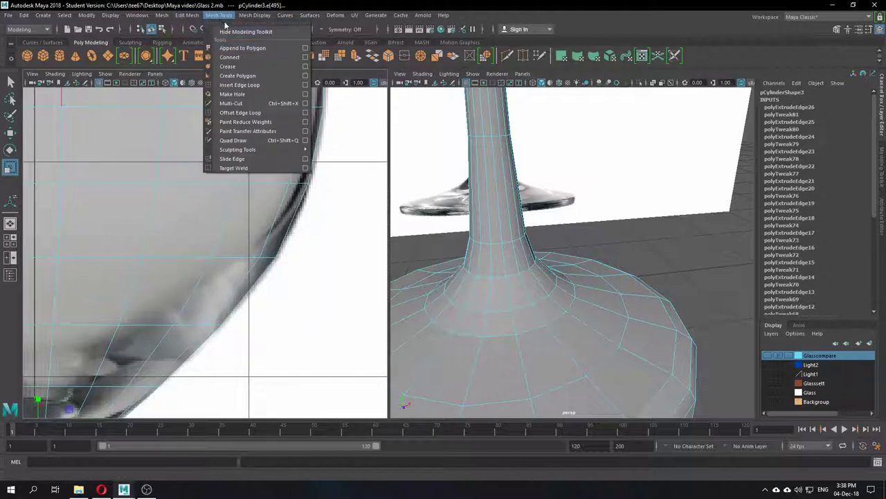
{"action": "left_click", "coordinate": [260, 86]}
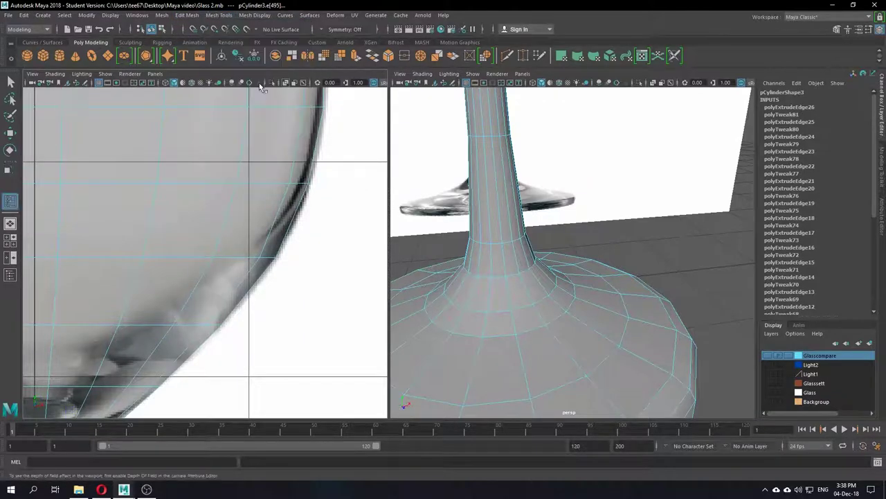
{"action": "left_click", "coordinate": [299, 220]}
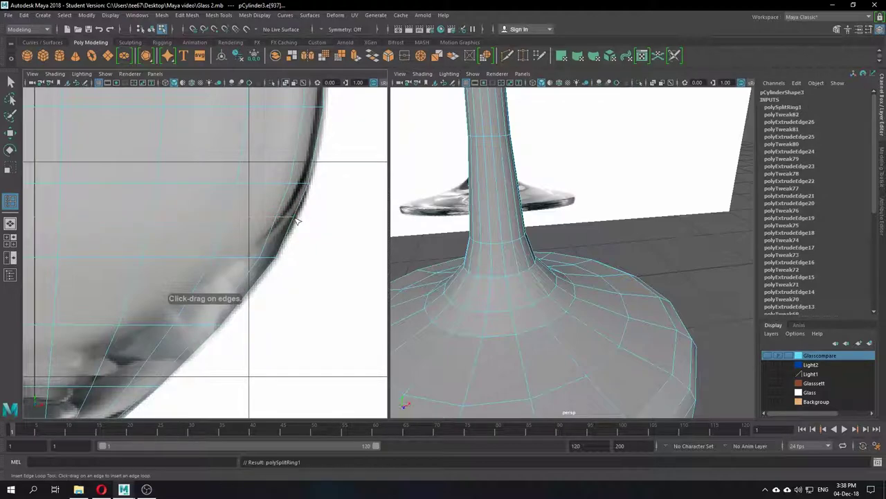
{"action": "key", "text": "r"}
{"action": "left_click_drag", "start_coordinate": [50, 212], "coordinate": [45, 220]}
- Examine the bowl's curve and its transition into the stem from several angles in the perspective view
{"action": "middle_click_drag", "start_coordinate": [495, 104], "coordinate": [594, 198], "text": "alt"}
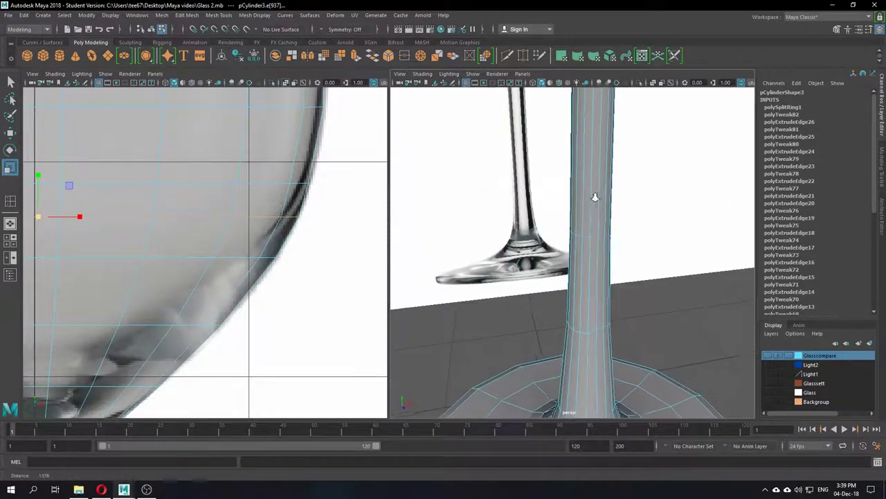
{"action": "right_click_drag", "start_coordinate": [593, 198], "coordinate": [578, 167], "text": "alt"}
{"action": "middle_click_drag", "start_coordinate": [581, 166], "coordinate": [515, 350], "text": "alt"}
{"action": "left_click_drag", "start_coordinate": [515, 350], "coordinate": [516, 249], "text": "alt"}
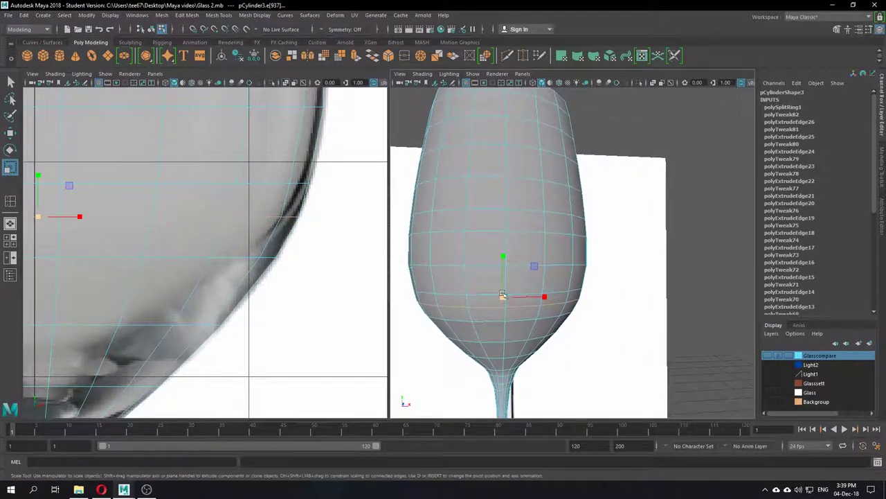
{"action": "middle_click_drag", "start_coordinate": [560, 352], "coordinate": [575, 259], "text": "alt"}
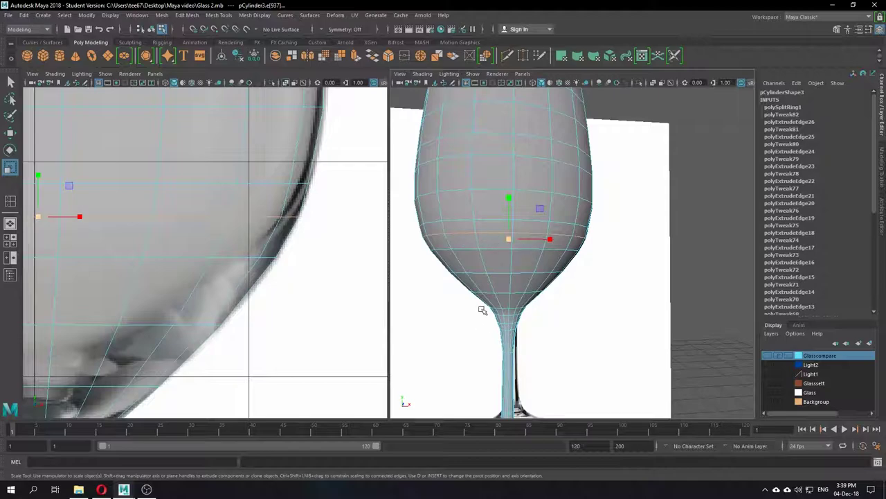
{"action": "key", "text": "space"}
{"action": "middle_click_drag", "start_coordinate": [439, 301], "coordinate": [333, 278], "text": "alt"}
{"action": "right_click_drag", "start_coordinate": [400, 196], "coordinate": [385, 253], "text": "alt"}
{"action": "middle_click_drag", "start_coordinate": [385, 254], "coordinate": [390, 471], "text": "alt"}
{"action": "right_click_drag", "start_coordinate": [443, 332], "coordinate": [386, 270], "text": "alt"}
{"action": "left_click_drag", "start_coordinate": [502, 321], "coordinate": [430, 160], "text": "alt"}
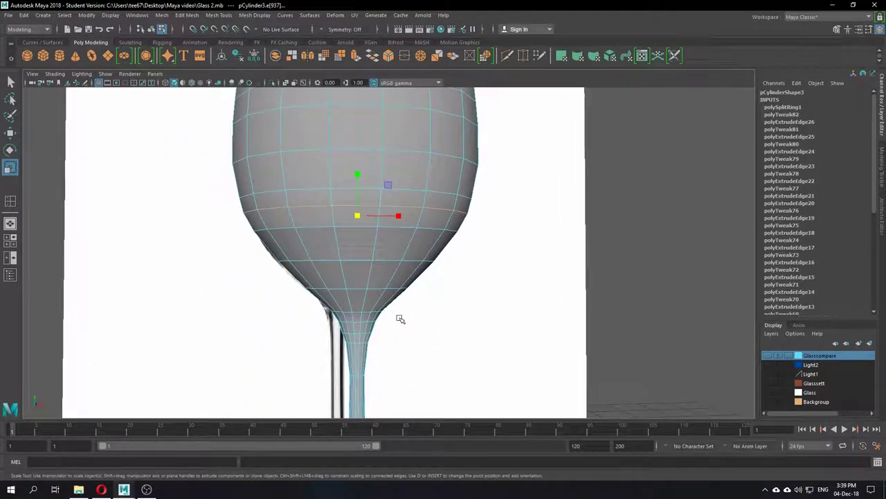
{"action": "middle_click_drag", "start_coordinate": [401, 318], "coordinate": [411, 256], "text": "alt"}
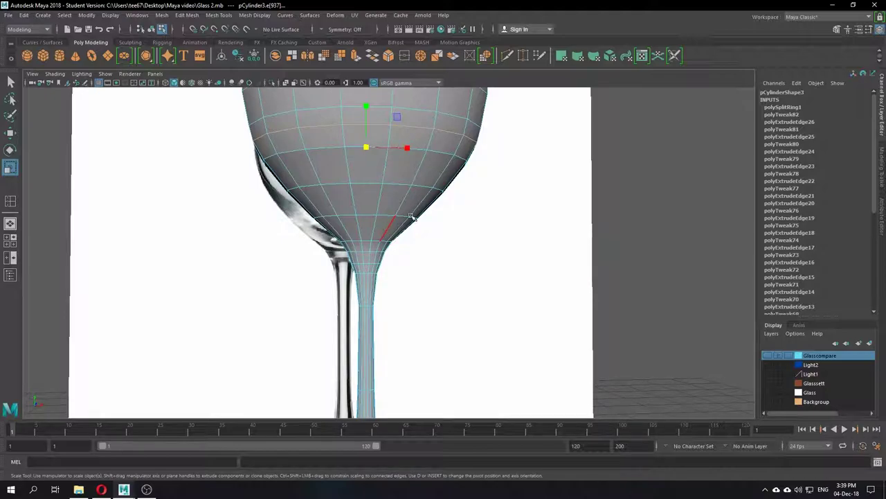
{"action": "middle_click_drag", "start_coordinate": [411, 216], "coordinate": [432, 287], "text": "alt"}
- Compare the upper bowl and rim of the glass with the photo in the front view
{"action": "key", "text": "space"}
{"action": "middle_click_drag", "start_coordinate": [332, 242], "coordinate": [286, 364], "text": "alt"}
{"action": "right_click_drag", "start_coordinate": [286, 365], "coordinate": [284, 270], "text": "alt"}
{"action": "middle_click_drag", "start_coordinate": [245, 220], "coordinate": [289, 318], "text": "alt"}
{"action": "right_click_drag", "start_coordinate": [259, 205], "coordinate": [313, 237], "text": "alt"}
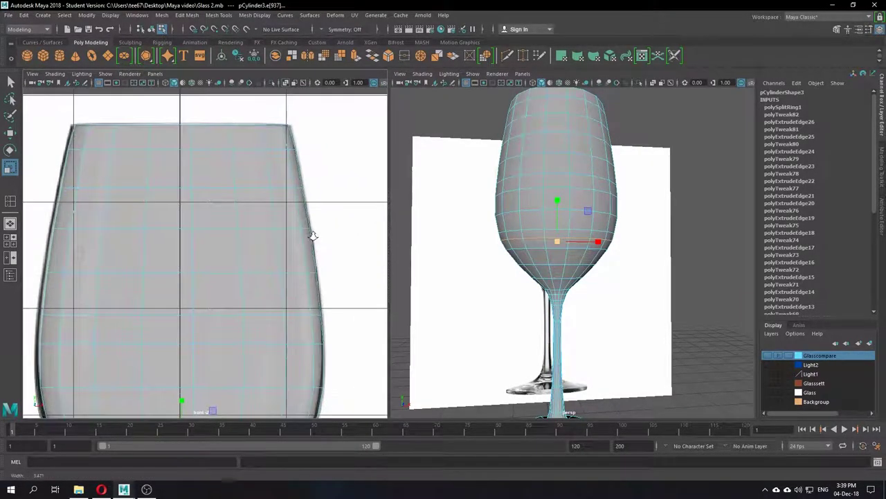
- Insert an edge loop around the side of the glass foot, close to its bottom edge
{"action": "middle_click_drag", "start_coordinate": [301, 291], "coordinate": [300, 113], "text": "alt"}
{"action": "middle_click_drag", "start_coordinate": [279, 356], "coordinate": [292, 150], "text": "alt"}
{"action": "middle_click_drag", "start_coordinate": [273, 318], "coordinate": [291, 178], "text": "alt"}
{"action": "right_click_drag", "start_coordinate": [285, 276], "coordinate": [276, 259], "text": "alt"}
{"action": "middle_click_drag", "start_coordinate": [281, 303], "coordinate": [286, 206], "text": "alt"}
{"action": "right_click_drag", "start_coordinate": [207, 216], "coordinate": [238, 273], "text": "alt"}
{"action": "middle_click_drag", "start_coordinate": [239, 272], "coordinate": [225, 229], "text": "alt"}
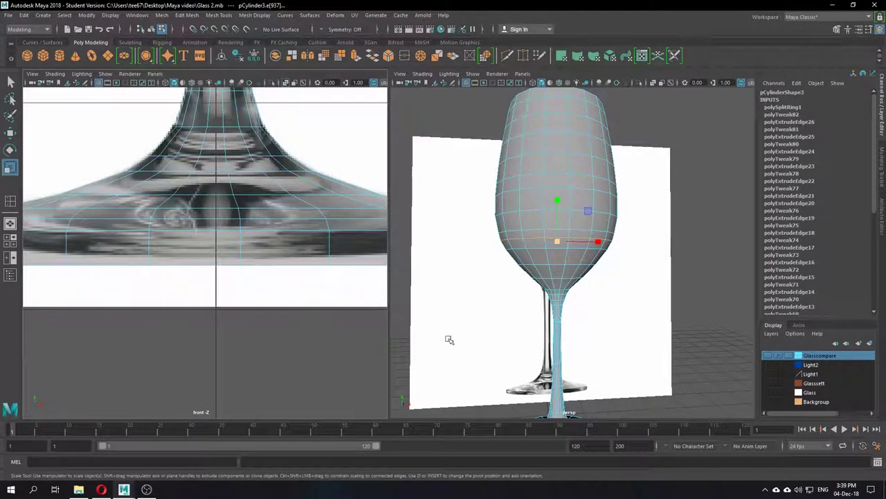
{"action": "middle_click_drag", "start_coordinate": [530, 343], "coordinate": [510, 200], "text": "alt"}
{"action": "right_click_drag", "start_coordinate": [517, 339], "coordinate": [565, 360], "text": "alt"}
{"action": "middle_click_drag", "start_coordinate": [530, 332], "coordinate": [655, 216], "text": "alt"}
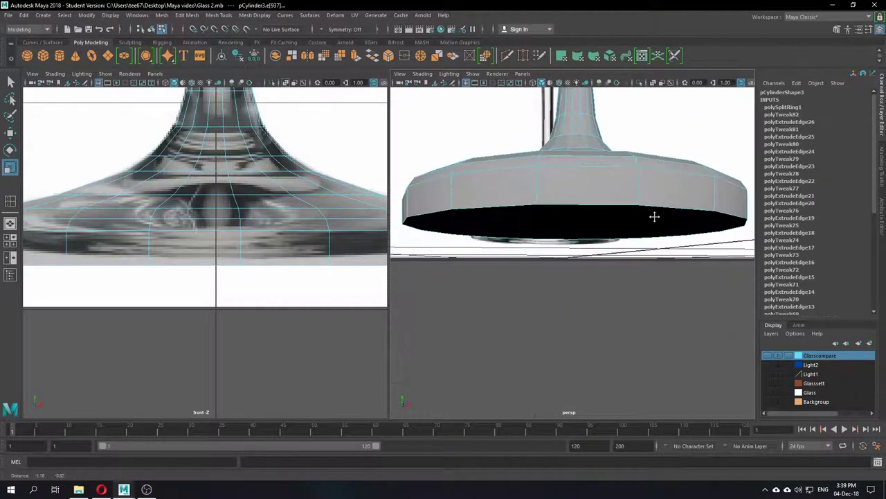
{"action": "left_click_drag", "start_coordinate": [654, 216], "coordinate": [602, 263], "text": "alt"}
{"action": "key", "text": "y"}
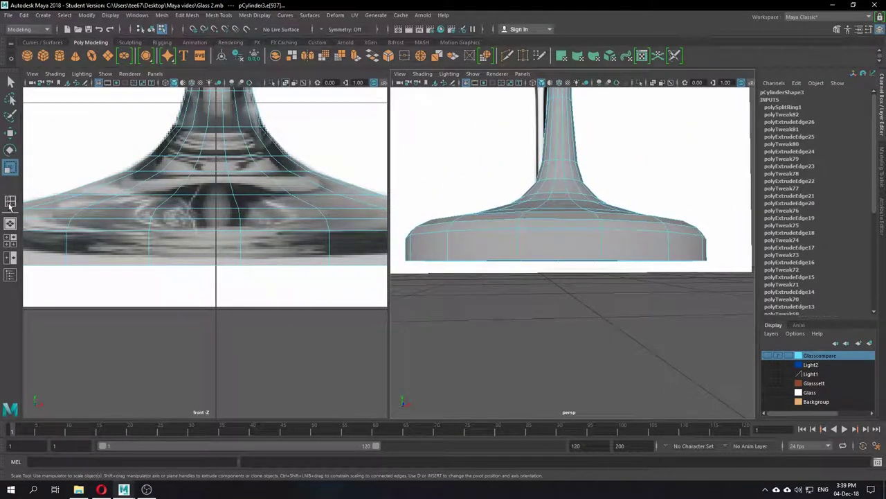
{"action": "left_click_drag", "start_coordinate": [151, 251], "coordinate": [153, 252]}
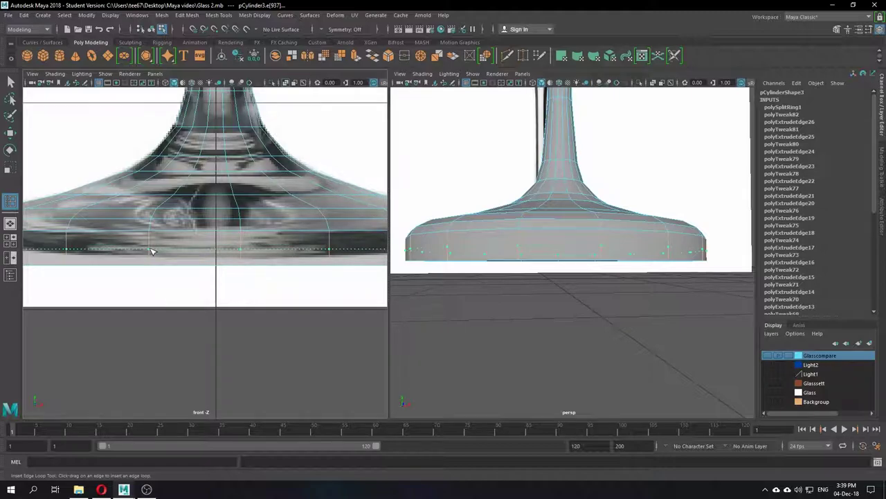
{"action": "left_click_drag", "start_coordinate": [153, 250], "coordinate": [154, 251]}
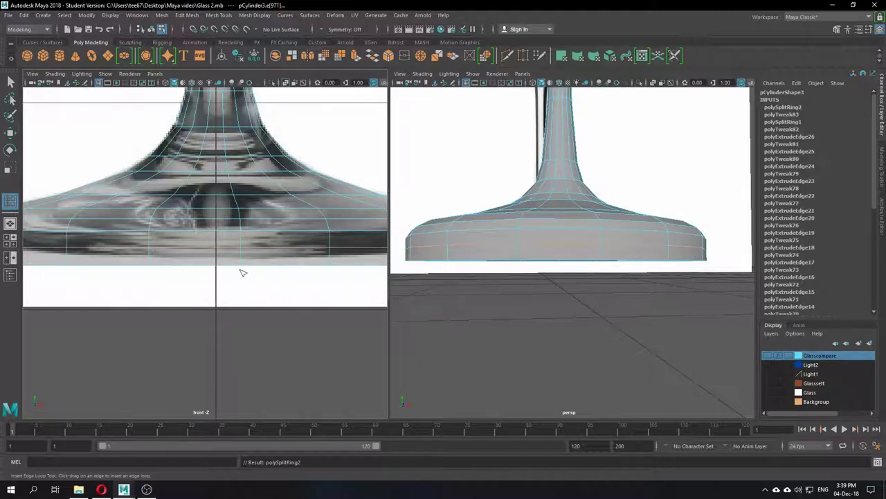
- Scale the new edge loop on the foot's side slightly outward to round the profile
{"action": "left_click", "coordinate": [9, 167]}
{"action": "left_click_drag", "start_coordinate": [504, 288], "coordinate": [488, 310], "text": "alt"}
{"action": "left_click_drag", "start_coordinate": [547, 264], "coordinate": [552, 264]}
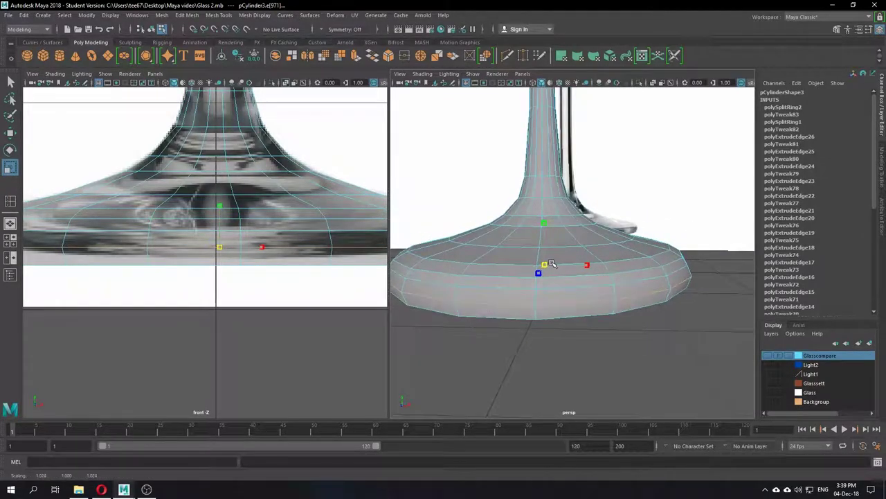
- Try to scale an edge on the foot's bottom border inward
{"action": "left_click", "coordinate": [514, 320]}
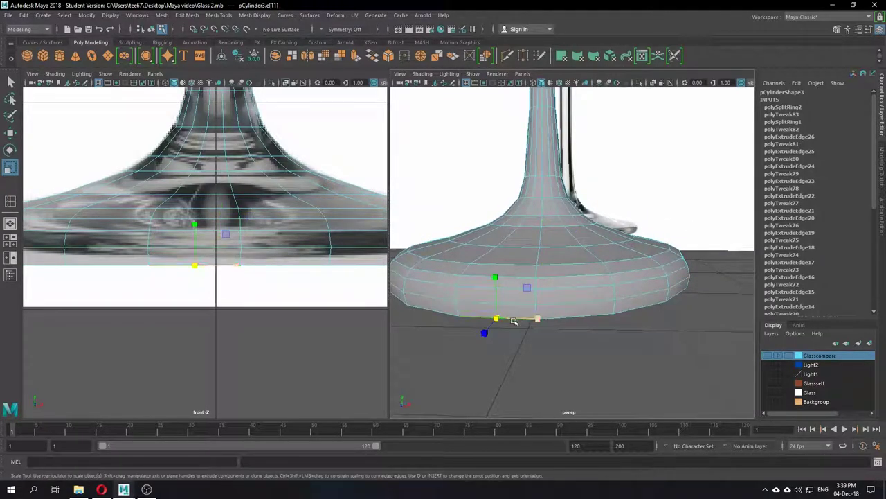
{"action": "left_click_drag", "start_coordinate": [497, 320], "coordinate": [486, 316]}
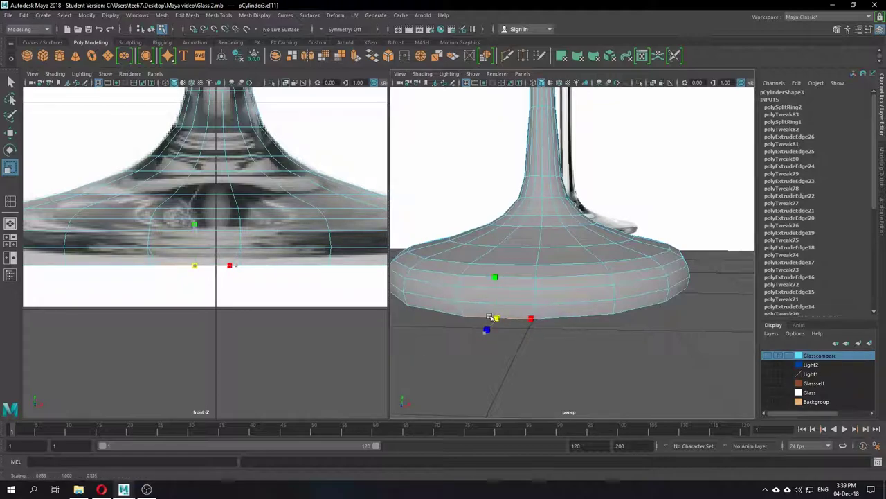
{"action": "left_click", "coordinate": [446, 313]}
{"action": "left_click", "coordinate": [498, 319]}
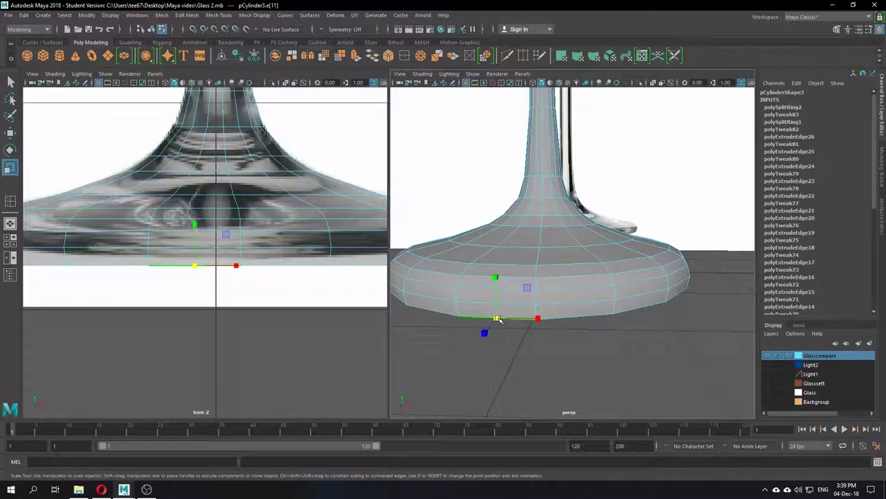
- Select the complete ring of border edges around the open underside of the foot
{"action": "left_click_drag", "start_coordinate": [498, 319], "coordinate": [480, 122], "text": "alt"}
{"action": "left_click", "coordinate": [566, 184]}
{"action": "left_click", "coordinate": [573, 116]}
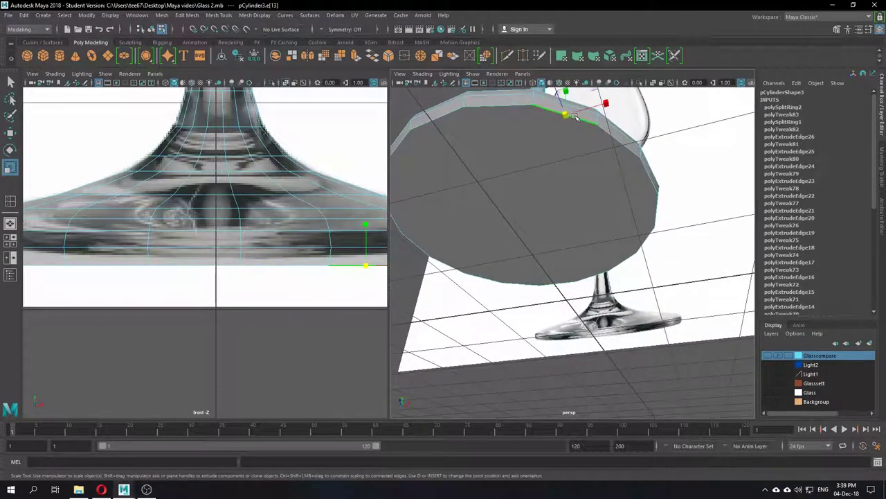
{"action": "left_click", "coordinate": [64, 15]}
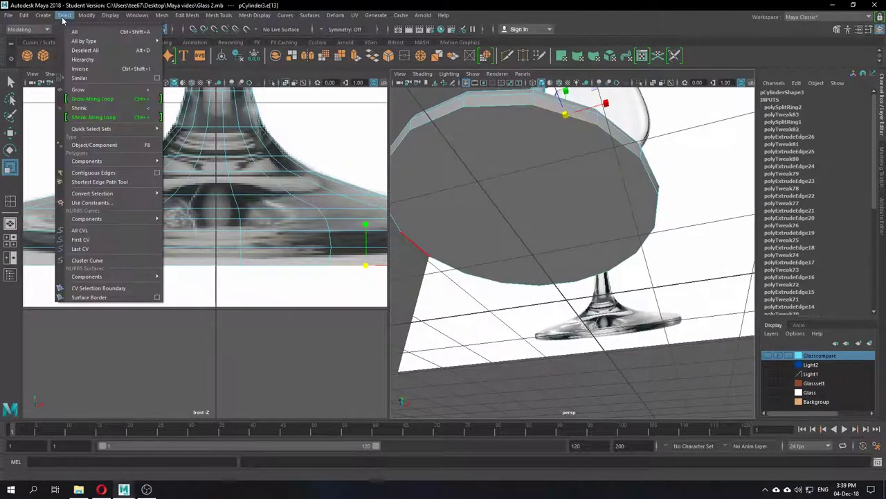
{"action": "left_click", "coordinate": [64, 15]}
{"action": "left_click", "coordinate": [64, 15]}
{"action": "left_click", "coordinate": [77, 78]}
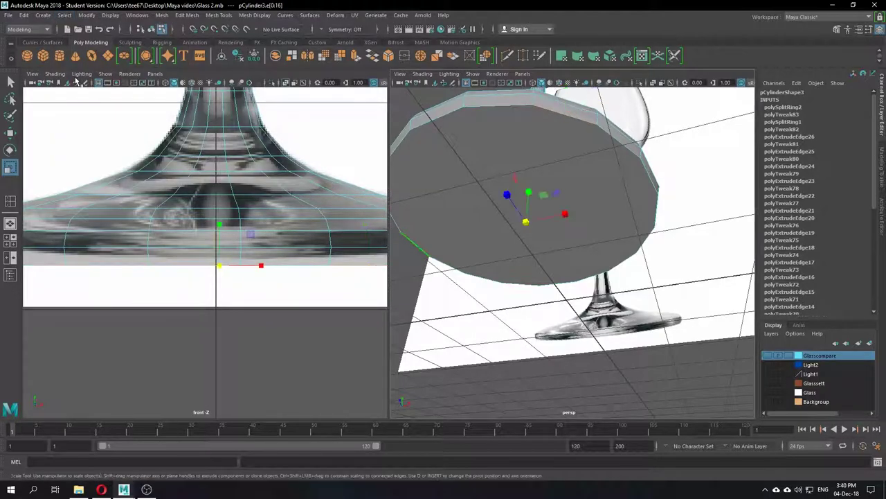
- Raise the foot's bottom border edges to the lower edge of the foot in the photo
{"action": "left_click_drag", "start_coordinate": [459, 301], "coordinate": [570, 295], "text": "alt"}
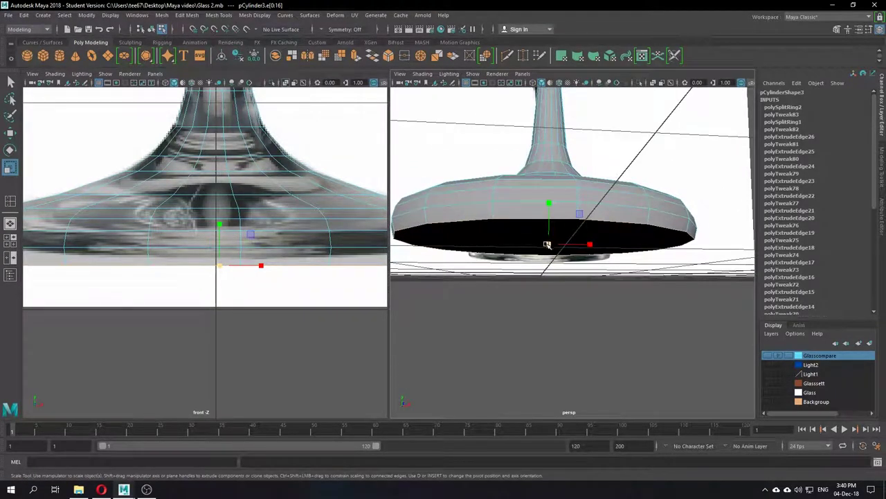
{"action": "left_click_drag", "start_coordinate": [547, 245], "coordinate": [547, 245]}
{"action": "key", "text": "w"}
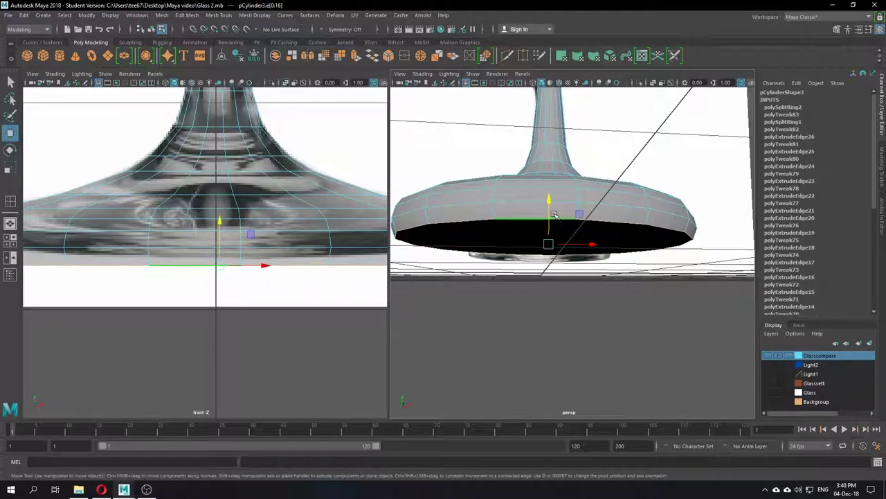
{"action": "left_click_drag", "start_coordinate": [546, 200], "coordinate": [549, 199]}
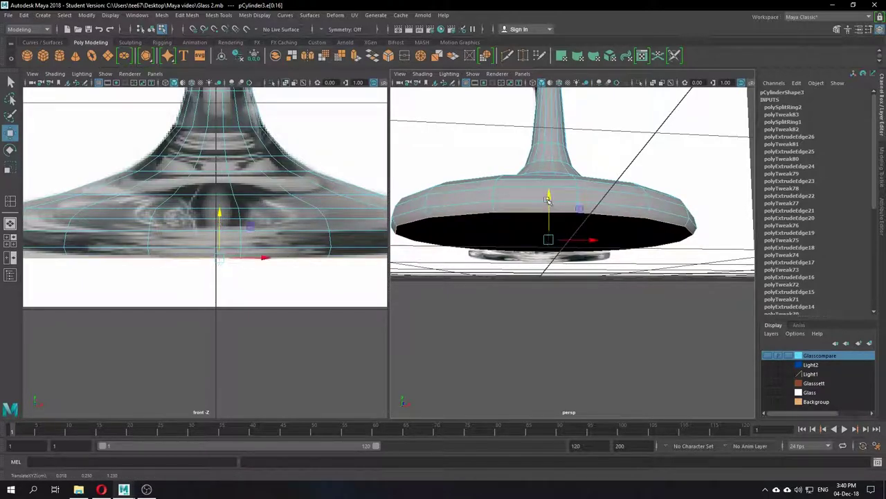
- Select the edge loop on the foot's upper outer edge and fine-tune its scale against the photo
{"action": "middle_click_drag", "start_coordinate": [341, 277], "coordinate": [319, 304], "text": "alt"}
{"action": "left_click_drag", "start_coordinate": [509, 270], "coordinate": [519, 282], "text": "alt"}
{"action": "scroll", "coordinate": [518, 279], "scroll_direction": "up", "scroll_amount": 4}
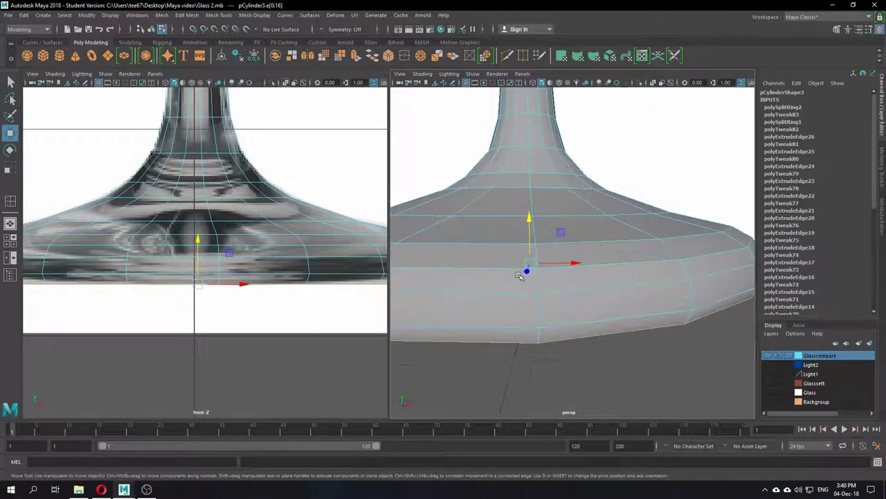
{"action": "double_click", "coordinate": [492, 267]}
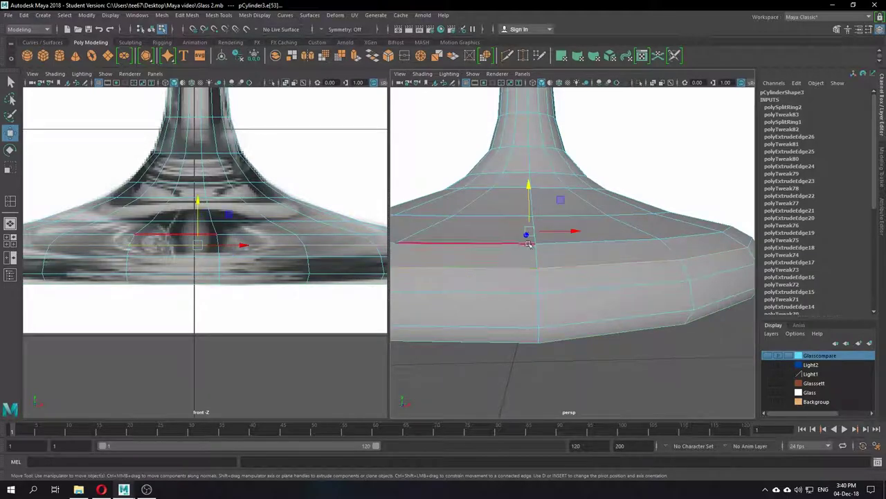
{"action": "left_click", "coordinate": [10, 168]}
{"action": "left_click_drag", "start_coordinate": [199, 244], "coordinate": [200, 245]}
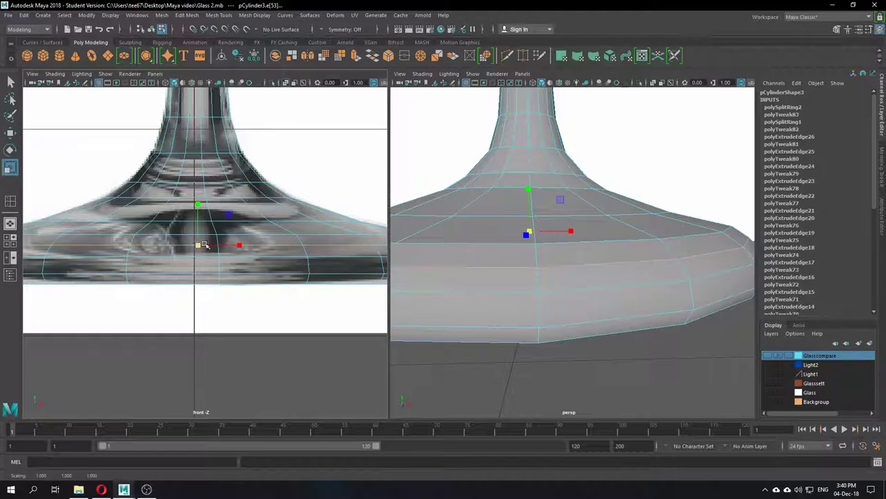
- Raise the edge loop just above the foot's bottom border slightly, then clear the selection
{"action": "key", "text": "w"}
{"action": "double_click", "coordinate": [491, 325]}
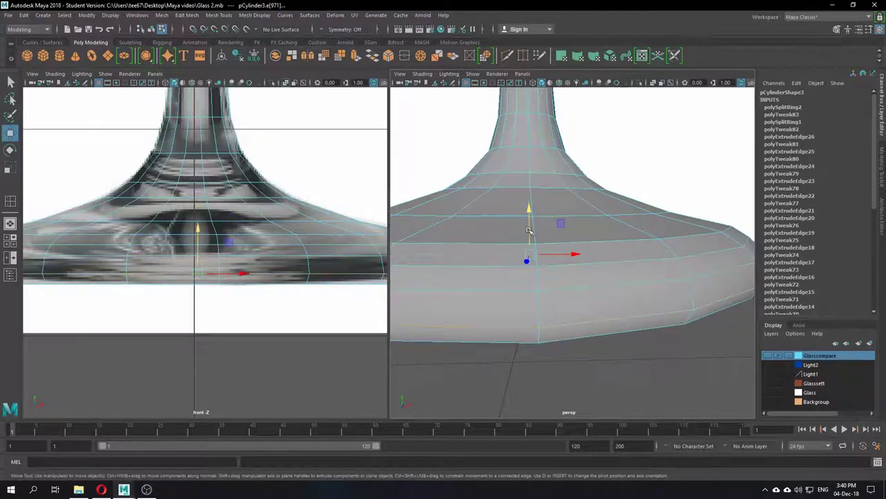
{"action": "scroll", "coordinate": [533, 301], "scroll_direction": "down", "scroll_amount": 5}
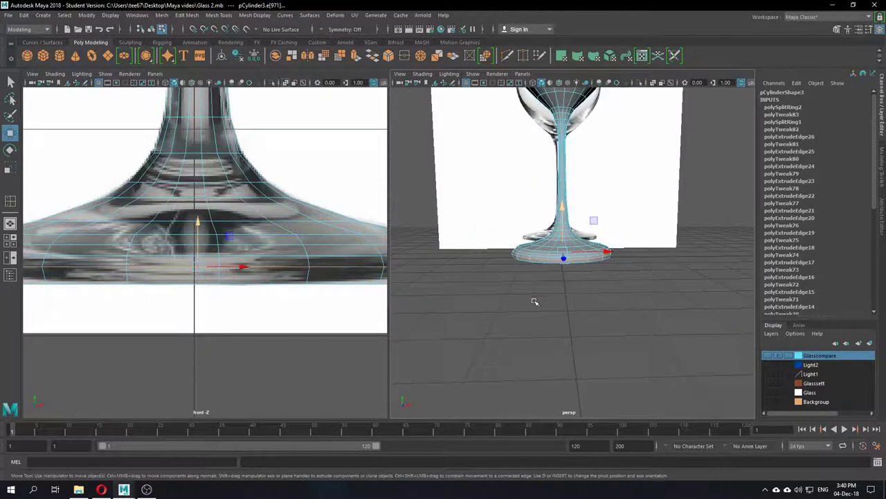
{"action": "mouse_move", "coordinate": [533, 301]}
{"action": "left_mouse_down", "text": "alt"}
{"action": "mouse_move", "coordinate": [491, 300]}
{"action": "mouse_move", "coordinate": [528, 311]}
{"action": "left_mouse_up", "text": "alt"}
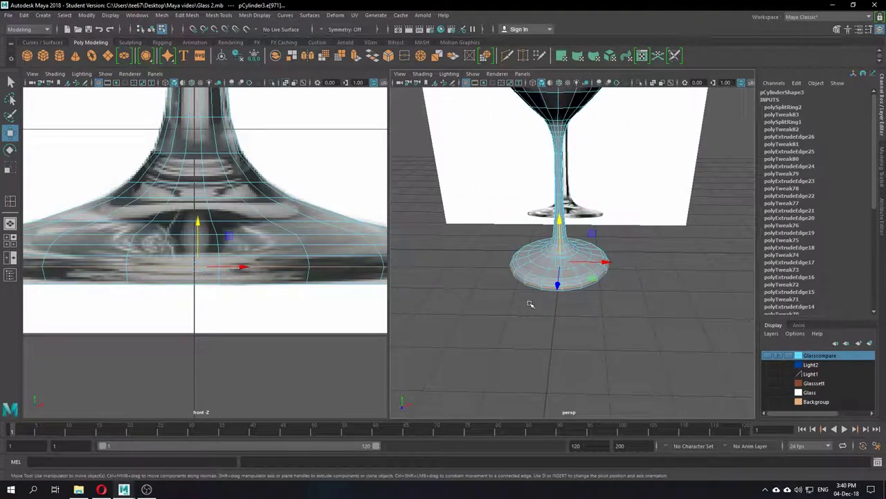
{"action": "left_click", "coordinate": [654, 272]}
- Return the glass to object mode and examine the bowl, open rim and foot from above
{"action": "left_click_drag", "start_coordinate": [594, 188], "coordinate": [587, 135], "text": "alt"}
{"action": "scroll", "coordinate": [574, 173], "scroll_direction": "up", "scroll_amount": 3}
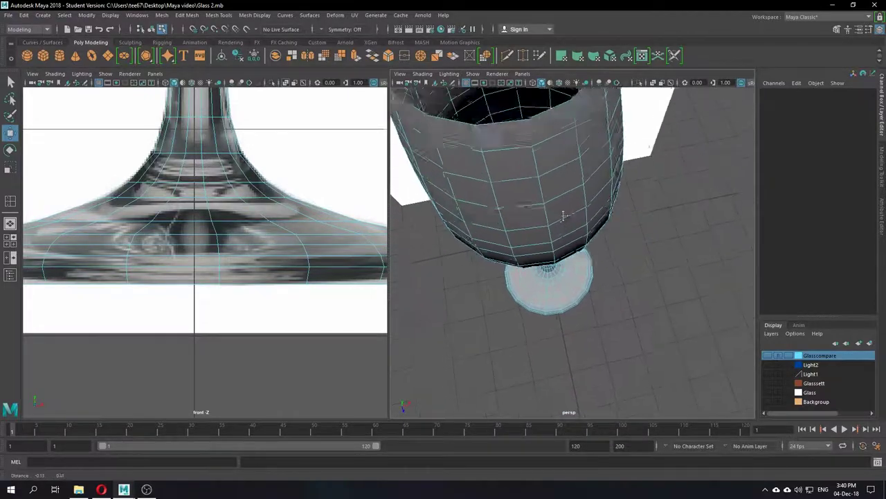
{"action": "left_click_drag", "start_coordinate": [562, 214], "coordinate": [559, 230], "text": "alt"}
{"action": "left_click", "coordinate": [513, 170]}
{"action": "scroll", "coordinate": [545, 191], "scroll_direction": "down", "scroll_amount": 6}
{"action": "scroll", "coordinate": [546, 191], "scroll_direction": "down", "scroll_amount": 3}
{"action": "right_click_drag", "start_coordinate": [550, 224], "coordinate": [594, 207]}
{"action": "left_click", "coordinate": [655, 259]}
{"action": "scroll", "coordinate": [628, 253], "scroll_direction": "up", "scroll_amount": 9}
{"action": "left_click_drag", "start_coordinate": [628, 253], "coordinate": [578, 263], "text": "alt"}
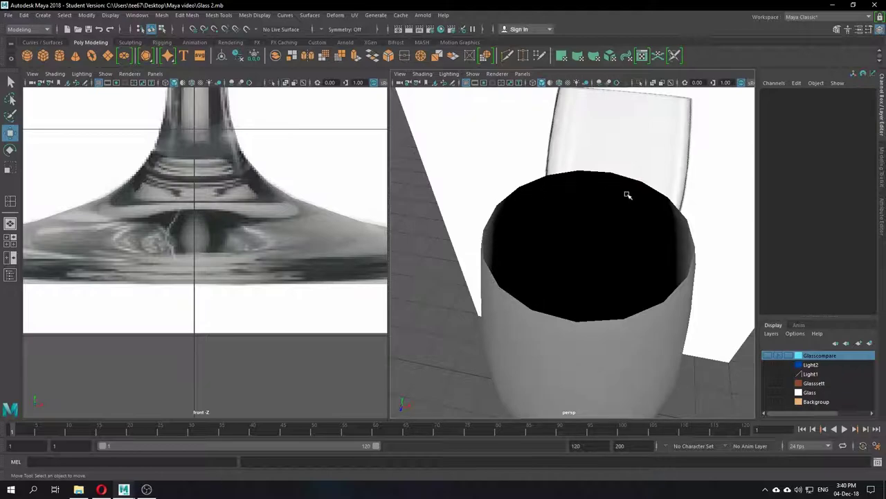
{"action": "left_click_drag", "start_coordinate": [659, 236], "coordinate": [536, 218], "text": "alt"}
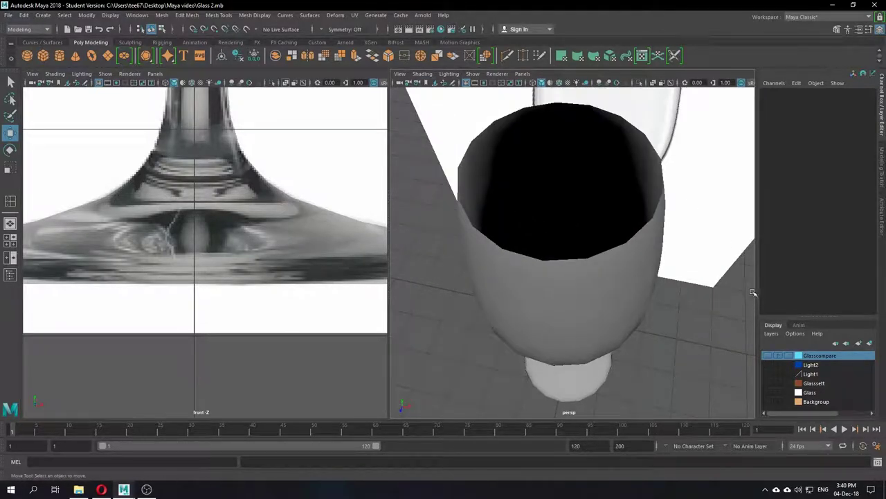
- Show the Light2 layer and render the glass from the perspective view with Arnold, then close the render
{"action": "key", "text": "alt+b"}
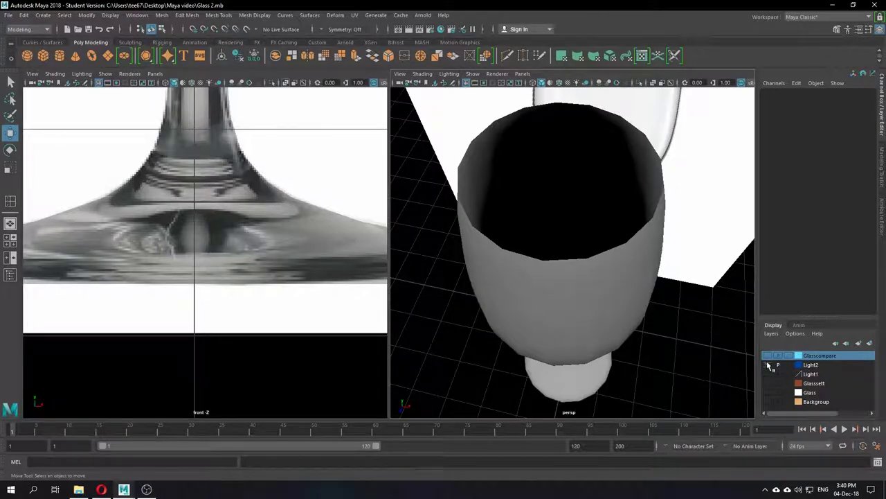
{"action": "left_click", "coordinate": [422, 14]}
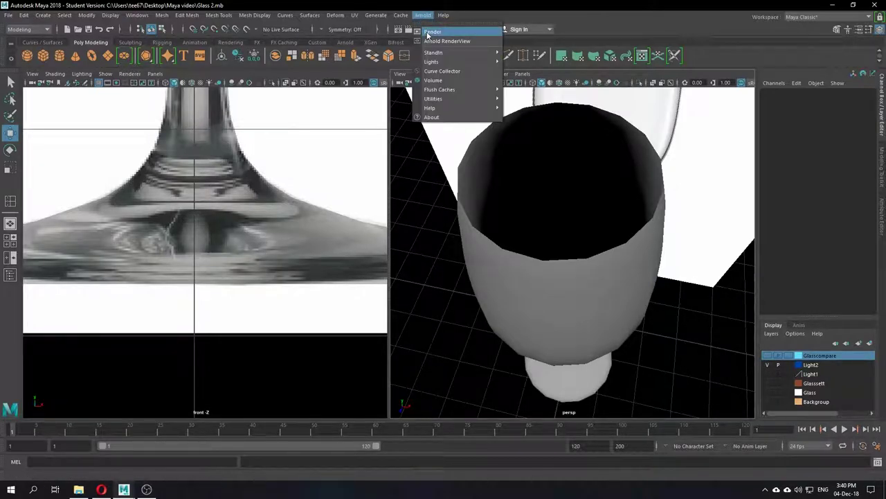
{"action": "left_click", "coordinate": [431, 32]}
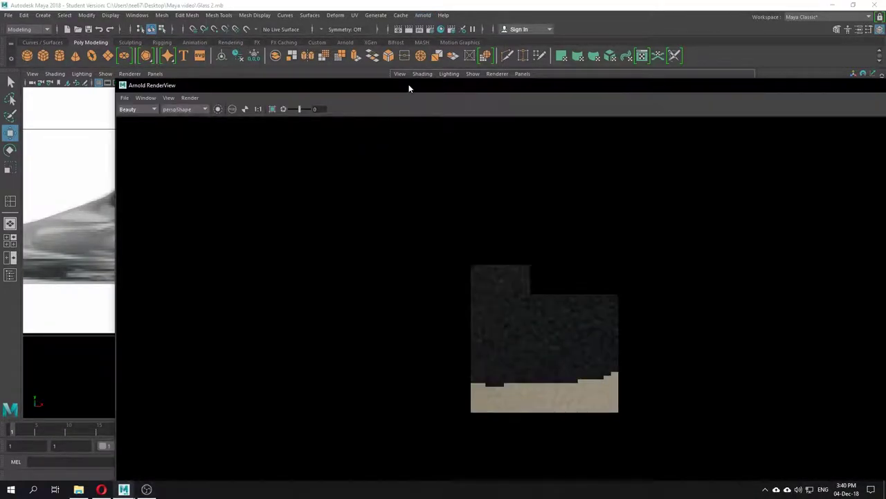
{"action": "double_click", "coordinate": [409, 86]}
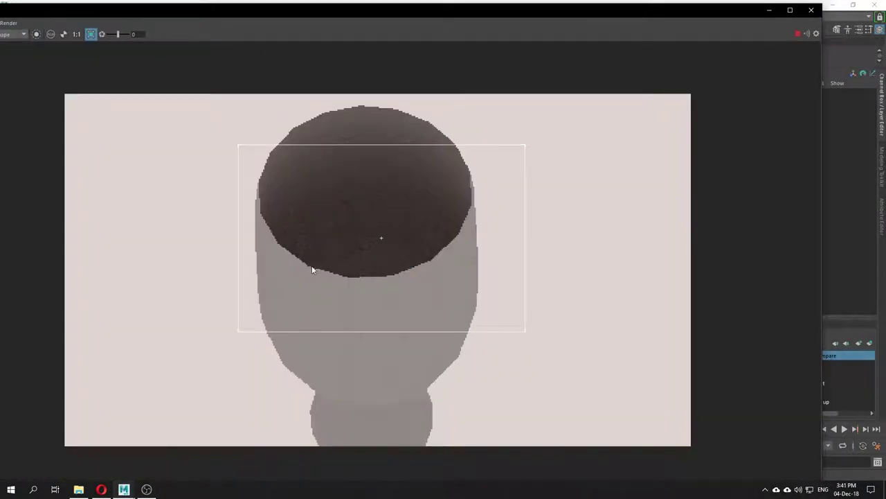
{"action": "left_click", "coordinate": [809, 11]}
{"action": "left_click", "coordinate": [436, 342]}
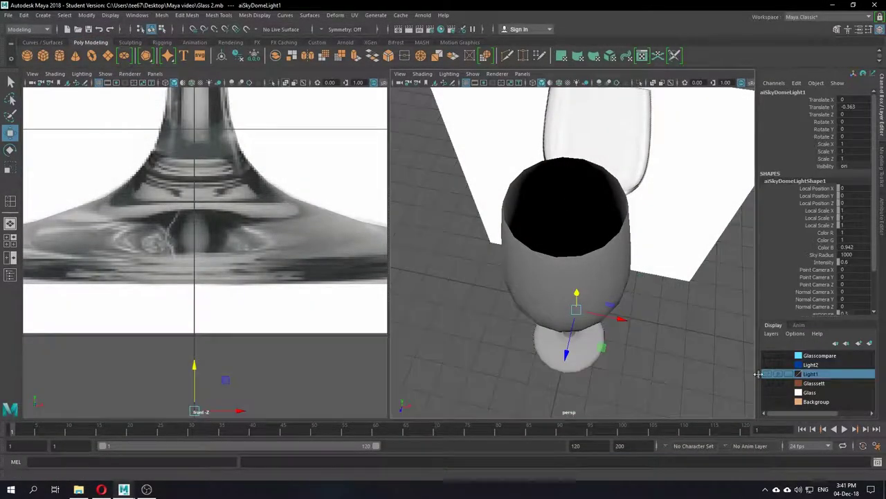
- Select the wine glass and pick the edge loop around the bowl's open rim in edge mode
{"action": "left_click", "coordinate": [554, 285]}
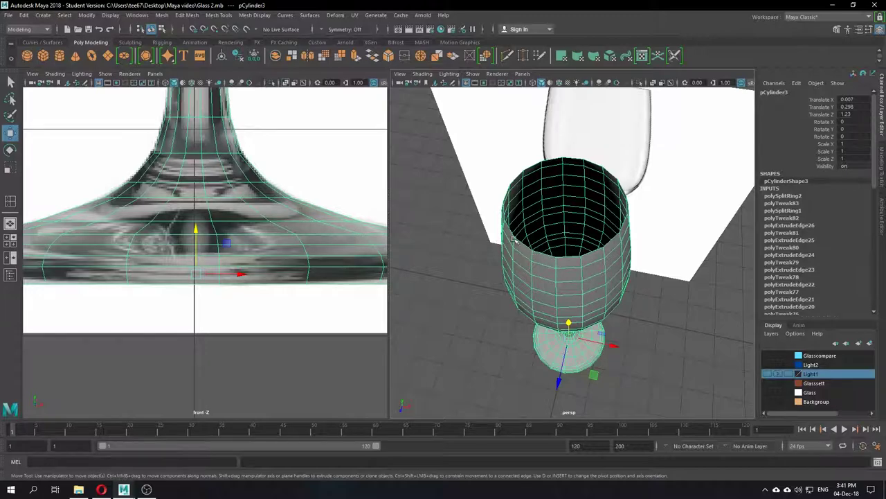
{"action": "scroll", "coordinate": [207, 263], "scroll_direction": "down", "scroll_amount": 8}
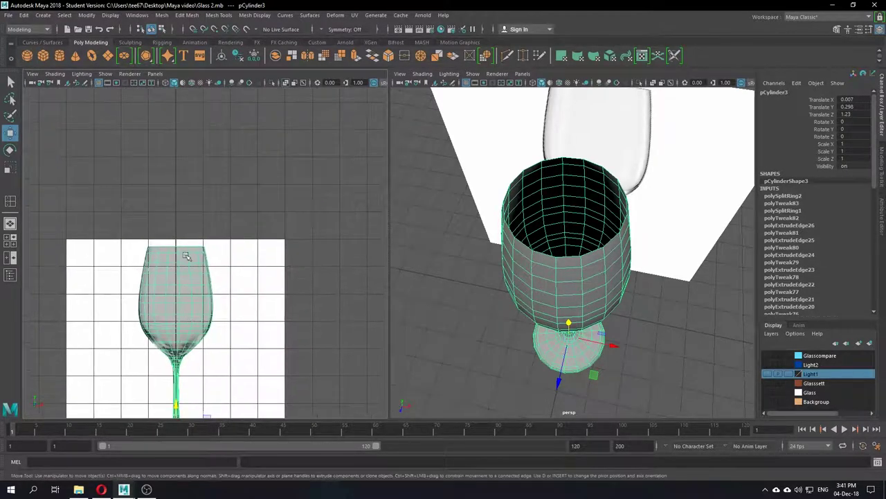
{"action": "scroll", "coordinate": [186, 255], "scroll_direction": "up", "scroll_amount": 5}
{"action": "middle_click_drag", "start_coordinate": [201, 396], "coordinate": [219, 329], "text": "alt"}
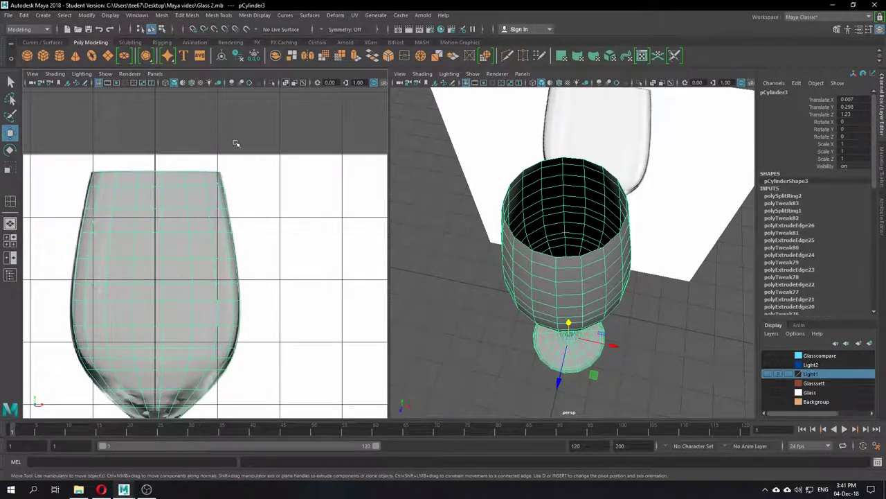
{"action": "scroll", "coordinate": [558, 165], "scroll_direction": "up", "scroll_amount": 4}
{"action": "scroll", "coordinate": [544, 221], "scroll_direction": "up", "scroll_amount": 2}
{"action": "scroll", "coordinate": [539, 240], "scroll_direction": "down", "scroll_amount": 2}
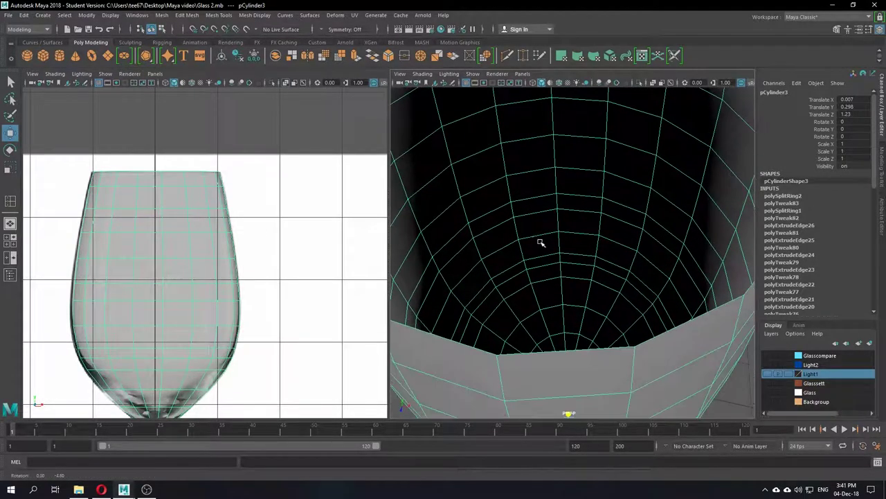
{"action": "scroll", "coordinate": [548, 239], "scroll_direction": "down", "scroll_amount": 3}
{"action": "right_click_drag", "start_coordinate": [530, 227], "coordinate": [530, 200]}
{"action": "left_click", "coordinate": [535, 181]}
{"action": "left_click", "coordinate": [534, 196]}
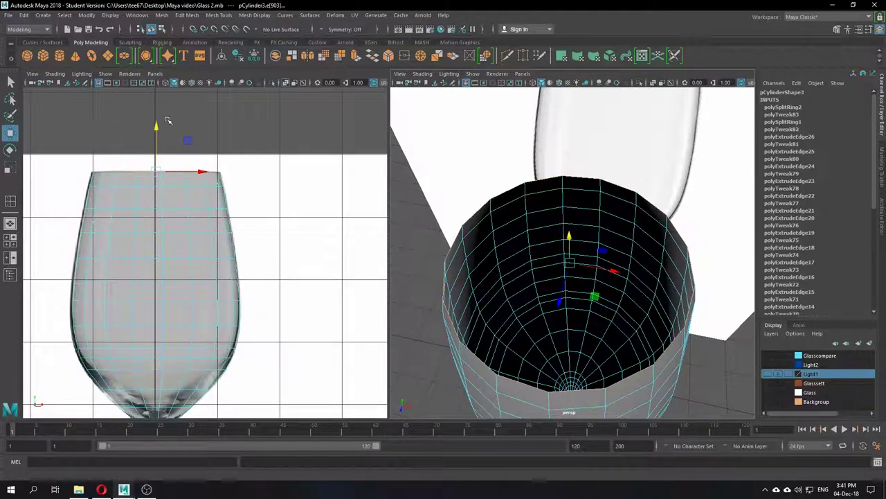
{"action": "middle_click_drag", "start_coordinate": [281, 249], "coordinate": [316, 200], "text": "alt"}
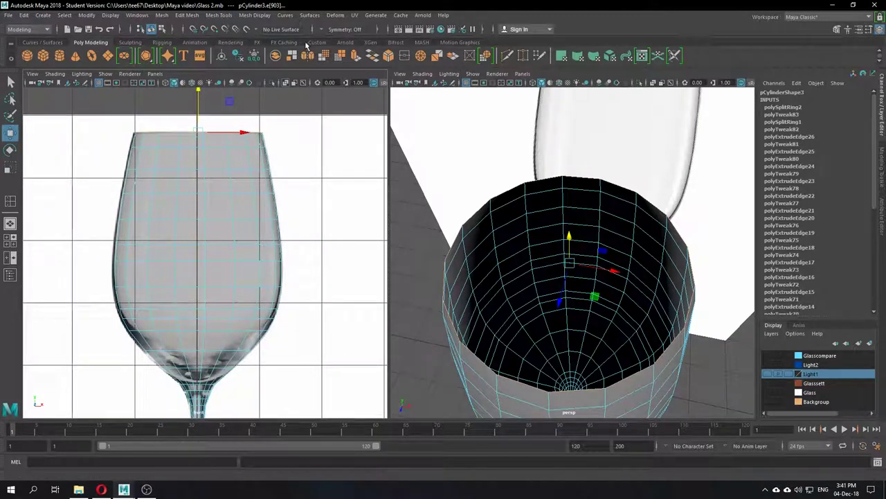
{"action": "left_click_drag", "start_coordinate": [464, 215], "coordinate": [511, 262], "text": "alt"}
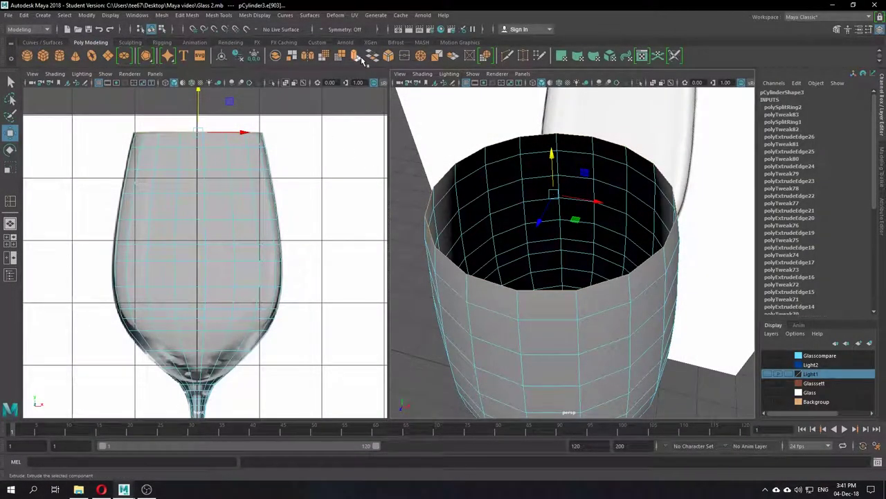
- Extrude the rim edge loop and scale the new loop uniformly inward to about 0.99
{"action": "left_click", "coordinate": [356, 56]}
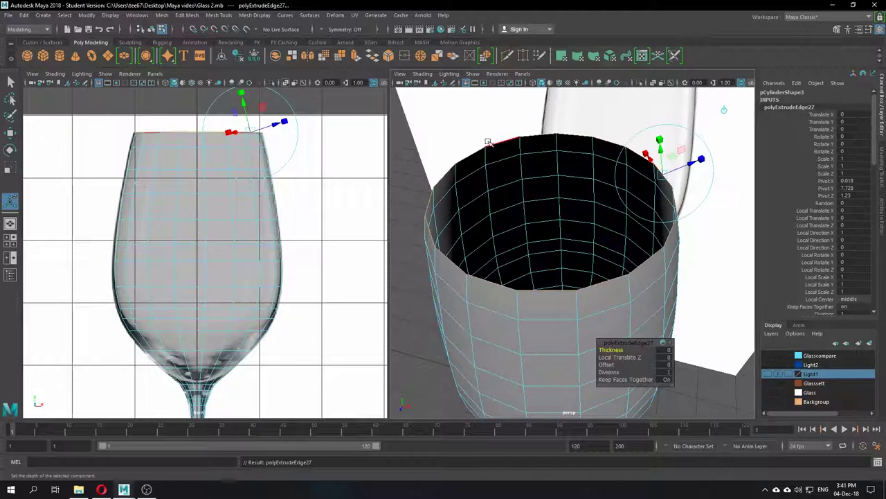
{"action": "middle_click_drag", "start_coordinate": [356, 137], "coordinate": [317, 239], "text": "alt"}
{"action": "left_click", "coordinate": [266, 177]}
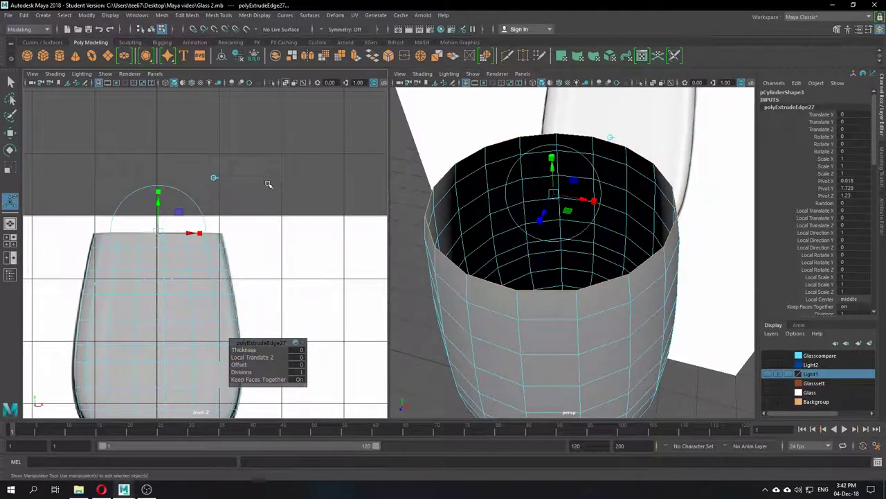
{"action": "middle_click_drag", "start_coordinate": [199, 217], "coordinate": [232, 208], "text": "alt"}
{"action": "scroll", "coordinate": [231, 207], "scroll_direction": "up", "scroll_amount": 4}
{"action": "left_click", "coordinate": [9, 168]}
{"action": "scroll", "coordinate": [261, 174], "scroll_direction": "up", "scroll_amount": 4}
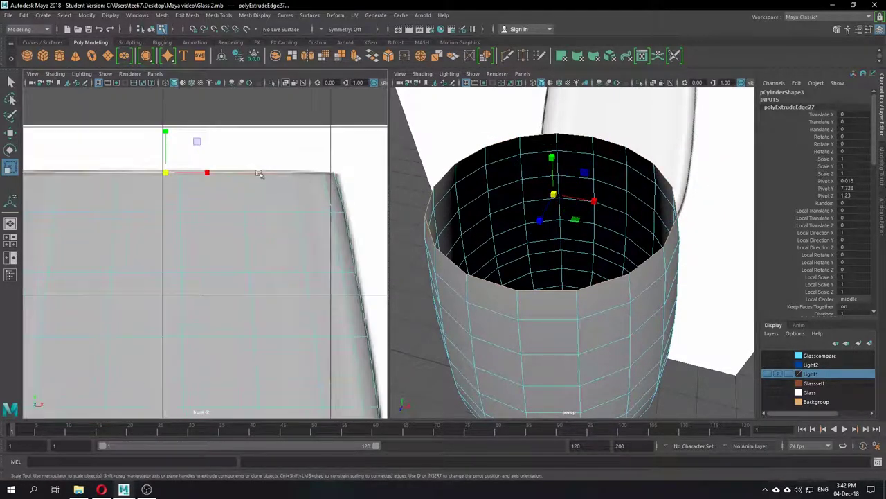
{"action": "left_click_drag", "start_coordinate": [196, 198], "coordinate": [195, 197]}
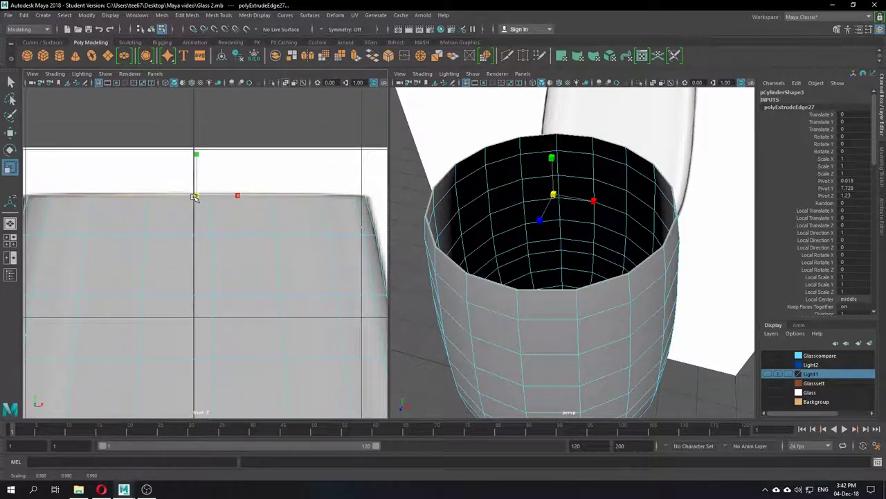
- Fine-tune the uniform scale of the extruded inner rim loop so the glass wall stays thin
{"action": "scroll", "coordinate": [463, 254], "scroll_direction": "up", "scroll_amount": 6}
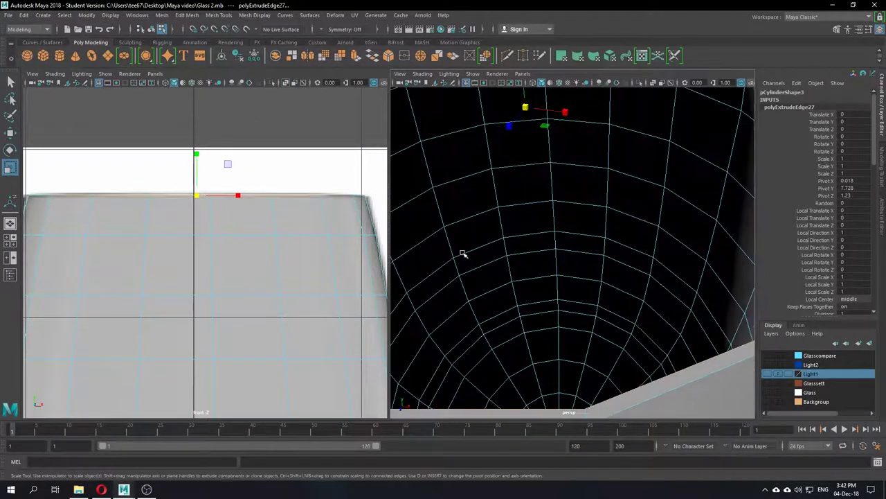
{"action": "middle_click_drag", "start_coordinate": [462, 254], "coordinate": [501, 242], "text": "alt"}
{"action": "scroll", "coordinate": [500, 242], "scroll_direction": "down", "scroll_amount": 3}
{"action": "middle_click_drag", "start_coordinate": [554, 226], "coordinate": [534, 223], "text": "alt"}
{"action": "left_click_drag", "start_coordinate": [606, 135], "coordinate": [607, 135]}
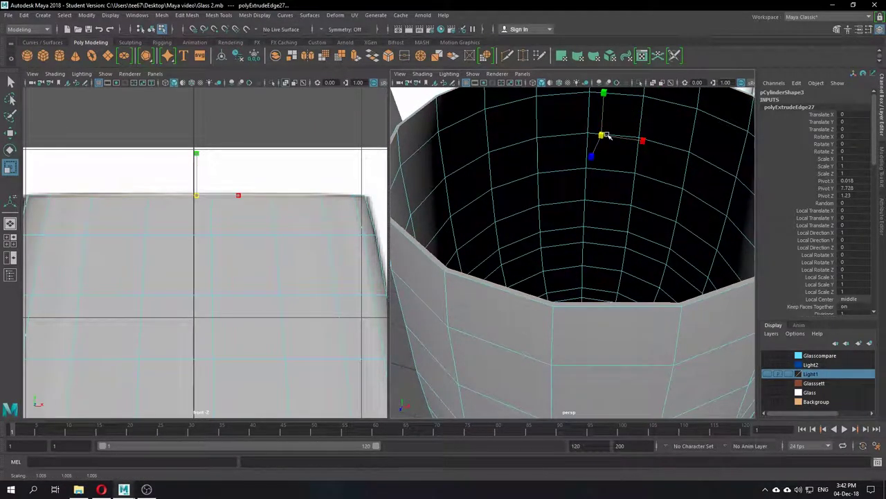
{"action": "scroll", "coordinate": [520, 215], "scroll_direction": "down", "scroll_amount": 3}
- Raise the inner rim loop slightly above the outer rim edge
{"action": "left_click", "coordinate": [9, 134]}
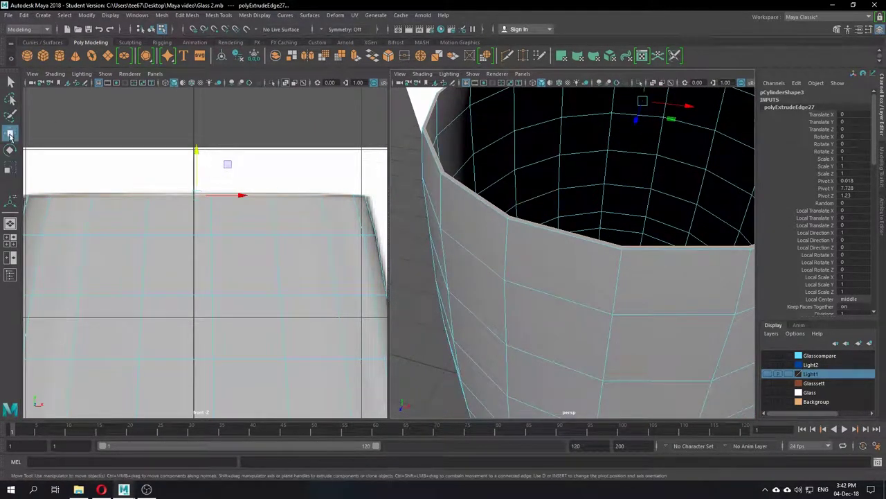
{"action": "left_click_drag", "start_coordinate": [196, 151], "coordinate": [196, 151]}
{"action": "left_click_drag", "start_coordinate": [443, 185], "coordinate": [459, 208], "text": "alt"}
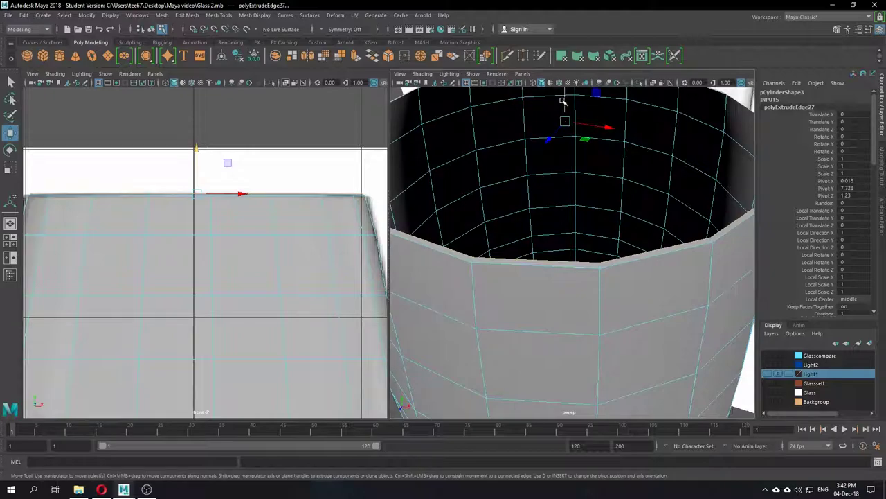
{"action": "left_click_drag", "start_coordinate": [564, 101], "coordinate": [565, 96]}
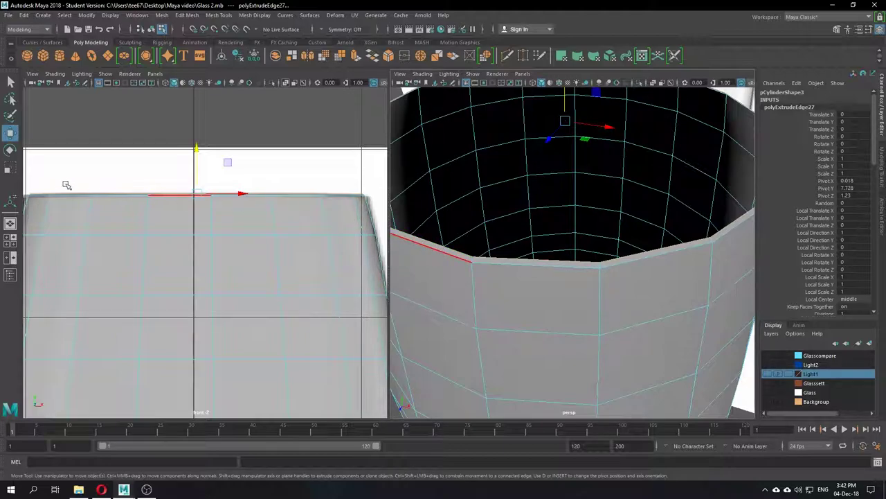
{"action": "scroll", "coordinate": [457, 241], "scroll_direction": "down", "scroll_amount": 5}
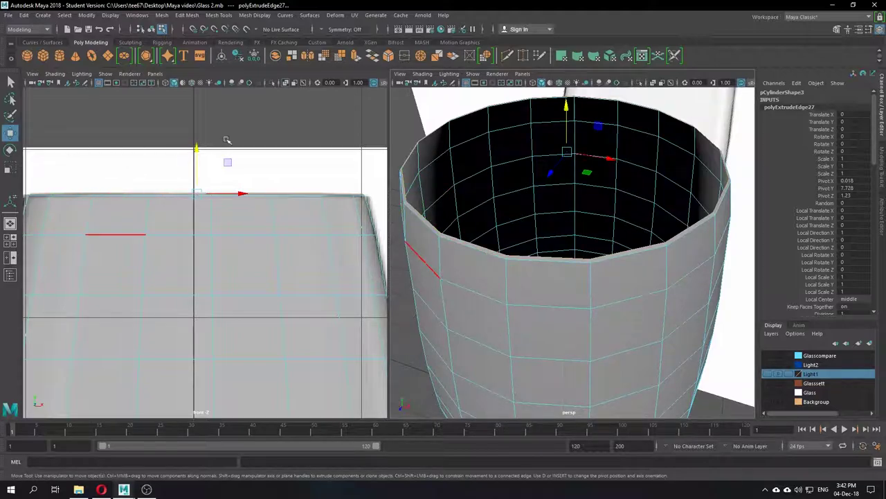
- Extrude the raised rim loop again and scale the new loop slightly inward to widen the lip
{"action": "key", "text": "ctrl+e"}
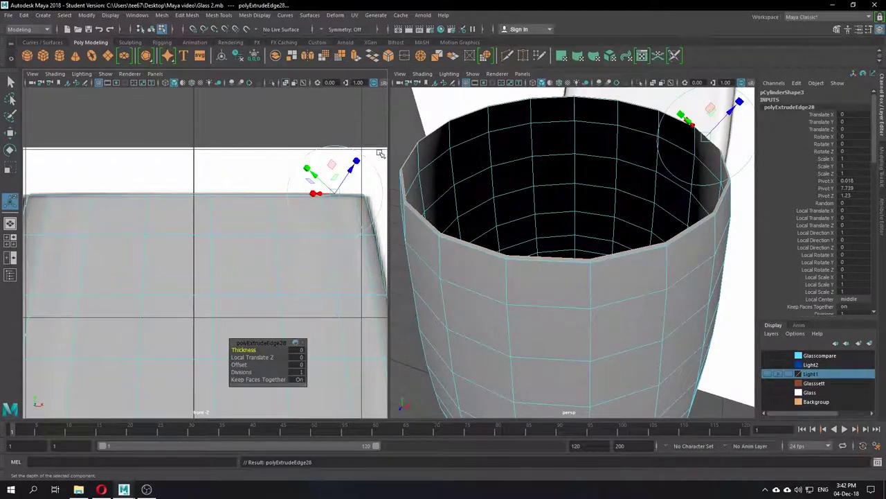
{"action": "middle_click_drag", "start_coordinate": [380, 153], "coordinate": [316, 176], "text": "alt"}
{"action": "left_click", "coordinate": [10, 168]}
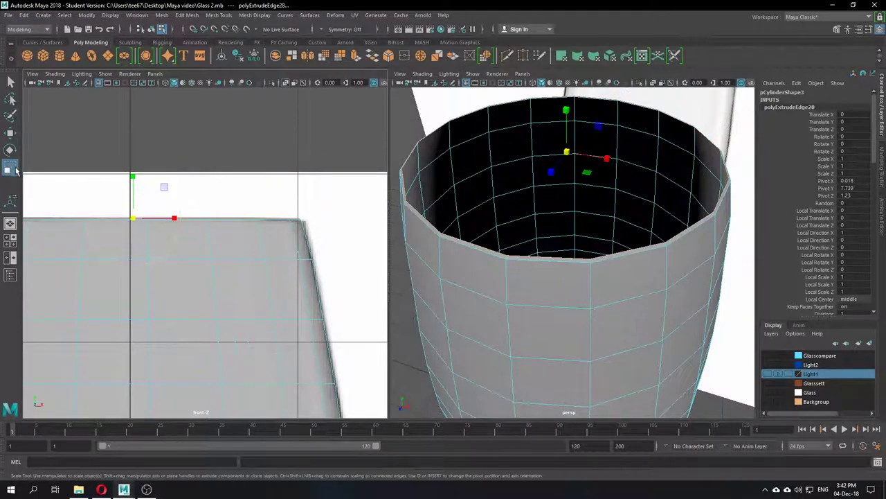
{"action": "left_click_drag", "start_coordinate": [566, 154], "coordinate": [565, 153]}
{"action": "middle_click_drag", "start_coordinate": [459, 182], "coordinate": [522, 211], "text": "alt"}
{"action": "scroll", "coordinate": [522, 211], "scroll_direction": "up", "scroll_amount": 6}
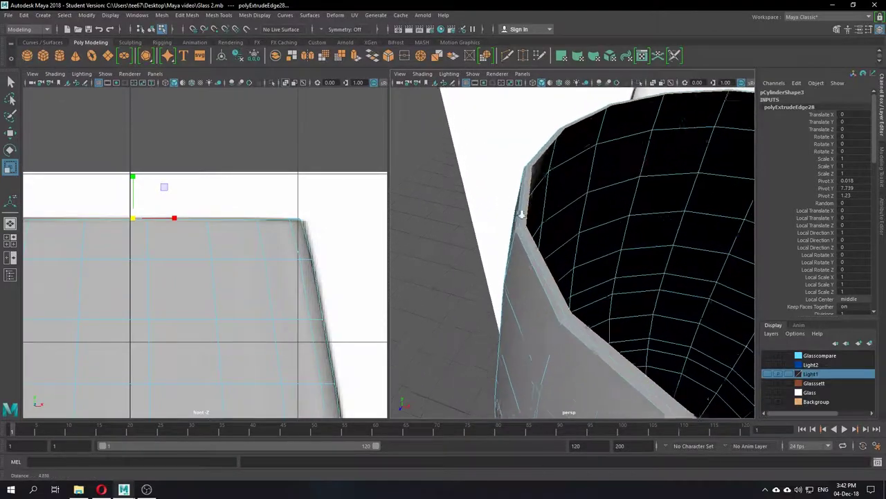
- Scale the extruded rim edges inward to form the glass lip, then lower the inner loop slightly
{"action": "middle_click_drag", "start_coordinate": [576, 225], "coordinate": [519, 230], "text": "alt"}
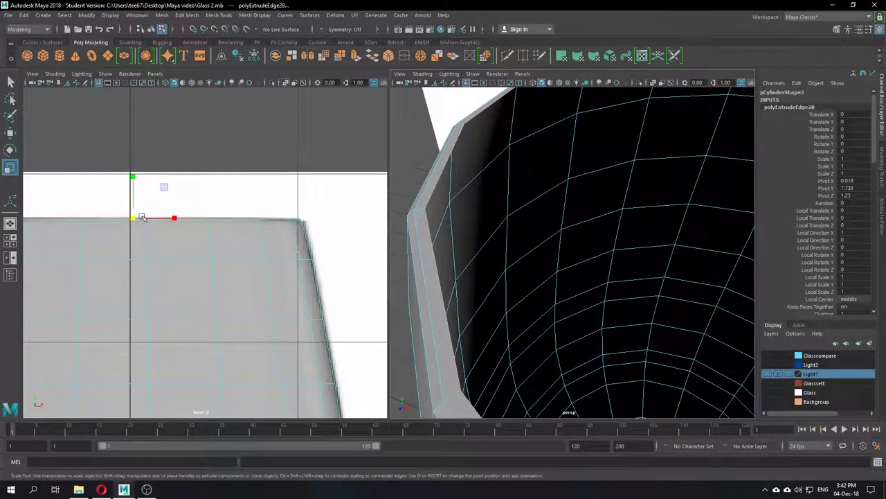
{"action": "left_click_drag", "start_coordinate": [141, 217], "coordinate": [131, 223]}
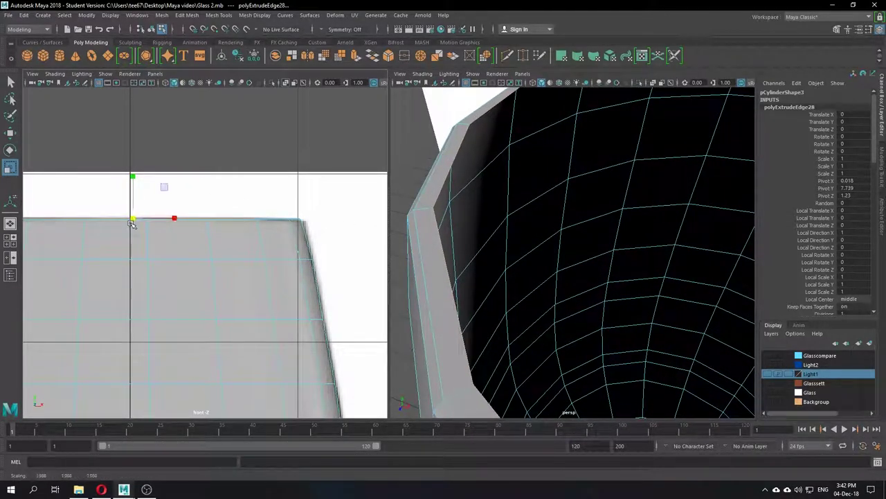
{"action": "key", "text": "w"}
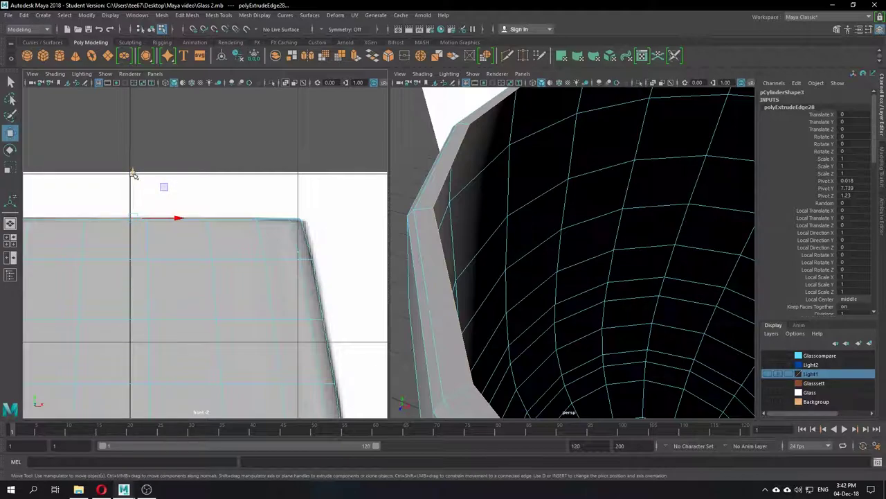
{"action": "left_click_drag", "start_coordinate": [132, 174], "coordinate": [134, 179]}
{"action": "left_click_drag", "start_coordinate": [440, 268], "coordinate": [487, 259], "text": "alt"}
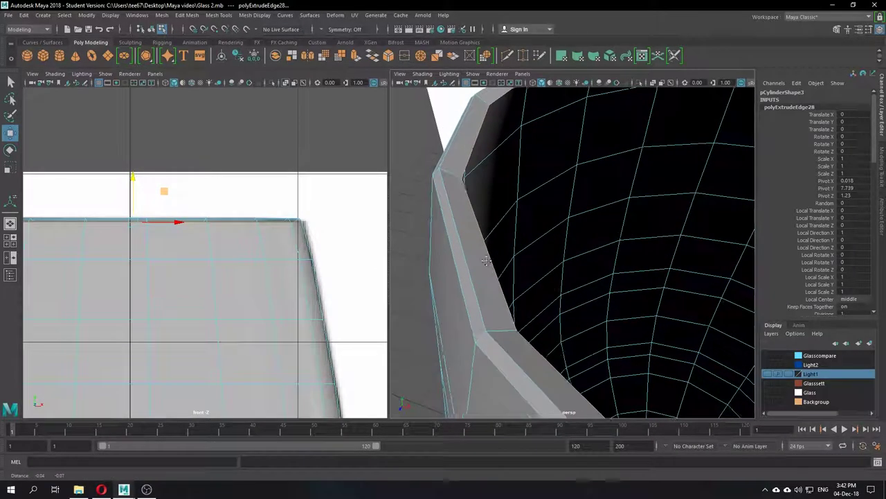
{"action": "right_click_drag", "start_coordinate": [487, 259], "coordinate": [468, 270], "text": "alt"}
{"action": "middle_click_drag", "start_coordinate": [580, 263], "coordinate": [498, 267], "text": "alt"}
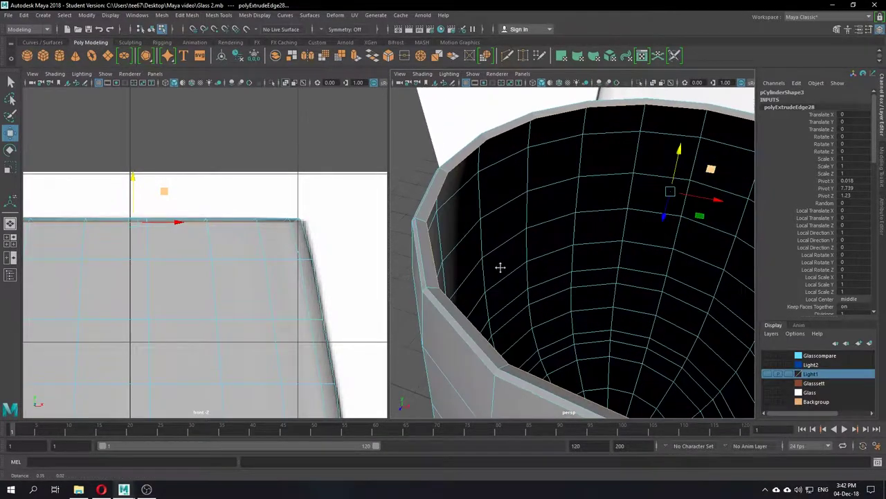
- Fine-tune the uniform scale of the inner rim loop to refine the lip's width
{"action": "left_click", "coordinate": [11, 167]}
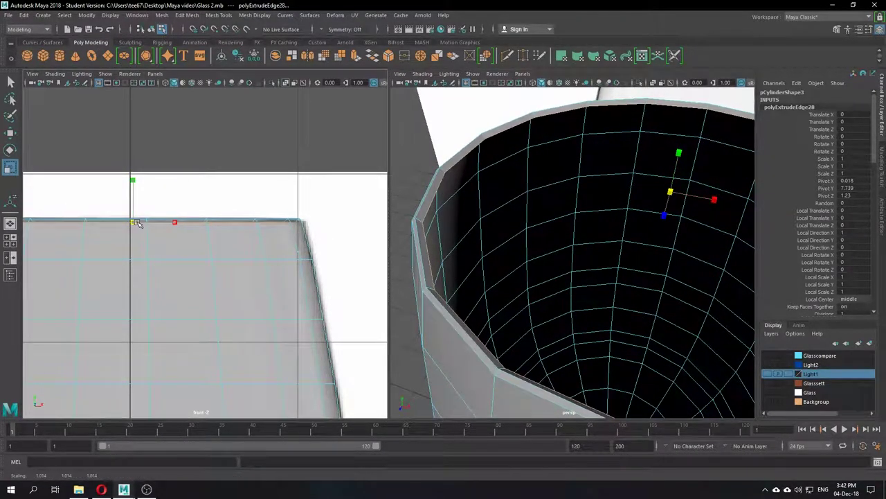
{"action": "left_click", "coordinate": [138, 223]}
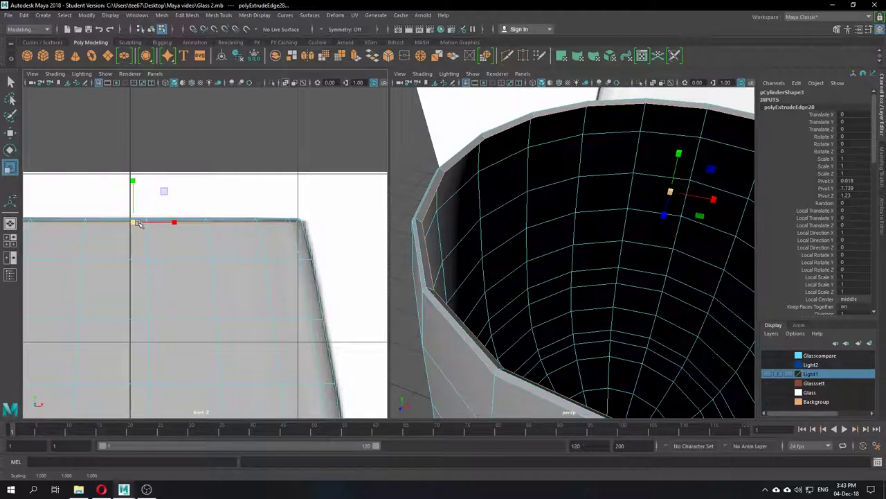
{"action": "scroll", "coordinate": [269, 238], "scroll_direction": "down", "scroll_amount": 2}
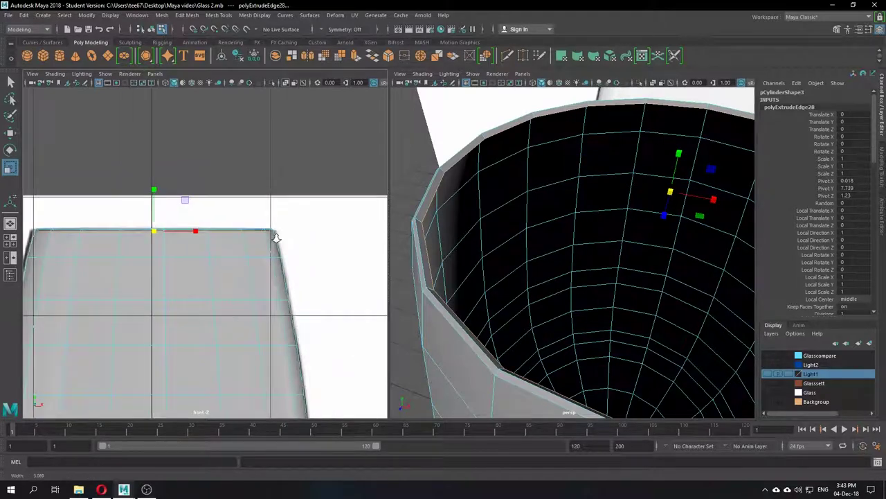
{"action": "middle_click_drag", "start_coordinate": [276, 237], "coordinate": [284, 227], "text": "alt"}
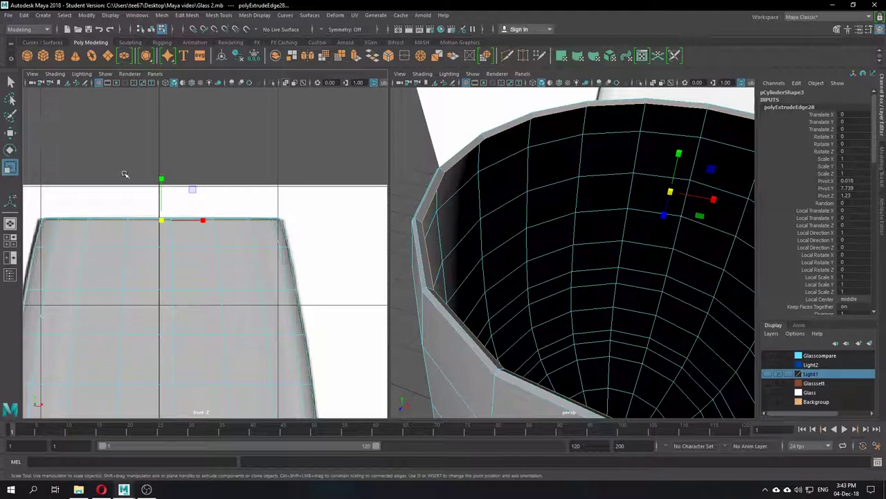
- Extrude the inner rim loop straight down about 0.712 units in world space to start the inner wall
{"action": "key", "text": "ctrl+e"}
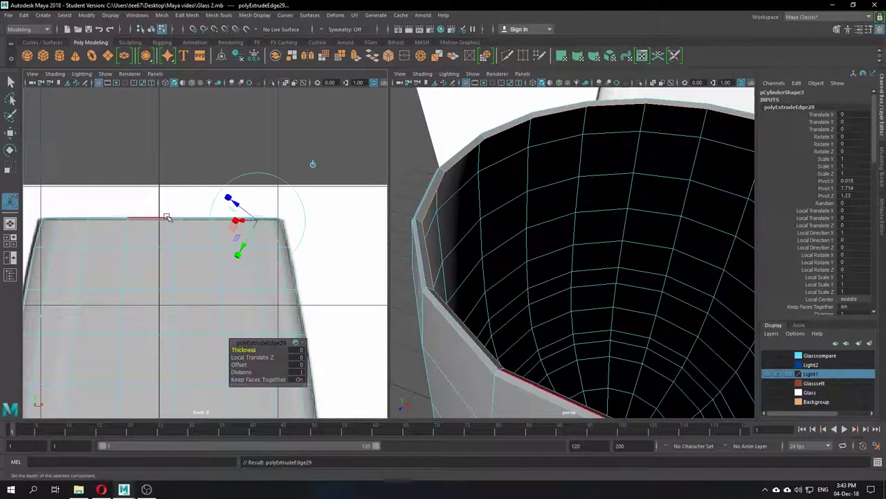
{"action": "left_click", "coordinate": [313, 165]}
{"action": "middle_click_drag", "start_coordinate": [236, 214], "coordinate": [236, 199], "text": "alt"}
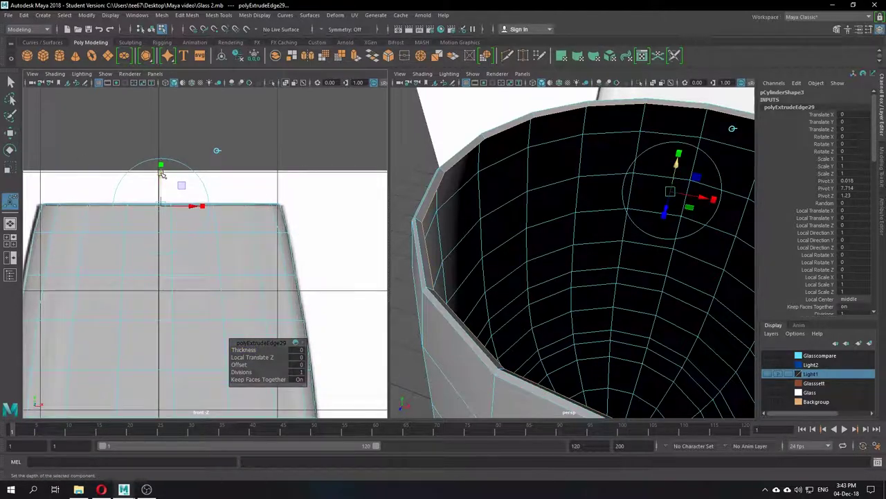
{"action": "left_click_drag", "start_coordinate": [161, 173], "coordinate": [139, 258]}
{"action": "middle_click_drag", "start_coordinate": [237, 296], "coordinate": [272, 264], "text": "alt"}
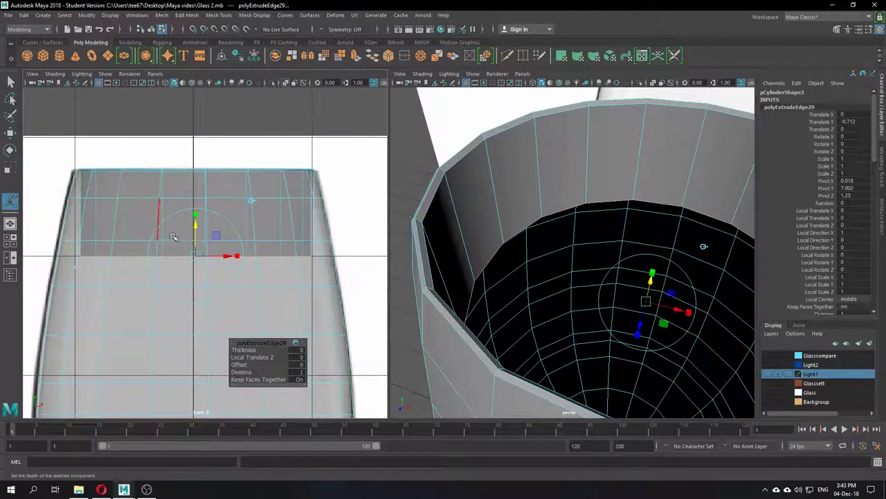
- Scale the lower loop of the new inner wall outward to follow the bowl's outer profile
{"action": "middle_click_drag", "start_coordinate": [174, 237], "coordinate": [192, 243], "text": "alt"}
{"action": "middle_click_drag", "start_coordinate": [574, 252], "coordinate": [532, 252], "text": "alt"}
{"action": "scroll", "coordinate": [530, 254], "scroll_direction": "down", "scroll_amount": 3}
{"action": "left_click_drag", "start_coordinate": [525, 238], "coordinate": [583, 225], "text": "alt"}
{"action": "left_click", "coordinate": [11, 168]}
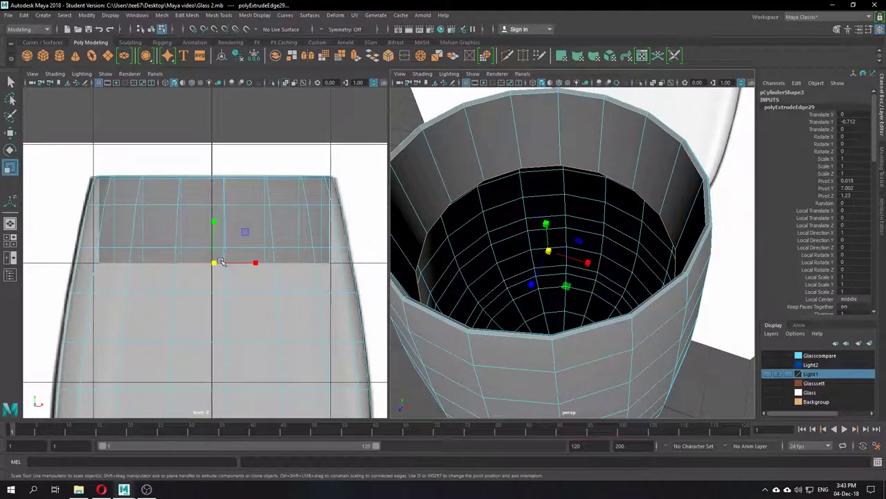
{"action": "left_click_drag", "start_coordinate": [220, 262], "coordinate": [244, 265]}
{"action": "middle_click_drag", "start_coordinate": [445, 262], "coordinate": [485, 245], "text": "alt"}
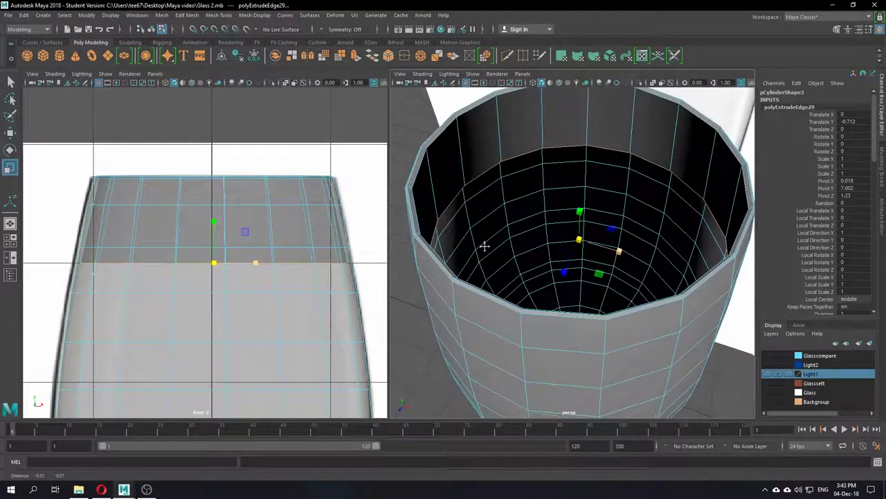
- Extrude the inner wall's bottom loop a further 0.998 units or so down into the bowl
{"action": "middle_click_drag", "start_coordinate": [242, 272], "coordinate": [236, 247], "text": "alt"}
{"action": "right_click_drag", "start_coordinate": [284, 250], "coordinate": [249, 254], "text": "alt"}
{"action": "scroll", "coordinate": [253, 249], "scroll_direction": "up", "scroll_amount": 2}
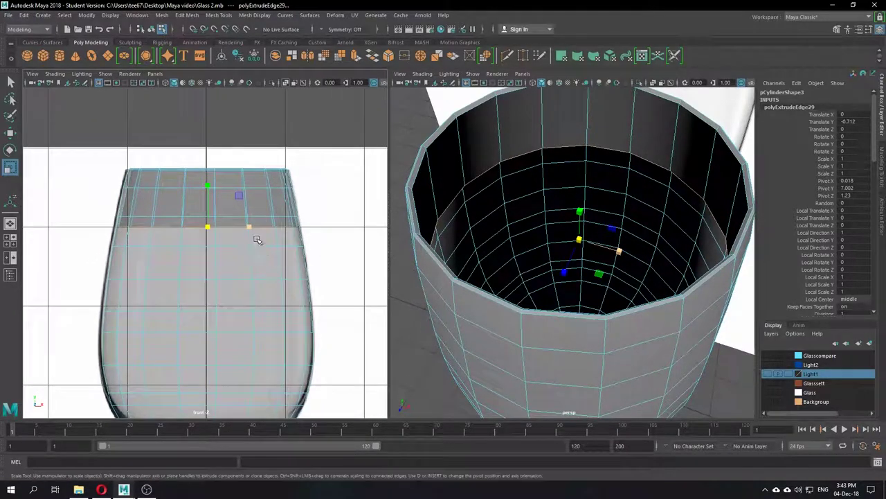
{"action": "key", "text": "ctrl+e"}
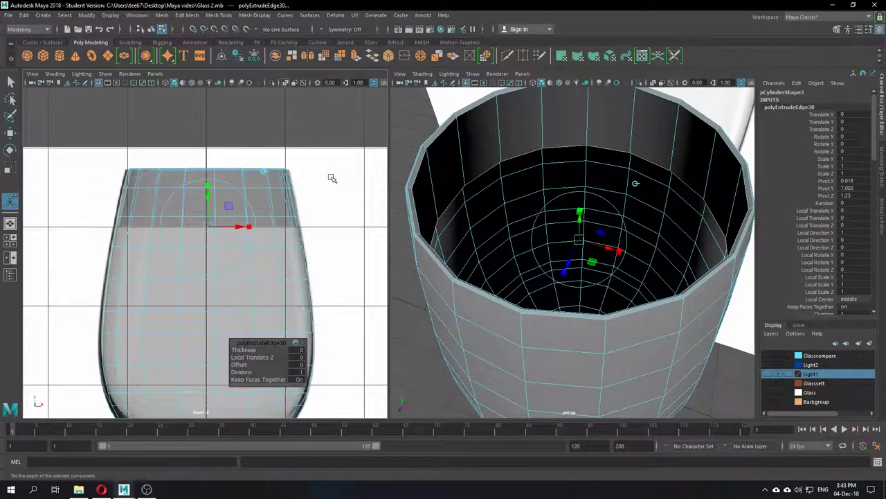
{"action": "left_click_drag", "start_coordinate": [215, 195], "coordinate": [183, 275]}
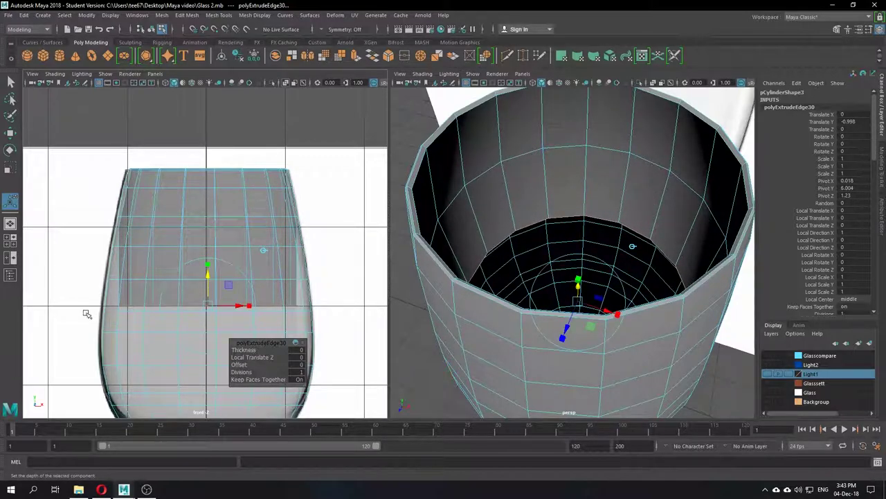
- Widen the second inner wall section's bottom loop to sit just inside the outer bowl surface
{"action": "key", "text": "r"}
{"action": "left_click_drag", "start_coordinate": [206, 305], "coordinate": [227, 312]}
{"action": "left_click_drag", "start_coordinate": [443, 311], "coordinate": [383, 243], "text": "alt"}
{"action": "middle_click_drag", "start_coordinate": [383, 243], "coordinate": [376, 182], "text": "alt"}
{"action": "middle_click_drag", "start_coordinate": [284, 305], "coordinate": [251, 316], "text": "alt"}
{"action": "left_click_drag", "start_coordinate": [495, 187], "coordinate": [509, 242], "text": "alt"}
{"action": "middle_click_drag", "start_coordinate": [509, 243], "coordinate": [506, 308], "text": "alt"}
{"action": "left_click_drag", "start_coordinate": [506, 308], "coordinate": [551, 265], "text": "alt"}
{"action": "scroll", "coordinate": [552, 291], "scroll_direction": "down", "scroll_amount": 2}
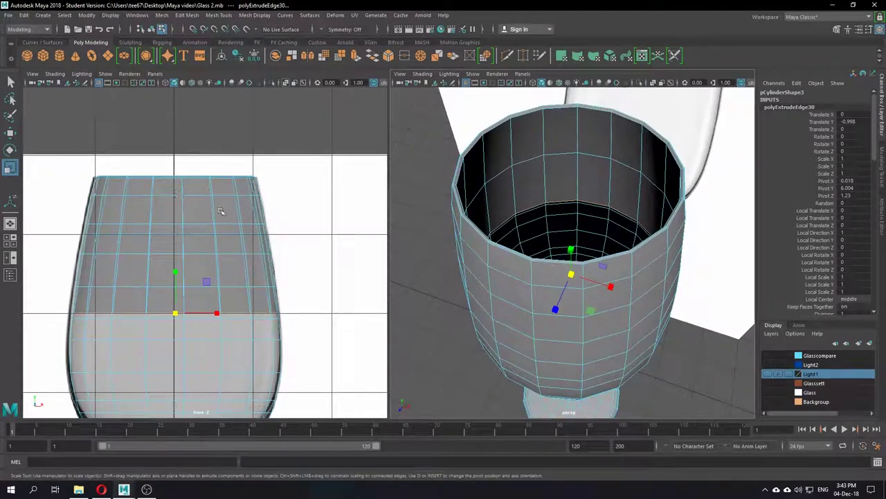
{"action": "middle_click_drag", "start_coordinate": [264, 279], "coordinate": [271, 244], "text": "alt"}
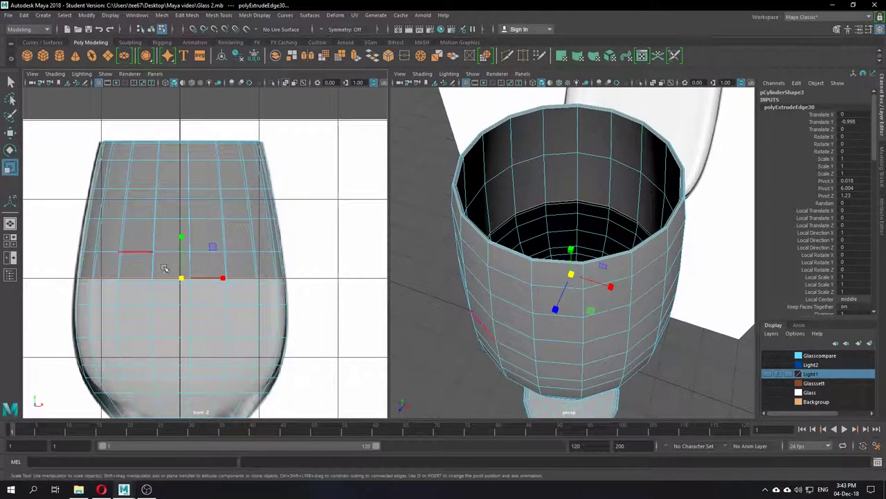
- Extrude the inner wall's open bottom loop down about 0.502 units toward the bowl's widest part
{"action": "left_click", "coordinate": [11, 134]}
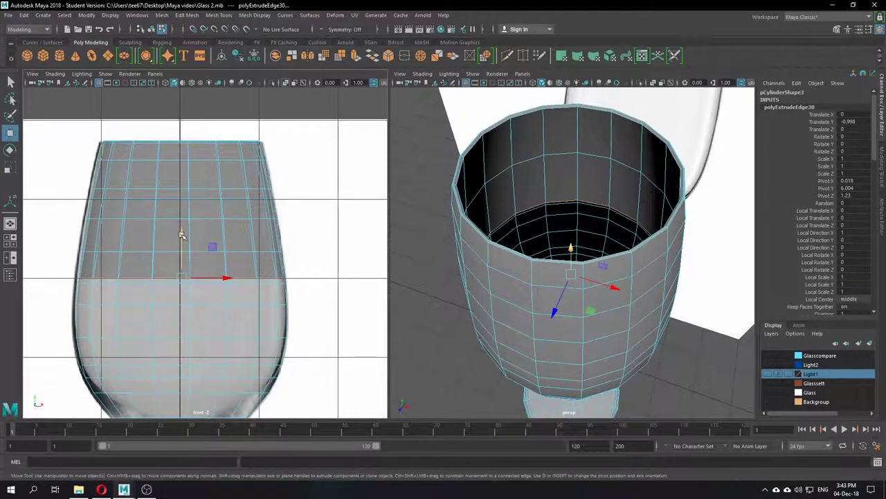
{"action": "key", "text": "ctrl+e"}
{"action": "middle_click_drag", "start_coordinate": [209, 253], "coordinate": [210, 220], "text": "alt"}
{"action": "left_click", "coordinate": [323, 191]}
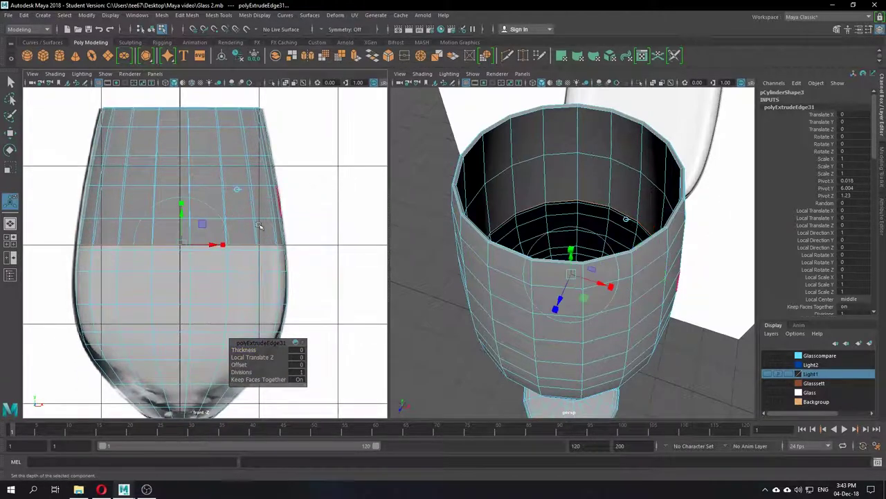
{"action": "left_click_drag", "start_coordinate": [181, 214], "coordinate": [175, 255]}
{"action": "key", "text": "t"}
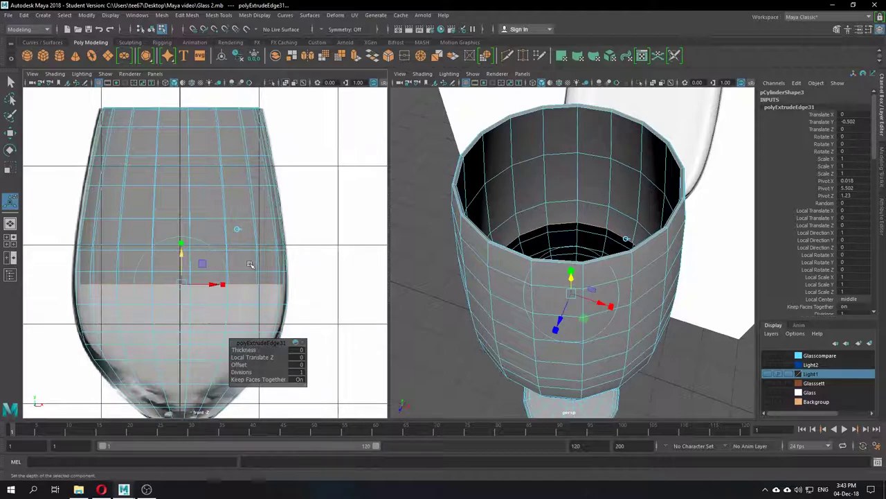
- Scale the open bottom loop up slightly, by about 1.017, to match the bowl's widest part
{"action": "scroll", "coordinate": [299, 280], "scroll_direction": "up", "scroll_amount": 2}
{"action": "scroll", "coordinate": [299, 280], "scroll_direction": "up", "scroll_amount": 2}
{"action": "middle_click_drag", "start_coordinate": [356, 329], "coordinate": [318, 241], "text": "alt"}
{"action": "key", "text": "r"}
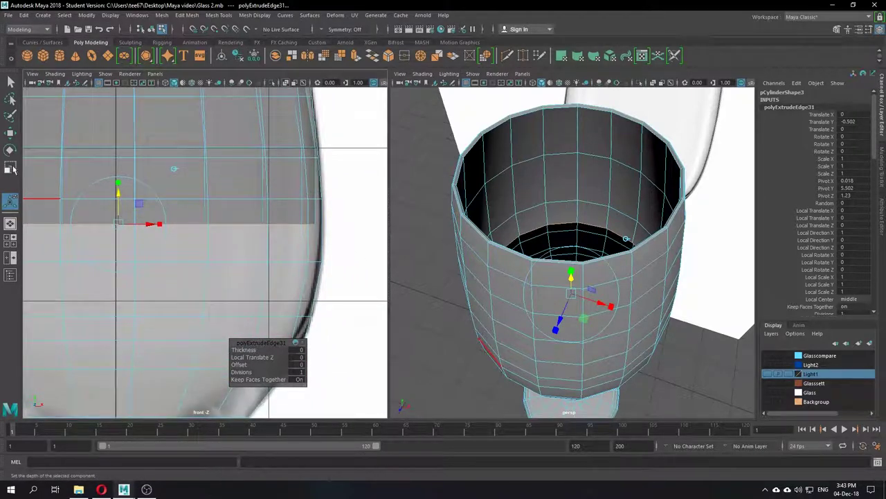
{"action": "left_click_drag", "start_coordinate": [118, 224], "coordinate": [121, 225]}
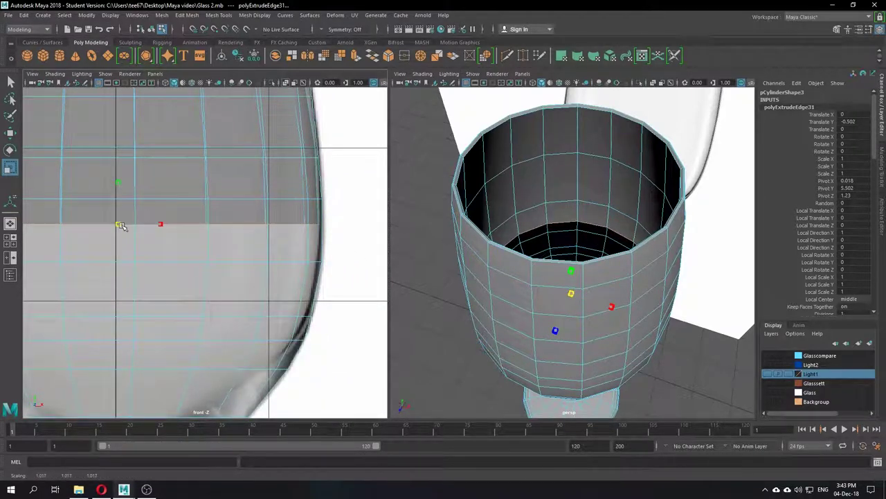
{"action": "middle_click_drag", "start_coordinate": [122, 226], "coordinate": [128, 205], "text": "alt"}
- Extrude the inner wall's bottom loop down about 0.278 units, just past the bowl's widest part
{"action": "key", "text": "w"}
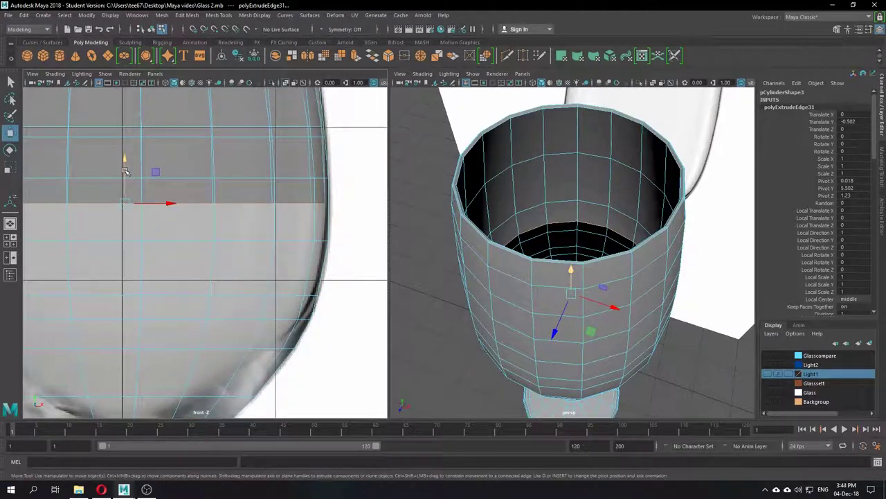
{"action": "key", "text": "ctrl+e"}
{"action": "left_click", "coordinate": [347, 148]}
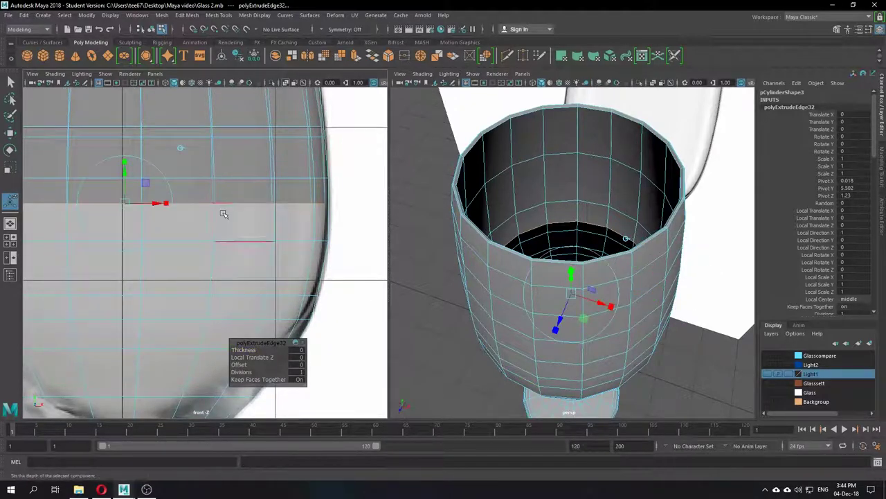
{"action": "left_click_drag", "start_coordinate": [126, 173], "coordinate": [117, 217]}
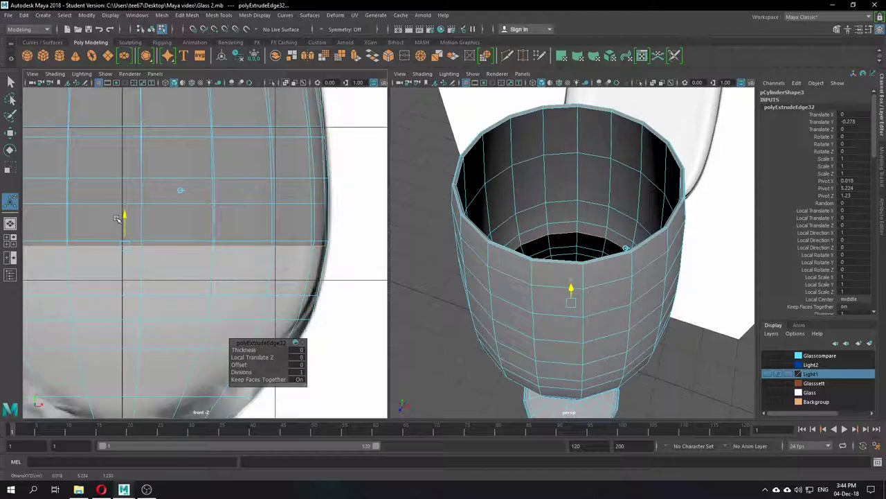
- Scale the new bottom loop inward to about 0.992 where the bowl begins to narrow
{"action": "middle_click_drag", "start_coordinate": [331, 262], "coordinate": [341, 218], "text": "alt"}
{"action": "middle_click_drag", "start_coordinate": [305, 273], "coordinate": [308, 264], "text": "alt"}
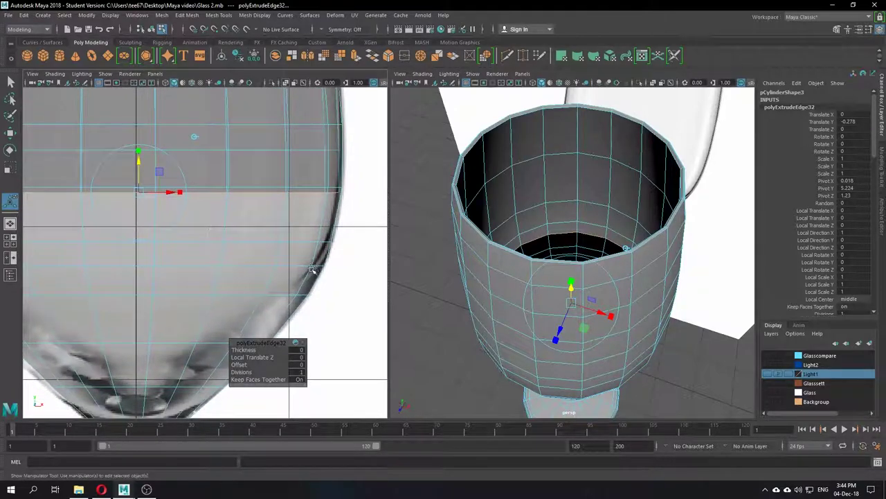
{"action": "left_click_drag", "start_coordinate": [309, 264], "coordinate": [324, 266], "text": "alt"}
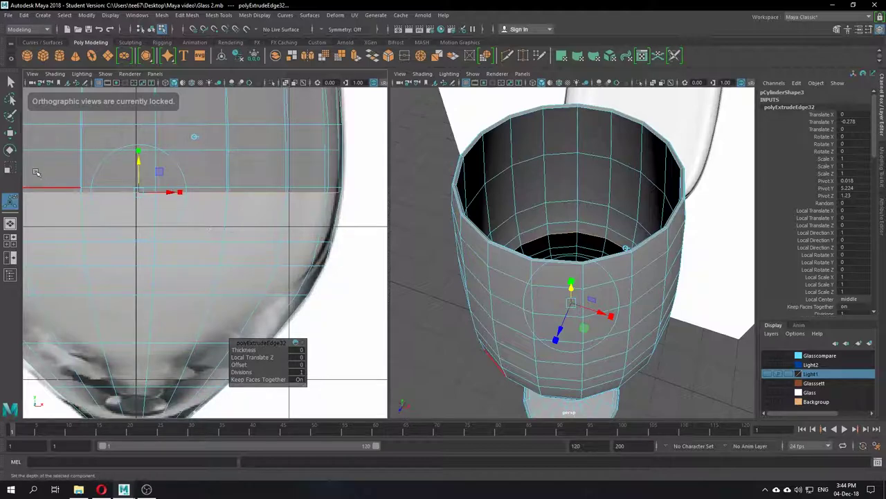
{"action": "key", "text": "r"}
{"action": "left_click_drag", "start_coordinate": [137, 192], "coordinate": [137, 194]}
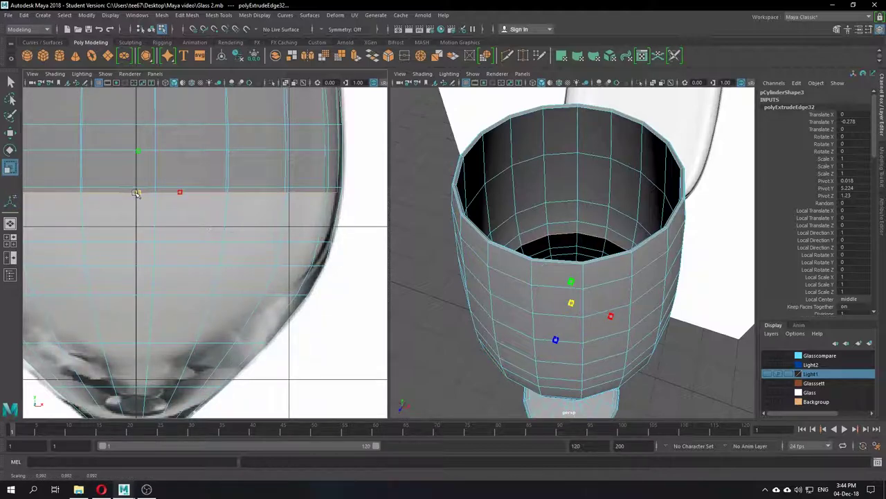
- Extrude the inner wall's bottom loop down about 0.326 units into the narrowing part of the bowl
{"action": "key", "text": "w"}
{"action": "key", "text": "ctrl+e"}
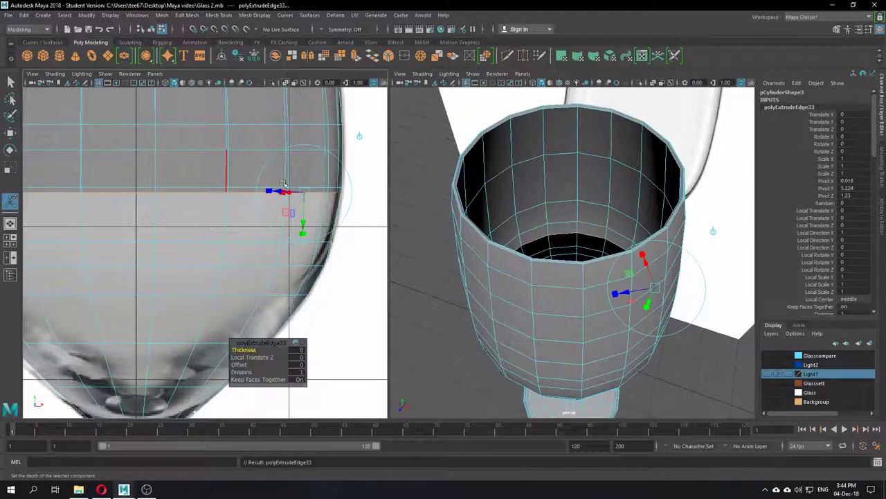
{"action": "left_click", "coordinate": [360, 136]}
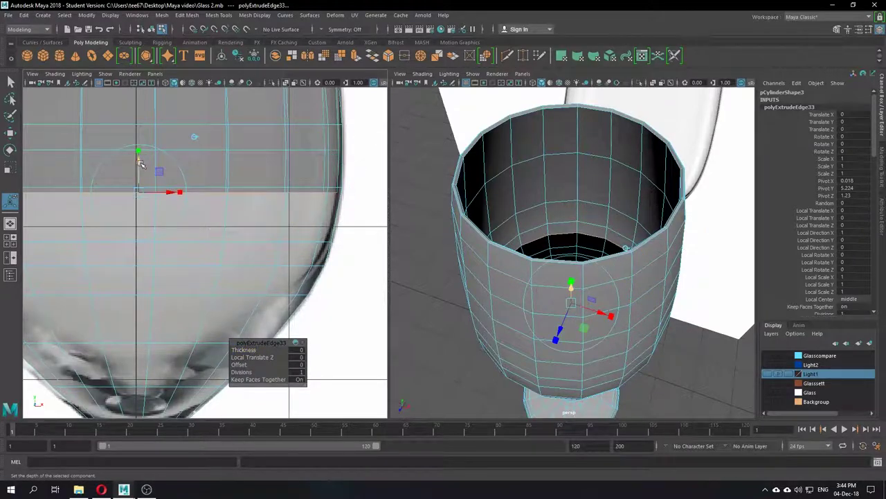
{"action": "left_click_drag", "start_coordinate": [140, 164], "coordinate": [139, 212]}
- Scale the inner wall's open bottom loop slightly inward to follow the narrowing bowl
{"action": "scroll", "coordinate": [515, 333], "scroll_direction": "down", "scroll_amount": 5}
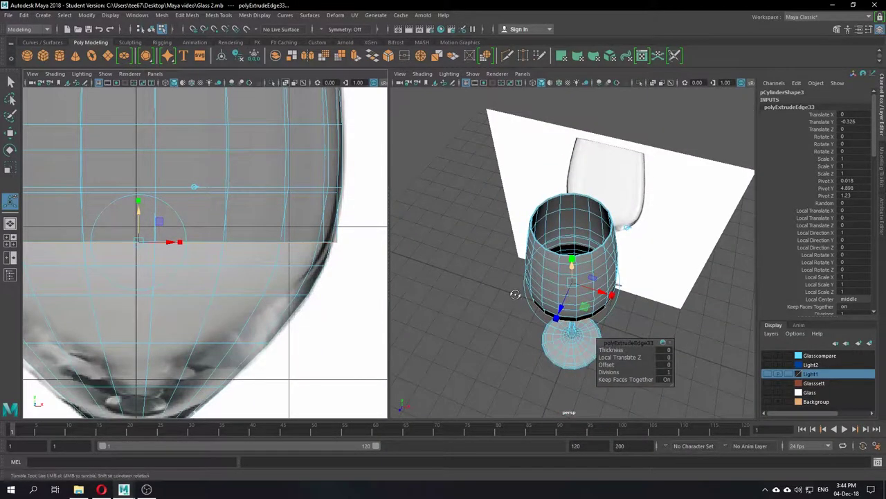
{"action": "left_click_drag", "start_coordinate": [516, 295], "coordinate": [526, 248], "text": "alt"}
{"action": "middle_click_drag", "start_coordinate": [321, 239], "coordinate": [344, 210], "text": "alt"}
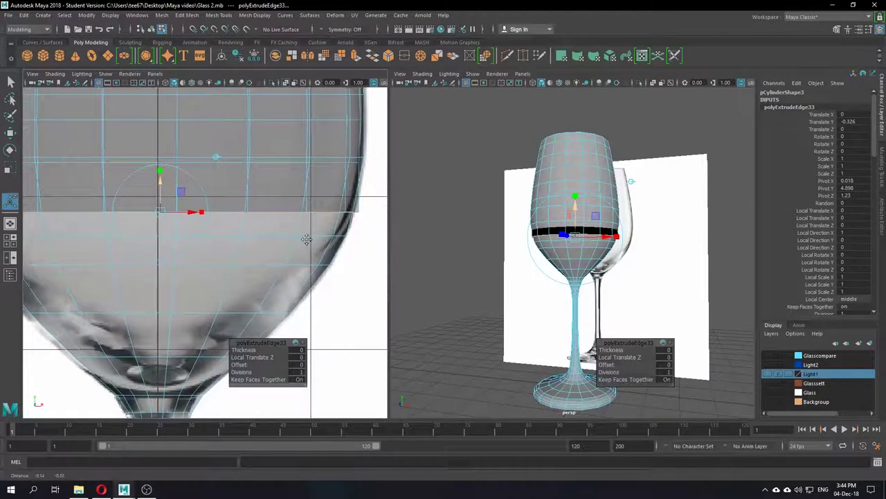
{"action": "key", "text": "r"}
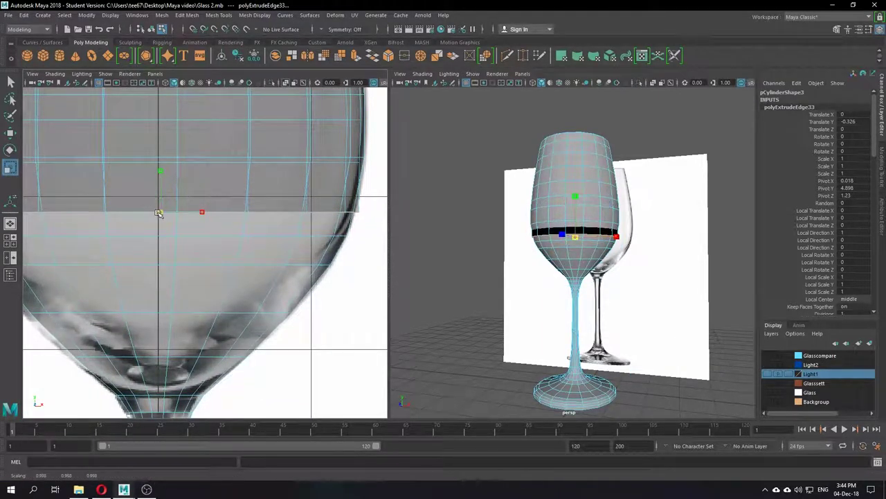
{"action": "left_click_drag", "start_coordinate": [160, 212], "coordinate": [146, 216]}
{"action": "key", "text": "w"}
- Extrude the inner wall's bottom loop down about 0.232 units and scale it slightly inward to follow the bowl
{"action": "middle_click_drag", "start_coordinate": [165, 227], "coordinate": [168, 223], "text": "alt"}
{"action": "key", "text": "ctrl+e"}
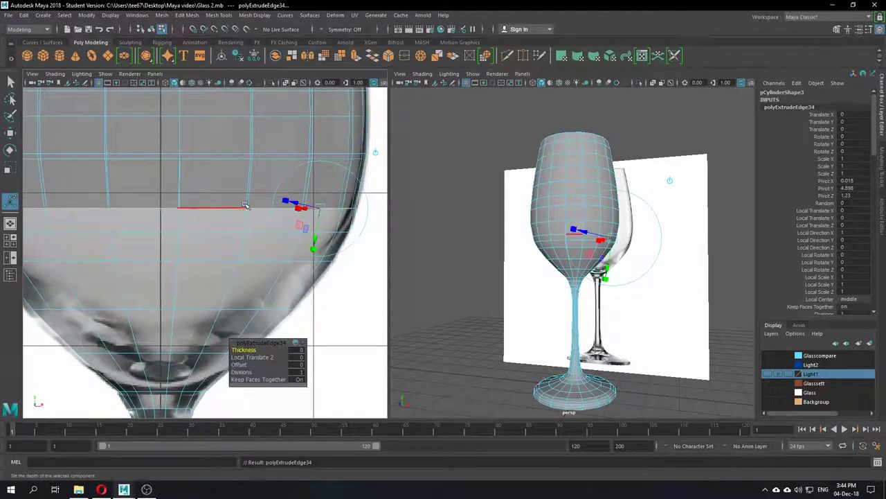
{"action": "left_click", "coordinate": [375, 153]}
{"action": "left_click_drag", "start_coordinate": [152, 179], "coordinate": [145, 243]}
{"action": "key", "text": "r"}
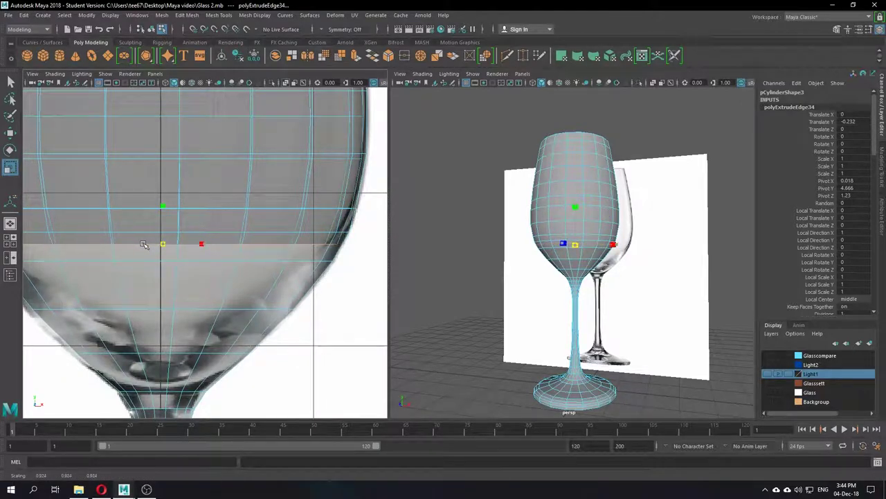
- Extrude the inner wall's bottom loop down about 0.341 units and fit its width and height to the tapering bowl
{"action": "key", "text": "ctrl+e"}
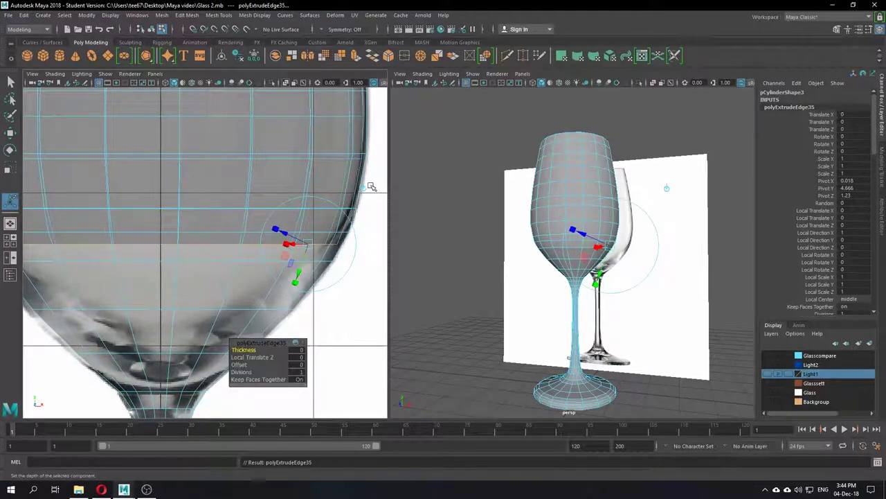
{"action": "left_click_drag", "start_coordinate": [163, 221], "coordinate": [142, 268]}
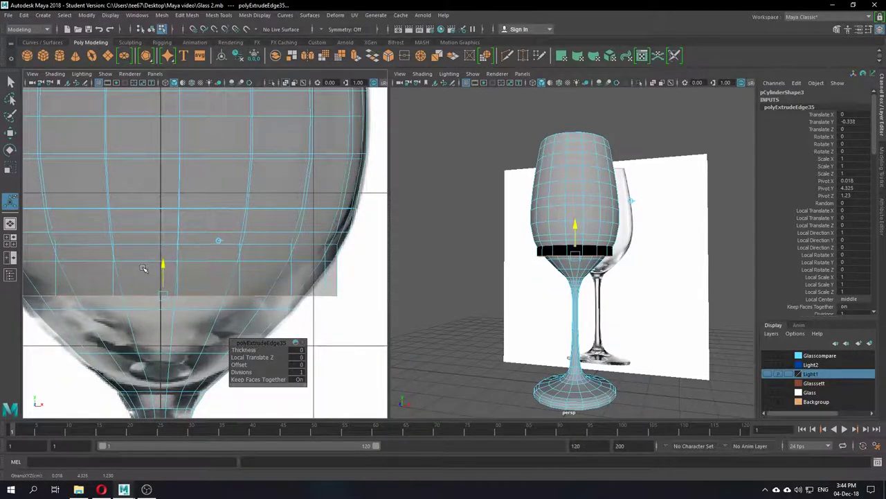
{"action": "key", "text": "r"}
{"action": "left_click_drag", "start_coordinate": [163, 298], "coordinate": [109, 303]}
{"action": "key", "text": "w"}
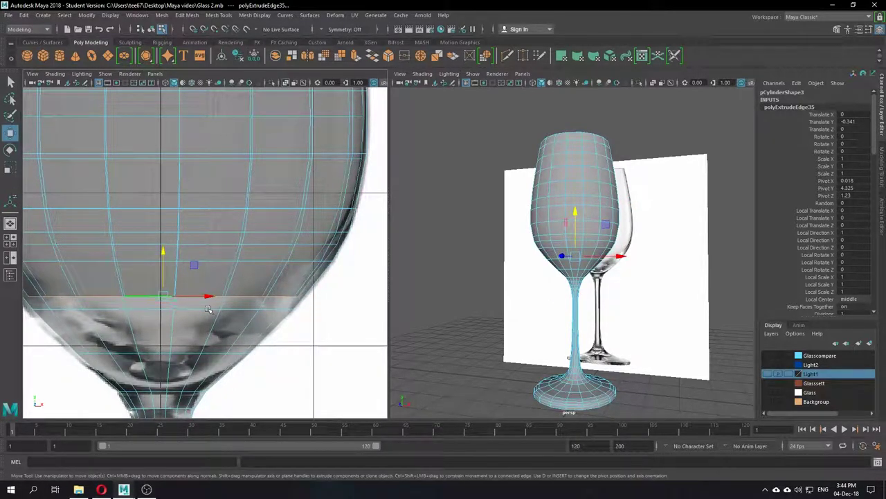
{"action": "middle_click_drag", "start_coordinate": [212, 302], "coordinate": [244, 251], "text": "alt"}
{"action": "mouse_move", "coordinate": [194, 205]}
{"action": "left_mouse_down"}
{"action": "mouse_move", "coordinate": [194, 228]}
{"action": "mouse_move", "coordinate": [181, 204]}
{"action": "left_mouse_up"}
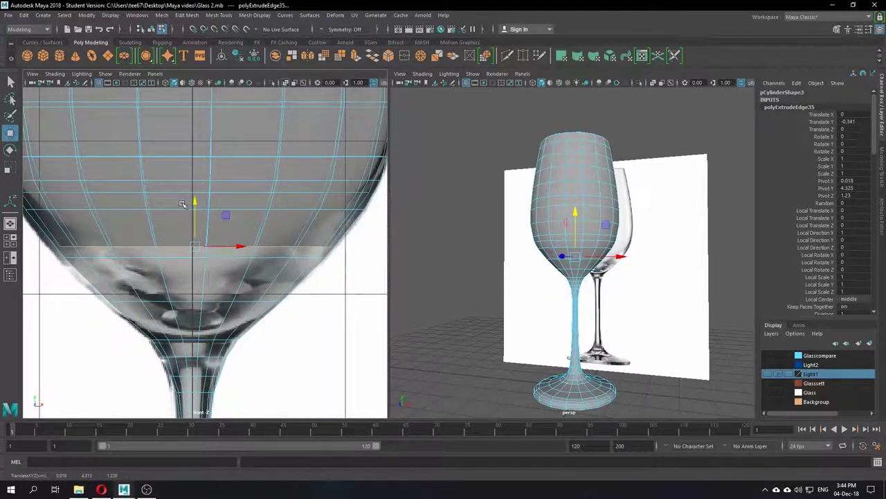
- Extrude the bottom loop down about 0.272 units and scale it inward to about 0.70
{"action": "key", "text": "ctrl+e"}
{"action": "left_click", "coordinate": [367, 191]}
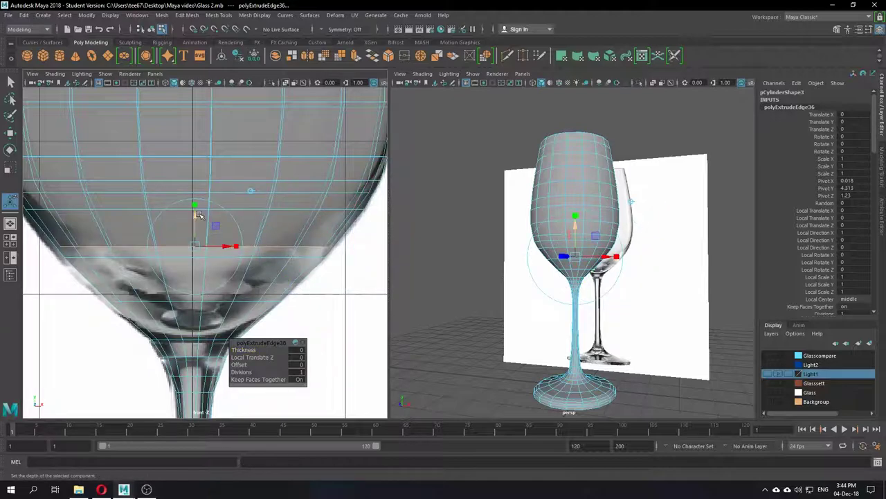
{"action": "left_click_drag", "start_coordinate": [195, 216], "coordinate": [142, 284]}
{"action": "key", "text": "r"}
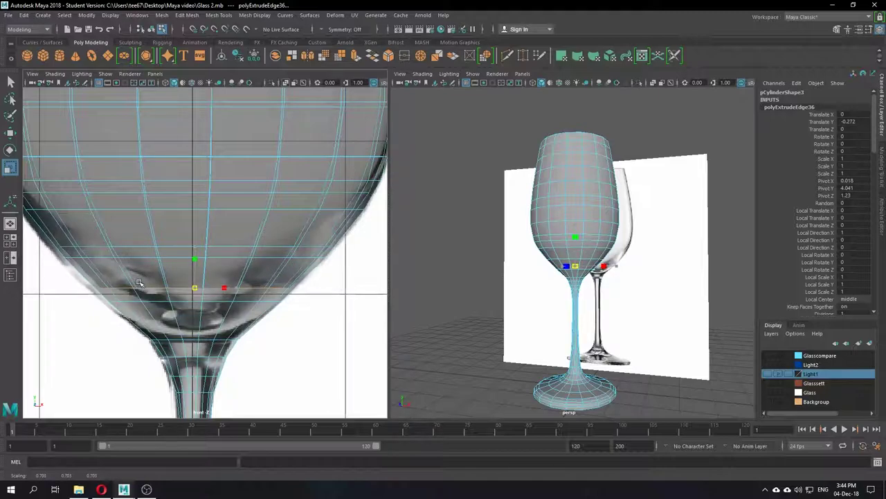
{"action": "left_click_drag", "start_coordinate": [138, 282], "coordinate": [137, 282]}
- Extrude the bottom loop down about 0.27 units toward the stem and scale it inward to about 0.43
{"action": "middle_click_drag", "start_coordinate": [293, 278], "coordinate": [279, 270], "text": "alt"}
{"action": "right_click_drag", "start_coordinate": [279, 270], "coordinate": [316, 254], "text": "alt"}
{"action": "middle_click_drag", "start_coordinate": [316, 254], "coordinate": [308, 222], "text": "alt"}
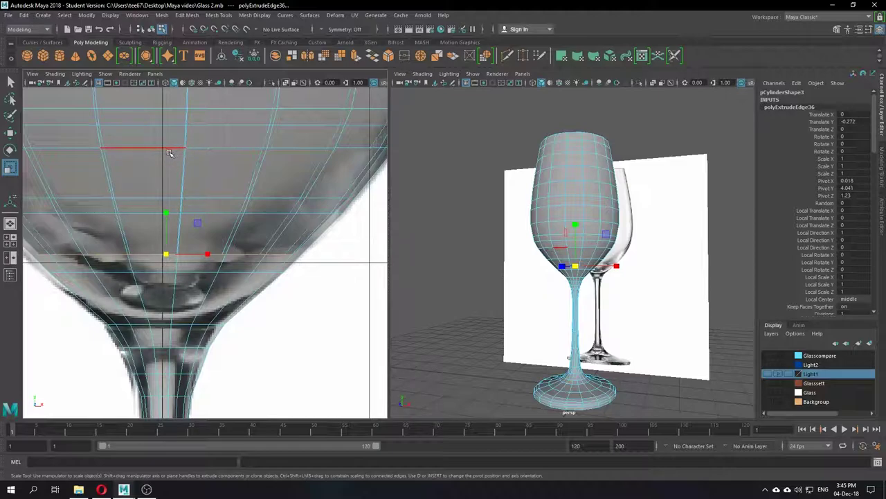
{"action": "key", "text": "ctrl+e"}
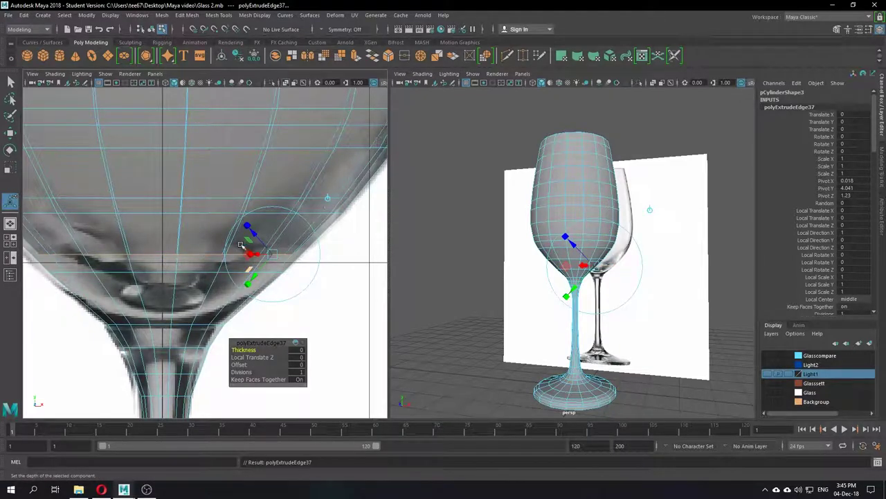
{"action": "left_click", "coordinate": [331, 199]}
{"action": "middle_click_drag", "start_coordinate": [206, 208], "coordinate": [238, 178], "text": "alt"}
{"action": "left_click_drag", "start_coordinate": [199, 216], "coordinate": [95, 277]}
{"action": "key", "text": "r"}
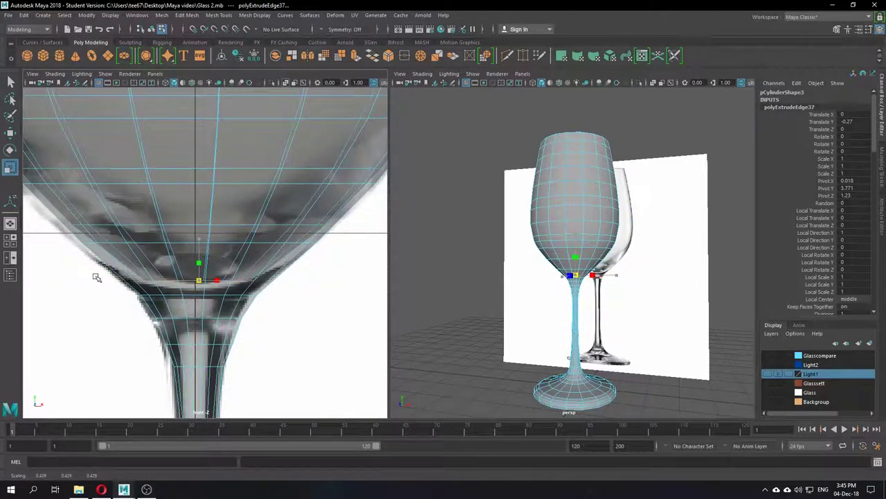
- Raise the bottom loop about 0.045 units and scale it outward to about 1.37 to match the bowl's curved base
{"action": "key", "text": "w"}
{"action": "left_click_drag", "start_coordinate": [198, 246], "coordinate": [197, 236]}
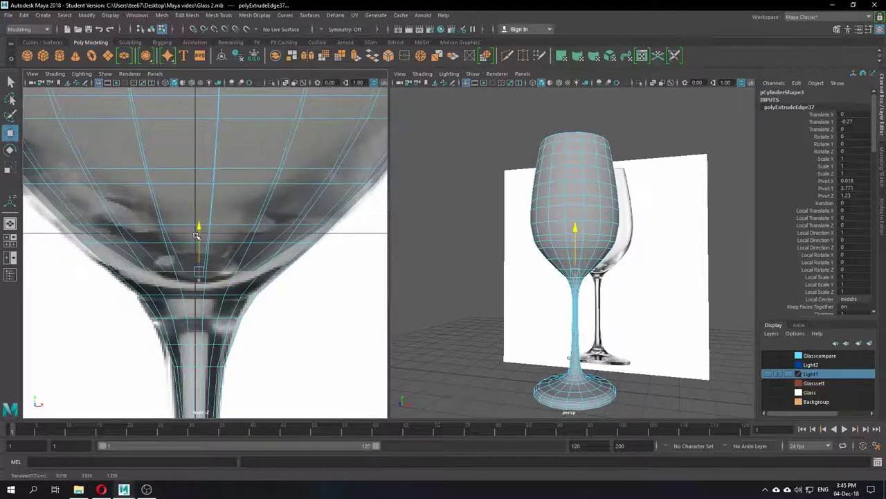
{"action": "key", "text": "r"}
{"action": "left_click_drag", "start_coordinate": [195, 272], "coordinate": [226, 270]}
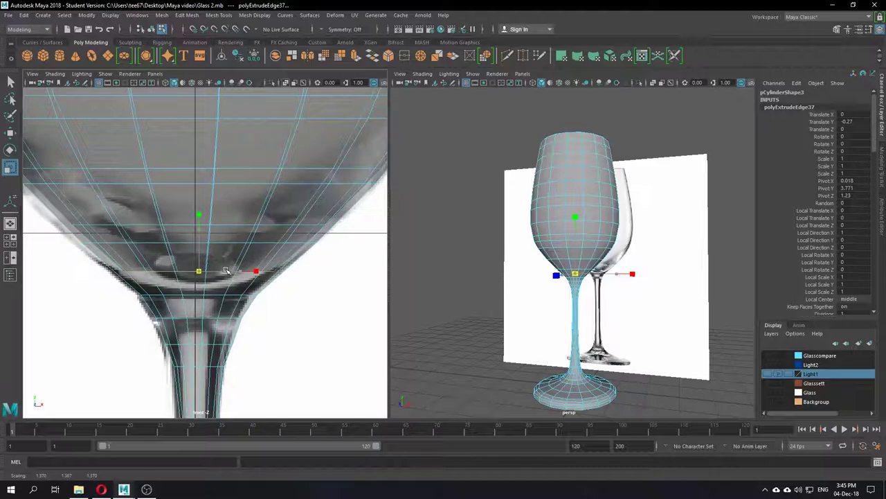
- Extrude the bottom loop down about 0.038 units and scale it inward along the base of the bowl
{"action": "middle_click_drag", "start_coordinate": [289, 319], "coordinate": [286, 254], "text": "alt"}
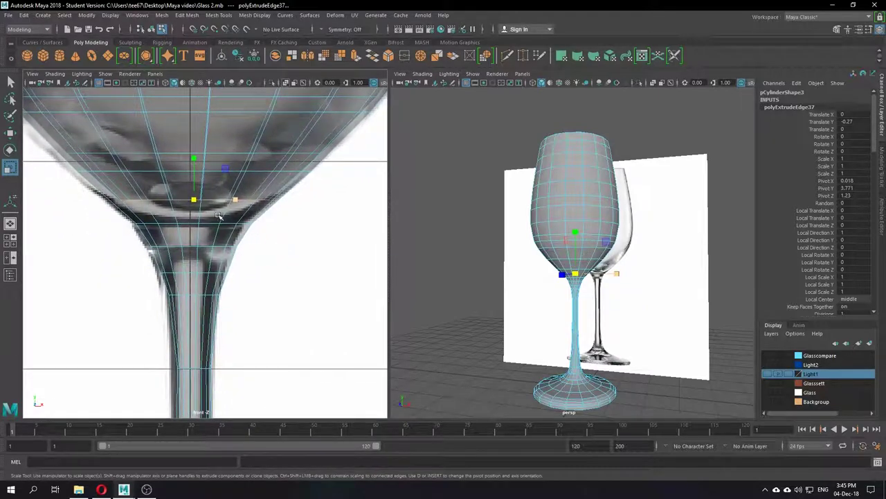
{"action": "key", "text": "ctrl+e"}
{"action": "left_click", "coordinate": [307, 142]}
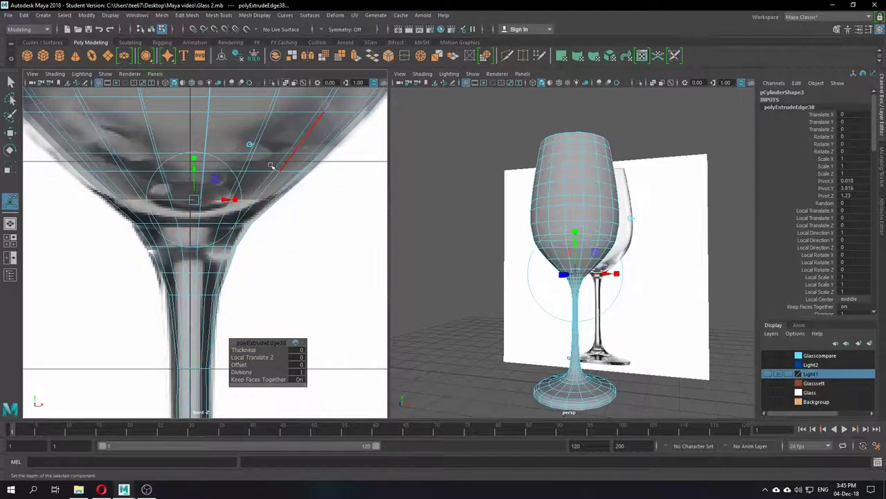
{"action": "left_click_drag", "start_coordinate": [195, 169], "coordinate": [194, 177]}
{"action": "key", "text": "r"}
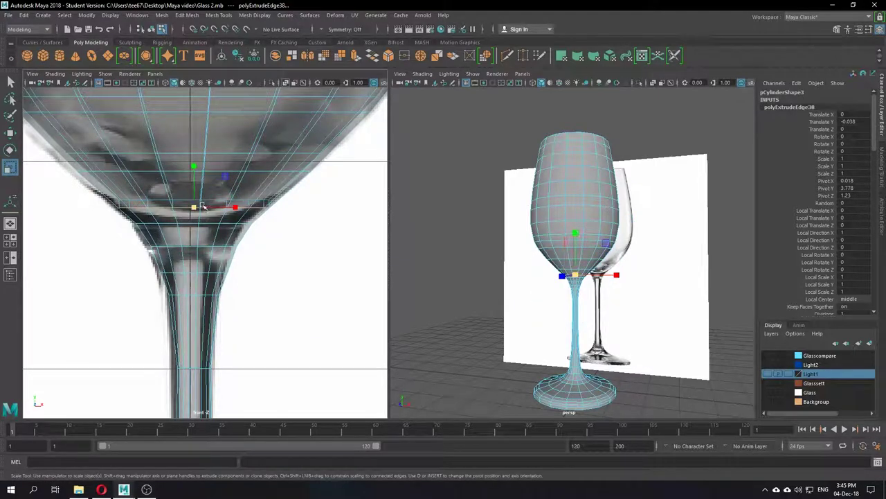
{"action": "left_click_drag", "start_coordinate": [195, 208], "coordinate": [175, 209]}
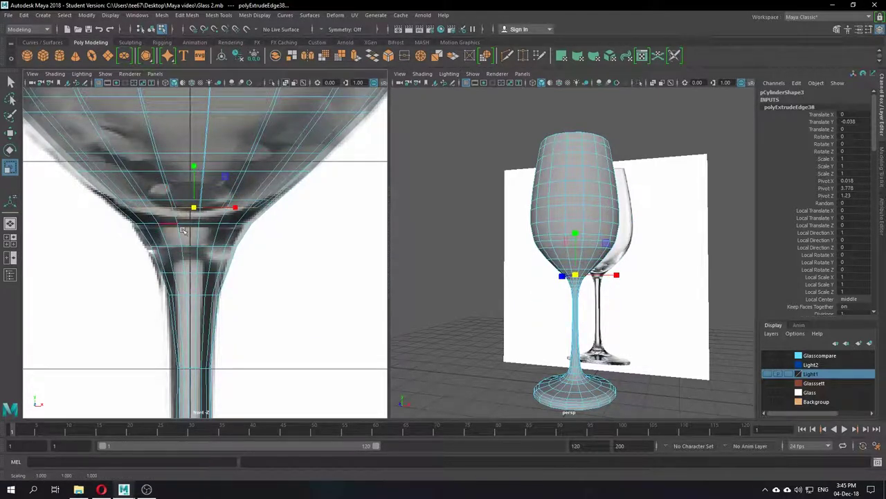
- Extrude the bottom loop down another 0.028 units or so and narrow it to follow the bowl's rounded base
{"action": "scroll", "coordinate": [202, 204], "scroll_direction": "up", "scroll_amount": 4}
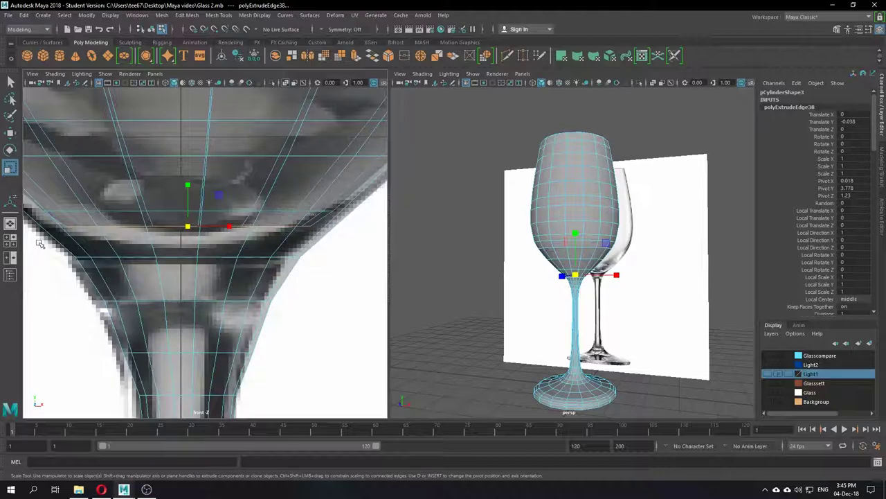
{"action": "key", "text": "ctrl+e"}
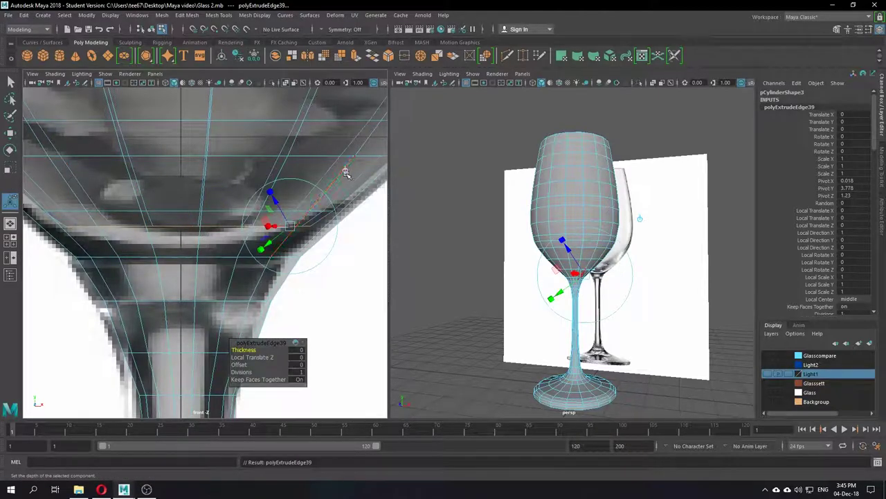
{"action": "left_click", "coordinate": [346, 171]}
{"action": "left_click_drag", "start_coordinate": [187, 195], "coordinate": [187, 206]}
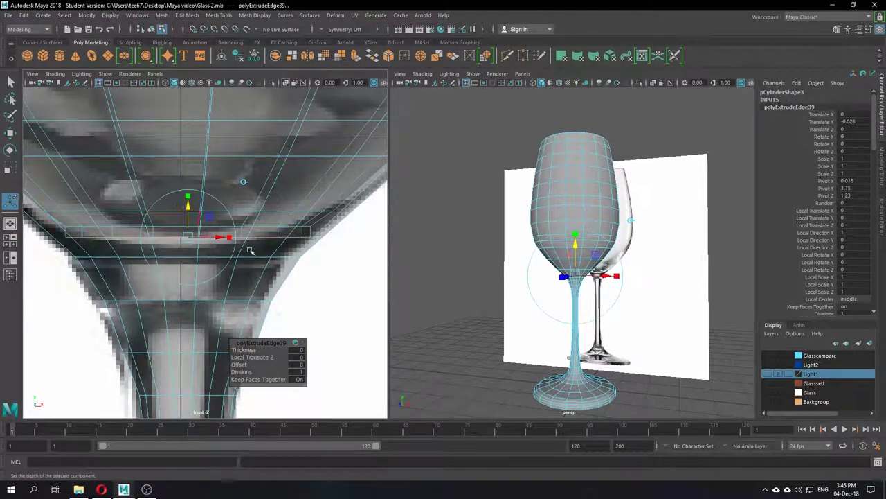
{"action": "key", "text": "r"}
{"action": "left_click_drag", "start_coordinate": [188, 238], "coordinate": [160, 239]}
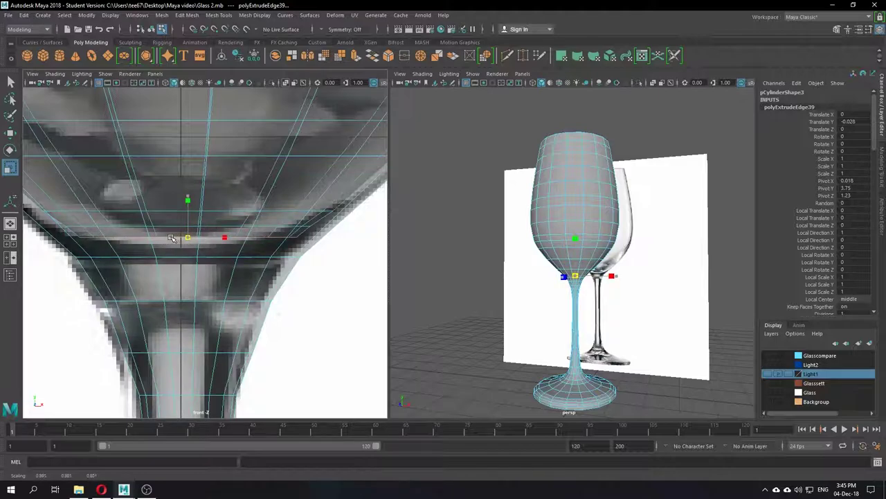
- Extrude the bottom loop down about 0.049 units just above the stem and scale it inward
{"action": "key", "text": "ctrl+e"}
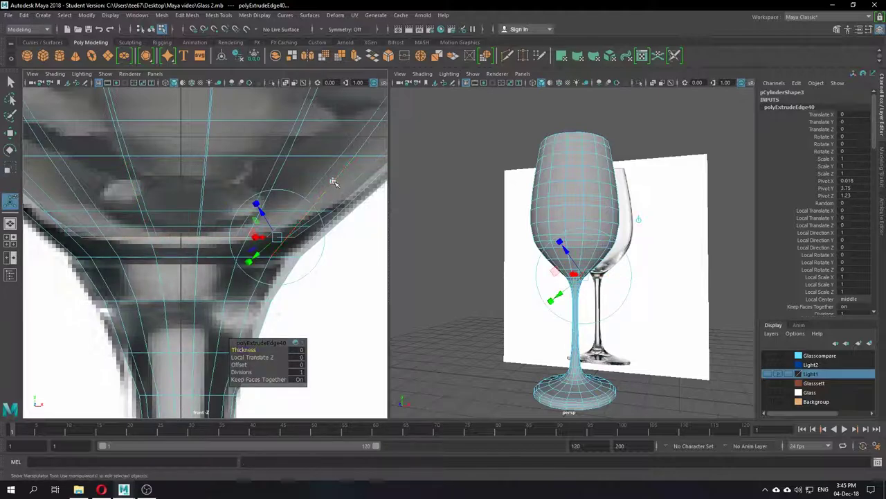
{"action": "left_click", "coordinate": [345, 169]}
{"action": "left_click_drag", "start_coordinate": [188, 211], "coordinate": [164, 254]}
{"action": "key", "text": "r"}
{"action": "middle_click_drag", "start_coordinate": [165, 254], "coordinate": [166, 234], "text": "alt"}
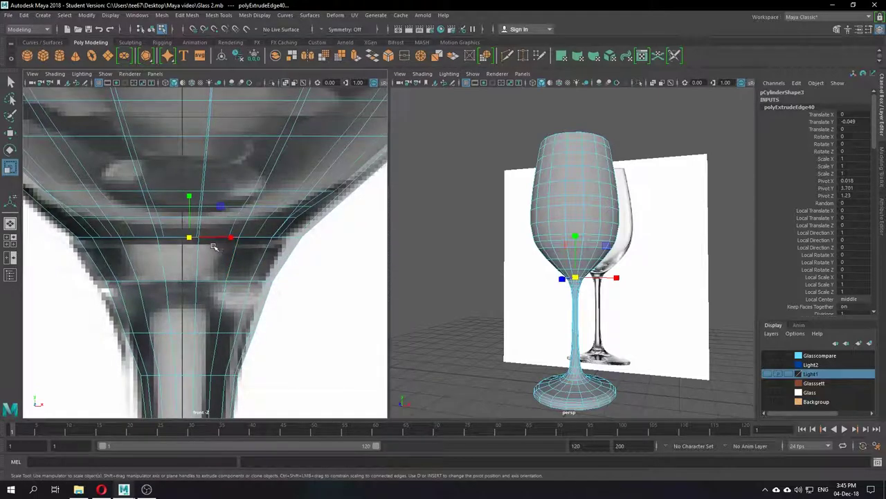
- Extrude the bottom loop down about 0.052 units and shrink it to a small hole at the bowl's center
{"action": "key", "text": "ctrl+e"}
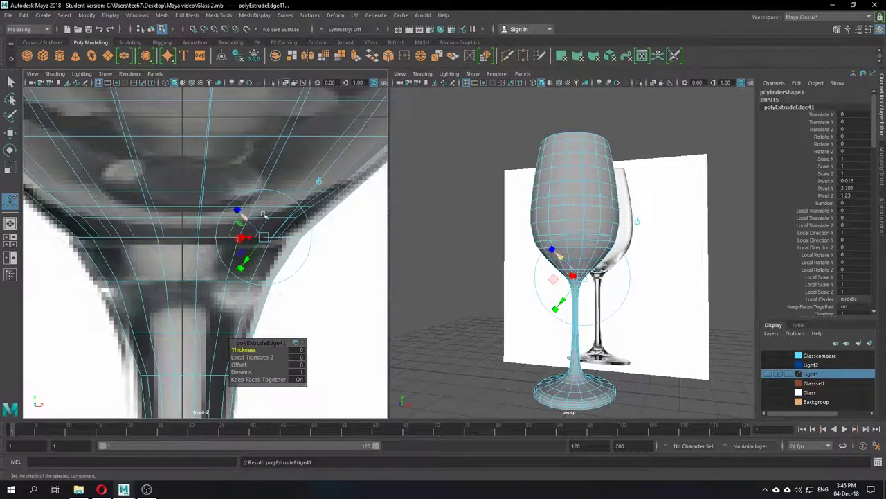
{"action": "left_click_drag", "start_coordinate": [188, 202], "coordinate": [114, 255]}
{"action": "key", "text": "r"}
- Scale down the small center hole a little more, working from above inside the bowl
{"action": "left_click_drag", "start_coordinate": [476, 223], "coordinate": [495, 286], "text": "alt"}
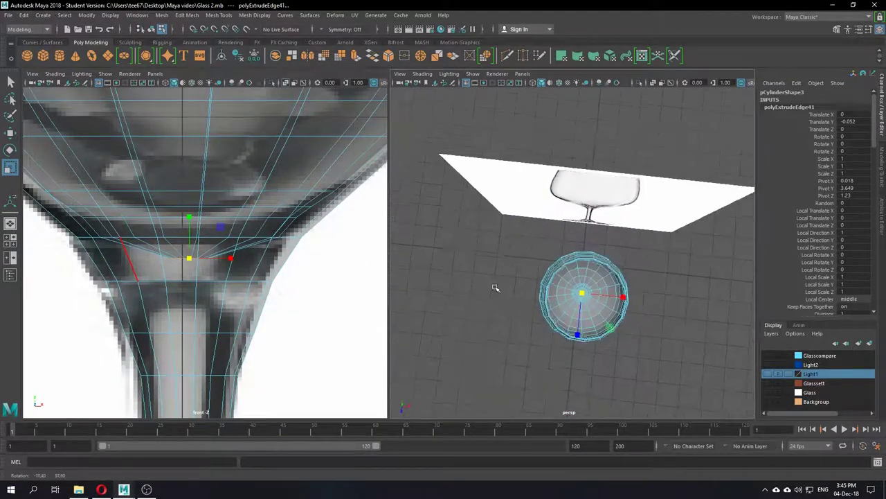
{"action": "middle_click_drag", "start_coordinate": [494, 287], "coordinate": [447, 204], "text": "alt"}
{"action": "right_click_drag", "start_coordinate": [447, 204], "coordinate": [556, 236], "text": "alt"}
{"action": "middle_click_drag", "start_coordinate": [436, 119], "coordinate": [493, 194], "text": "alt"}
{"action": "scroll", "coordinate": [493, 193], "scroll_direction": "up", "scroll_amount": 10}
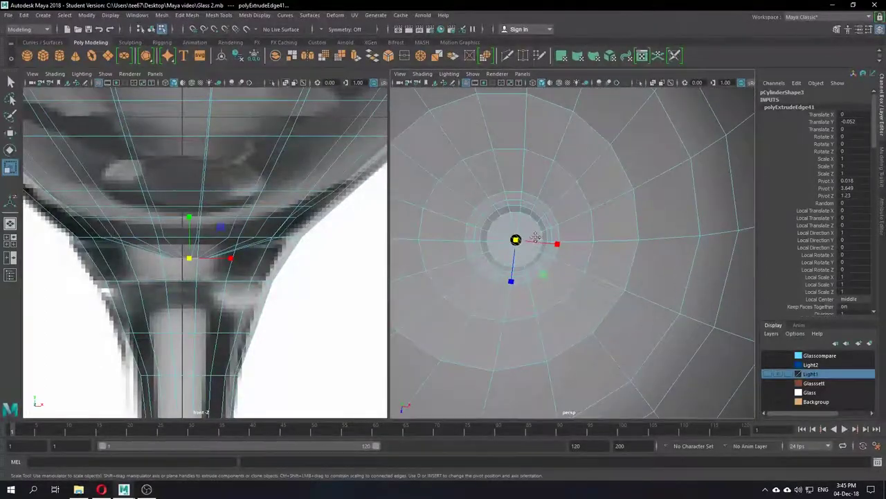
{"action": "key", "text": "f"}
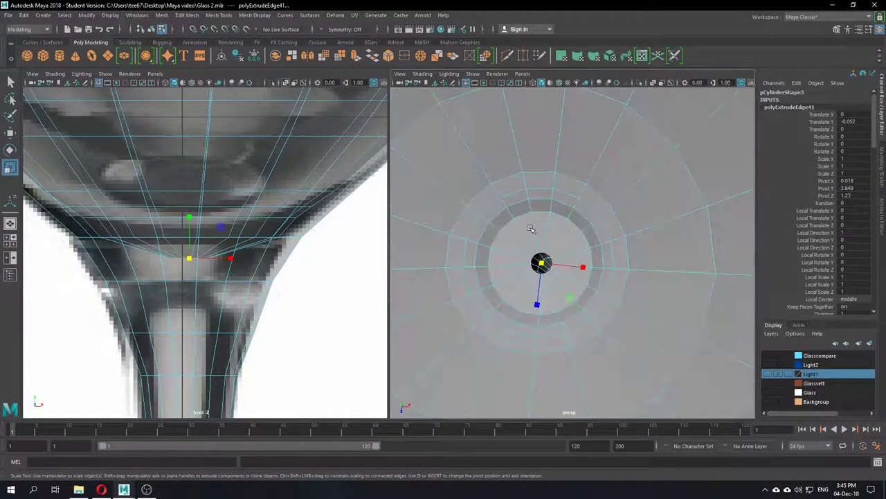
{"action": "scroll", "coordinate": [533, 230], "scroll_direction": "up", "scroll_amount": 5}
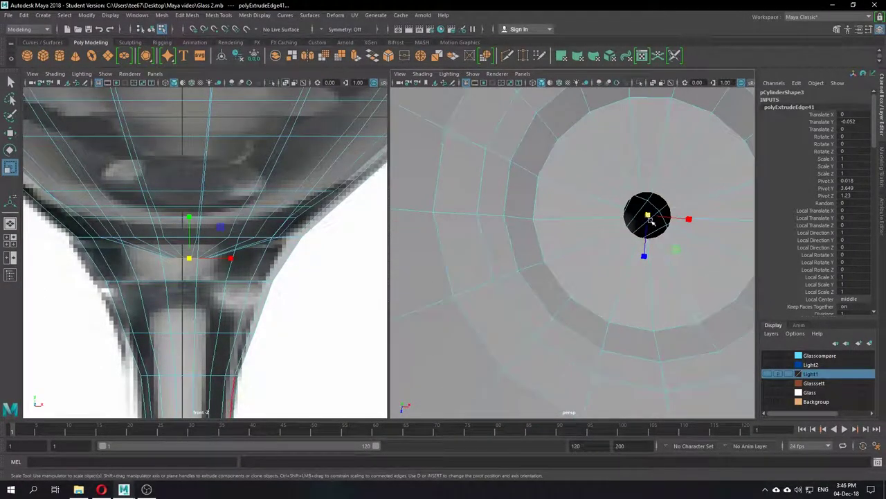
{"action": "mouse_move", "coordinate": [648, 215]}
{"action": "left_mouse_down"}
{"action": "mouse_move", "coordinate": [617, 216]}
{"action": "mouse_move", "coordinate": [682, 216]}
{"action": "mouse_move", "coordinate": [642, 215]}
{"action": "left_mouse_up"}
- Fill the small hole at the center of the inner bowl's bottom with a face
{"action": "middle_click_drag", "start_coordinate": [741, 232], "coordinate": [662, 232], "text": "alt"}
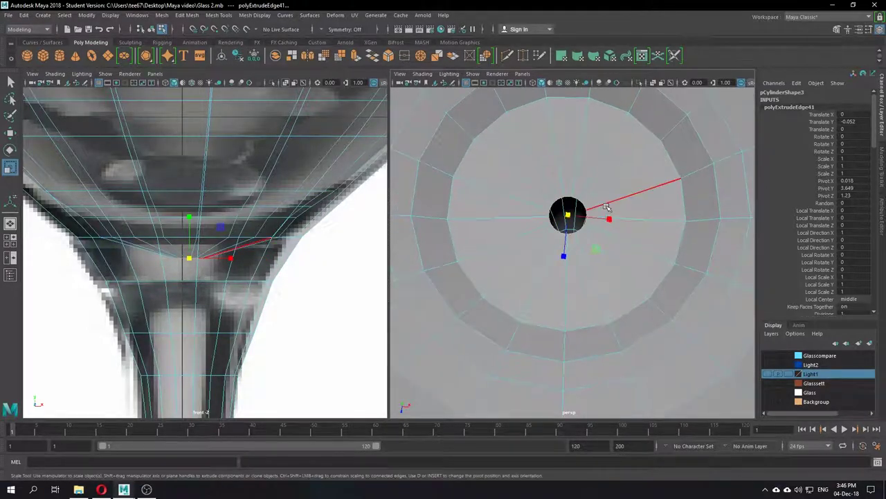
{"action": "left_click", "coordinate": [372, 59]}
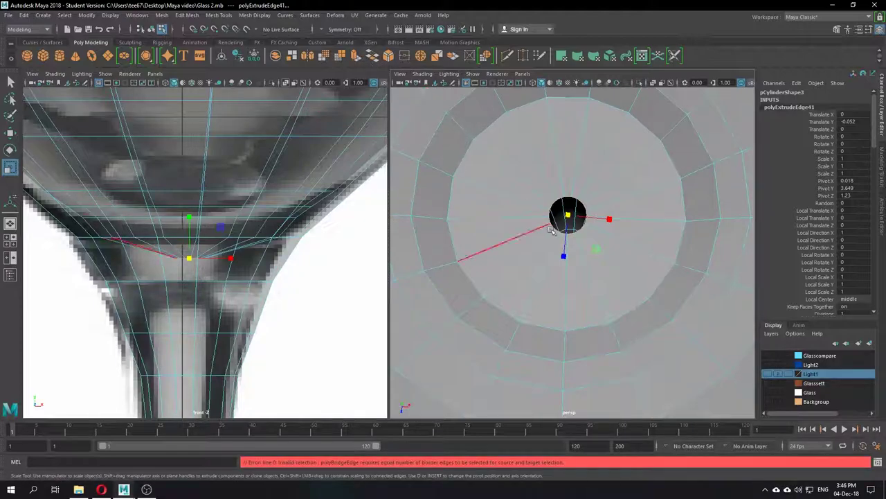
{"action": "left_click", "coordinate": [378, 58]}
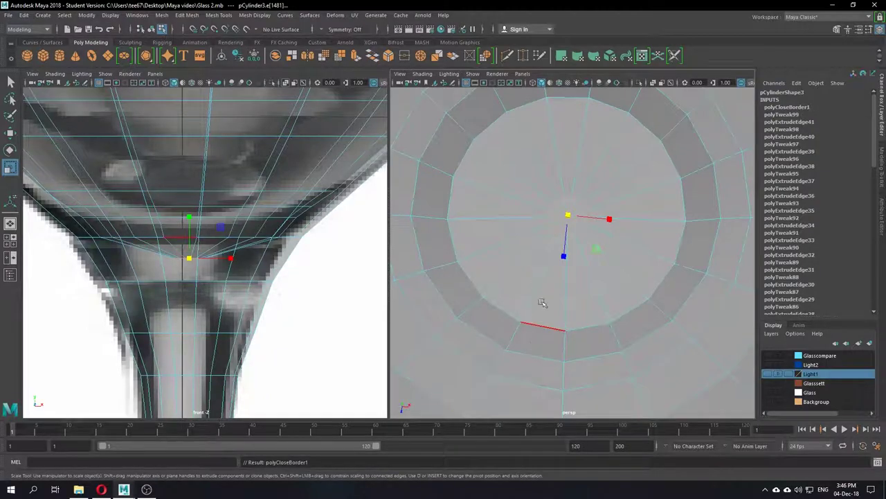
- Return the glass to object mode, deselect it, and inspect the whole closed model
{"action": "scroll", "coordinate": [538, 288], "scroll_direction": "down", "scroll_amount": 12}
{"action": "left_click", "coordinate": [570, 279]}
{"action": "right_click_drag", "start_coordinate": [571, 256], "coordinate": [613, 211]}
{"action": "left_click", "coordinate": [633, 283]}
{"action": "scroll", "coordinate": [602, 298], "scroll_direction": "up", "scroll_amount": 8}
{"action": "left_click_drag", "start_coordinate": [594, 301], "coordinate": [591, 243], "text": "alt"}
{"action": "scroll", "coordinate": [267, 200], "scroll_direction": "down", "scroll_amount": 10}
{"action": "scroll", "coordinate": [267, 201], "scroll_direction": "up", "scroll_amount": 5}
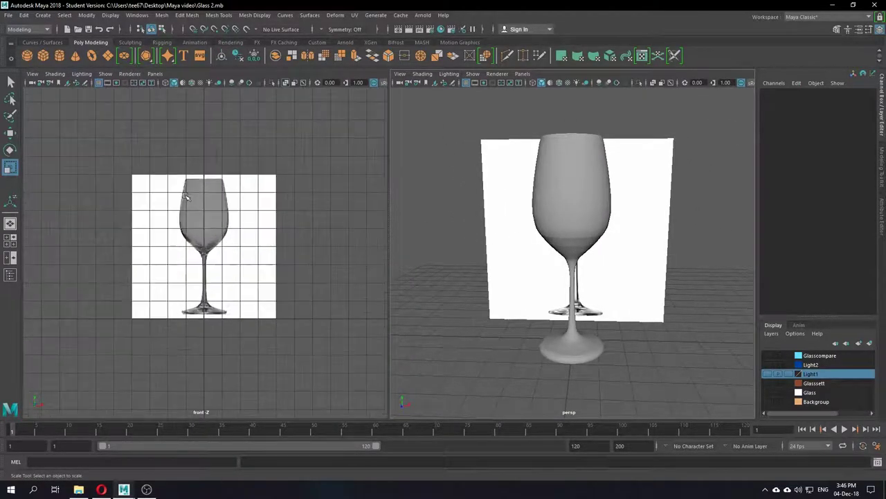
- Select the whole wine glass and open the Hypershade material editor
{"action": "left_click_drag", "start_coordinate": [510, 270], "coordinate": [615, 283], "text": "alt"}
{"action": "key", "text": "space"}
{"action": "left_click_drag", "start_coordinate": [350, 261], "coordinate": [388, 275], "text": "alt"}
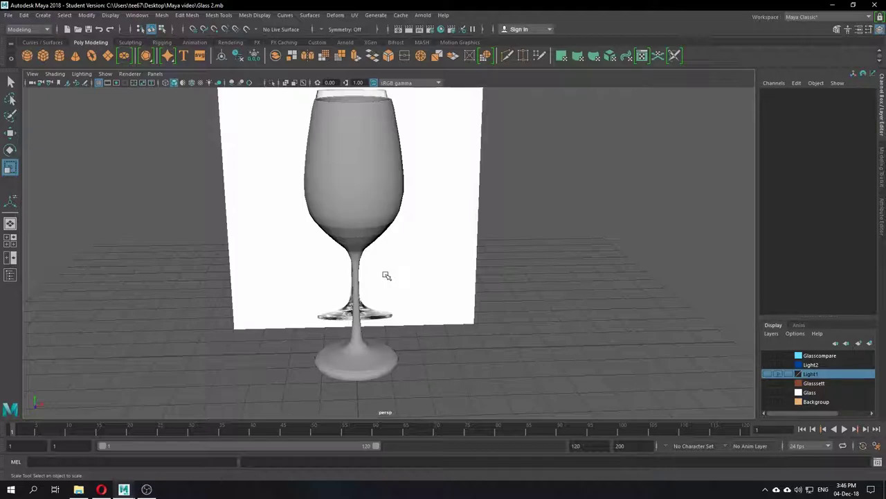
{"action": "left_click", "coordinate": [356, 189]}
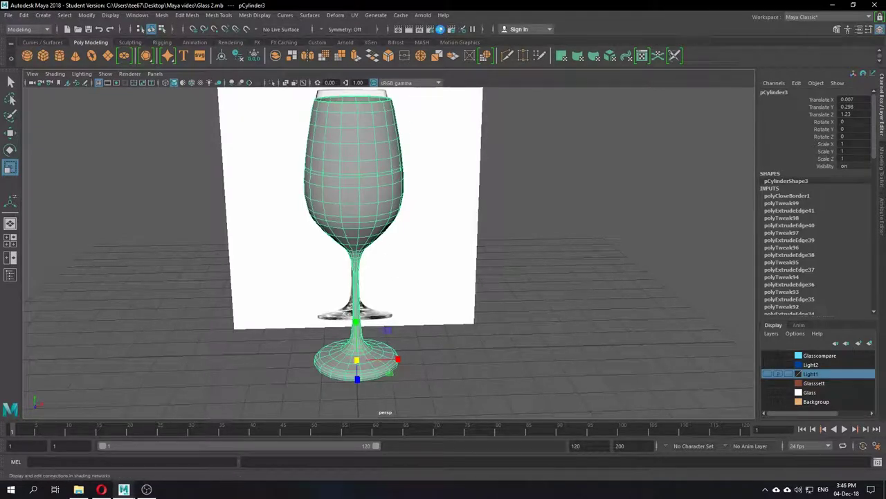
{"action": "left_click", "coordinate": [440, 29]}
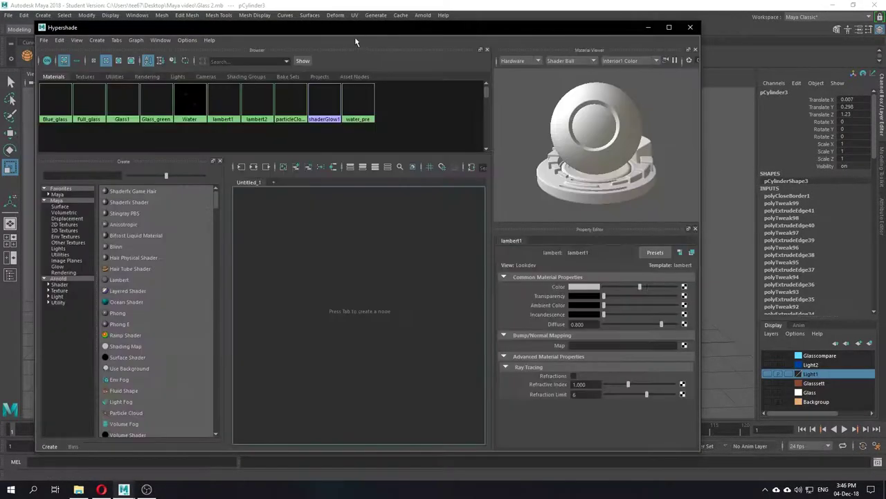
{"action": "mouse_move", "coordinate": [363, 28]}
{"action": "left_mouse_down"}
{"action": "mouse_move", "coordinate": [408, 60]}
{"action": "mouse_move", "coordinate": [349, 61]}
{"action": "mouse_move", "coordinate": [414, 23]}
{"action": "mouse_move", "coordinate": [380, 30]}
{"action": "left_mouse_up"}
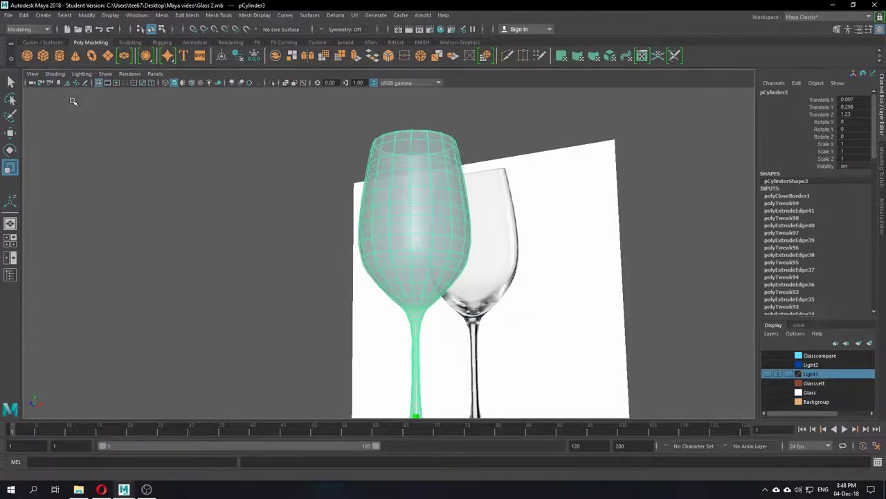
- Turn on smooth mesh preview for the glass and inspect the smoothed shape with the glass deselected
{"action": "left_click", "coordinate": [269, 219]}
{"action": "left_click_drag", "start_coordinate": [269, 220], "coordinate": [376, 242], "text": "alt"}
{"action": "left_click", "coordinate": [371, 232]}
{"action": "key", "text": "3"}
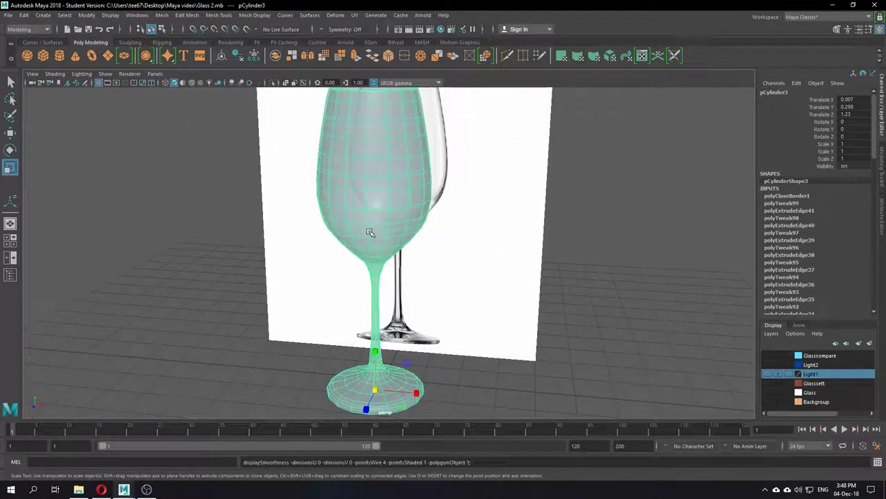
{"action": "left_click", "coordinate": [592, 275]}
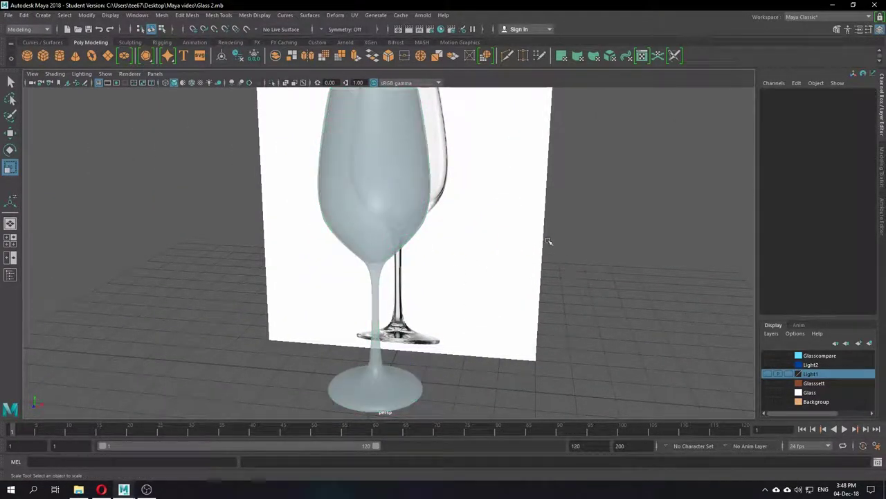
{"action": "left_click_drag", "start_coordinate": [548, 241], "coordinate": [379, 275], "text": "alt"}
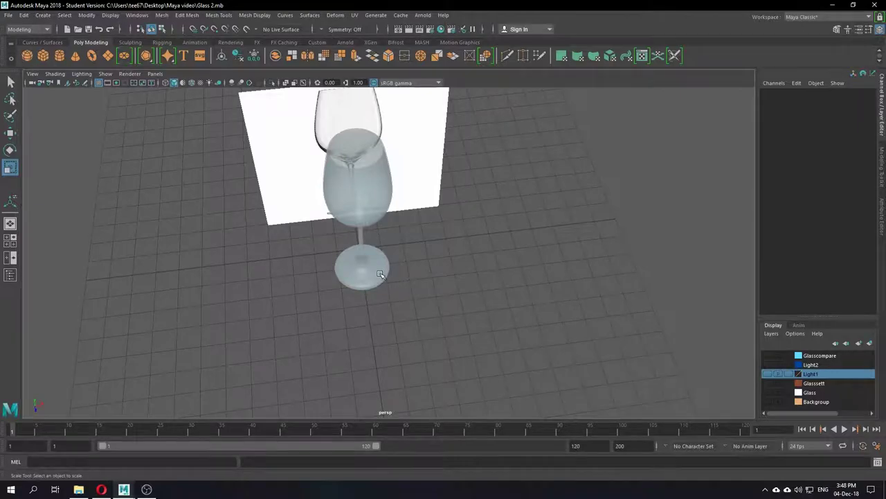
- Compare the glass with smooth preview off and on, viewed from above and from the side
{"action": "left_click", "coordinate": [380, 275]}
{"action": "key", "text": "1"}
{"action": "key", "text": "3"}
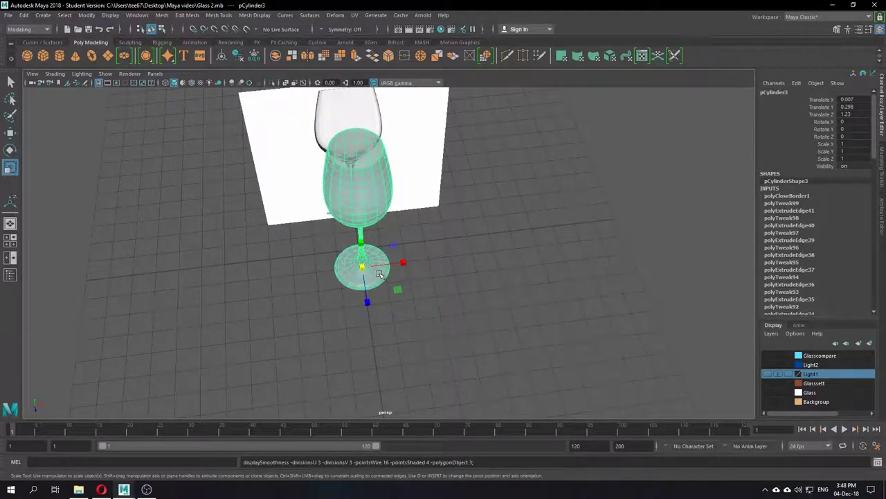
{"action": "key", "text": "1"}
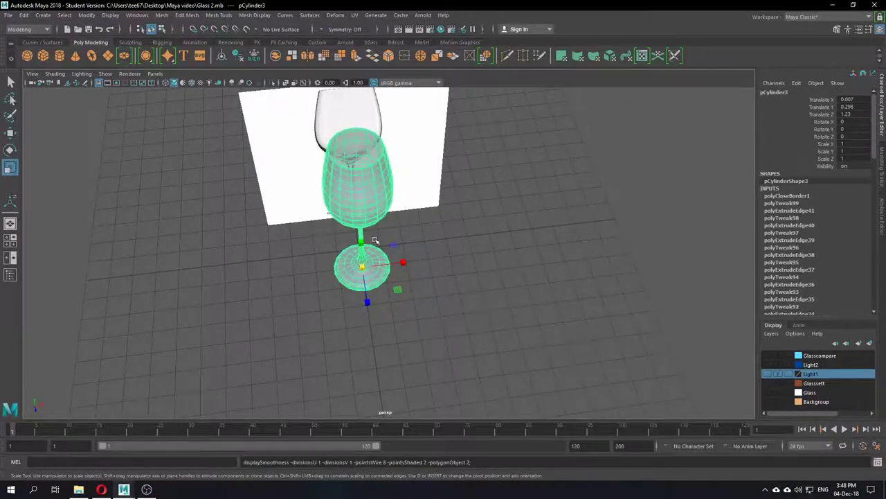
{"action": "scroll", "coordinate": [375, 240], "scroll_direction": "up", "scroll_amount": 5}
{"action": "left_click_drag", "start_coordinate": [446, 247], "coordinate": [410, 210], "text": "alt"}
{"action": "middle_click_drag", "start_coordinate": [423, 202], "coordinate": [431, 226], "text": "alt"}
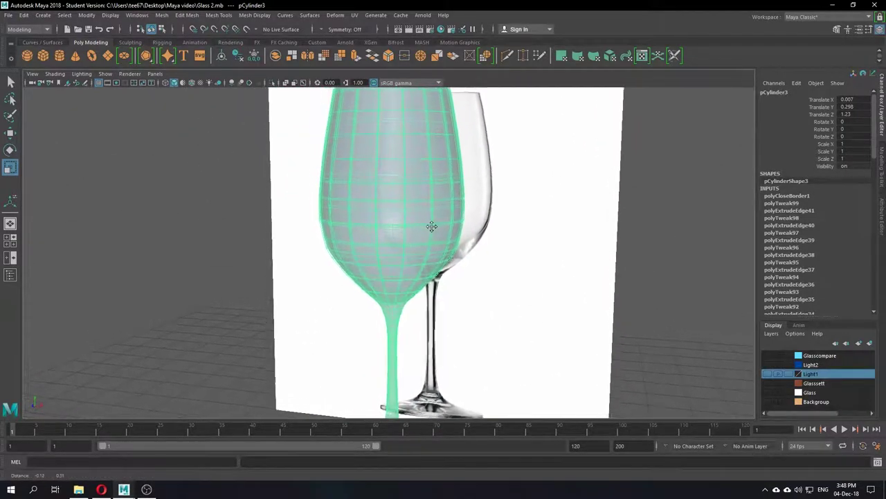
{"action": "key", "text": "3"}
{"action": "left_click", "coordinate": [233, 217]}
{"action": "left_click_drag", "start_coordinate": [233, 218], "coordinate": [317, 252], "text": "alt"}
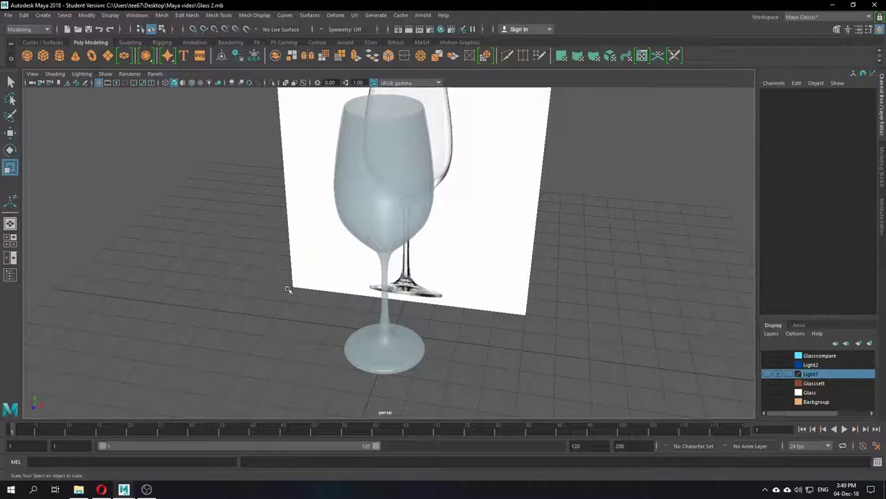
- Turn off smooth mesh preview on the wine glass to return it to its unsmoothed polygon display
{"action": "left_click", "coordinate": [361, 339]}
{"action": "left_click", "coordinate": [506, 356]}
{"action": "scroll", "coordinate": [445, 358], "scroll_direction": "down", "scroll_amount": 3}
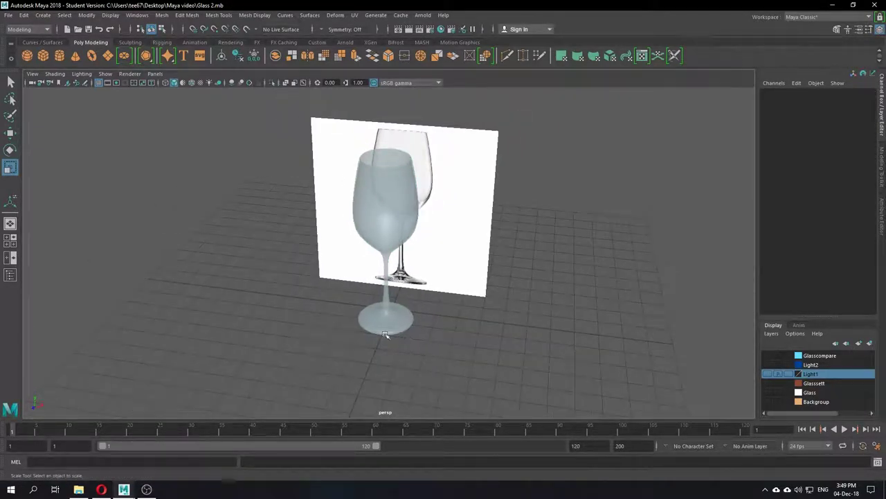
{"action": "left_click_drag", "start_coordinate": [385, 334], "coordinate": [372, 293], "text": "alt"}
{"action": "left_click", "coordinate": [381, 210]}
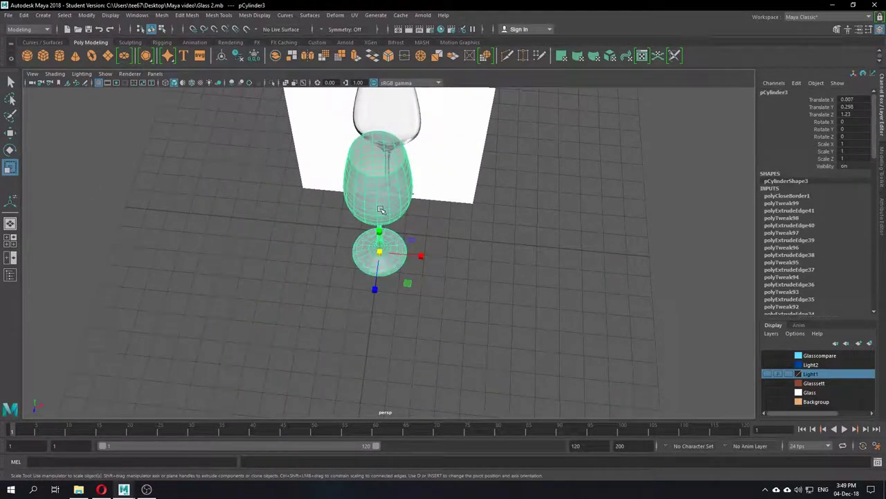
{"action": "key", "text": "1"}
- Look down into the bowl and brush over the edges around its inner bottom with the Paint Selection Tool
{"action": "left_click", "coordinate": [500, 253]}
{"action": "left_click_drag", "start_coordinate": [501, 253], "coordinate": [371, 198], "text": "alt"}
{"action": "left_click", "coordinate": [372, 198]}
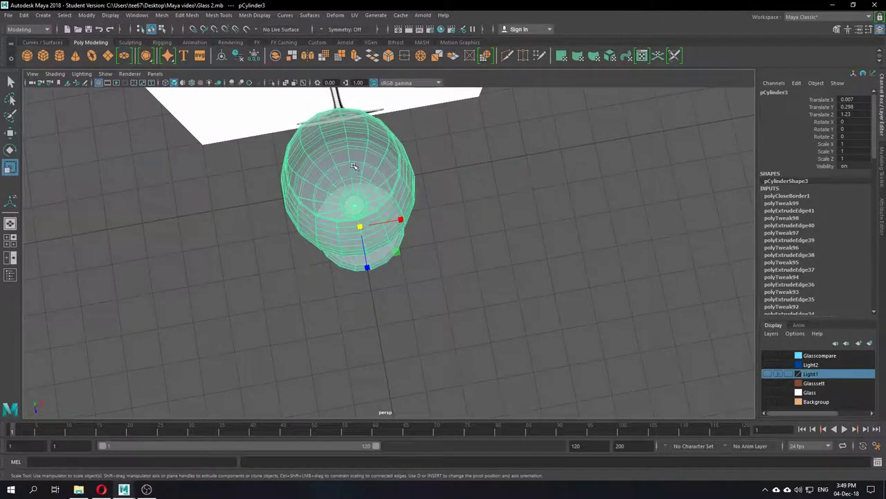
{"action": "scroll", "coordinate": [360, 207], "scroll_direction": "up", "scroll_amount": 3}
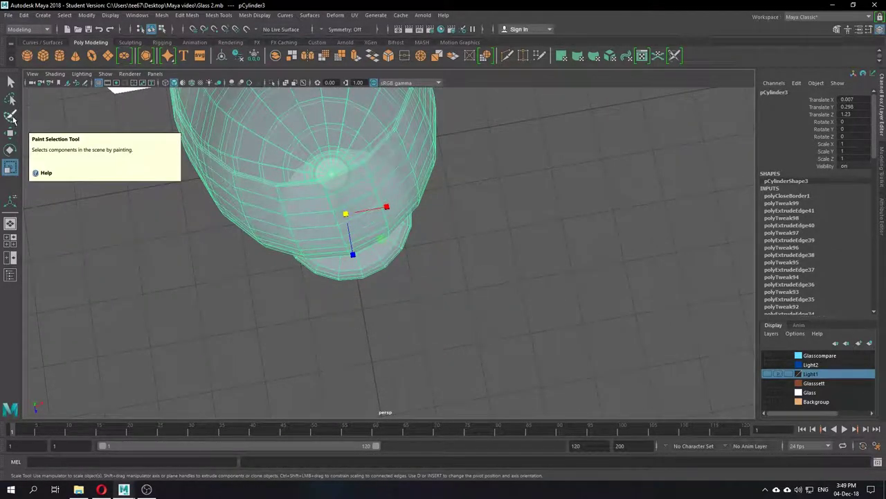
{"action": "left_click", "coordinate": [12, 120]}
{"action": "middle_click_drag", "start_coordinate": [226, 194], "coordinate": [314, 274], "text": "alt"}
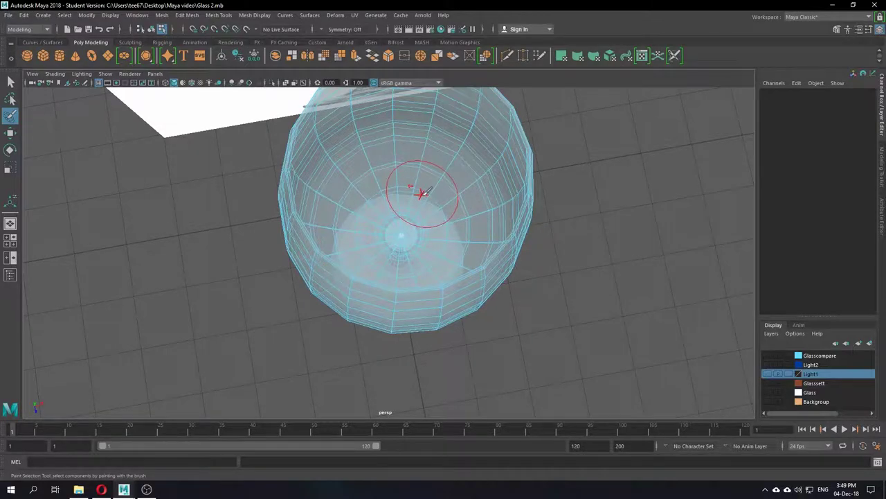
{"action": "mouse_move", "coordinate": [424, 194]}
{"action": "middle_mouse_down", "text": "alt"}
{"action": "mouse_move", "coordinate": [383, 236]}
{"action": "mouse_move", "coordinate": [332, 233]}
{"action": "mouse_move", "coordinate": [395, 207]}
{"action": "middle_mouse_up", "text": "alt"}
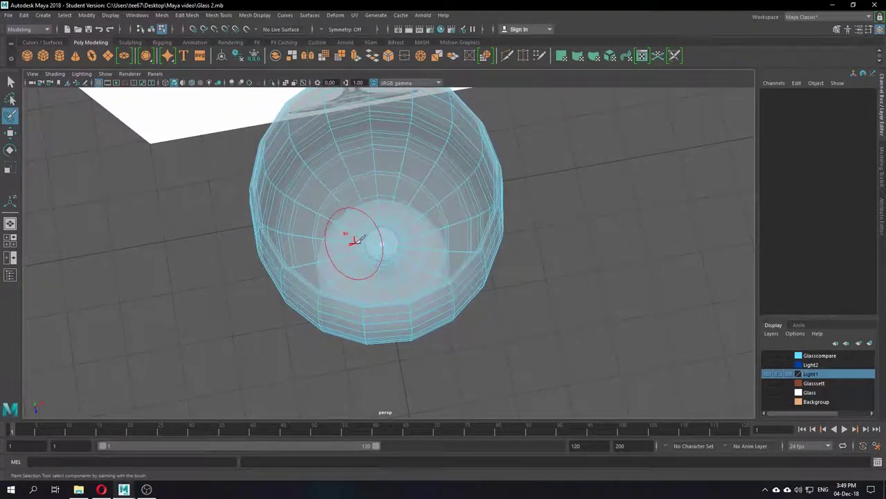
{"action": "left_click_drag", "start_coordinate": [356, 242], "coordinate": [375, 215]}
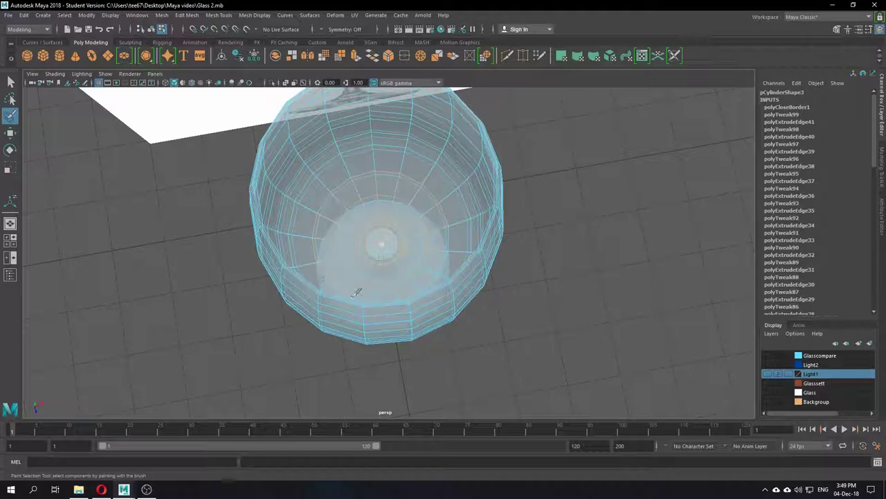
- Display the glass opaque with the default material in the viewport, looking down into the bowl
{"action": "left_click", "coordinate": [54, 74]}
{"action": "left_click", "coordinate": [99, 148]}
{"action": "scroll", "coordinate": [388, 232], "scroll_direction": "down", "scroll_amount": 5}
{"action": "mouse_move", "coordinate": [396, 237]}
{"action": "left_mouse_down", "text": "alt"}
{"action": "mouse_move", "coordinate": [348, 175]}
{"action": "mouse_move", "coordinate": [398, 226]}
{"action": "left_mouse_up", "text": "alt"}
{"action": "scroll", "coordinate": [403, 220], "scroll_direction": "up", "scroll_amount": 4}
{"action": "mouse_move", "coordinate": [404, 218]}
{"action": "middle_mouse_down", "text": "alt"}
{"action": "mouse_move", "coordinate": [390, 182]}
{"action": "mouse_move", "coordinate": [391, 222]}
{"action": "middle_mouse_up", "text": "alt"}
{"action": "scroll", "coordinate": [390, 182], "scroll_direction": "up", "scroll_amount": 1}
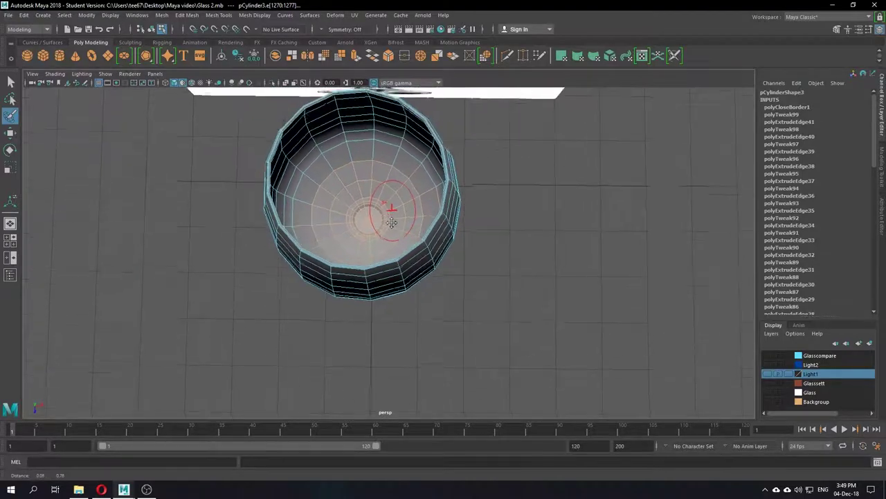
{"action": "mouse_move", "coordinate": [391, 222]}
{"action": "left_mouse_down", "text": "alt"}
{"action": "mouse_move", "coordinate": [461, 224]}
{"action": "mouse_move", "coordinate": [358, 200]}
{"action": "mouse_move", "coordinate": [293, 204]}
{"action": "mouse_move", "coordinate": [341, 207]}
{"action": "left_mouse_up", "text": "alt"}
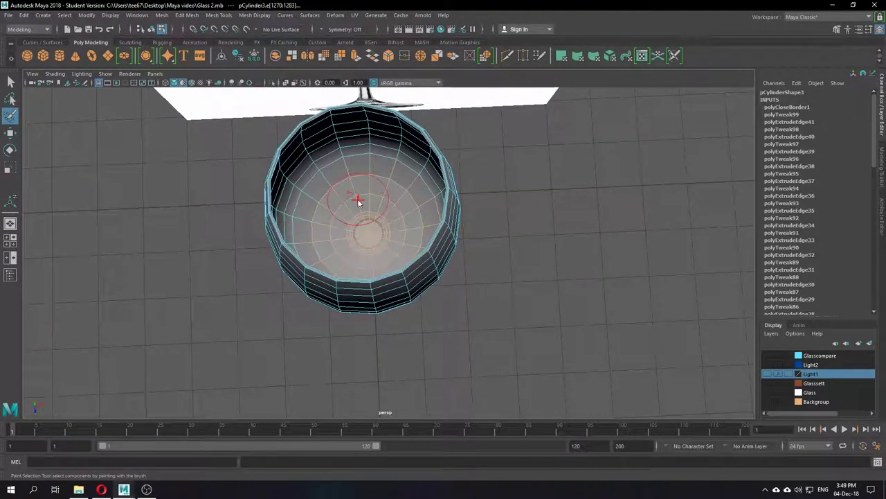
- Switch to face selection and paint-select all faces across the lower inside of the bowl around the full circumference
{"action": "right_click_drag", "start_coordinate": [358, 200], "coordinate": [367, 226]}
{"action": "mouse_move", "coordinate": [368, 226]}
{"action": "left_mouse_down", "text": "alt"}
{"action": "mouse_move", "coordinate": [370, 194]}
{"action": "mouse_move", "coordinate": [333, 156]}
{"action": "mouse_move", "coordinate": [362, 277]}
{"action": "mouse_move", "coordinate": [337, 228]}
{"action": "mouse_move", "coordinate": [372, 224]}
{"action": "left_mouse_up", "text": "alt"}
{"action": "right_click_drag", "start_coordinate": [373, 224], "coordinate": [371, 250]}
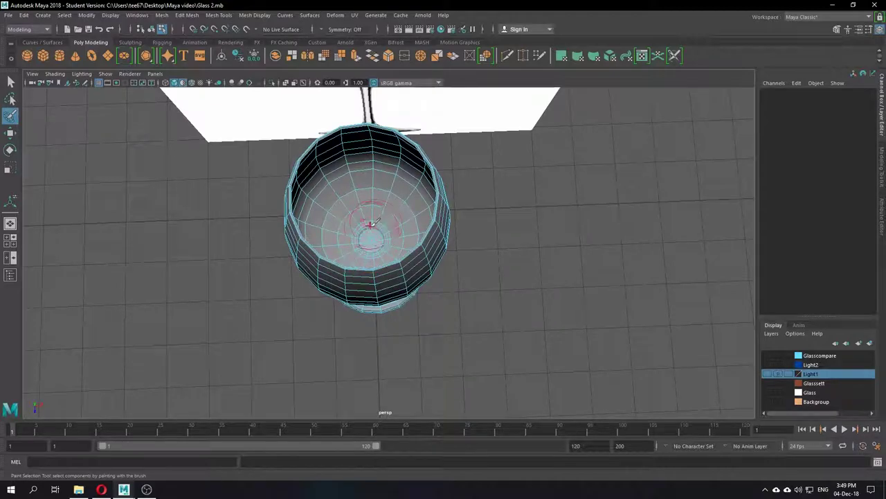
{"action": "scroll", "coordinate": [374, 220], "scroll_direction": "up", "scroll_amount": 3}
{"action": "mouse_move", "coordinate": [376, 215]}
{"action": "left_mouse_down"}
{"action": "mouse_move", "coordinate": [432, 228]}
{"action": "mouse_move", "coordinate": [528, 204]}
{"action": "mouse_move", "coordinate": [530, 217]}
{"action": "mouse_move", "coordinate": [505, 223]}
{"action": "left_mouse_up"}
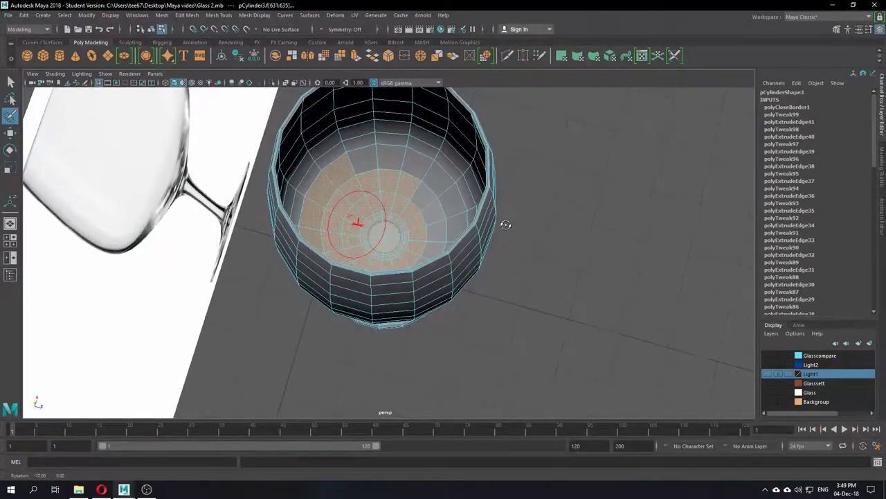
{"action": "left_click_drag", "start_coordinate": [415, 163], "coordinate": [384, 220]}
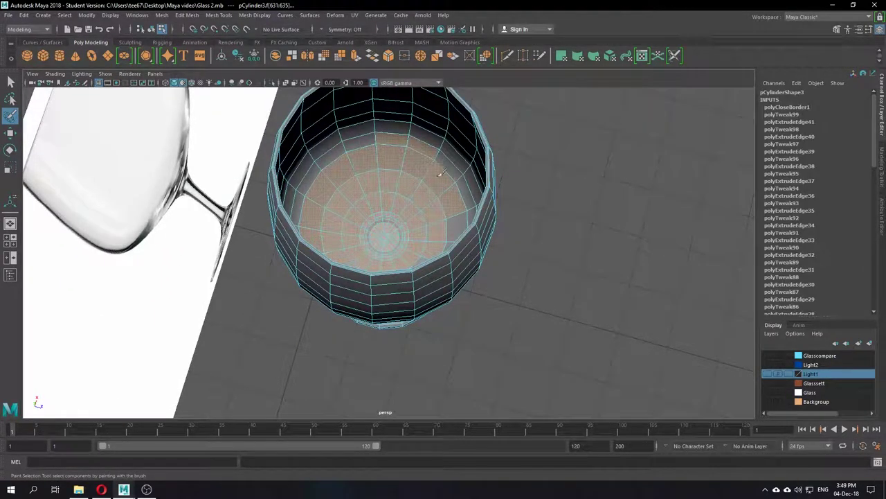
{"action": "mouse_move", "coordinate": [440, 173]}
{"action": "left_mouse_down", "text": "alt"}
{"action": "mouse_move", "coordinate": [413, 182]}
{"action": "mouse_move", "coordinate": [213, 181]}
{"action": "mouse_move", "coordinate": [216, 194]}
{"action": "left_mouse_up", "text": "alt"}
{"action": "mouse_move", "coordinate": [348, 305]}
{"action": "left_mouse_down"}
{"action": "mouse_move", "coordinate": [337, 305]}
{"action": "mouse_move", "coordinate": [342, 237]}
{"action": "mouse_move", "coordinate": [431, 226]}
{"action": "mouse_move", "coordinate": [365, 231]}
{"action": "left_mouse_up"}
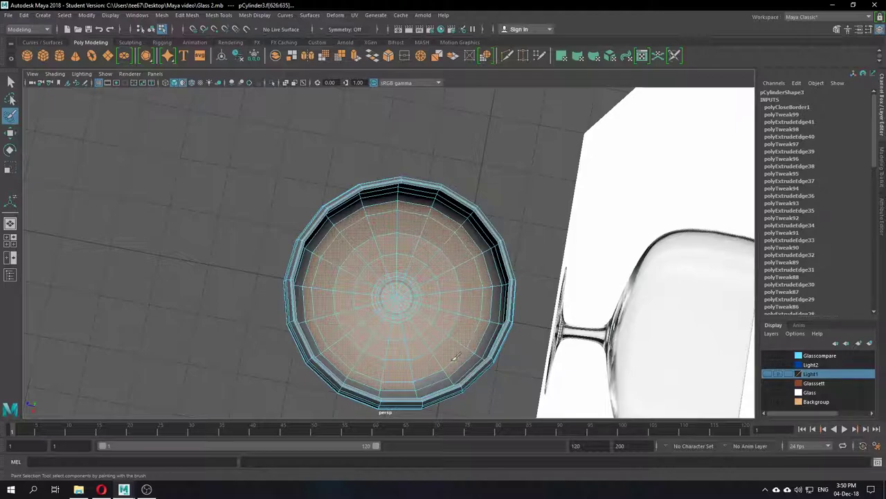
{"action": "left_click_drag", "start_coordinate": [411, 363], "coordinate": [589, 302], "text": "alt"}
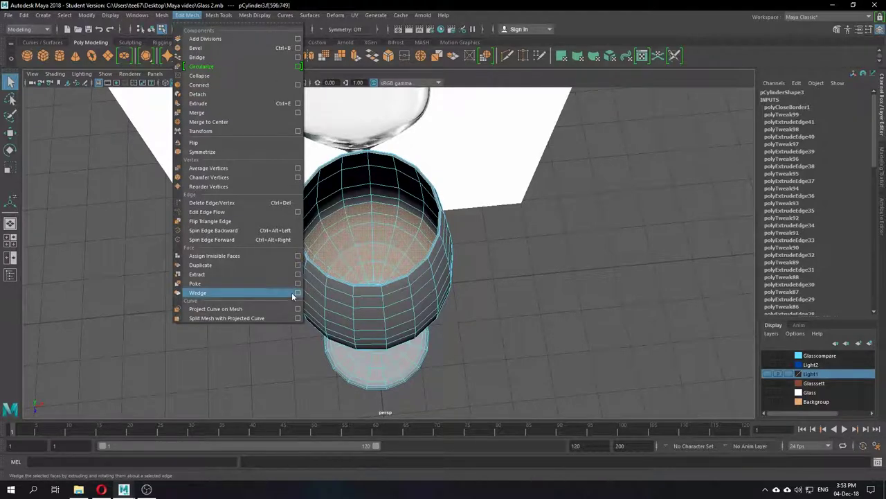
- Duplicate the painted inner bowl faces into a separate surface and check that it can be selected as an object
{"action": "mouse_move", "coordinate": [147, 12]}
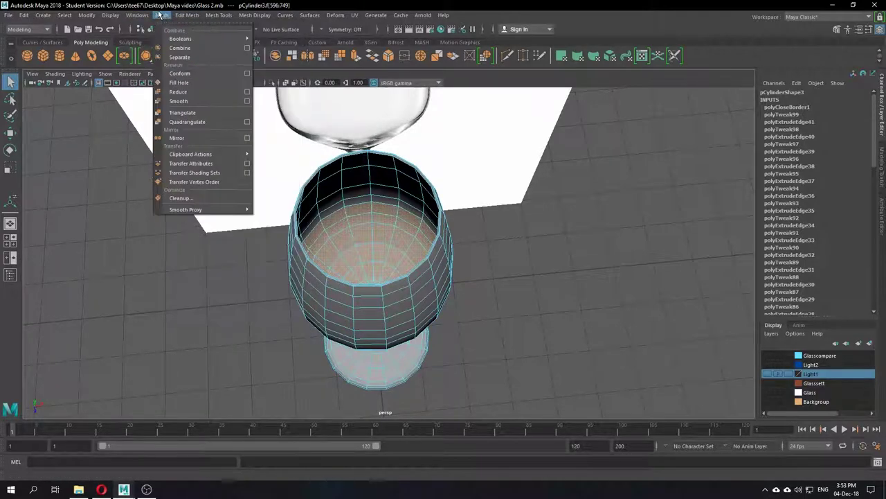
{"action": "mouse_move", "coordinate": [192, 16]}
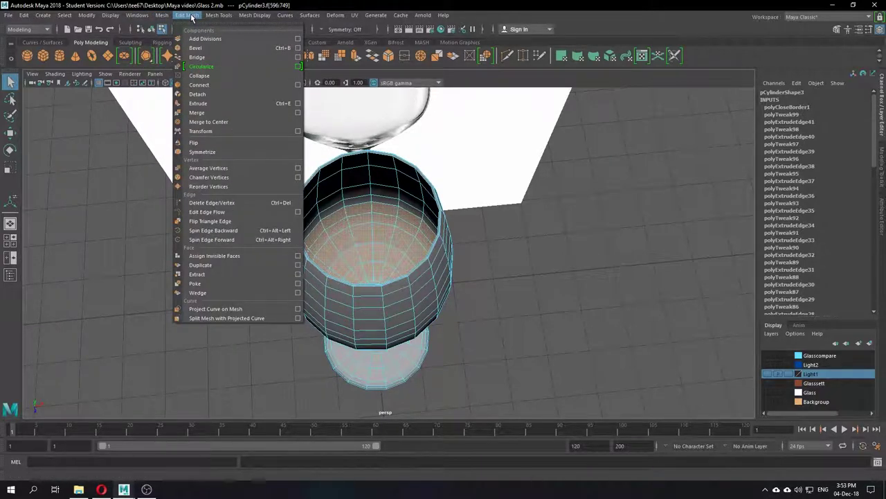
{"action": "left_click", "coordinate": [201, 265]}
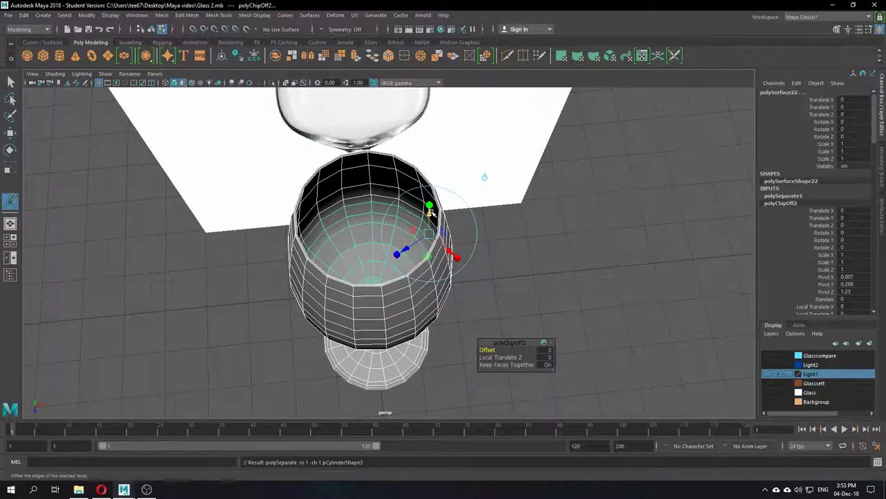
{"action": "left_click_drag", "start_coordinate": [431, 212], "coordinate": [430, 167]}
{"action": "left_click_drag", "start_coordinate": [424, 239], "coordinate": [295, 199], "text": "alt"}
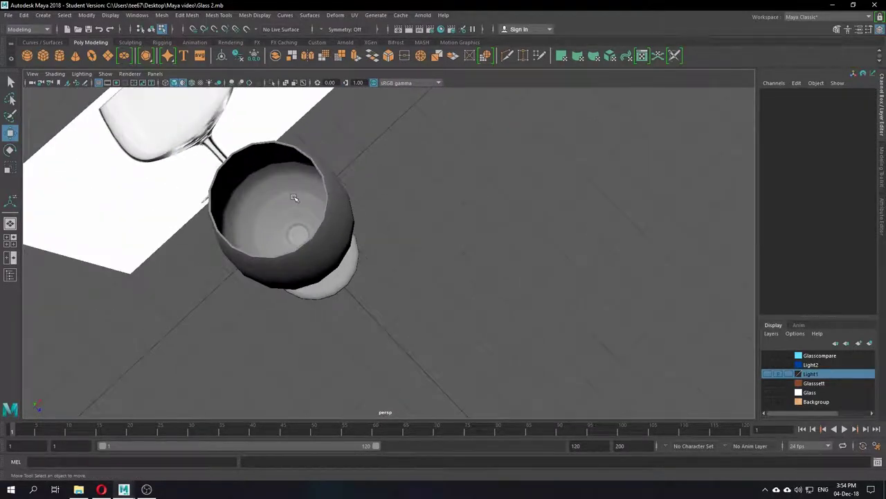
{"action": "key", "text": "F11"}
{"action": "right_click_drag", "start_coordinate": [294, 211], "coordinate": [332, 196]}
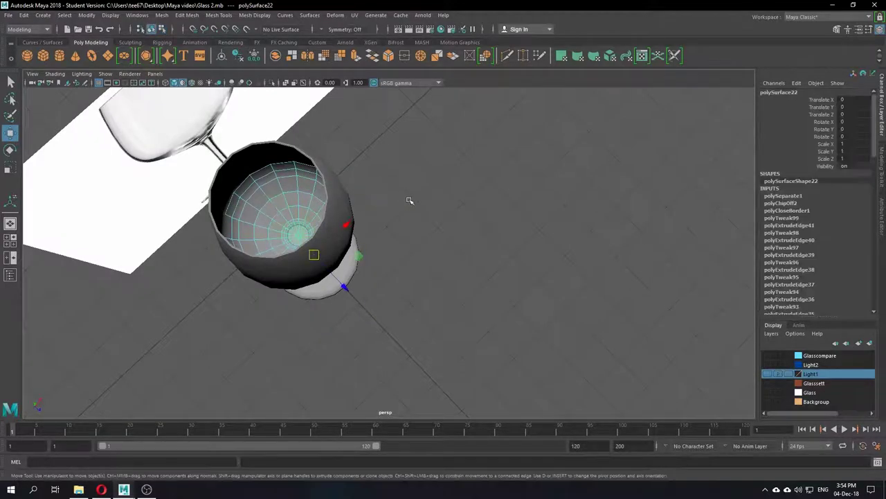
{"action": "left_click", "coordinate": [421, 188]}
- Select the duplicated lower bowl surface and move it straight up above the glass to a Translate Y of 5.766
{"action": "scroll", "coordinate": [420, 208], "scroll_direction": "down", "scroll_amount": 4}
{"action": "left_click_drag", "start_coordinate": [419, 210], "coordinate": [354, 192], "text": "alt"}
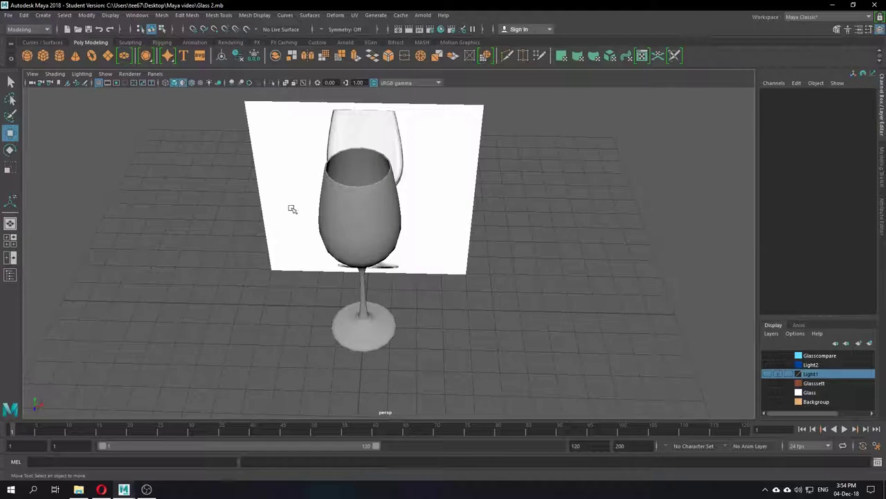
{"action": "left_click", "coordinate": [358, 211]}
{"action": "left_click_drag", "start_coordinate": [358, 213], "coordinate": [478, 214], "text": "alt"}
{"action": "left_click", "coordinate": [473, 206]}
{"action": "left_click", "coordinate": [322, 213]}
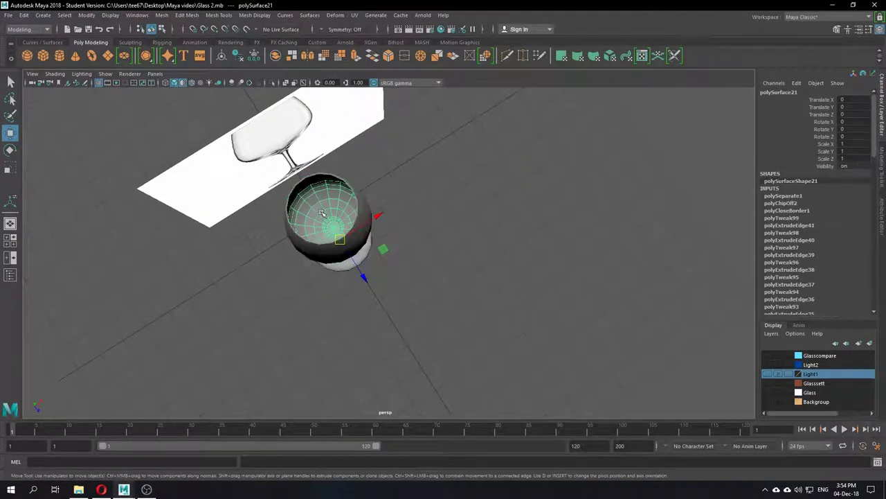
{"action": "left_click", "coordinate": [333, 219]}
{"action": "left_click", "coordinate": [329, 219]}
{"action": "left_click_drag", "start_coordinate": [401, 278], "coordinate": [369, 170], "text": "alt"}
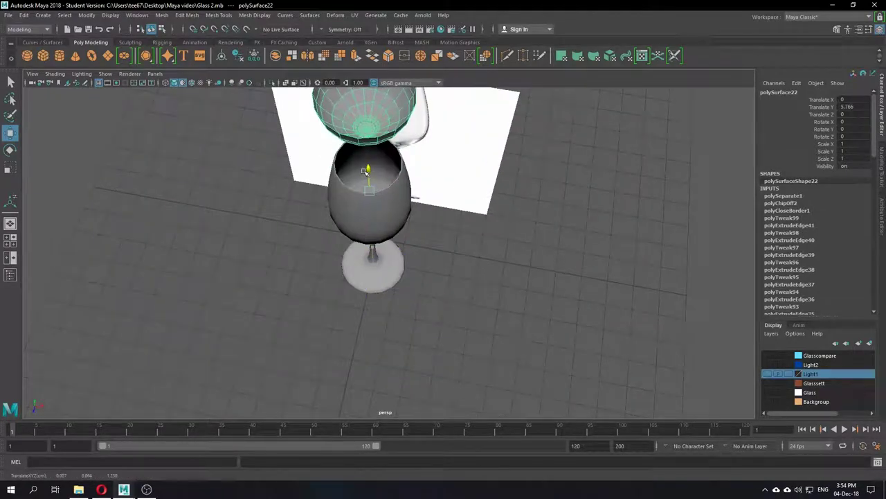
{"action": "scroll", "coordinate": [353, 190], "scroll_direction": "down", "scroll_amount": 5}
{"action": "left_click_drag", "start_coordinate": [327, 217], "coordinate": [205, 243], "text": "alt"}
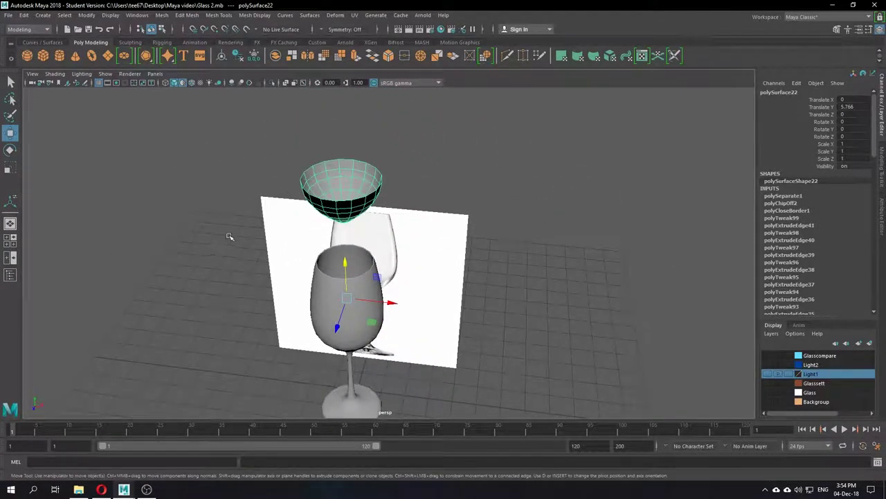
{"action": "left_click_drag", "start_coordinate": [412, 192], "coordinate": [380, 213], "text": "alt"}
{"action": "left_click_drag", "start_coordinate": [308, 287], "coordinate": [321, 257], "text": "alt"}
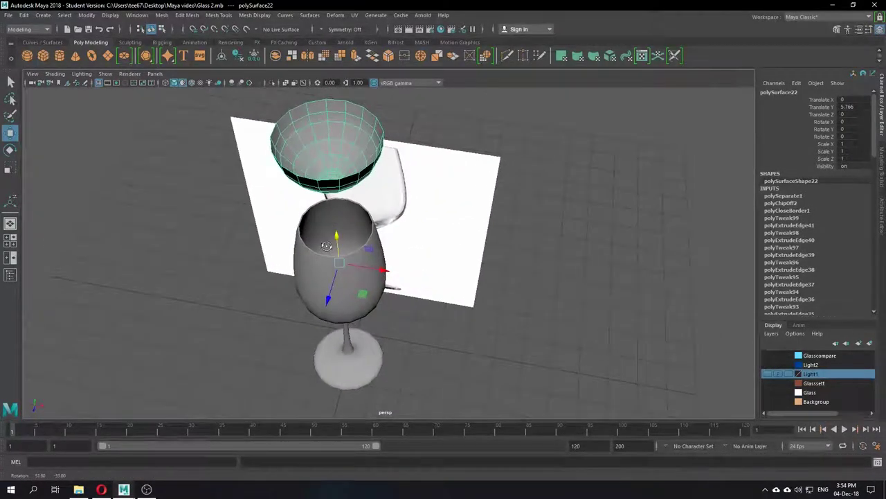
- Examine the raised bowl surface in the front view and in perspective from the side and from below
{"action": "key", "text": "space"}
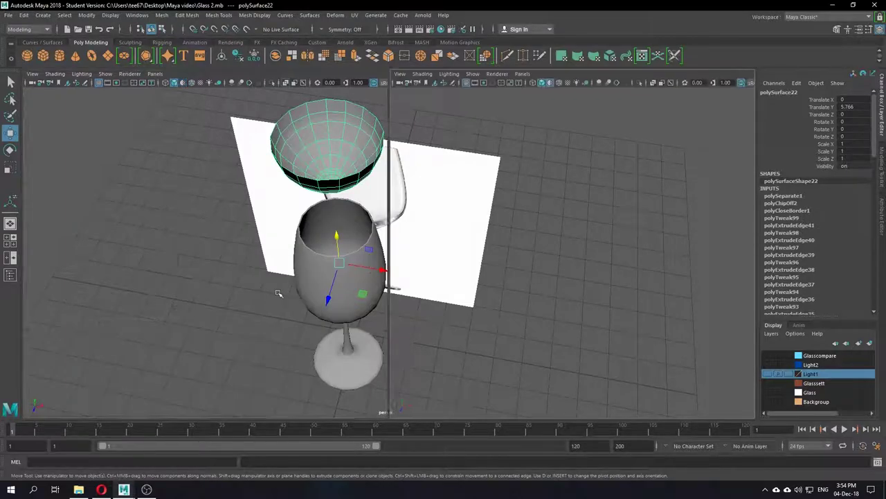
{"action": "middle_click_drag", "start_coordinate": [271, 197], "coordinate": [240, 293], "text": "alt"}
{"action": "scroll", "coordinate": [249, 243], "scroll_direction": "up", "scroll_amount": 5}
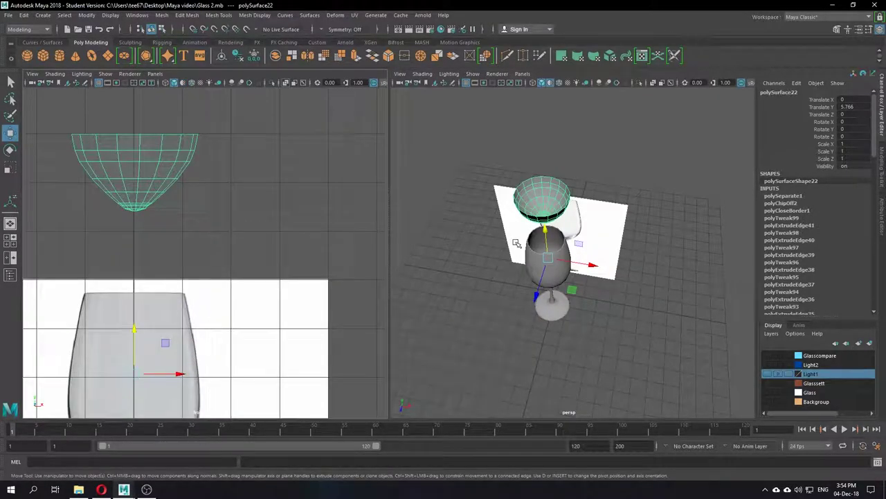
{"action": "key", "text": "space"}
{"action": "left_click_drag", "start_coordinate": [473, 194], "coordinate": [457, 203], "text": "alt"}
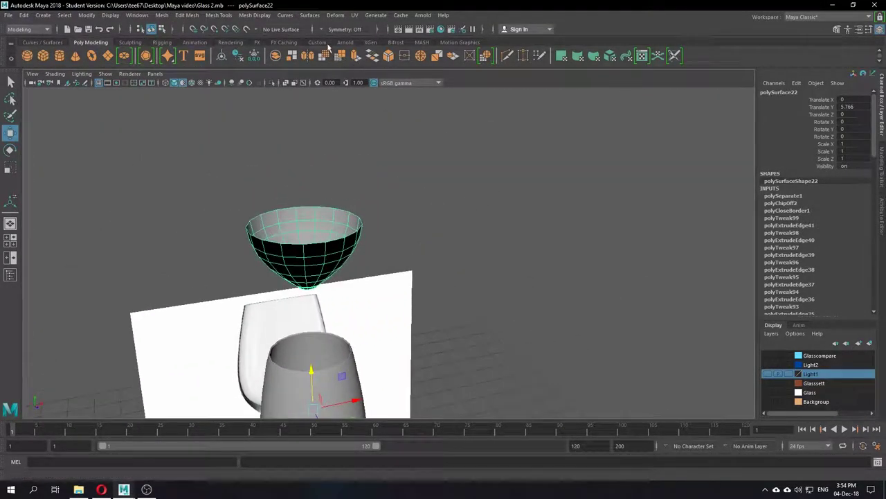
{"action": "left_click", "coordinate": [309, 15]}
{"action": "mouse_move", "coordinate": [285, 17]}
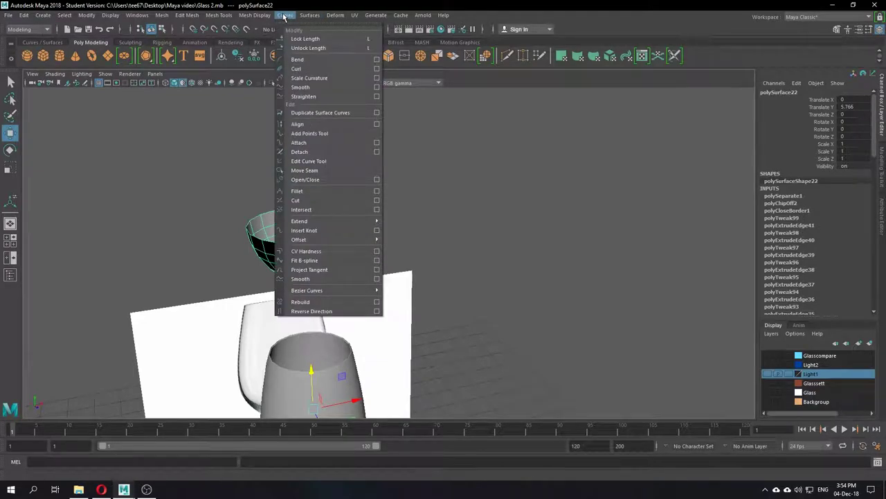
{"action": "left_click", "coordinate": [201, 237]}
{"action": "scroll", "coordinate": [285, 227], "scroll_direction": "up", "scroll_amount": 3}
{"action": "left_click_drag", "start_coordinate": [311, 261], "coordinate": [260, 285], "text": "alt"}
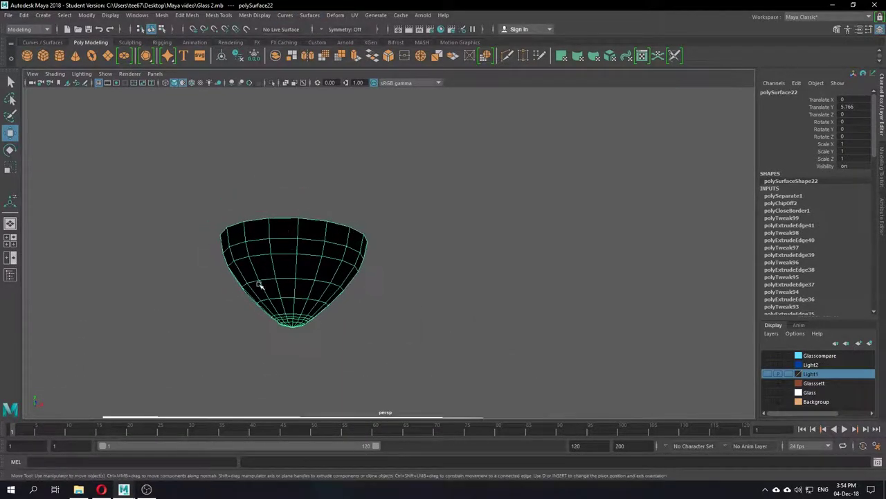
- Reverse the normals of the raised bowl surface so that its outer side is shaded, checking it from above
{"action": "left_click", "coordinate": [285, 15]}
{"action": "mouse_move", "coordinate": [254, 15]}
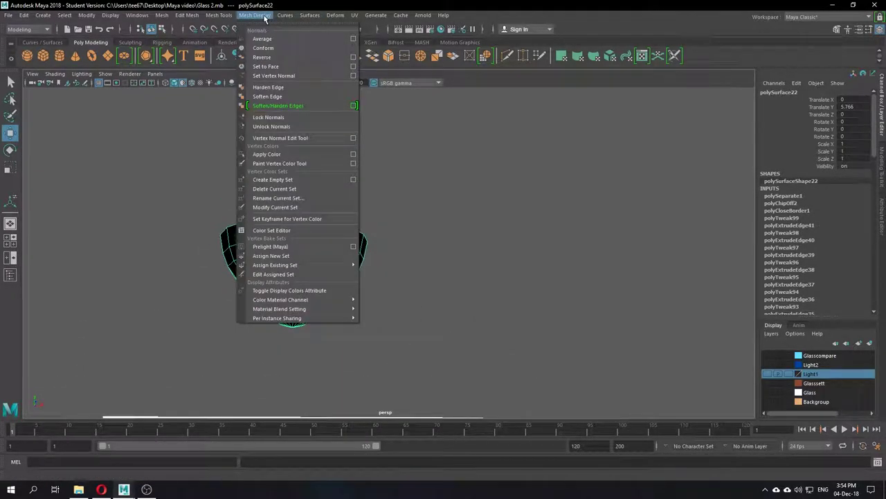
{"action": "left_click", "coordinate": [263, 59]}
{"action": "left_click_drag", "start_coordinate": [284, 159], "coordinate": [329, 262], "text": "alt"}
{"action": "left_click", "coordinate": [440, 164]}
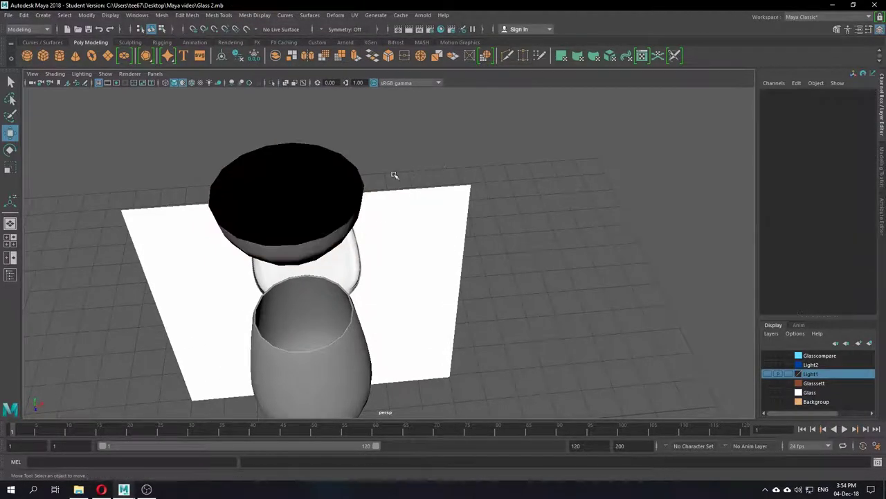
{"action": "scroll", "coordinate": [305, 185], "scroll_direction": "up", "scroll_amount": 2}
{"action": "scroll", "coordinate": [288, 187], "scroll_direction": "down", "scroll_amount": 4}
{"action": "left_click_drag", "start_coordinate": [288, 186], "coordinate": [350, 191], "text": "alt"}
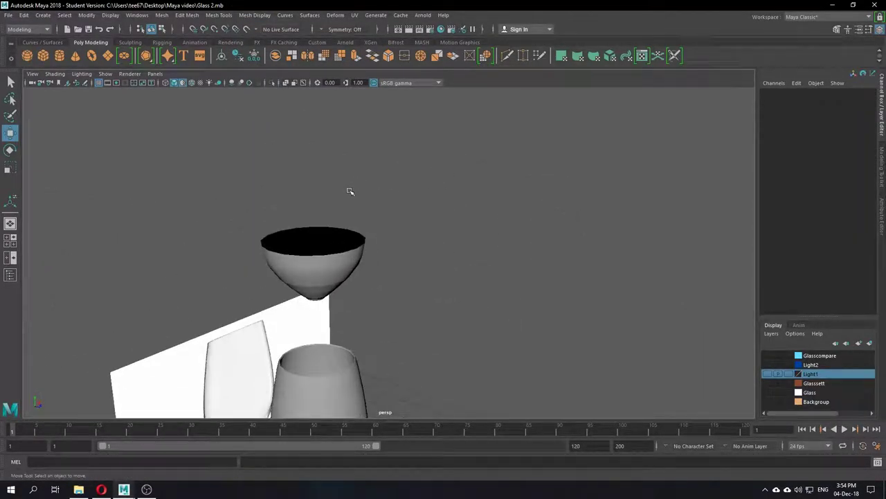
- Switch the raised bowl surface to edge selection and select the edge loop around its open rim
{"action": "left_click", "coordinate": [350, 268]}
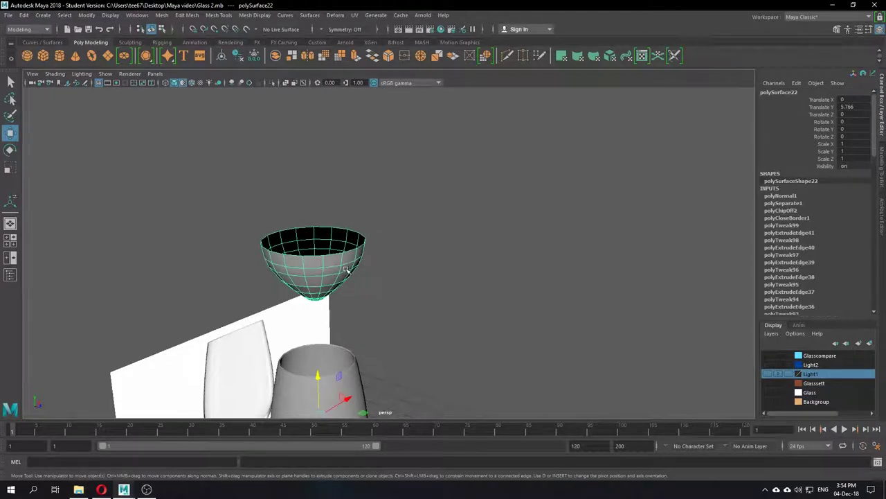
{"action": "right_click_drag", "start_coordinate": [328, 257], "coordinate": [329, 196]}
{"action": "scroll", "coordinate": [316, 219], "scroll_direction": "up", "scroll_amount": 5}
{"action": "scroll", "coordinate": [315, 219], "scroll_direction": "up", "scroll_amount": 1}
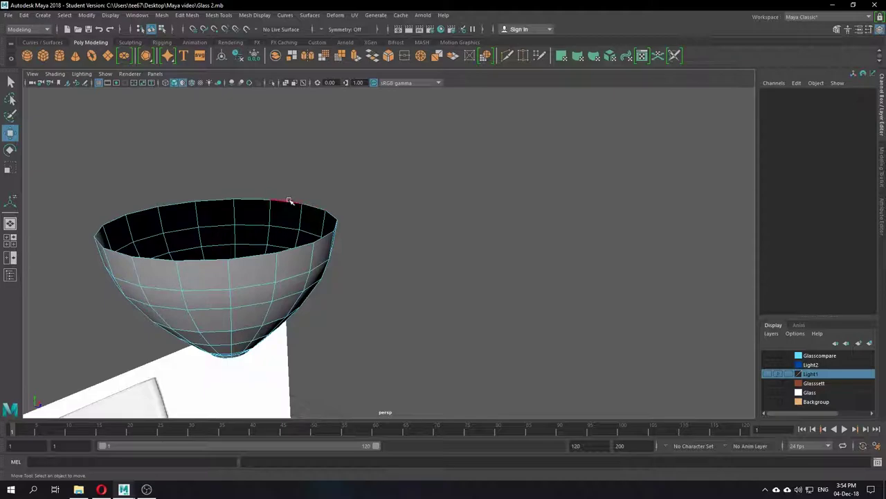
{"action": "left_click", "coordinate": [289, 203]}
{"action": "left_click_drag", "start_coordinate": [289, 203], "coordinate": [316, 243], "text": "alt"}
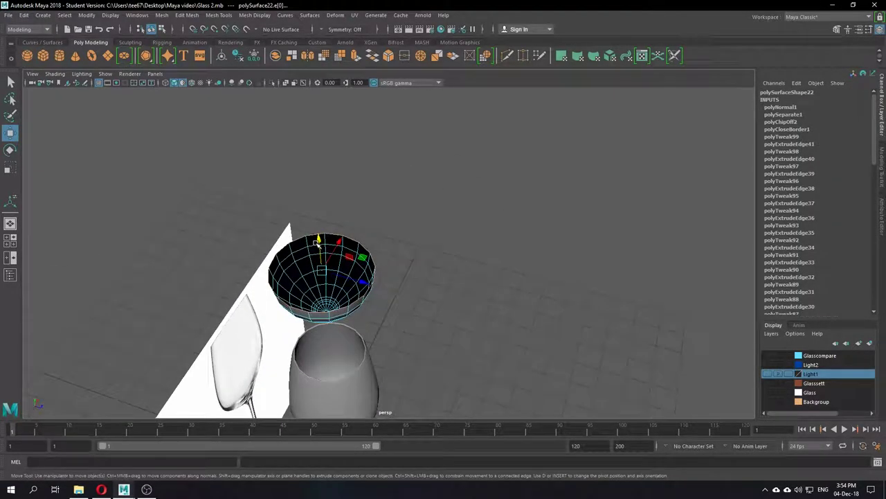
- Examine the wine surface in the reference renders Full Glass Rending top-01 and Full Glass Rending smooth-01, and return to the Maya scene
{"action": "left_click", "coordinate": [78, 488]}
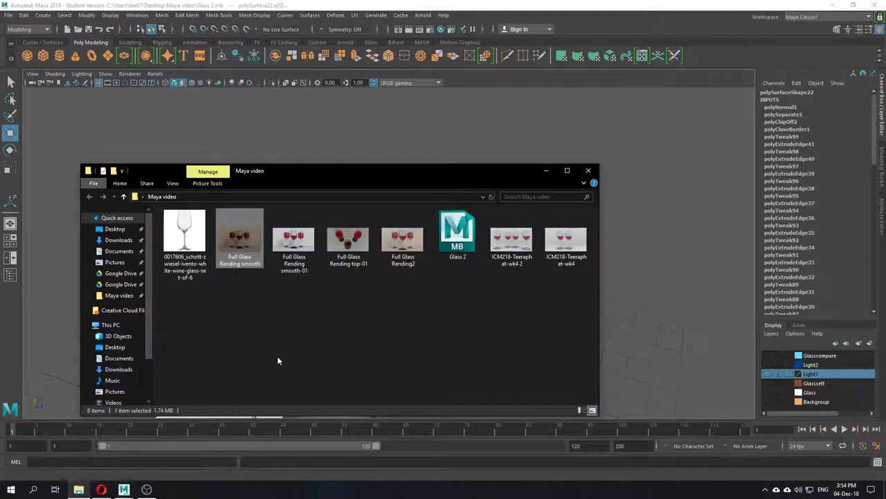
{"action": "left_click", "coordinate": [358, 256]}
{"action": "double_click", "coordinate": [358, 255]}
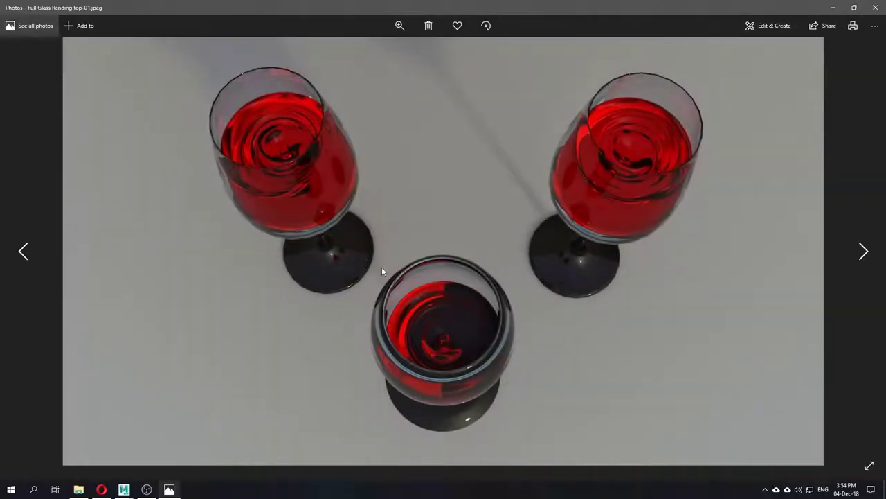
{"action": "scroll", "coordinate": [449, 317], "scroll_direction": "down", "scroll_amount": 1}
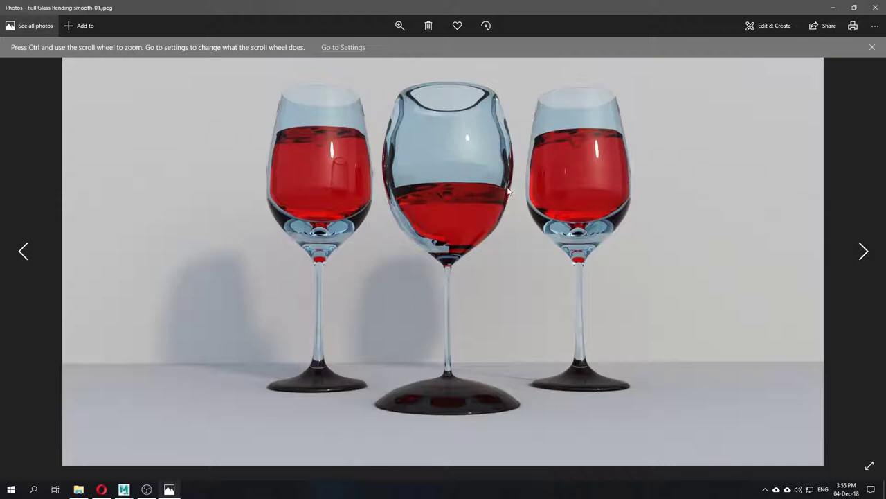
{"action": "scroll", "coordinate": [511, 193], "scroll_direction": "up", "scroll_amount": 1}
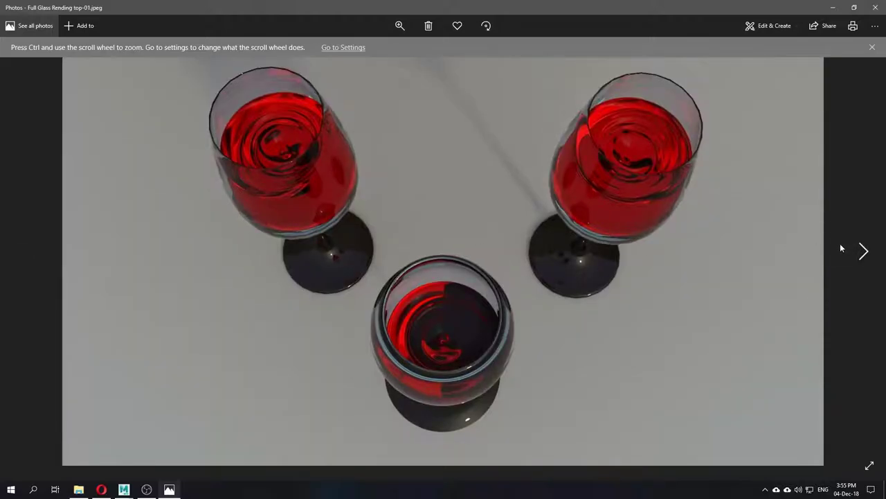
{"action": "left_click", "coordinate": [879, 6]}
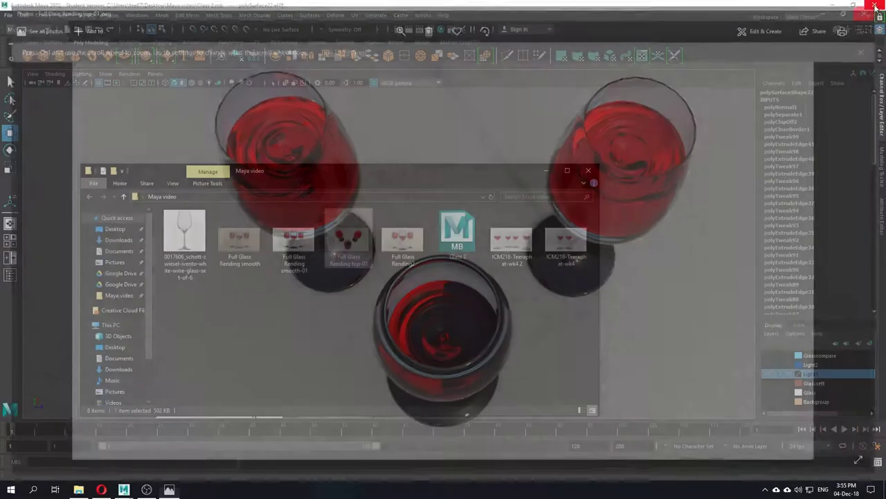
{"action": "left_click", "coordinate": [585, 154]}
- Extrude the rim edge loop, scale it slightly and raise it to form a narrow lip around the bowl surface
{"action": "left_click_drag", "start_coordinate": [380, 269], "coordinate": [354, 259], "text": "alt"}
{"action": "key", "text": "f"}
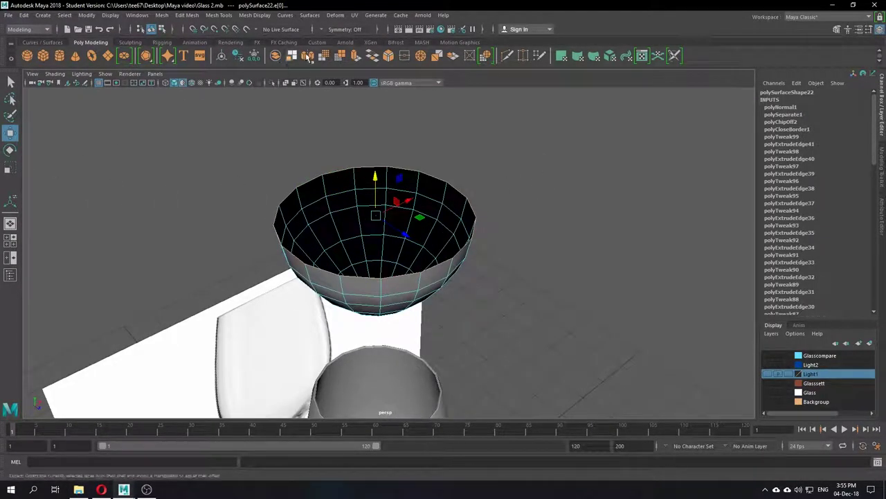
{"action": "left_click", "coordinate": [356, 57]}
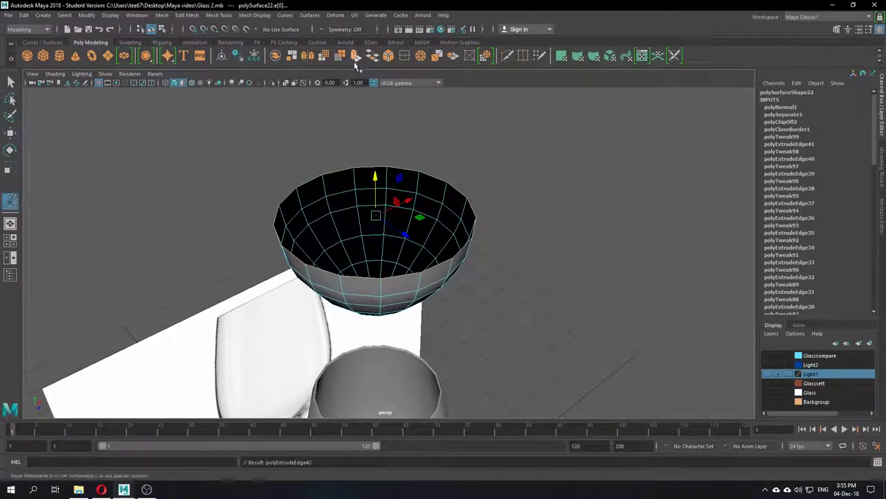
{"action": "key", "text": "r"}
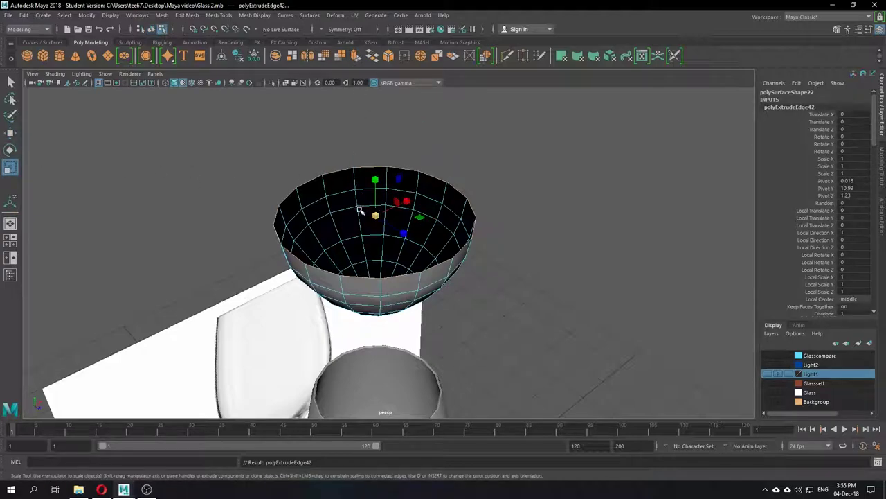
{"action": "left_click_drag", "start_coordinate": [374, 216], "coordinate": [371, 194]}
{"action": "key", "text": "w"}
{"action": "key", "text": "r"}
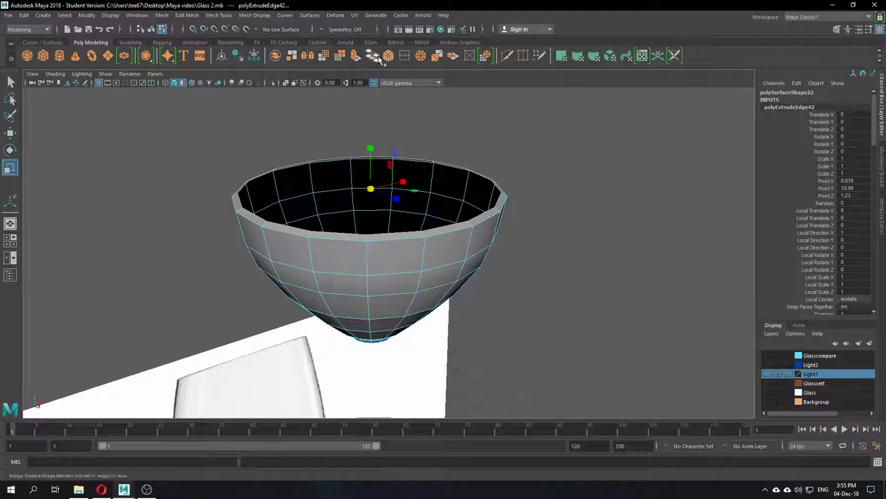
- Extrude the lip's inner edge loop, scale it inward into a narrow ring and try rotating it slightly
{"action": "left_click", "coordinate": [355, 57]}
{"action": "left_click", "coordinate": [470, 101]}
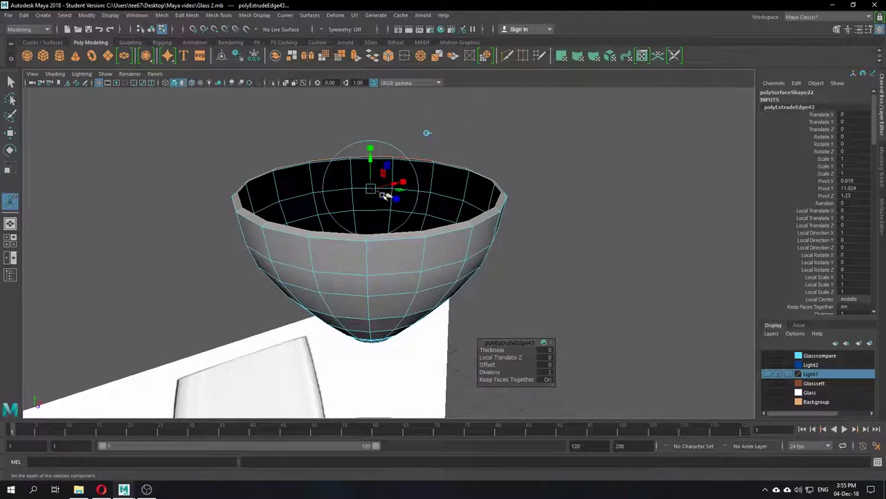
{"action": "left_click", "coordinate": [11, 167]}
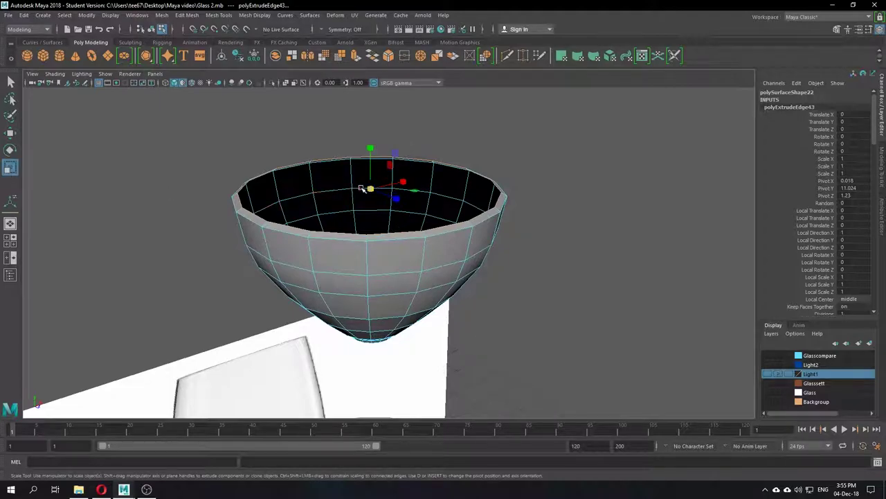
{"action": "left_click_drag", "start_coordinate": [369, 188], "coordinate": [356, 189]}
{"action": "left_click", "coordinate": [9, 150]}
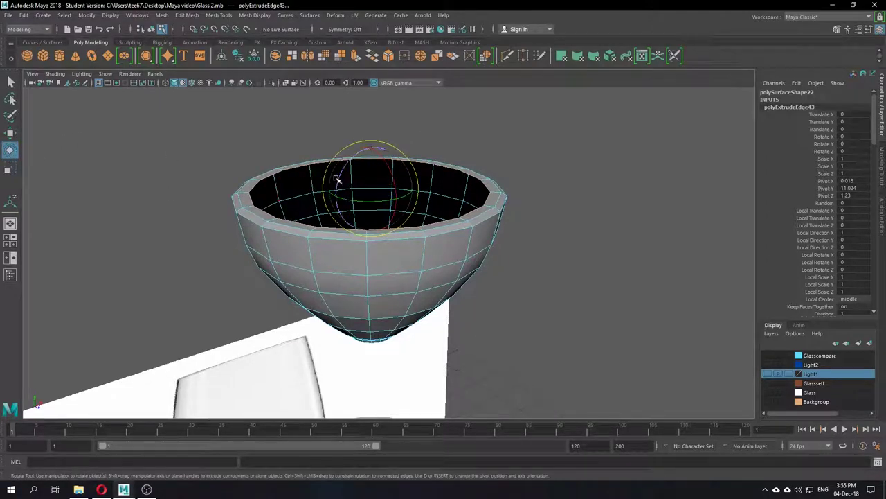
{"action": "left_click_drag", "start_coordinate": [337, 157], "coordinate": [341, 150]}
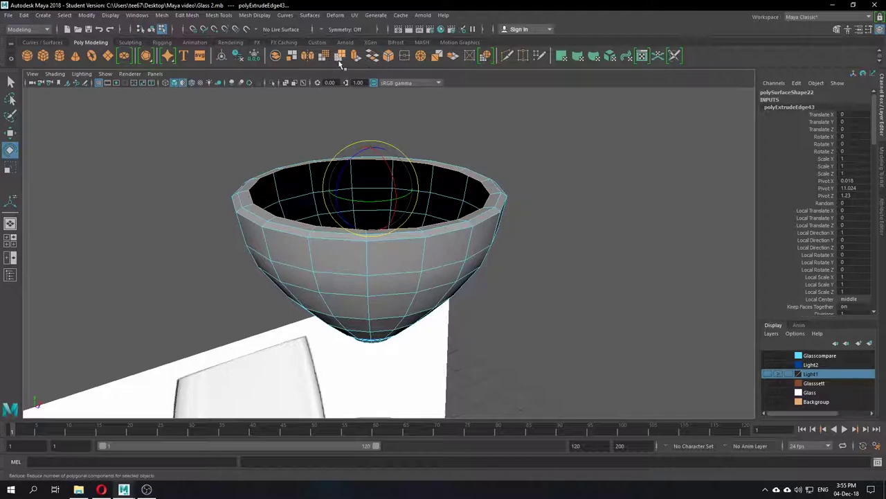
- Extrude the opening's edge loop again and scale it inward to add another narrow ring
{"action": "left_click", "coordinate": [360, 58]}
{"action": "left_click", "coordinate": [9, 166]}
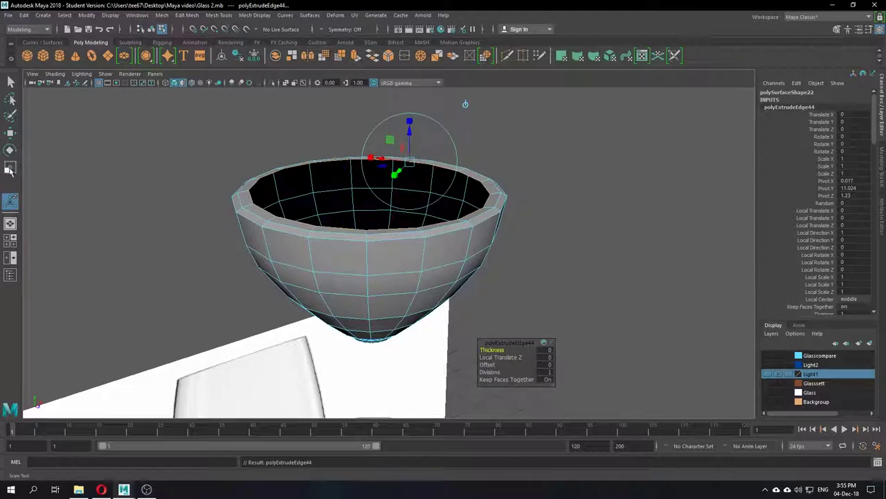
{"action": "mouse_move", "coordinate": [371, 189]}
{"action": "left_mouse_down"}
{"action": "mouse_move", "coordinate": [349, 193]}
{"action": "mouse_move", "coordinate": [355, 189]}
{"action": "left_mouse_up"}
{"action": "left_click", "coordinate": [10, 149]}
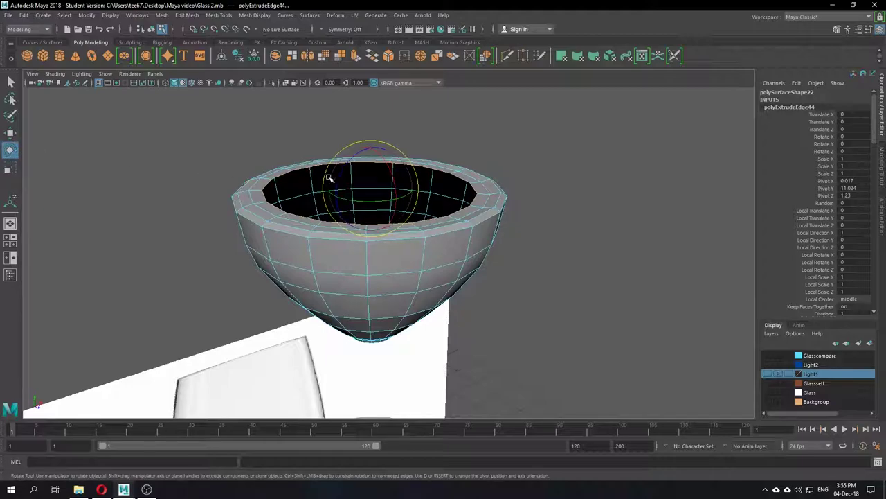
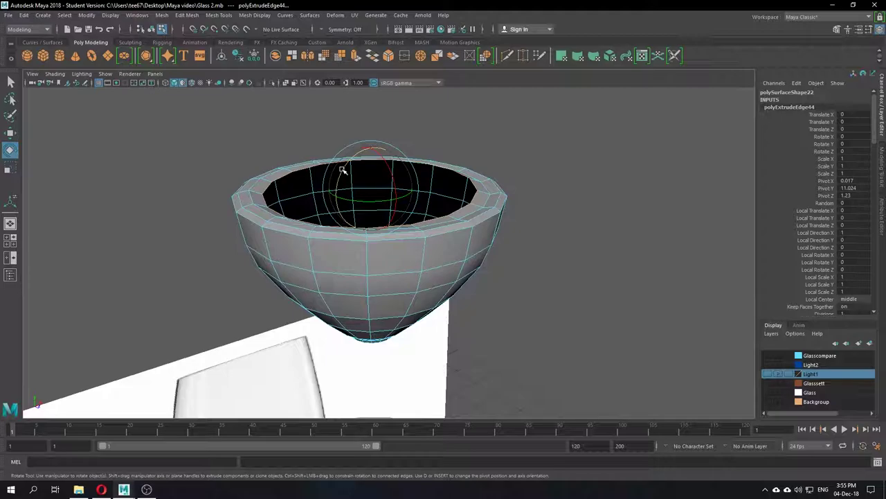
- Extrude the inner edge loop with local translation of -0.075, 0.238 and -0.021, forming a wider, uneven ring around a tilted opening
{"action": "left_click", "coordinate": [372, 55]}
{"action": "left_click_drag", "start_coordinate": [433, 176], "coordinate": [413, 190], "text": "alt"}
{"action": "left_click_drag", "start_coordinate": [417, 156], "coordinate": [458, 176]}
{"action": "left_click_drag", "start_coordinate": [372, 225], "coordinate": [363, 226]}
{"action": "left_click_drag", "start_coordinate": [384, 194], "coordinate": [364, 215]}
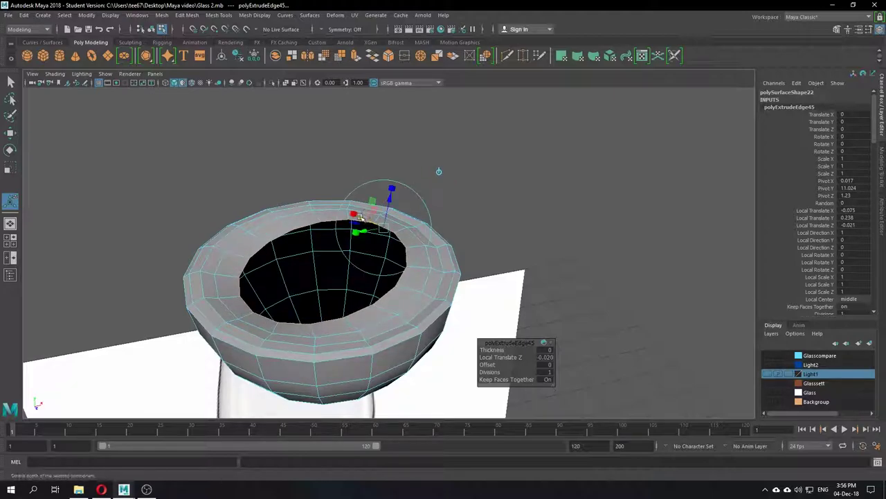
{"action": "scroll", "coordinate": [341, 241], "scroll_direction": "up", "scroll_amount": 3}
{"action": "left_click_drag", "start_coordinate": [309, 248], "coordinate": [303, 211], "text": "alt"}
{"action": "key", "text": "w"}
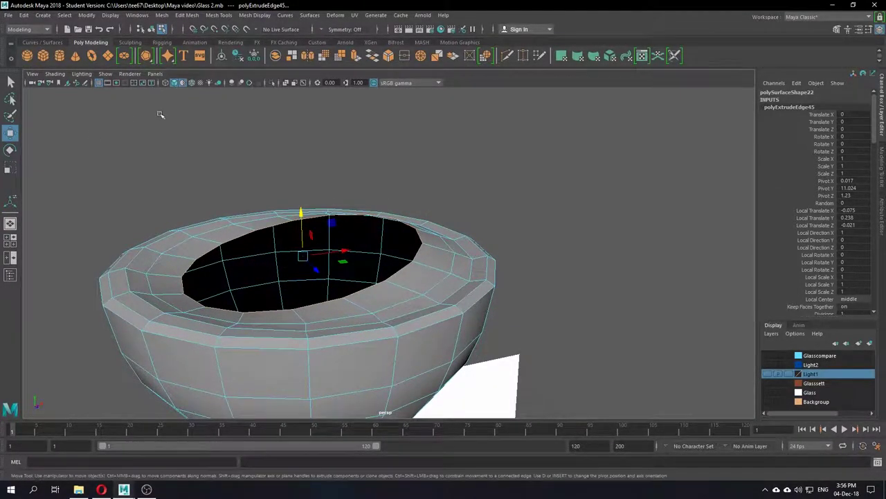
- Extrude the tilted opening's edge loop once more and scale it in toward the centre
{"action": "left_click", "coordinate": [356, 57]}
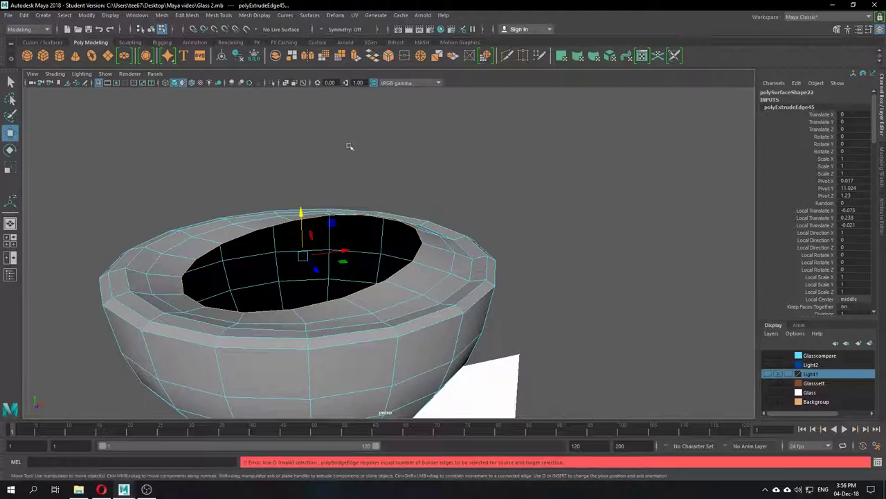
{"action": "left_click", "coordinate": [357, 60]}
{"action": "scroll", "coordinate": [310, 173], "scroll_direction": "down", "scroll_amount": 4}
{"action": "left_click_drag", "start_coordinate": [304, 178], "coordinate": [379, 223], "text": "alt"}
{"action": "key", "text": "r"}
{"action": "left_click_drag", "start_coordinate": [355, 280], "coordinate": [335, 277]}
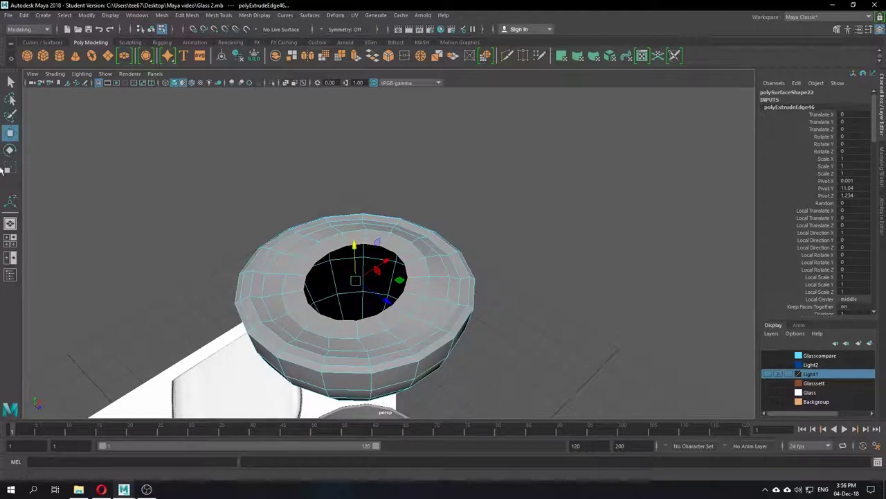
- Add another scaled-in extrusion around the central hole and rotate its edge loop to an almost level position
{"action": "key", "text": "e"}
{"action": "left_click_drag", "start_coordinate": [263, 240], "coordinate": [329, 234], "text": "alt"}
{"action": "left_click", "coordinate": [11, 150]}
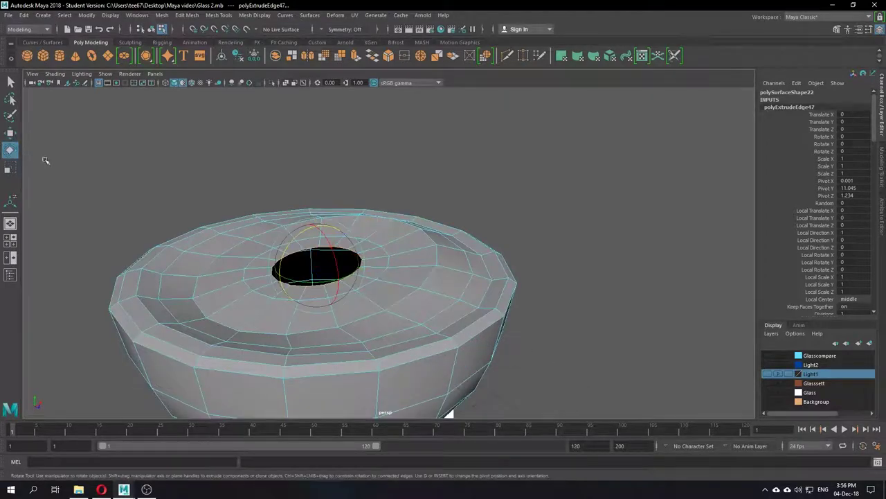
{"action": "left_click_drag", "start_coordinate": [290, 240], "coordinate": [291, 278]}
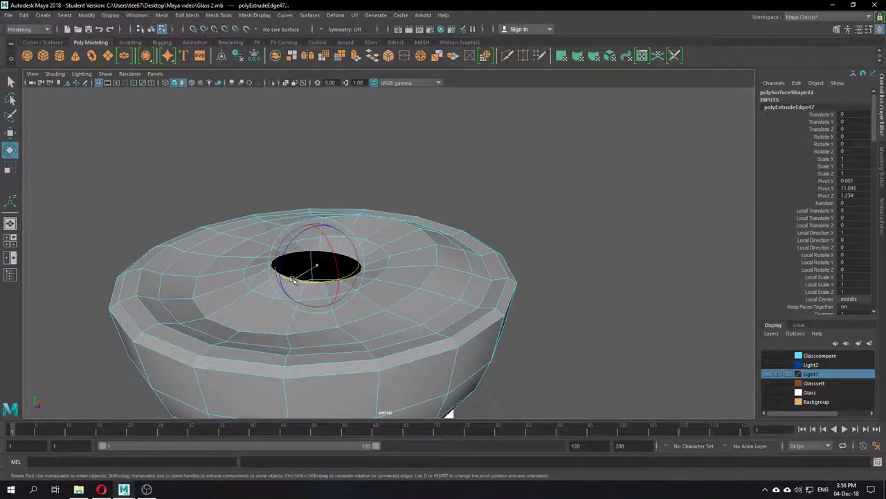
- Scale the central opening's edge loop inward, extrude it again, and slightly lower and narrow the new ring
{"action": "left_click", "coordinate": [9, 169]}
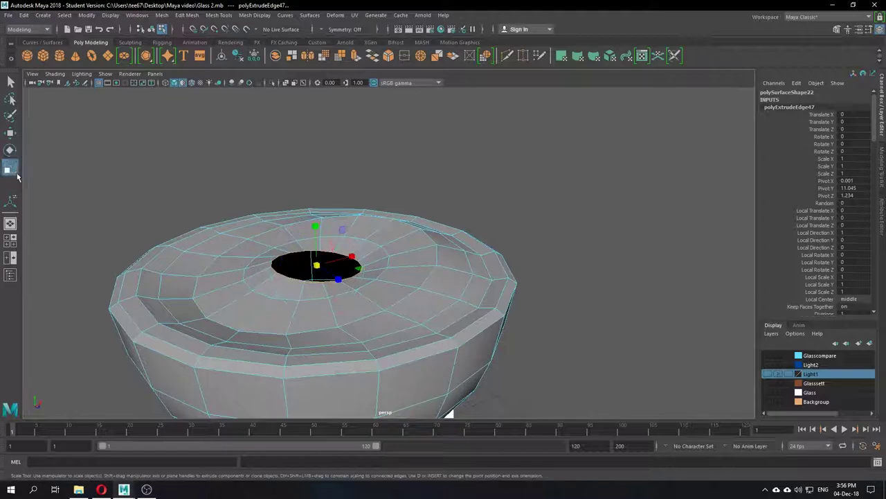
{"action": "left_click_drag", "start_coordinate": [318, 268], "coordinate": [283, 266]}
{"action": "key", "text": "ctrl+e"}
{"action": "key", "text": "w"}
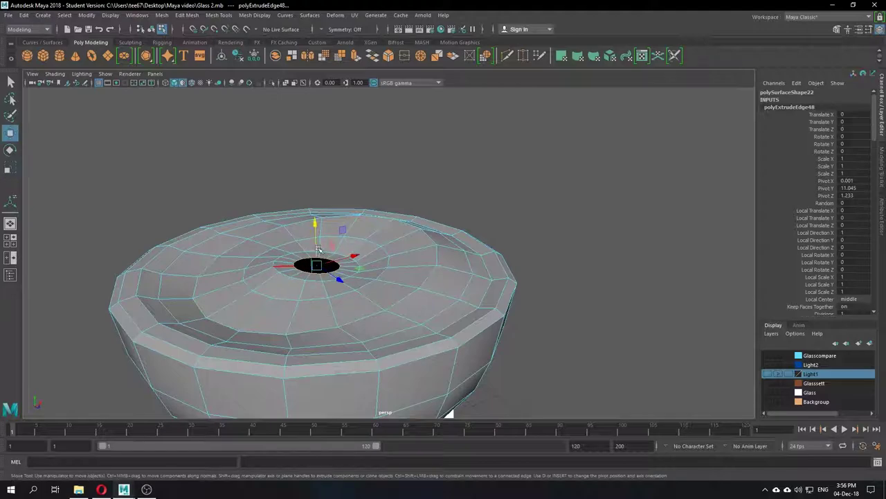
{"action": "left_click_drag", "start_coordinate": [315, 234], "coordinate": [315, 241]}
{"action": "scroll", "coordinate": [286, 263], "scroll_direction": "up", "scroll_amount": 2}
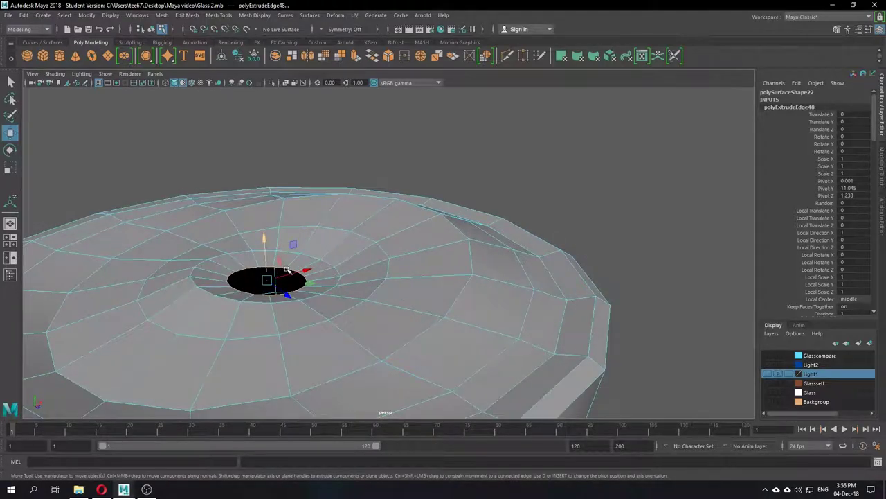
{"action": "key", "text": "r"}
{"action": "left_click_drag", "start_coordinate": [266, 280], "coordinate": [261, 279]}
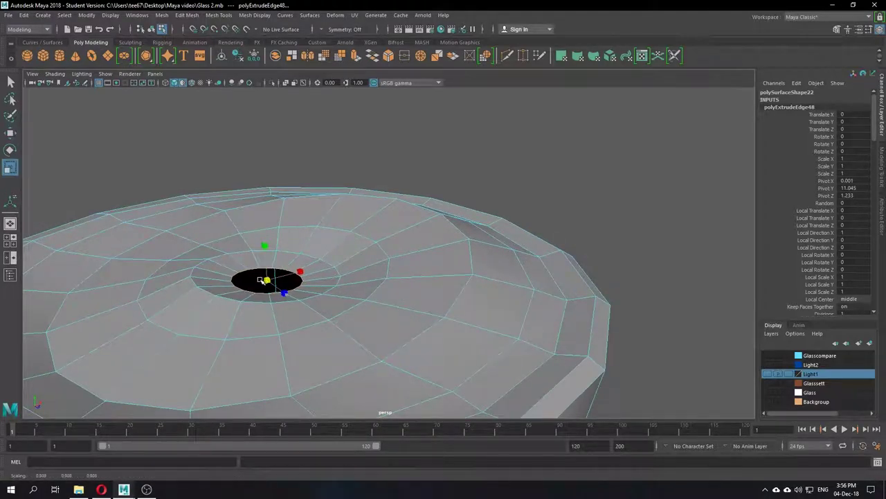
- Extrude the central opening's edge loop once more and scale it inward until only a tiny hole remains
{"action": "key", "text": "ctrl+e"}
{"action": "left_click", "coordinate": [10, 167]}
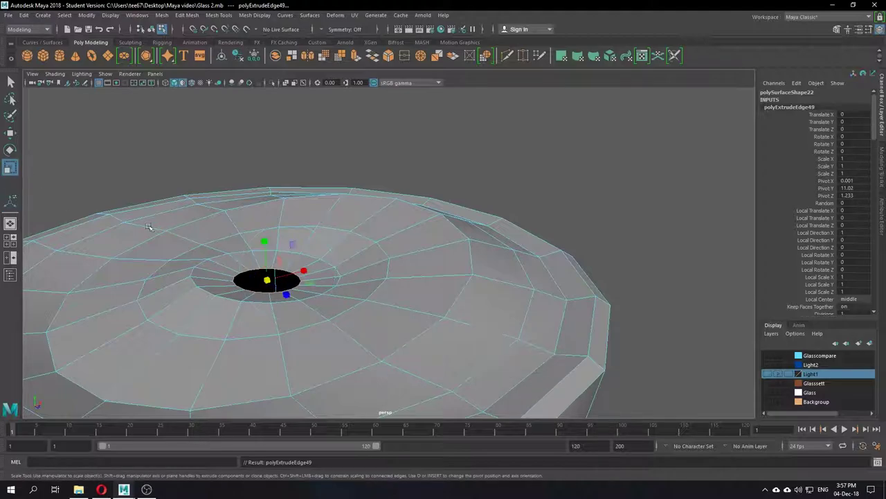
{"action": "scroll", "coordinate": [154, 227], "scroll_direction": "up", "scroll_amount": 4}
{"action": "middle_click_drag", "start_coordinate": [163, 232], "coordinate": [266, 212], "text": "alt"}
{"action": "left_click_drag", "start_coordinate": [275, 282], "coordinate": [213, 281]}
{"action": "key", "text": "w"}
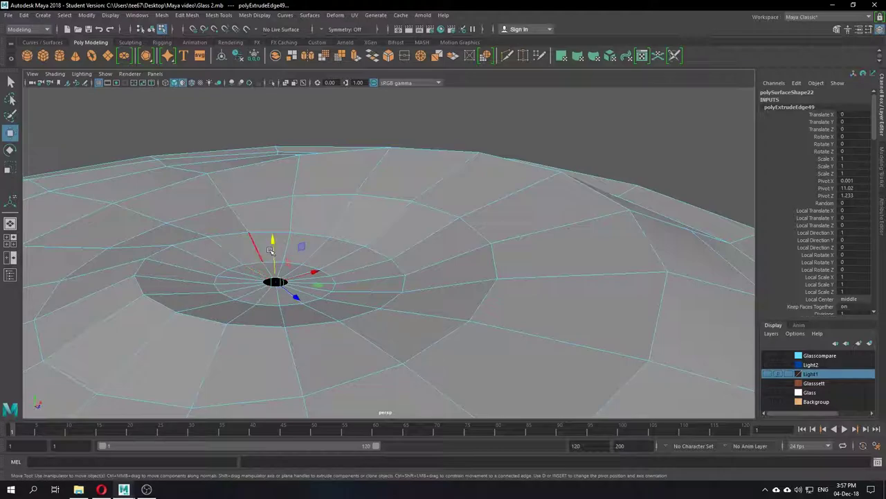
{"action": "left_click_drag", "start_coordinate": [302, 252], "coordinate": [332, 253], "text": "alt"}
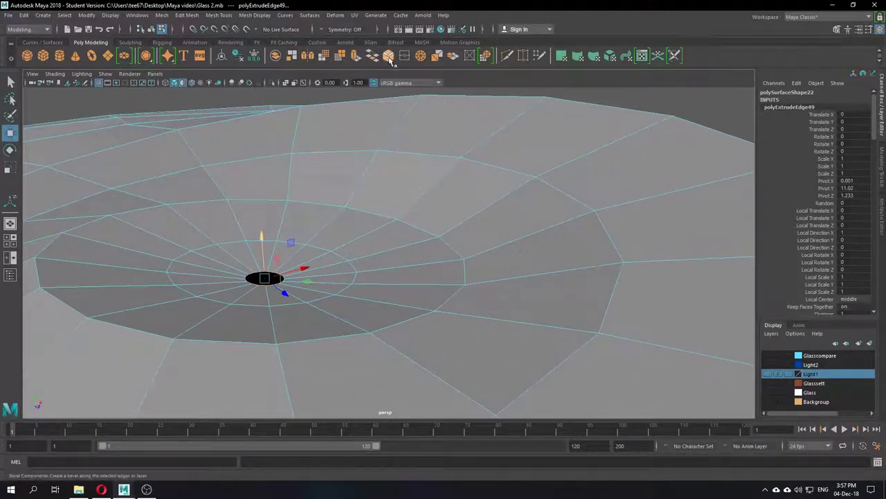
- Select the border of the tiny central hole, close it with Fill Hole, and clear the selection
{"action": "double_click", "coordinate": [255, 272]}
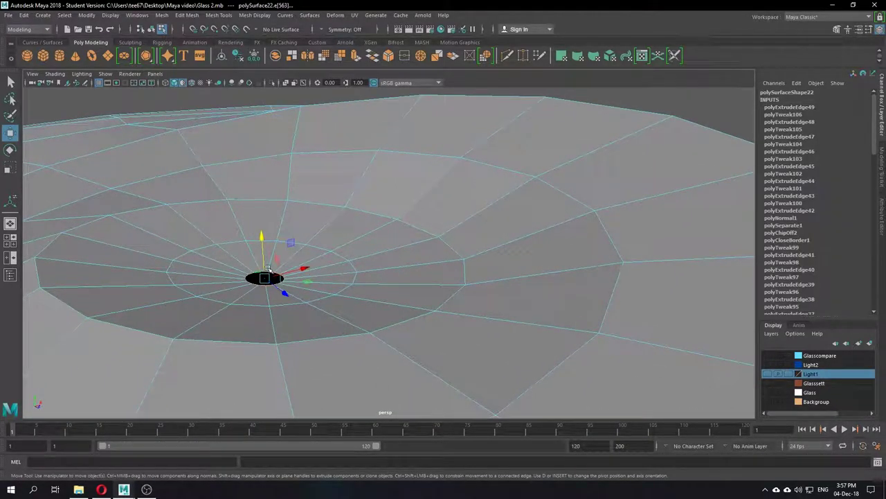
{"action": "left_click", "coordinate": [373, 57]}
{"action": "key", "text": "r"}
{"action": "scroll", "coordinate": [314, 239], "scroll_direction": "down", "scroll_amount": 5}
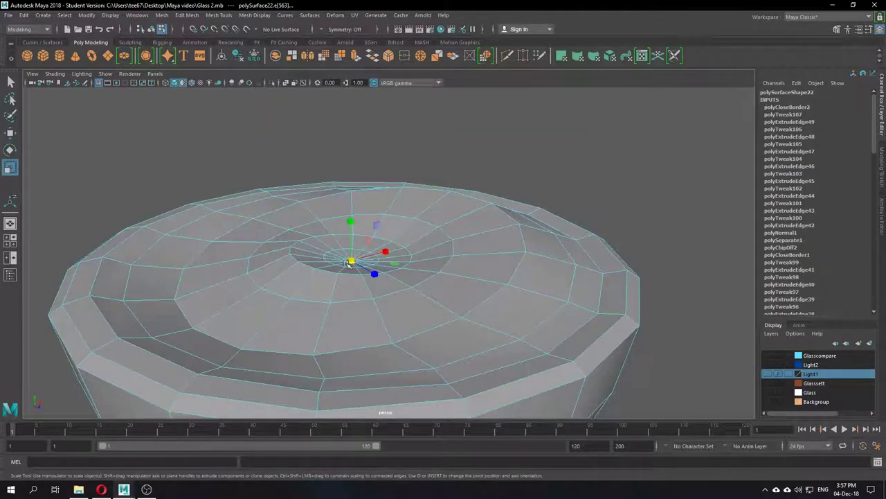
{"action": "left_click", "coordinate": [572, 141]}
{"action": "scroll", "coordinate": [432, 226], "scroll_direction": "down", "scroll_amount": 6}
{"action": "mouse_move", "coordinate": [432, 226]}
{"action": "left_mouse_down", "text": "alt"}
{"action": "mouse_move", "coordinate": [533, 240]}
{"action": "mouse_move", "coordinate": [461, 216]}
{"action": "mouse_move", "coordinate": [428, 226]}
{"action": "left_mouse_up", "text": "alt"}
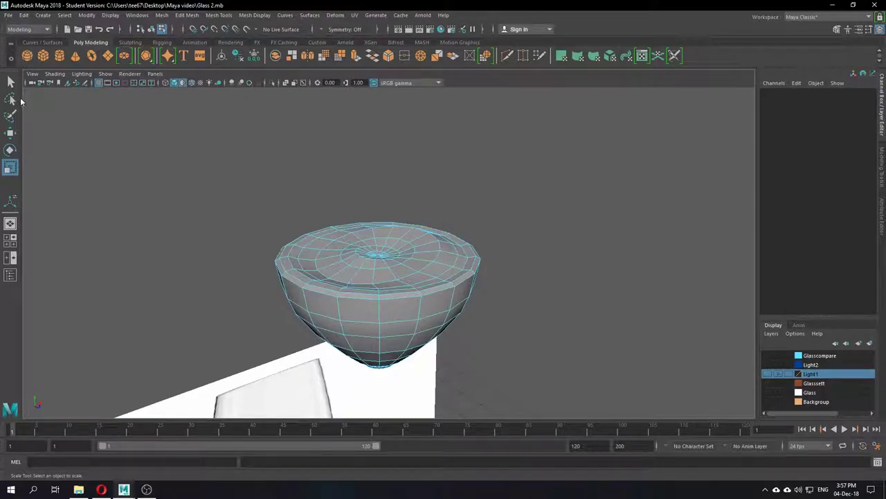
- Switch the wine mesh from edge selection back to object mode and make it ready to move
{"action": "left_click", "coordinate": [12, 82]}
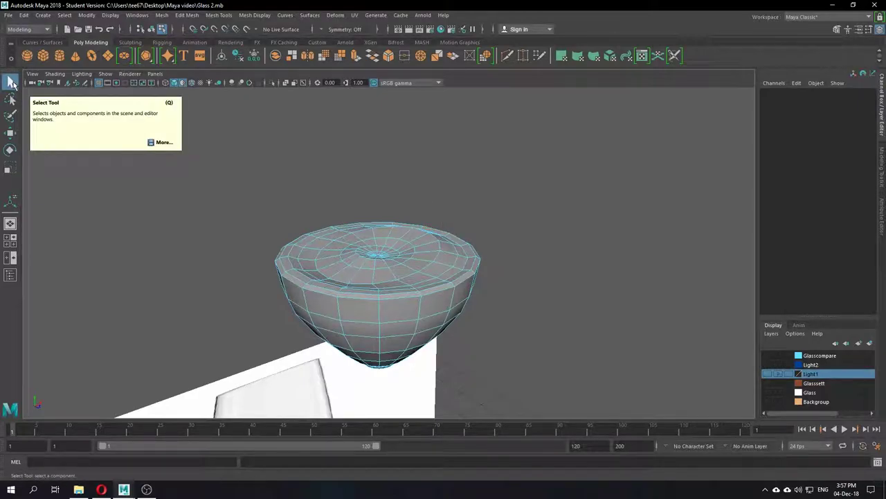
{"action": "scroll", "coordinate": [335, 283], "scroll_direction": "down", "scroll_amount": 5}
{"action": "left_click", "coordinate": [388, 212]}
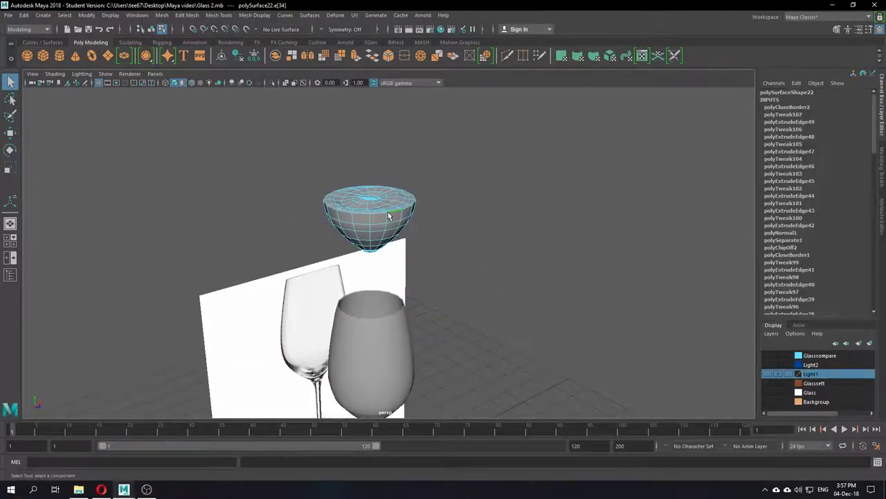
{"action": "right_click_drag", "start_coordinate": [387, 212], "coordinate": [443, 207]}
{"action": "key", "text": "w"}
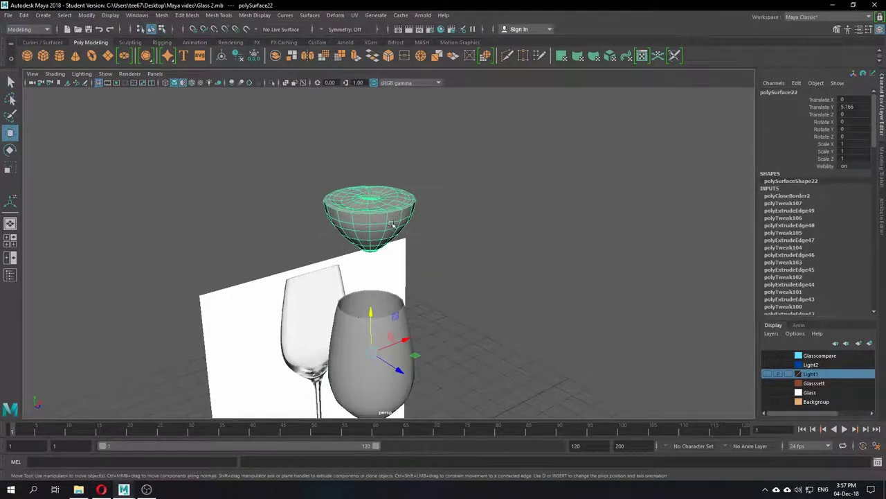
{"action": "scroll", "coordinate": [454, 223], "scroll_direction": "down", "scroll_amount": 4}
{"action": "mouse_move", "coordinate": [451, 222]}
{"action": "left_mouse_down", "text": "alt"}
{"action": "mouse_move", "coordinate": [498, 261]}
{"action": "mouse_move", "coordinate": [453, 229]}
{"action": "left_mouse_up", "text": "alt"}
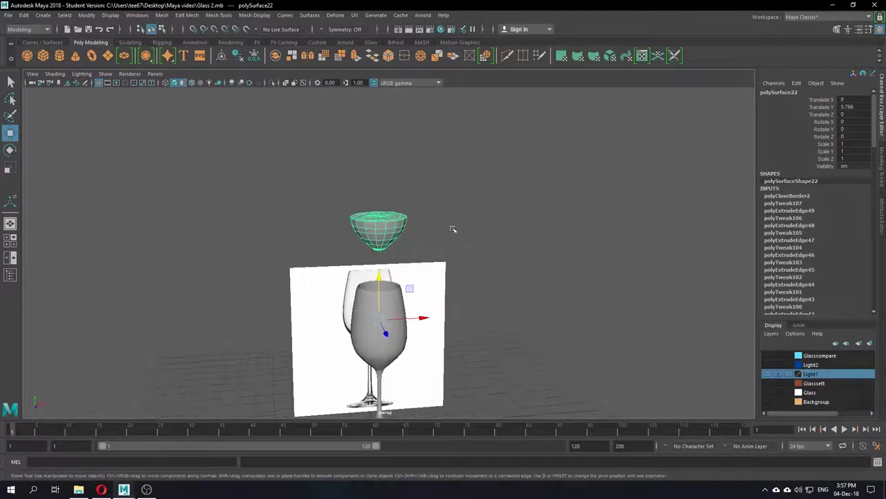
- Center the pivot of the wine mesh
{"action": "left_click", "coordinate": [453, 229]}
{"action": "left_click", "coordinate": [395, 237]}
{"action": "left_click", "coordinate": [43, 15]}
{"action": "mouse_move", "coordinate": [69, 15]}
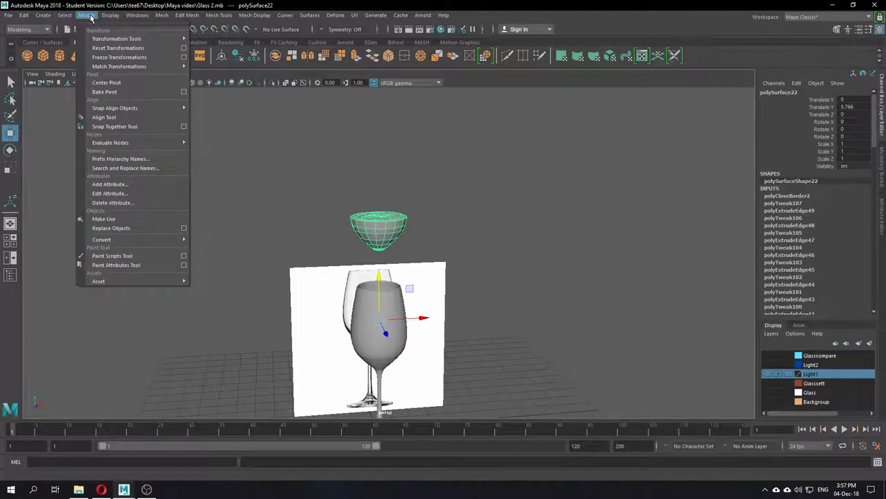
{"action": "left_click", "coordinate": [118, 82]}
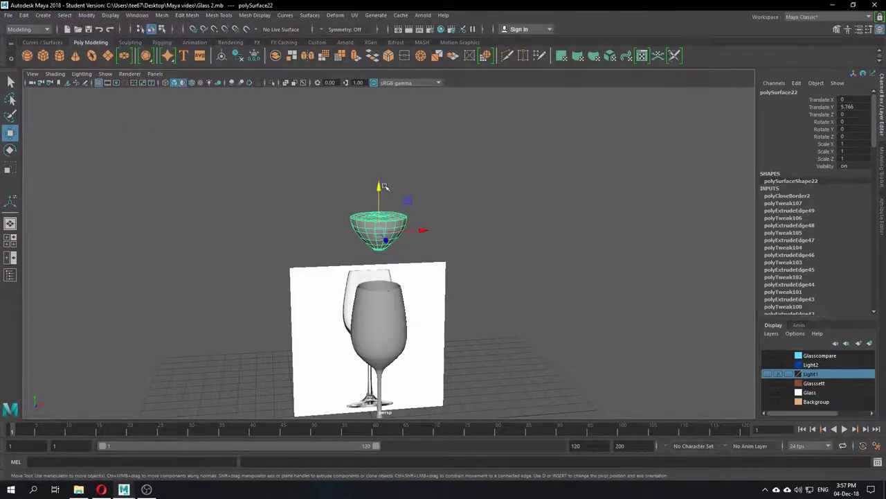
- Lower the wine mesh into the glass bowl to Translate Y 0.295 and shift it to Translate X -0.022
{"action": "left_click_drag", "start_coordinate": [384, 187], "coordinate": [393, 303]}
{"action": "scroll", "coordinate": [399, 261], "scroll_direction": "up", "scroll_amount": 3}
{"action": "left_click_drag", "start_coordinate": [416, 260], "coordinate": [453, 330], "text": "alt"}
{"action": "left_click_drag", "start_coordinate": [438, 289], "coordinate": [484, 186], "text": "alt"}
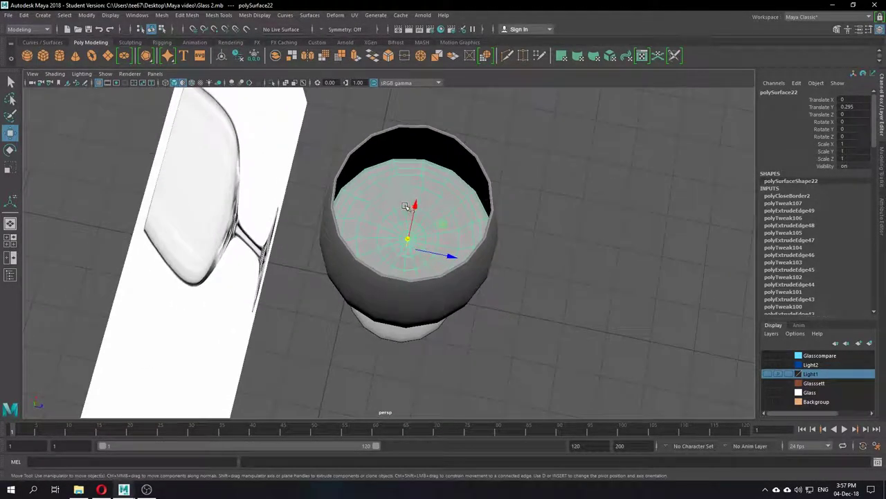
{"action": "left_click_drag", "start_coordinate": [415, 205], "coordinate": [342, 166]}
{"action": "middle_click_drag", "start_coordinate": [342, 166], "coordinate": [364, 213], "text": "alt"}
- Show the front view beside the perspective view and lower the wine mesh to Translate Y 0.227 inside the bowl
{"action": "key", "text": "space"}
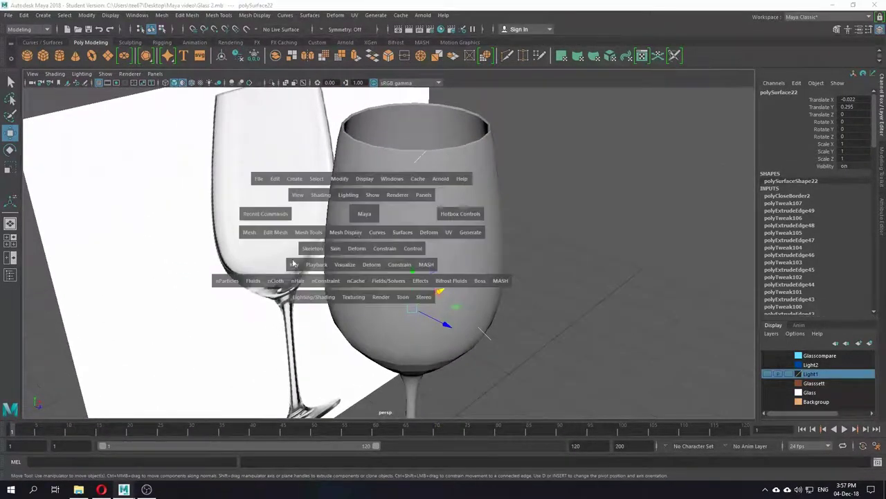
{"action": "scroll", "coordinate": [188, 307], "scroll_direction": "down", "scroll_amount": 2}
{"action": "middle_click_drag", "start_coordinate": [188, 307], "coordinate": [207, 216], "text": "alt"}
{"action": "scroll", "coordinate": [202, 198], "scroll_direction": "up", "scroll_amount": 6}
{"action": "middle_click_drag", "start_coordinate": [208, 172], "coordinate": [198, 251], "text": "alt"}
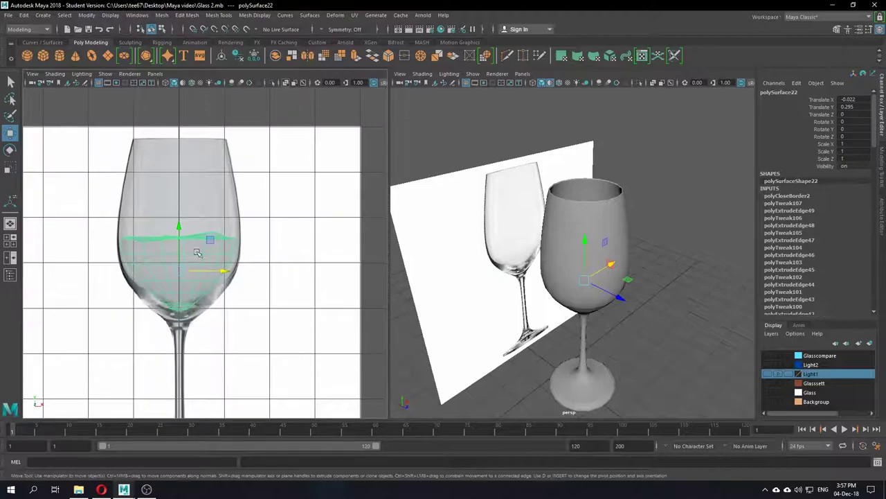
{"action": "right_click_drag", "start_coordinate": [198, 251], "coordinate": [295, 304], "text": "alt"}
{"action": "middle_click_drag", "start_coordinate": [245, 282], "coordinate": [262, 236], "text": "alt"}
{"action": "left_click_drag", "start_coordinate": [177, 190], "coordinate": [178, 196]}
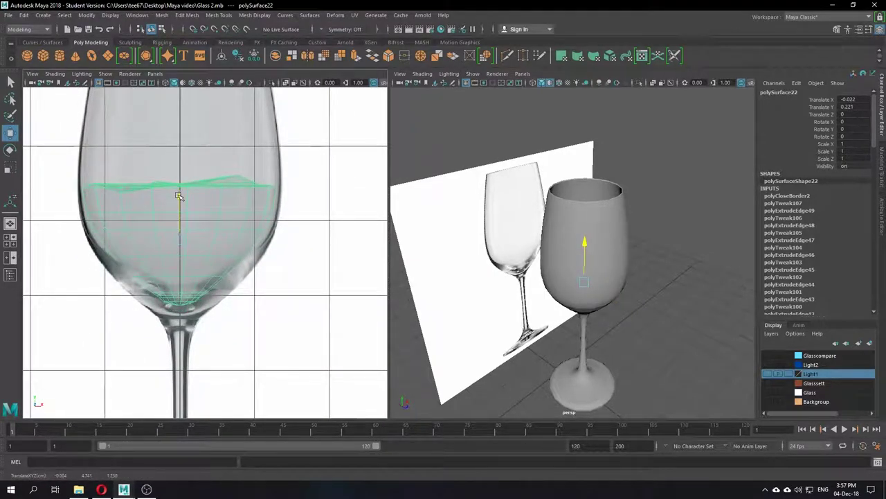
{"action": "scroll", "coordinate": [574, 277], "scroll_direction": "down", "scroll_amount": 3}
- Turn off the default-material display in the perspective view so the glass shows its assigned material
{"action": "left_click", "coordinate": [397, 121]}
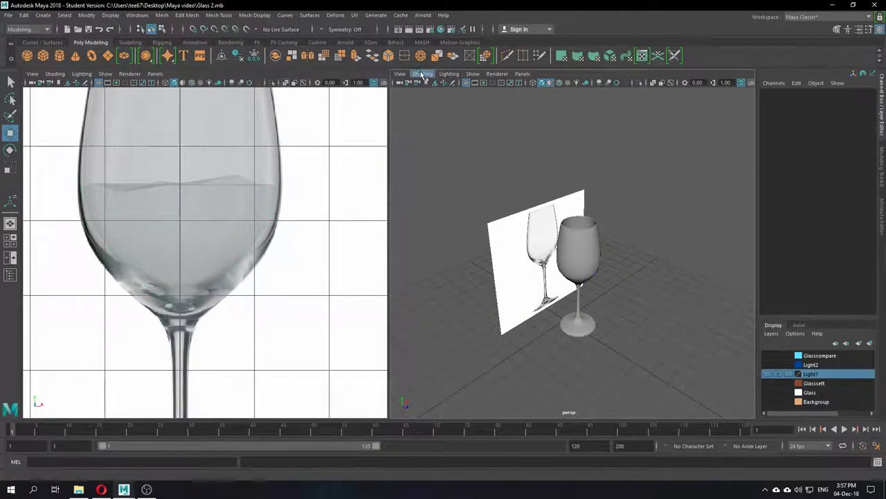
{"action": "left_click", "coordinate": [55, 73]}
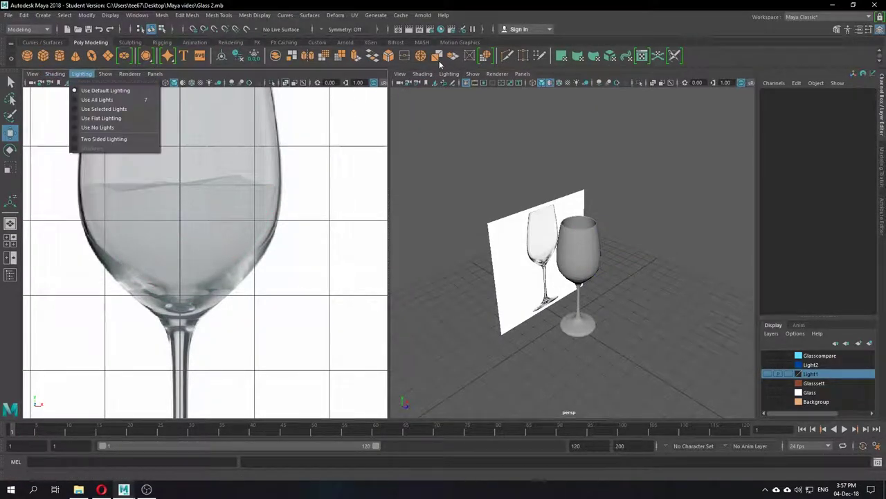
{"action": "left_click", "coordinate": [422, 74]}
{"action": "left_click", "coordinate": [420, 148]}
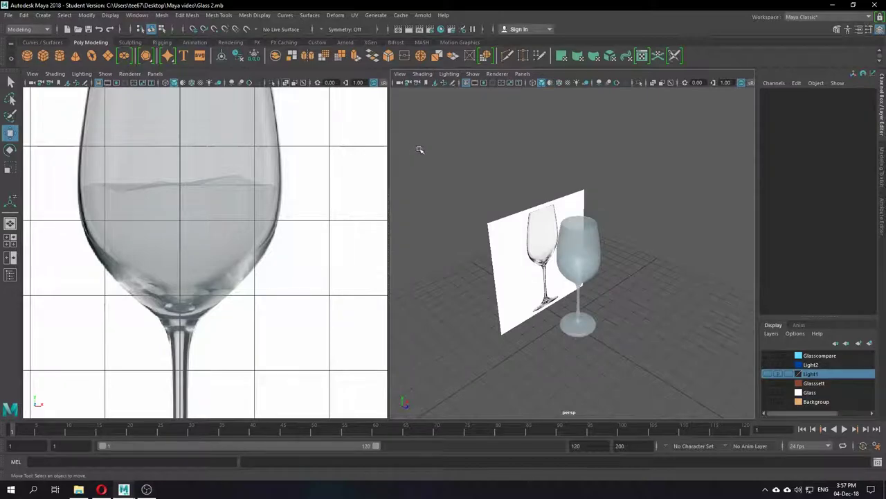
{"action": "scroll", "coordinate": [668, 250], "scroll_direction": "up", "scroll_amount": 4}
{"action": "left_click_drag", "start_coordinate": [657, 236], "coordinate": [682, 305], "text": "alt"}
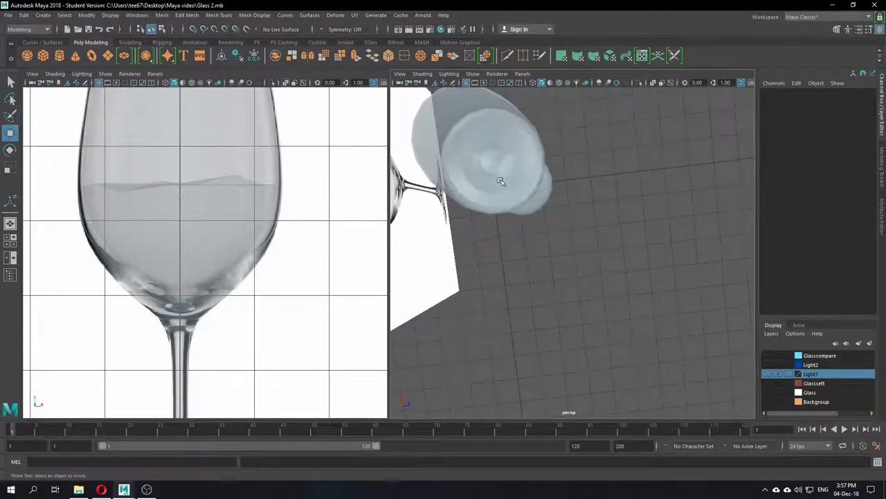
- Select the wine mesh and create a Blinn material in the Hypershade
{"action": "left_click", "coordinate": [500, 180]}
{"action": "left_click_drag", "start_coordinate": [462, 147], "coordinate": [598, 157], "text": "alt"}
{"action": "left_click", "coordinate": [441, 28]}
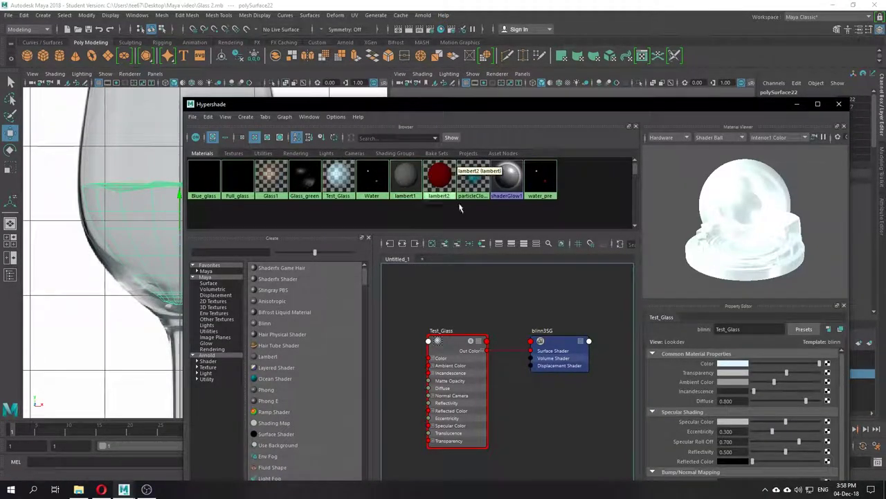
{"action": "left_click_drag", "start_coordinate": [516, 104], "coordinate": [459, 48]}
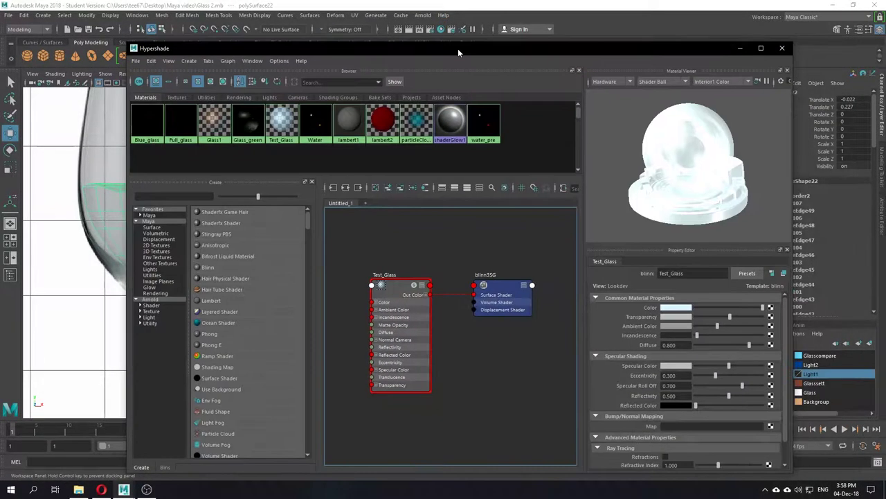
{"action": "left_click", "coordinate": [150, 216]}
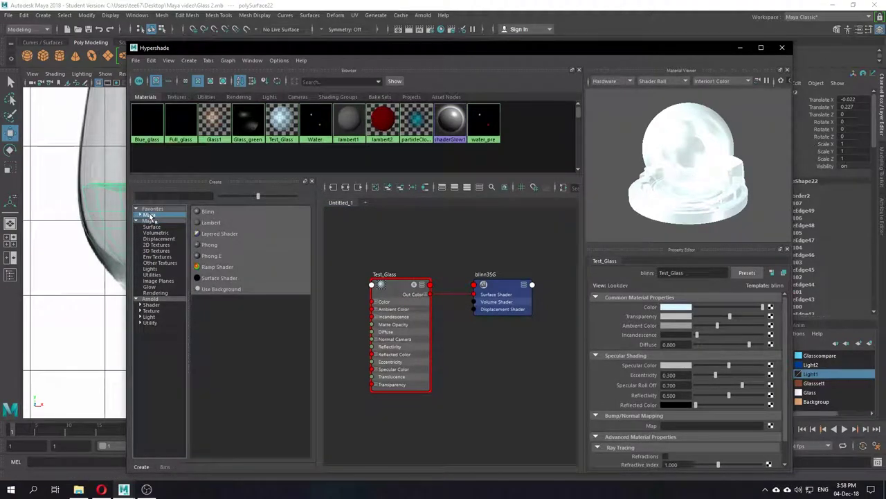
{"action": "left_click", "coordinate": [214, 215]}
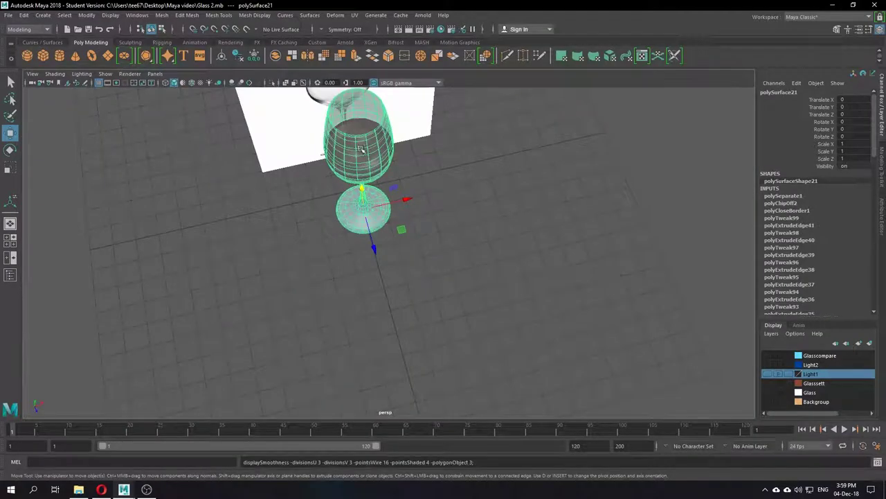
- Inspect the wine mesh inside the glass from the front, the side and above
{"action": "left_click", "coordinate": [354, 127]}
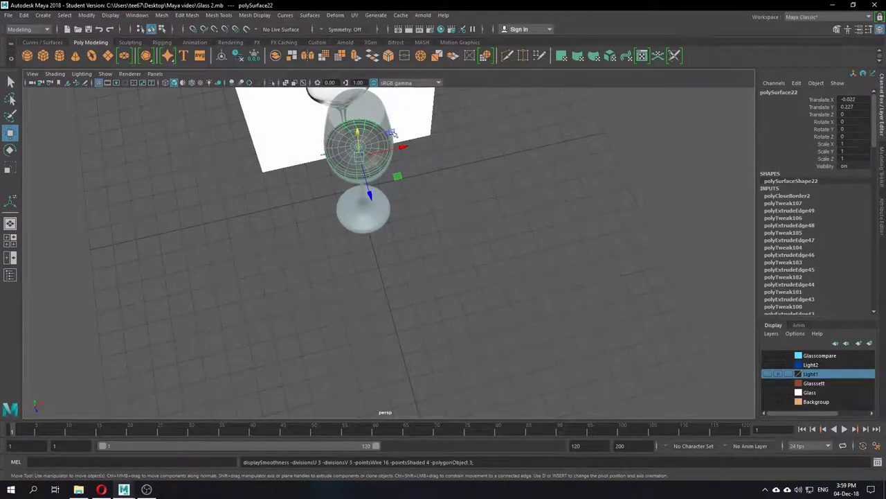
{"action": "left_click", "coordinate": [529, 259]}
{"action": "left_click_drag", "start_coordinate": [529, 259], "coordinate": [443, 210], "text": "alt"}
{"action": "middle_click_drag", "start_coordinate": [443, 210], "coordinate": [442, 267], "text": "alt"}
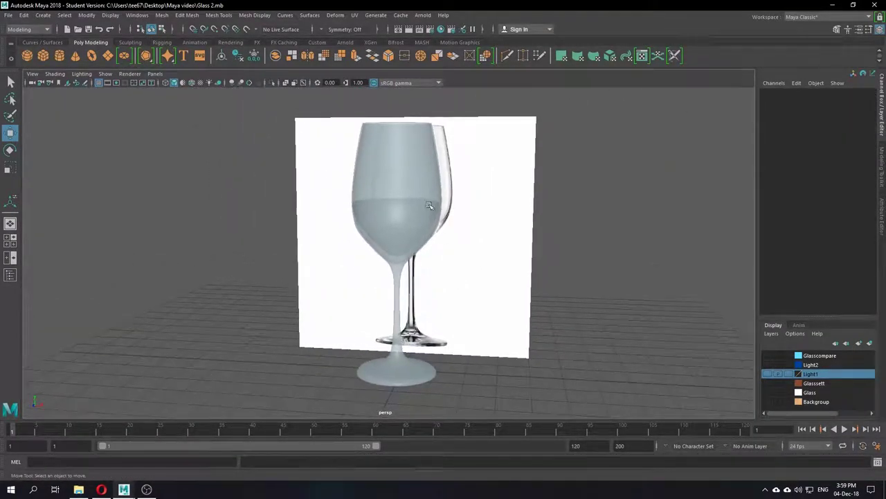
{"action": "scroll", "coordinate": [490, 208], "scroll_direction": "up", "scroll_amount": 2}
{"action": "left_click_drag", "start_coordinate": [492, 222], "coordinate": [564, 246], "text": "alt"}
{"action": "scroll", "coordinate": [413, 218], "scroll_direction": "down", "scroll_amount": 4}
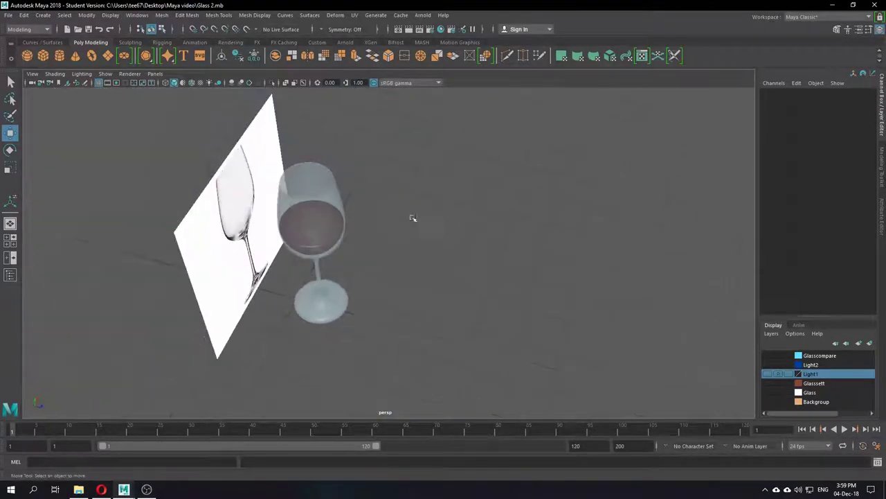
{"action": "left_click_drag", "start_coordinate": [414, 218], "coordinate": [439, 215], "text": "alt"}
{"action": "left_click", "coordinate": [441, 29]}
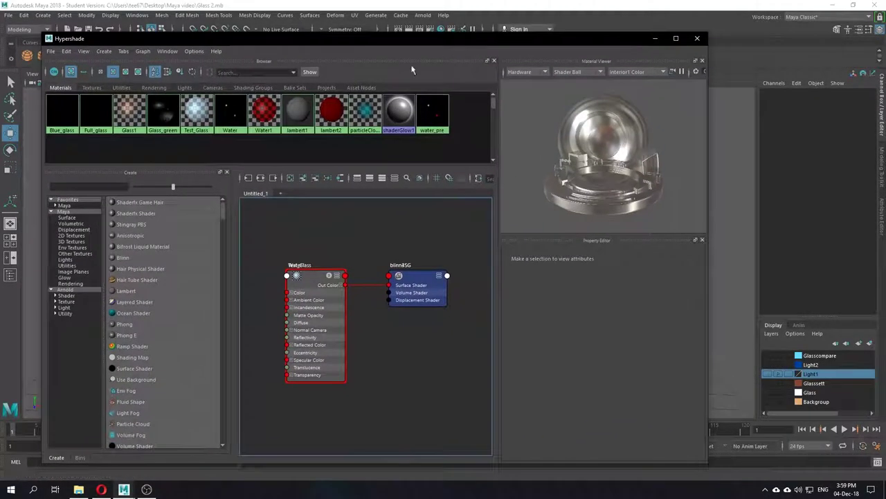
{"action": "left_click", "coordinate": [64, 206]}
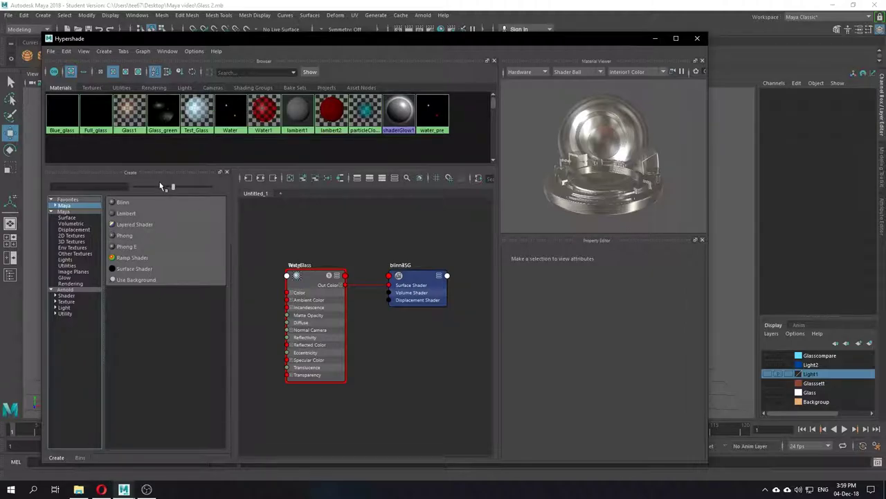
{"action": "left_click_drag", "start_coordinate": [288, 40], "coordinate": [275, 118]}
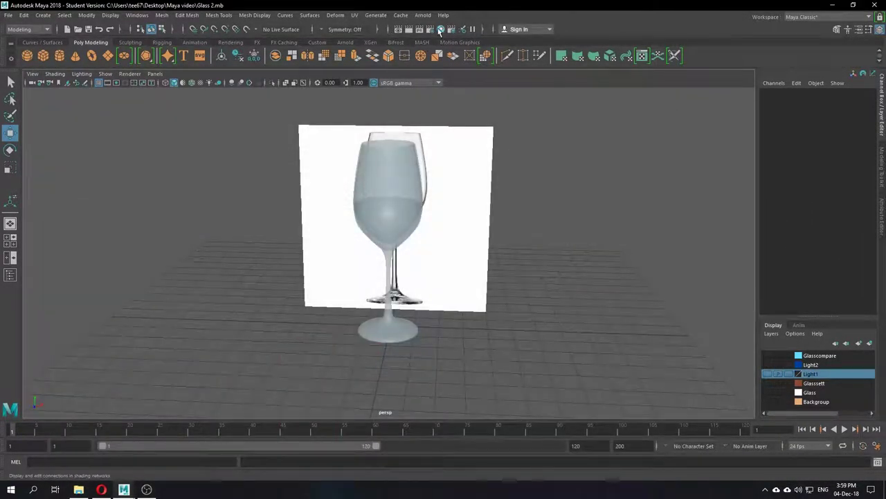
- Run an Arnold test render with the Light2 layer shown, then close the render and hide that layer
{"action": "left_click", "coordinate": [425, 14]}
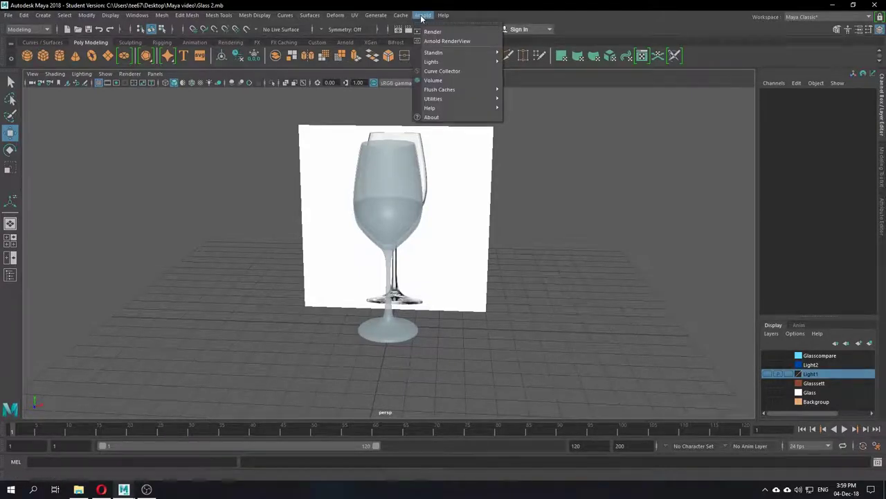
{"action": "left_click", "coordinate": [432, 32]}
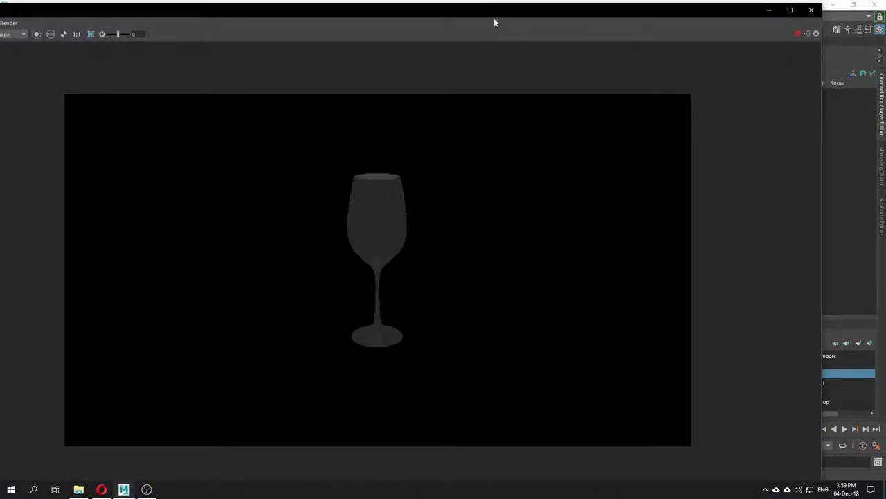
{"action": "left_click_drag", "start_coordinate": [493, 23], "coordinate": [390, 42]}
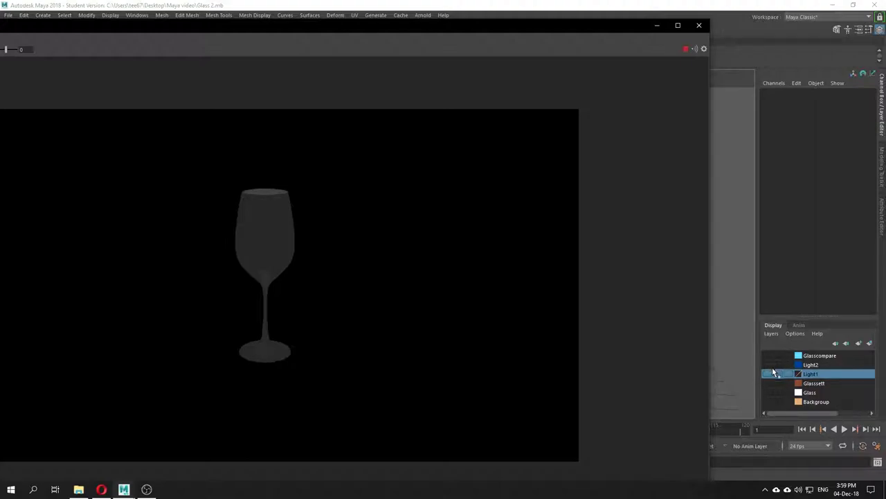
{"action": "left_click", "coordinate": [773, 374]}
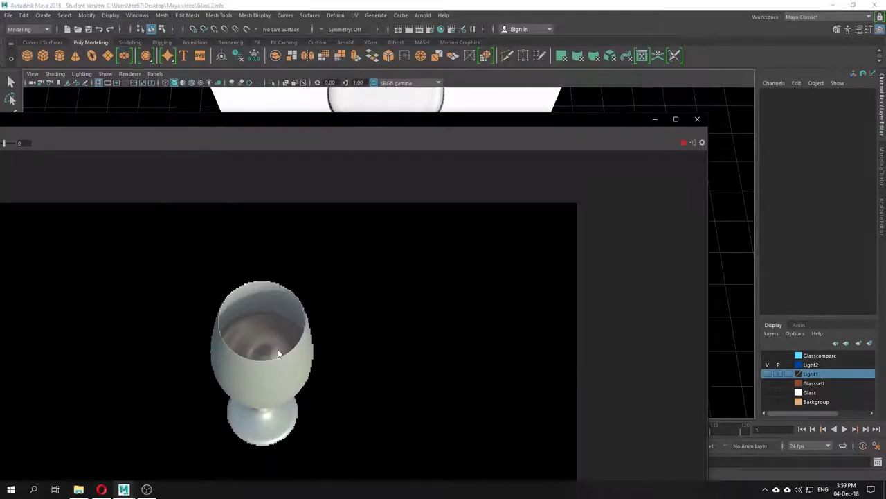
{"action": "left_click_drag", "start_coordinate": [406, 137], "coordinate": [580, 64]}
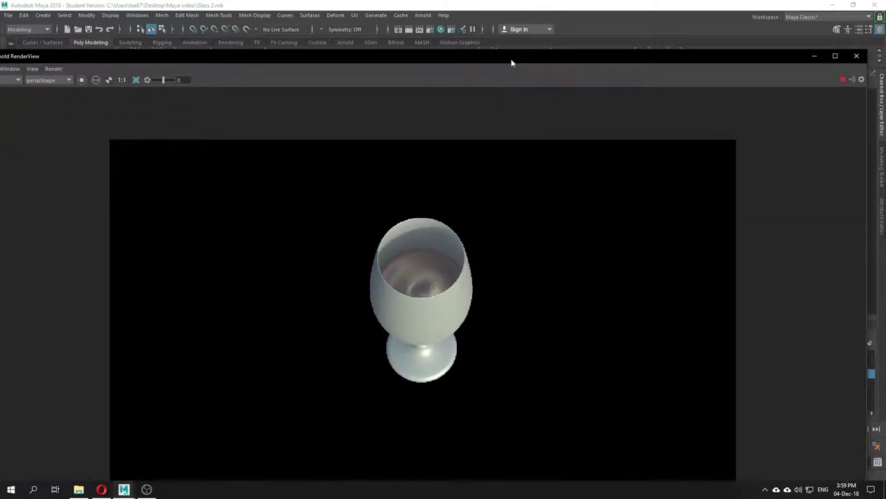
{"action": "left_click_drag", "start_coordinate": [511, 63], "coordinate": [415, 186]}
{"action": "left_click", "coordinate": [389, 182]}
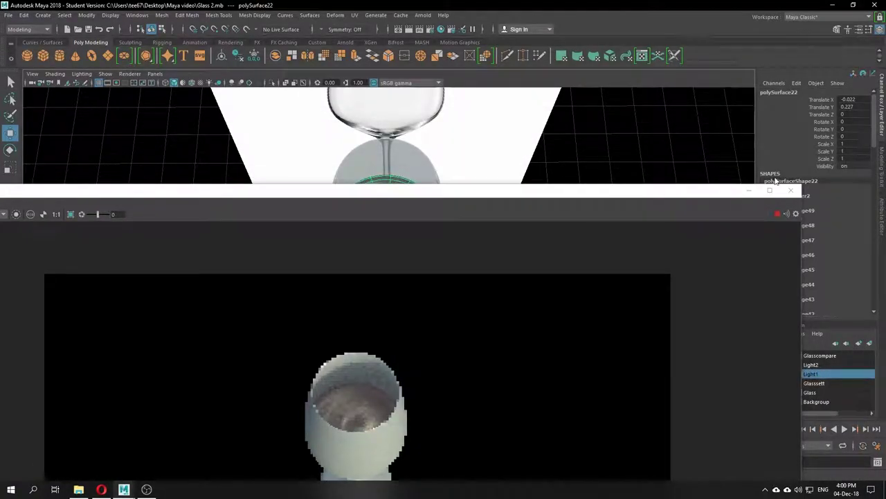
{"action": "left_click", "coordinate": [790, 189]}
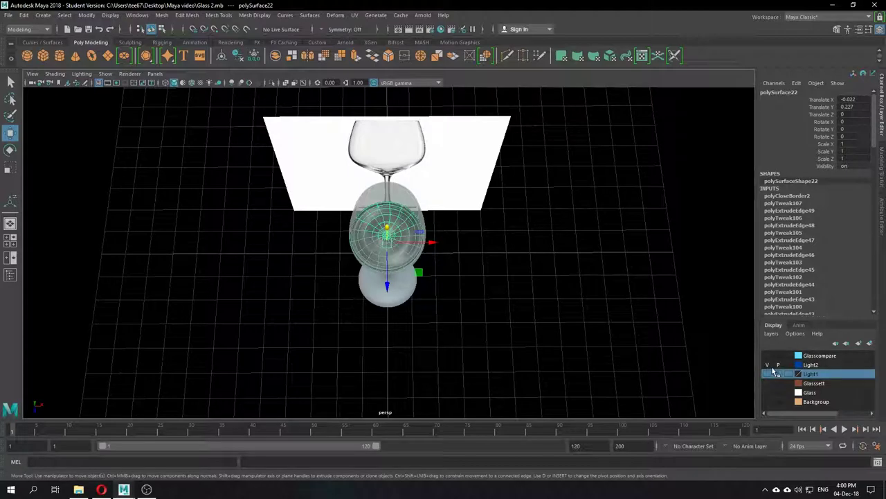
{"action": "left_click", "coordinate": [767, 365]}
- Assign the existing Water material to the selected wine mesh through the Hypershade
{"action": "left_click", "coordinate": [572, 327]}
{"action": "scroll", "coordinate": [559, 325], "scroll_direction": "up", "scroll_amount": 4}
{"action": "left_click_drag", "start_coordinate": [559, 326], "coordinate": [554, 301], "text": "alt"}
{"action": "scroll", "coordinate": [481, 315], "scroll_direction": "down", "scroll_amount": 4}
{"action": "scroll", "coordinate": [554, 300], "scroll_direction": "up", "scroll_amount": 4}
{"action": "left_click", "coordinate": [434, 215]}
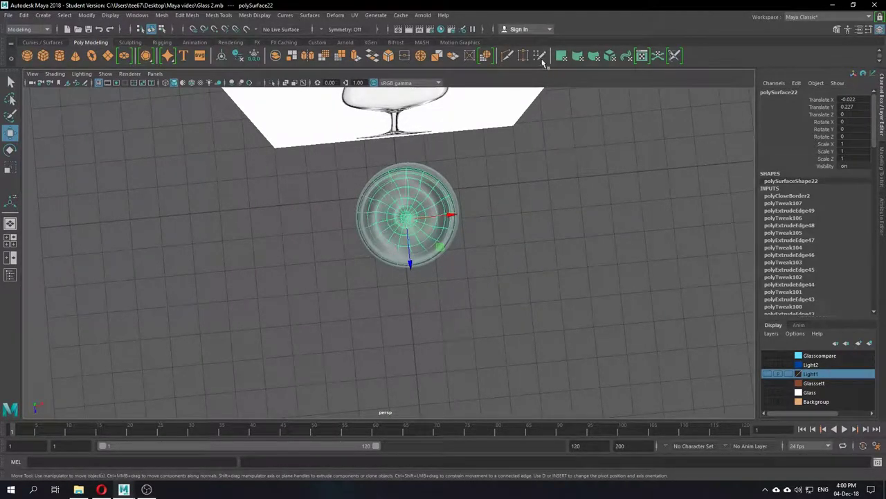
{"action": "left_click", "coordinate": [439, 28]}
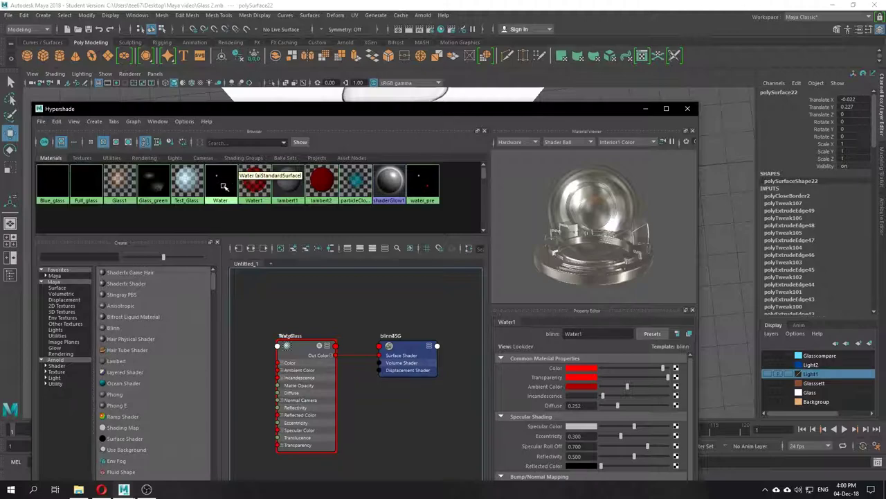
{"action": "mouse_move", "coordinate": [343, 108]}
{"action": "left_mouse_down"}
{"action": "mouse_move", "coordinate": [312, 138]}
{"action": "mouse_move", "coordinate": [353, 107]}
{"action": "mouse_move", "coordinate": [333, 95]}
{"action": "left_mouse_up"}
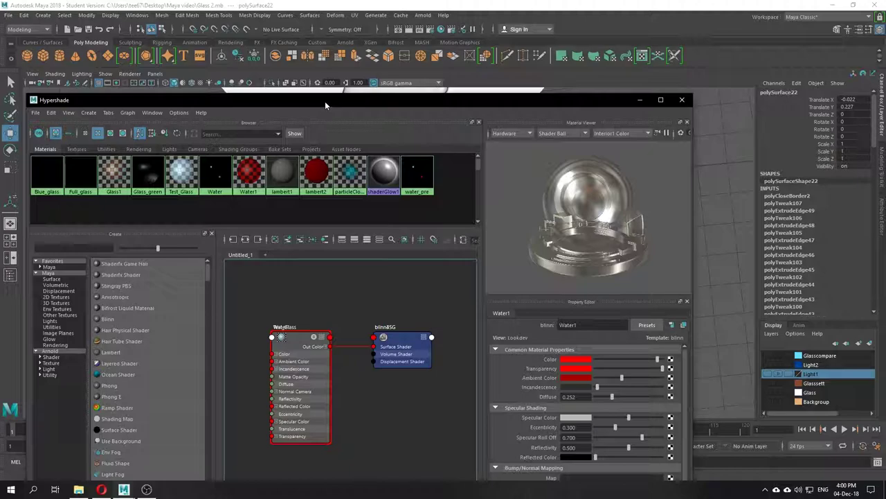
{"action": "left_click_drag", "start_coordinate": [325, 101], "coordinate": [642, 125]}
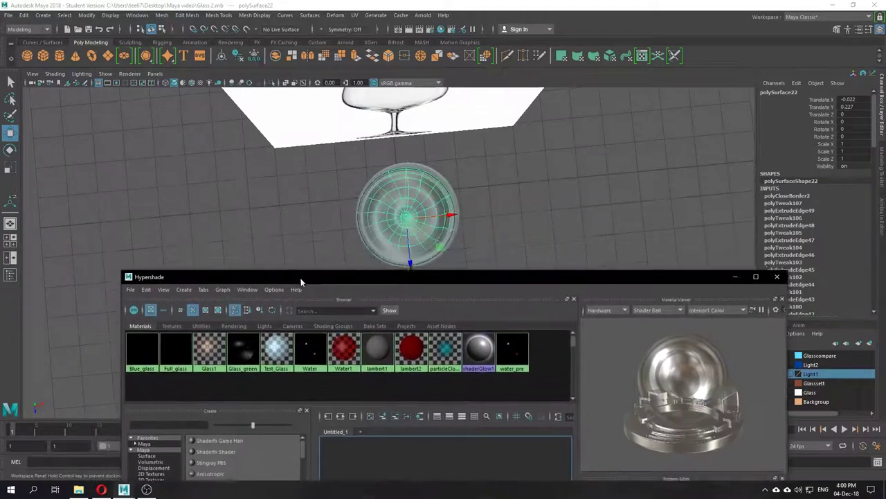
{"action": "right_click_drag", "start_coordinate": [332, 344], "coordinate": [331, 319]}
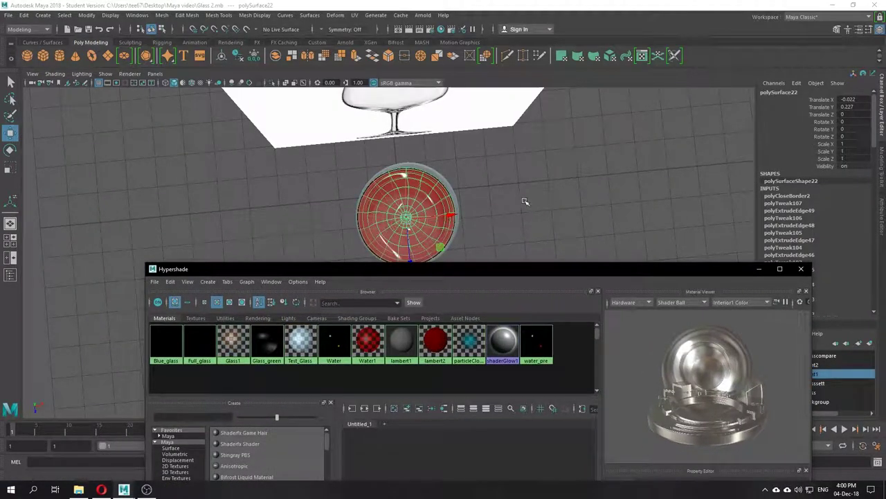
- Select the glass mesh and assign the existing Full_glass material to it
{"action": "left_click", "coordinate": [528, 223]}
{"action": "left_click_drag", "start_coordinate": [528, 224], "coordinate": [445, 158], "text": "alt"}
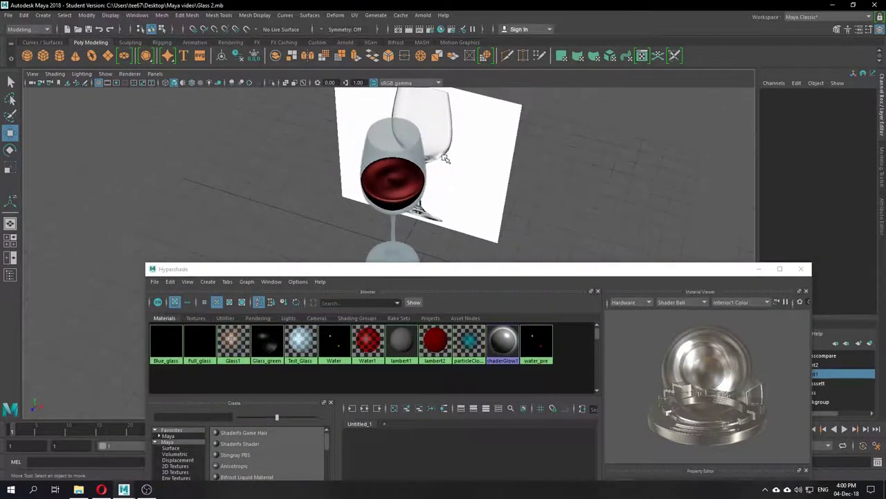
{"action": "left_click", "coordinate": [401, 154]}
{"action": "left_click_drag", "start_coordinate": [389, 270], "coordinate": [407, 245]}
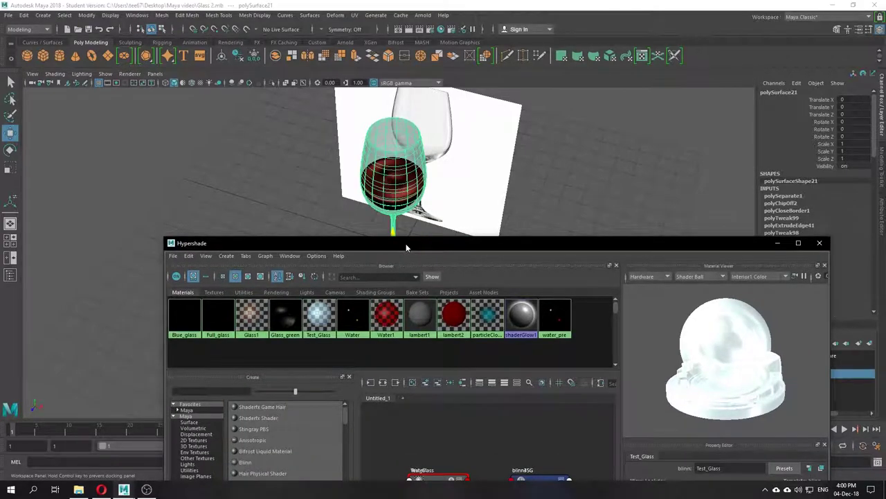
{"action": "right_click", "coordinate": [220, 325]}
{"action": "right_click_drag", "start_coordinate": [220, 323], "coordinate": [225, 301]}
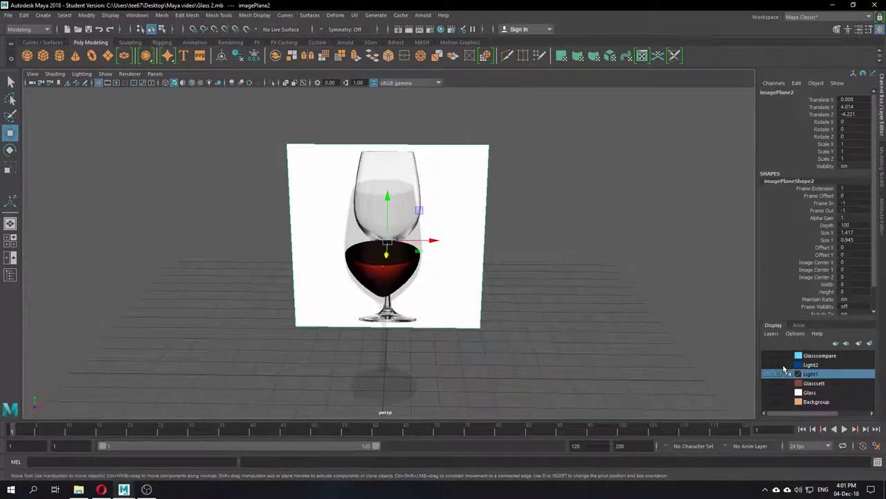
- Examine the wine and glass meshes from above, selecting each to check how it overlaps the other
{"action": "left_click", "coordinate": [398, 280]}
{"action": "left_click_drag", "start_coordinate": [530, 307], "coordinate": [570, 364], "text": "alt"}
{"action": "left_click", "coordinate": [355, 140]}
{"action": "left_click", "coordinate": [372, 159]}
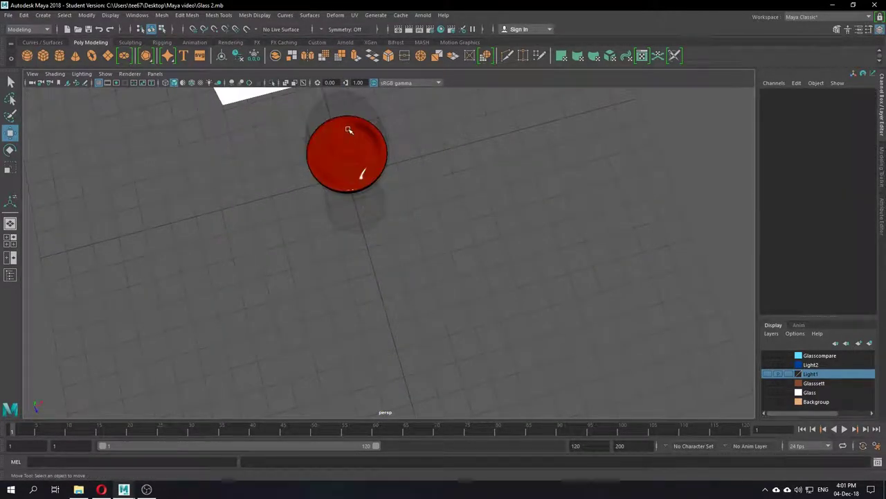
{"action": "left_click", "coordinate": [349, 130]}
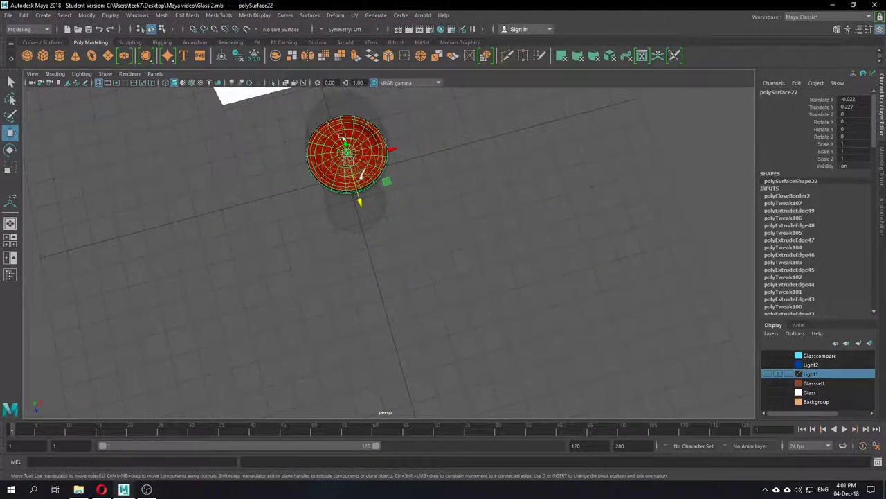
{"action": "left_click", "coordinate": [356, 105]}
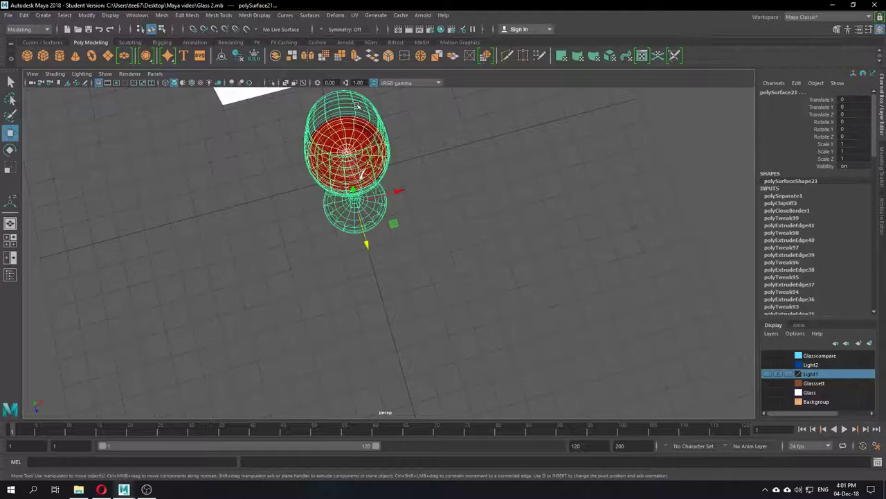
{"action": "left_click", "coordinate": [352, 110]}
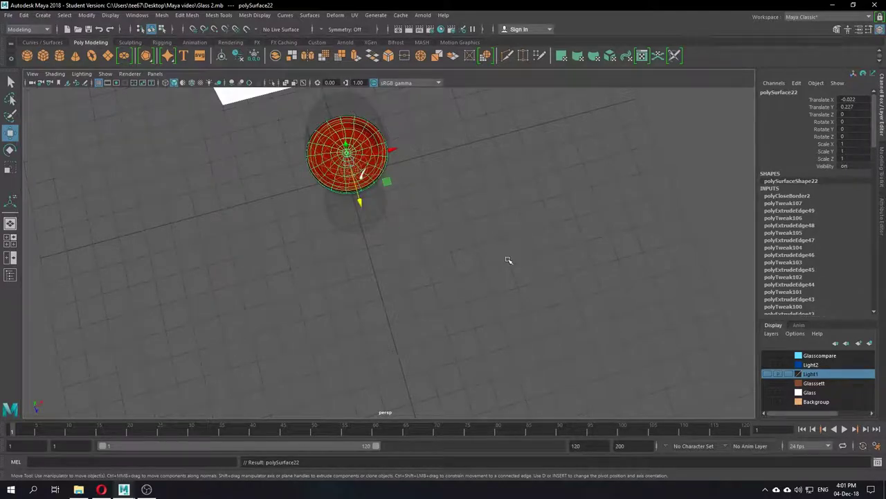
{"action": "left_click", "coordinate": [508, 261]}
{"action": "left_click", "coordinate": [372, 142]}
{"action": "left_click", "coordinate": [461, 231]}
- Select the glass mesh and turn on its smooth mesh preview
{"action": "left_click", "coordinate": [370, 155]}
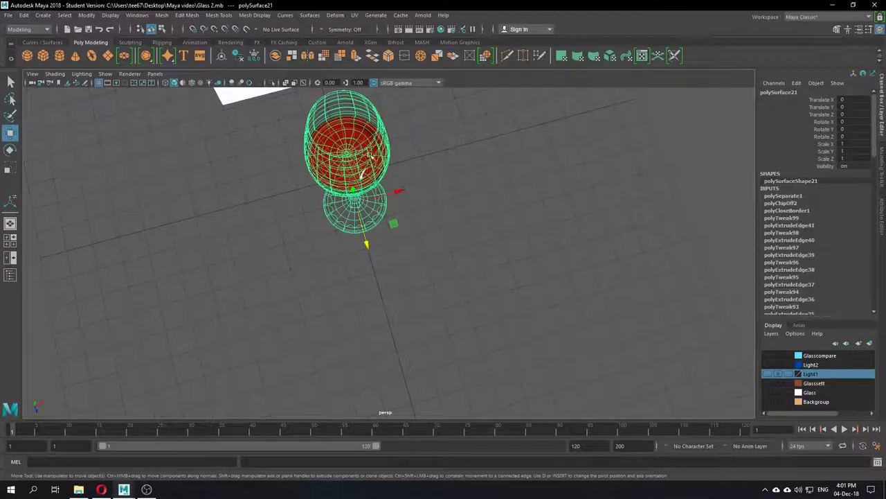
{"action": "left_click_drag", "start_coordinate": [370, 156], "coordinate": [418, 211], "text": "alt"}
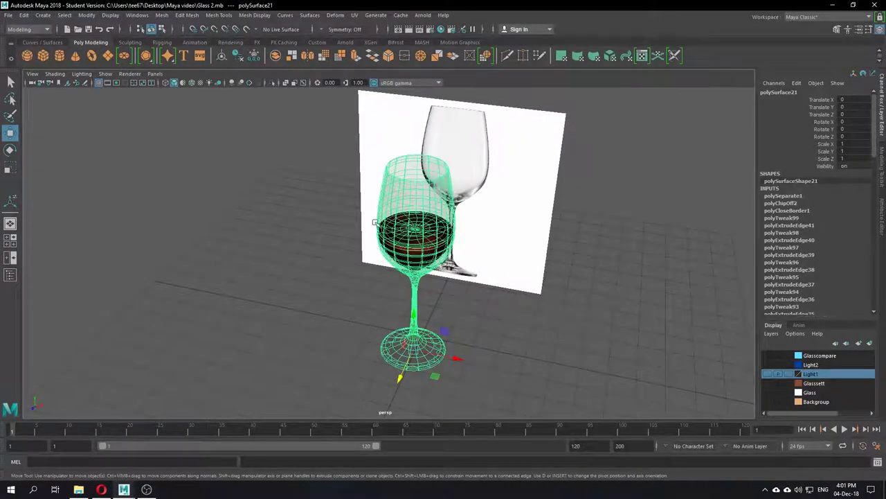
{"action": "right_click_drag", "start_coordinate": [336, 239], "coordinate": [295, 277], "text": "alt"}
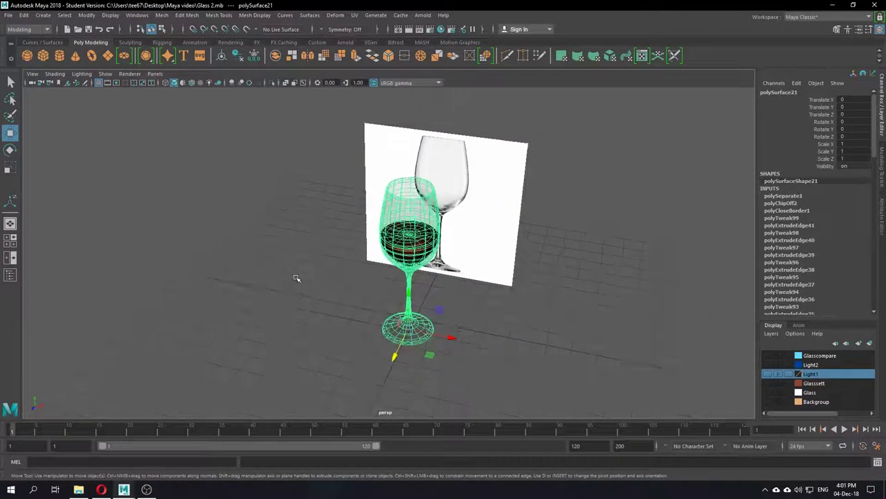
{"action": "key", "text": "3"}
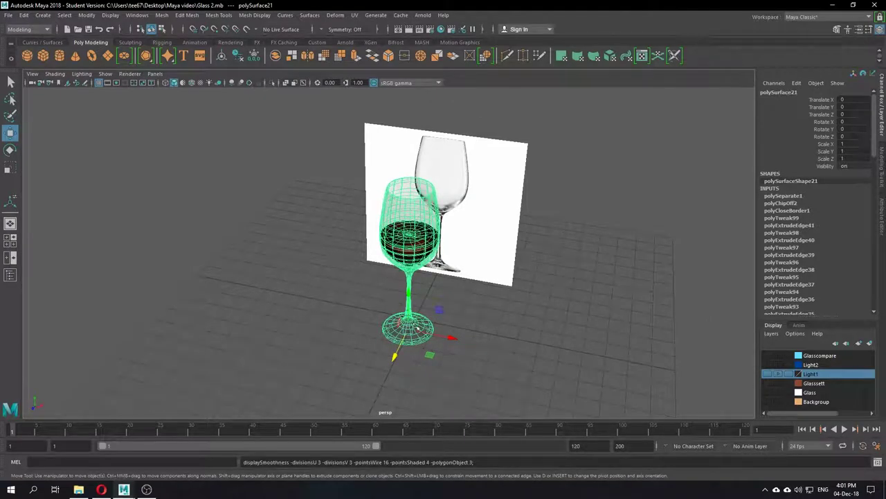
{"action": "left_click", "coordinate": [485, 274]}
- Reframe the glass in perspective, start an Arnold render and show the Light2 layer
{"action": "left_click_drag", "start_coordinate": [485, 275], "coordinate": [502, 295], "text": "alt"}
{"action": "middle_click_drag", "start_coordinate": [488, 279], "coordinate": [473, 252], "text": "alt"}
{"action": "right_click_drag", "start_coordinate": [473, 252], "coordinate": [455, 293], "text": "alt"}
{"action": "left_click", "coordinate": [423, 16]}
{"action": "left_click", "coordinate": [428, 32]}
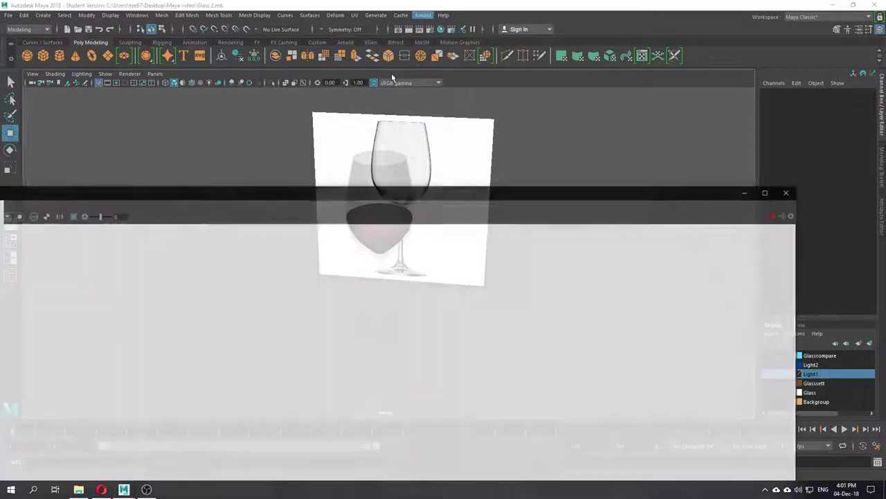
{"action": "left_click_drag", "start_coordinate": [354, 194], "coordinate": [356, 32]}
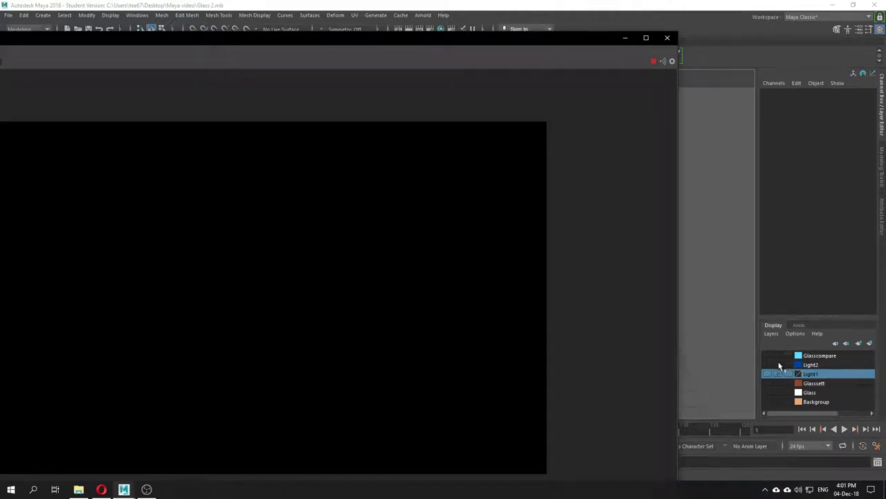
{"action": "left_click", "coordinate": [769, 364]}
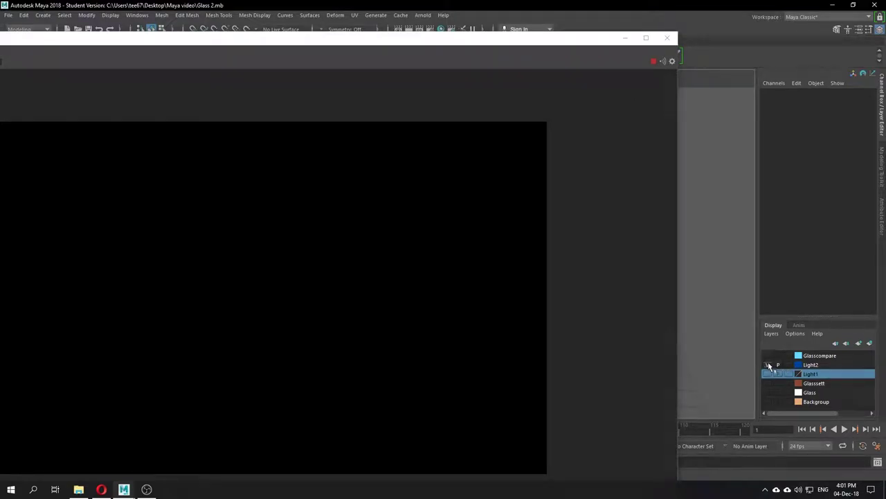
- Show the Backgroup layer and swap the Light2 layer for Light1 in the running render
{"action": "left_click_drag", "start_coordinate": [406, 39], "coordinate": [444, 31]}
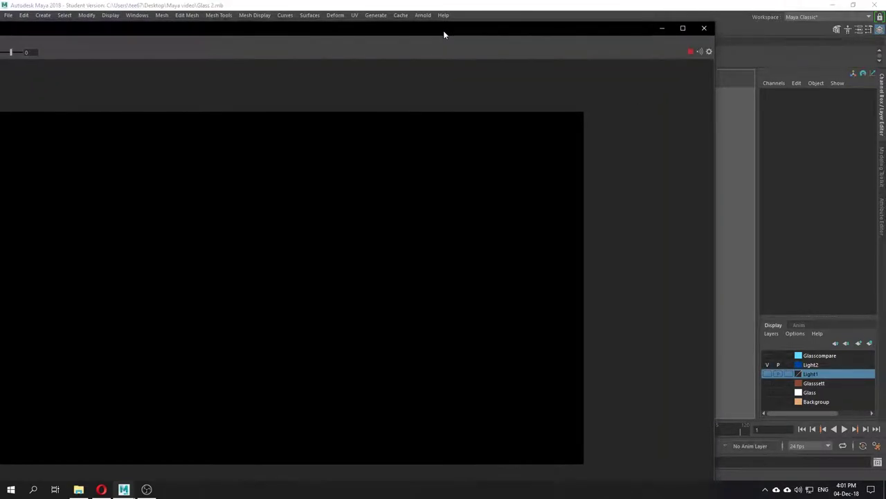
{"action": "left_click", "coordinate": [768, 366]}
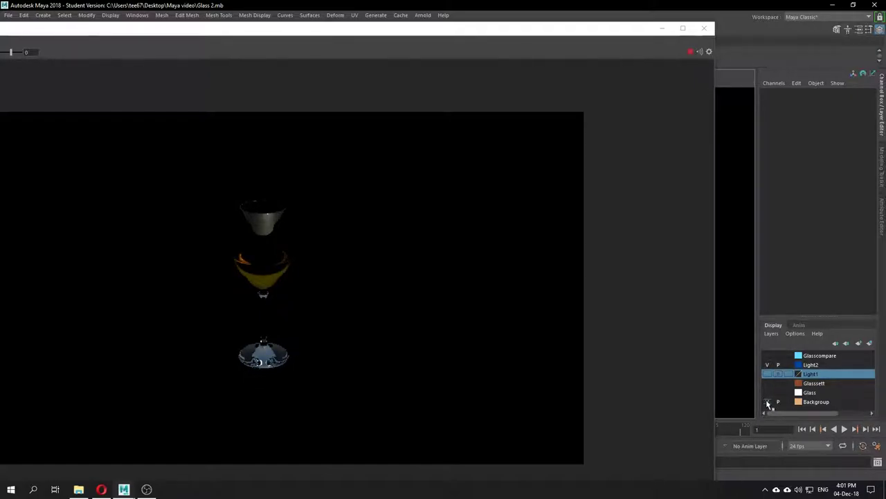
{"action": "left_click", "coordinate": [767, 403]}
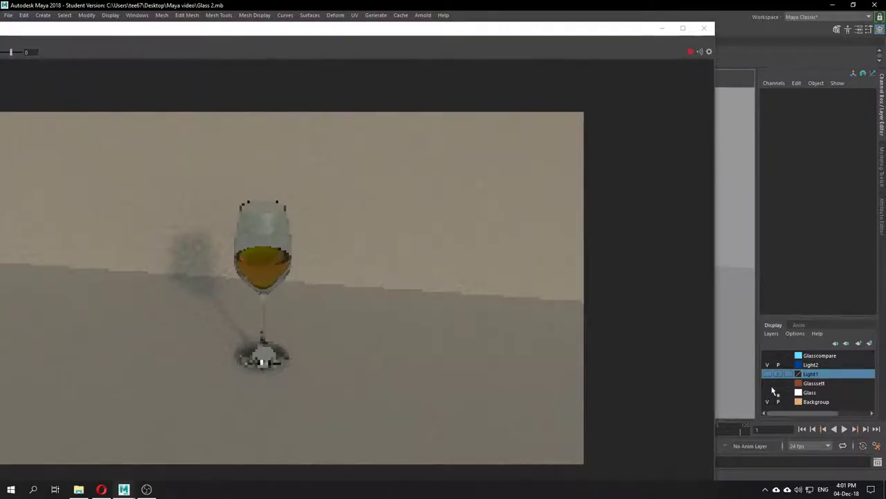
{"action": "left_click", "coordinate": [767, 374]}
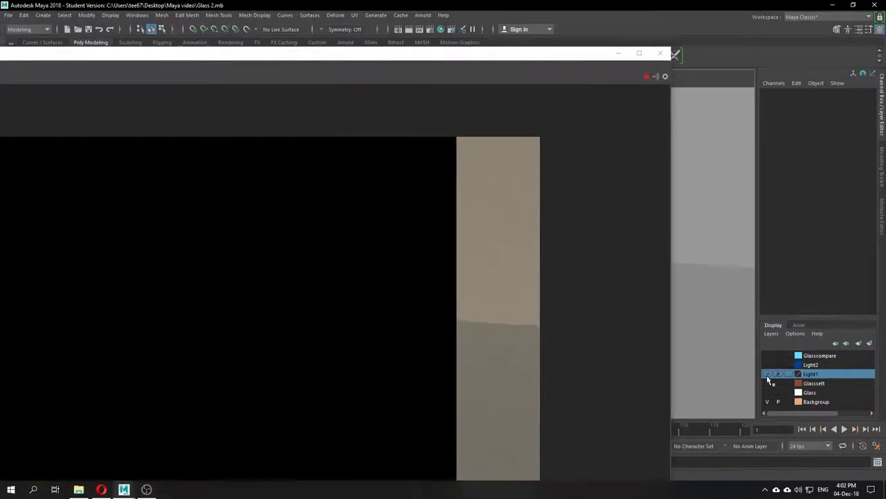
- Place the Arnold RenderView beside the perspective view and frame the wine closely from above
{"action": "left_click_drag", "start_coordinate": [407, 58], "coordinate": [490, 181]}
{"action": "left_click", "coordinate": [270, 192]}
{"action": "left_click_drag", "start_coordinate": [270, 191], "coordinate": [196, 223], "text": "alt"}
{"action": "middle_click_drag", "start_coordinate": [196, 223], "coordinate": [327, 189], "text": "alt"}
{"action": "left_click_drag", "start_coordinate": [429, 177], "coordinate": [633, 173]}
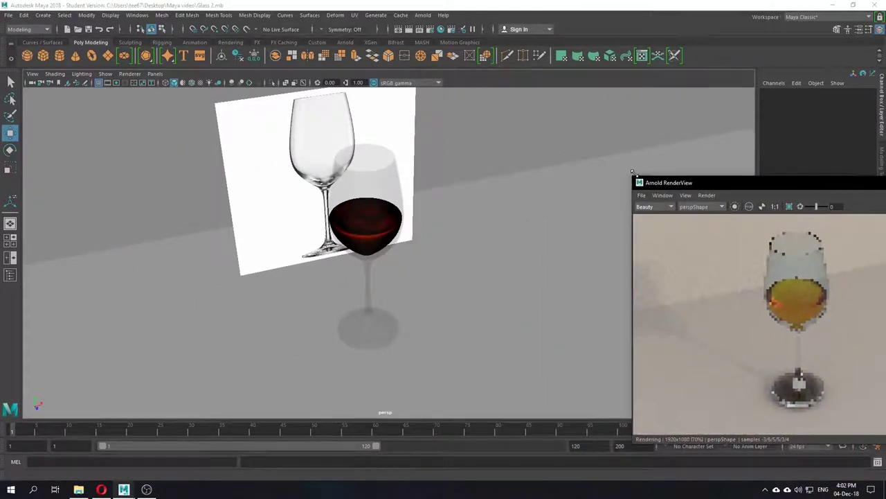
{"action": "left_click_drag", "start_coordinate": [694, 183], "coordinate": [563, 108]}
{"action": "left_click_drag", "start_coordinate": [630, 101], "coordinate": [630, 61]}
{"action": "middle_click_drag", "start_coordinate": [372, 199], "coordinate": [362, 203], "text": "alt"}
{"action": "right_click_drag", "start_coordinate": [362, 203], "coordinate": [390, 218], "text": "alt"}
{"action": "left_click_drag", "start_coordinate": [390, 219], "coordinate": [468, 257], "text": "alt"}
{"action": "left_click_drag", "start_coordinate": [370, 221], "coordinate": [384, 178], "text": "alt"}
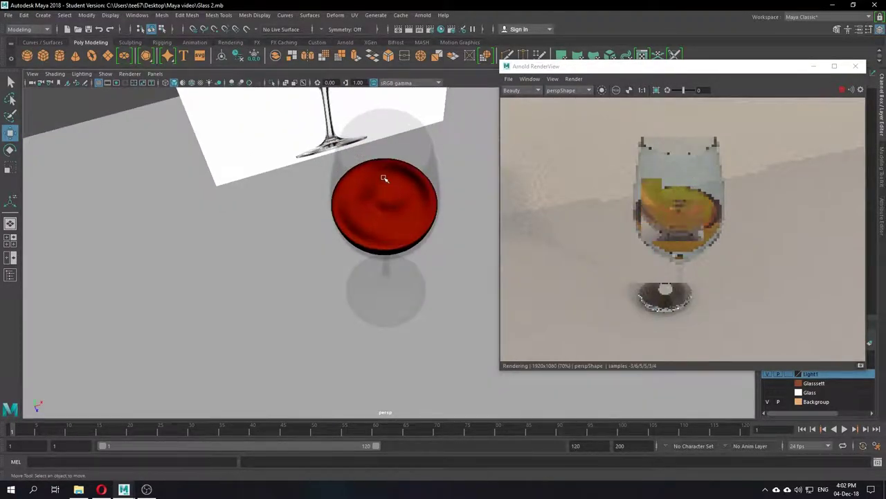
- Open the Hypershade and assign the water_pre material to the wine mesh inside the glass
{"action": "left_click", "coordinate": [383, 175]}
{"action": "left_click", "coordinate": [441, 30]}
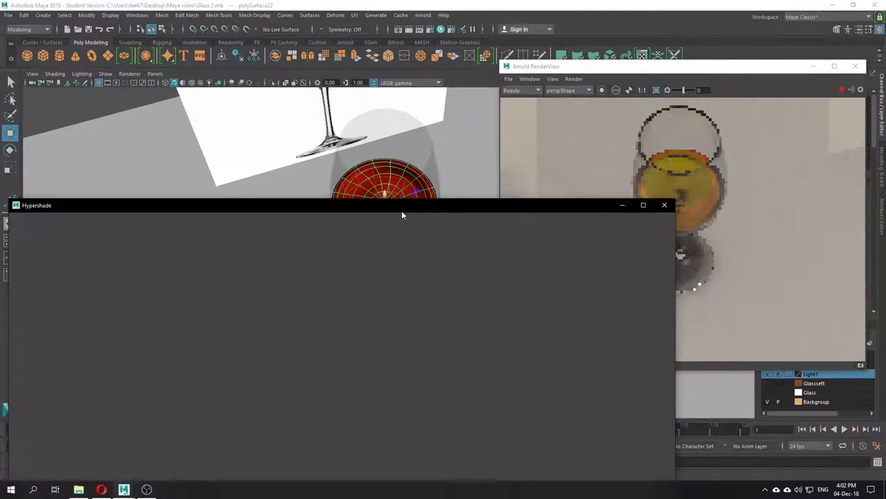
{"action": "left_click_drag", "start_coordinate": [401, 209], "coordinate": [366, 94]}
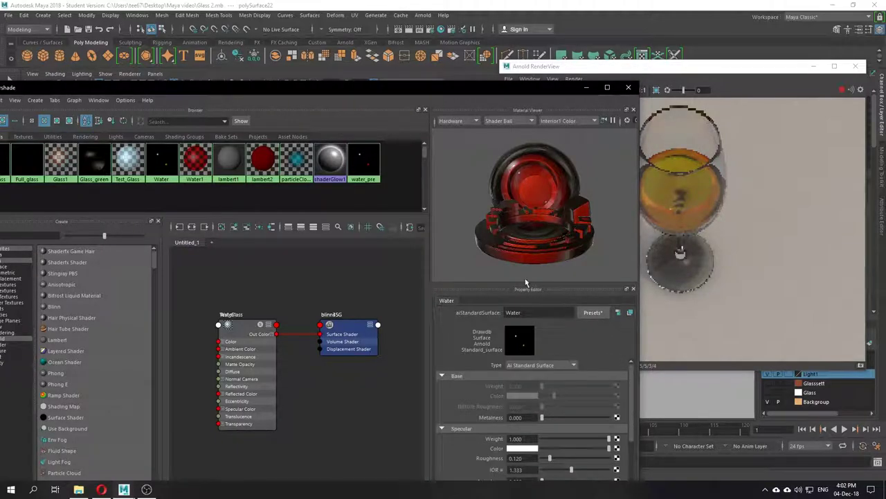
{"action": "left_click_drag", "start_coordinate": [290, 87], "coordinate": [363, 112]}
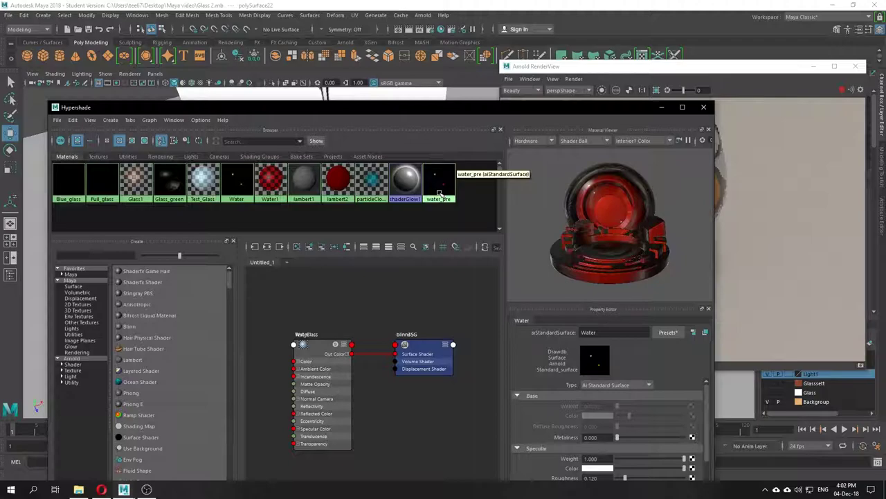
{"action": "right_click_drag", "start_coordinate": [439, 193], "coordinate": [444, 166]}
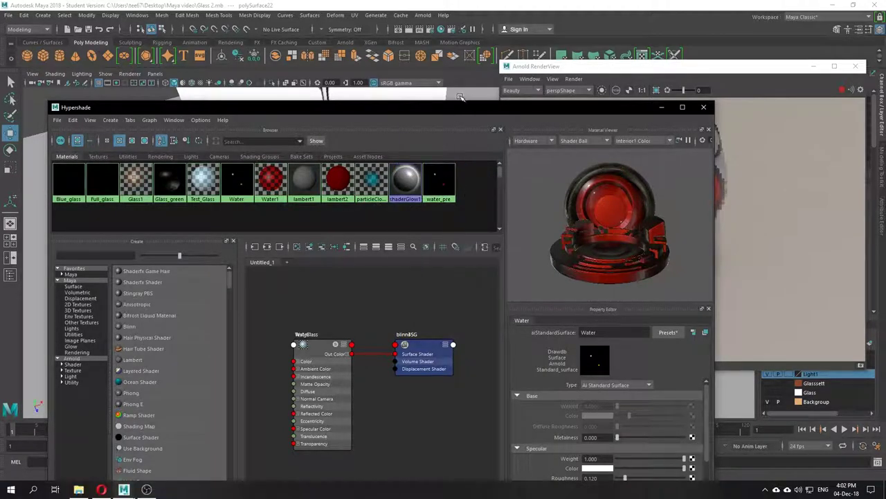
- Show the water_pre material's properties, check its list of presets without applying one, and close the Hypershade
{"action": "left_click", "coordinate": [441, 179]}
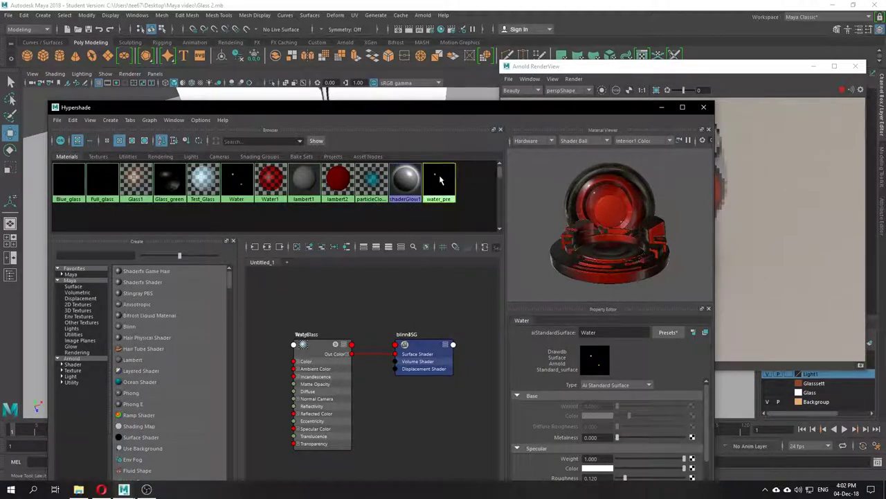
{"action": "left_click_drag", "start_coordinate": [477, 111], "coordinate": [334, 229]}
{"action": "middle_click_drag", "start_coordinate": [397, 168], "coordinate": [369, 190], "text": "alt"}
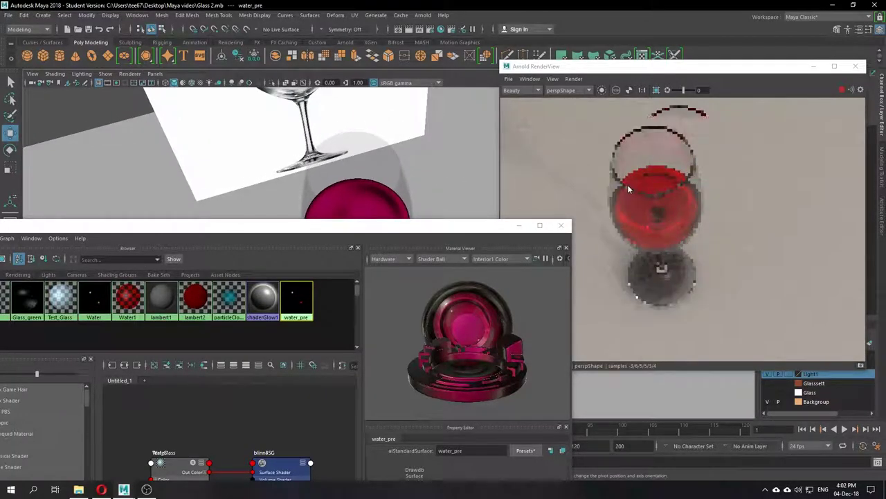
{"action": "left_click_drag", "start_coordinate": [457, 236], "coordinate": [358, 121]}
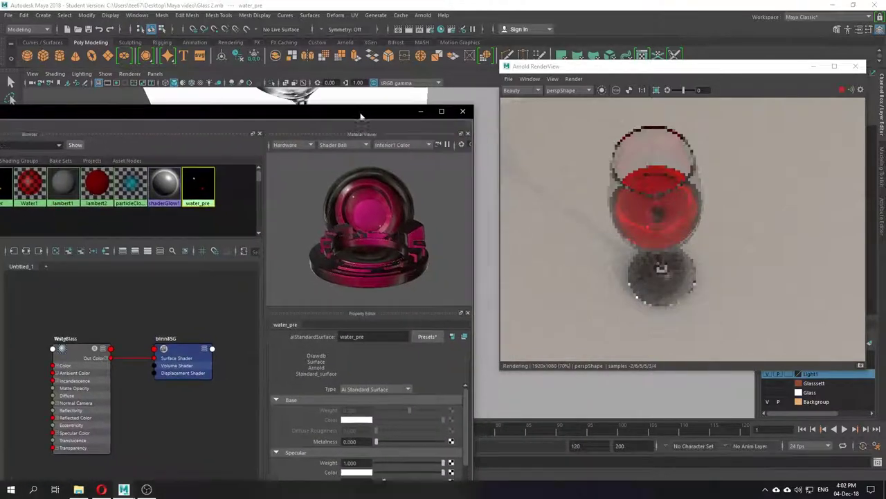
{"action": "left_click", "coordinate": [427, 337]}
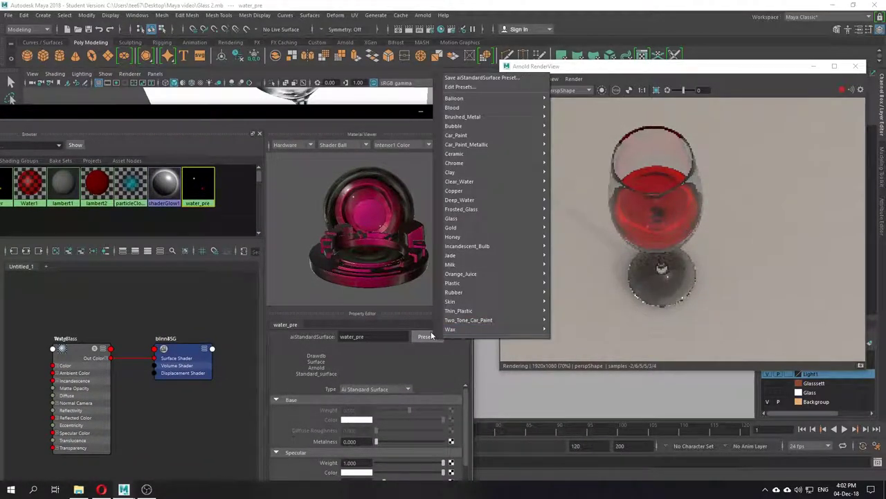
{"action": "left_click", "coordinate": [444, 398]}
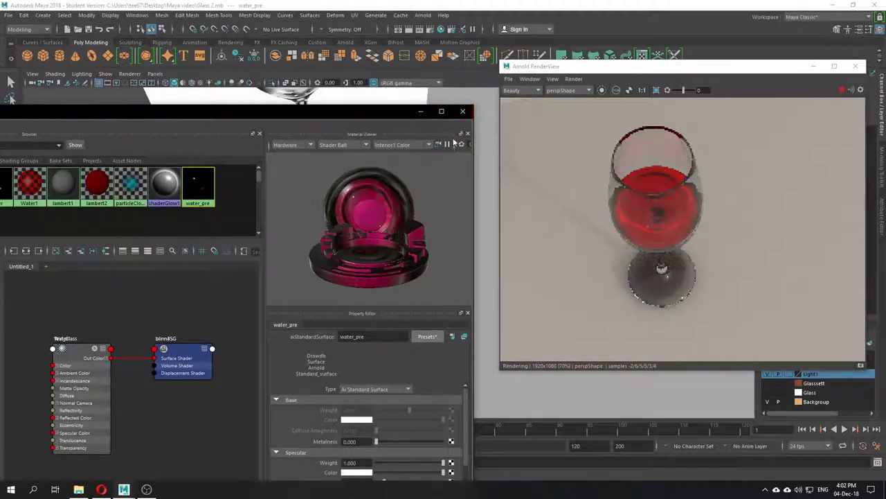
{"action": "left_click", "coordinate": [463, 112]}
- Try moving the glass mesh downward from a close view of its foot, and undo the move
{"action": "left_click_drag", "start_coordinate": [412, 332], "coordinate": [369, 297], "text": "alt"}
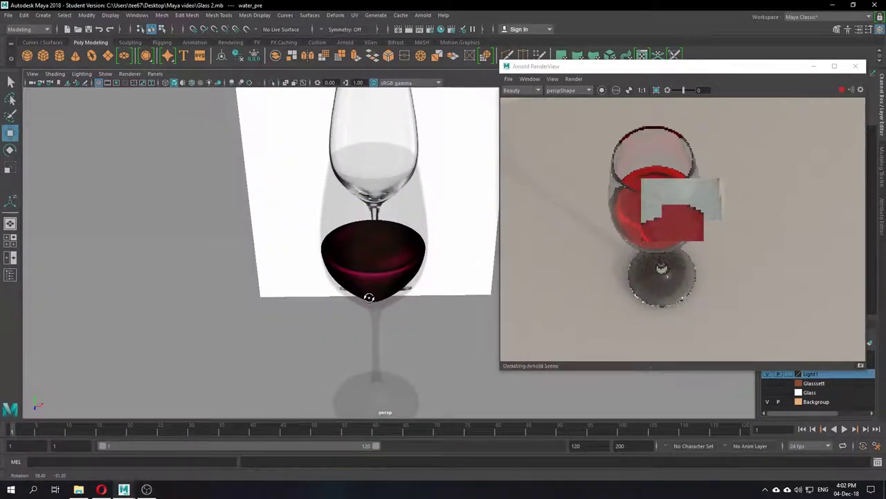
{"action": "middle_click_drag", "start_coordinate": [369, 298], "coordinate": [338, 265], "text": "alt"}
{"action": "left_click_drag", "start_coordinate": [338, 266], "coordinate": [376, 279], "text": "alt"}
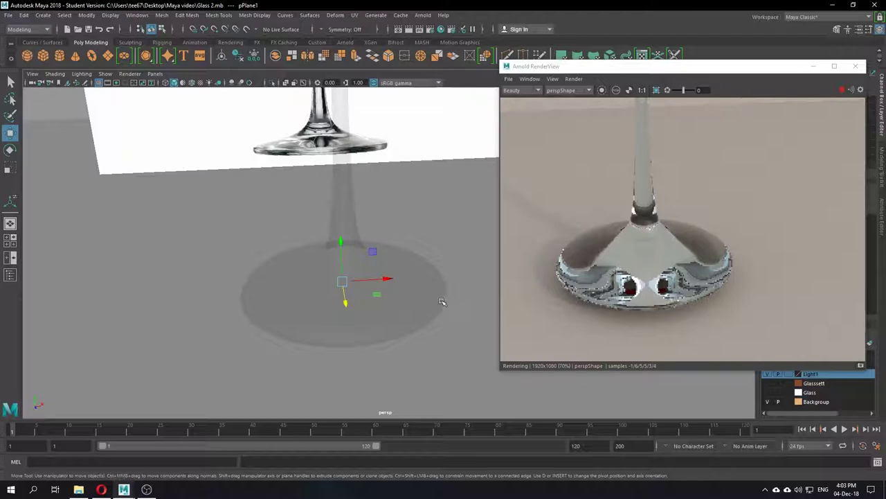
{"action": "left_click", "coordinate": [386, 292]}
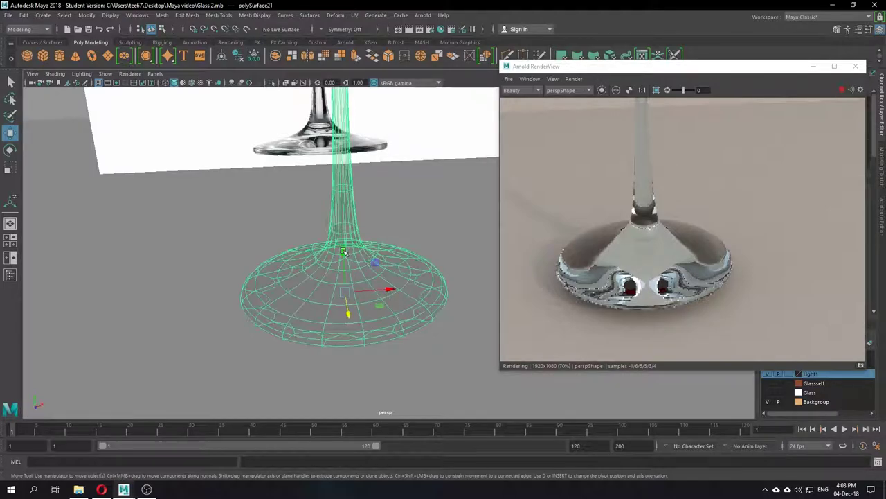
{"action": "left_click_drag", "start_coordinate": [343, 251], "coordinate": [370, 322]}
{"action": "scroll", "coordinate": [363, 280], "scroll_direction": "down", "scroll_amount": 1}
{"action": "key", "text": "ctrl+z"}
{"action": "key", "text": "ctrl+z"}
- Frame the whole glass, move the Arnold RenderView off the layer list and toggle the Glasssett layer's visibility
{"action": "scroll", "coordinate": [363, 280], "scroll_direction": "down", "scroll_amount": 5}
{"action": "scroll", "coordinate": [358, 321], "scroll_direction": "up", "scroll_amount": 2}
{"action": "scroll", "coordinate": [331, 319], "scroll_direction": "down", "scroll_amount": 1}
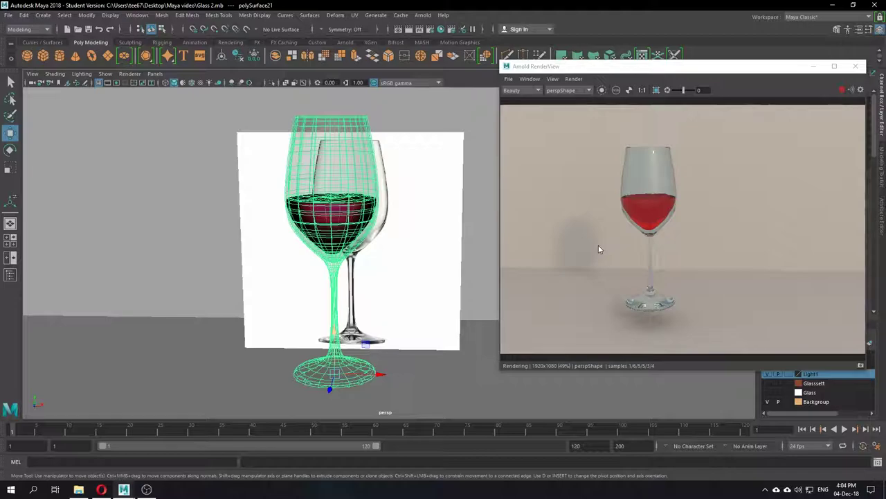
{"action": "left_click_drag", "start_coordinate": [660, 69], "coordinate": [157, 81]}
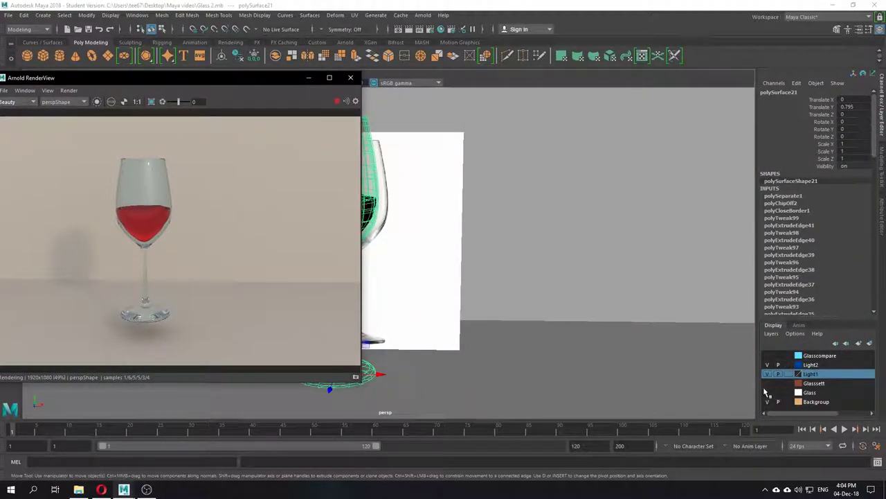
{"action": "left_click", "coordinate": [767, 383]}
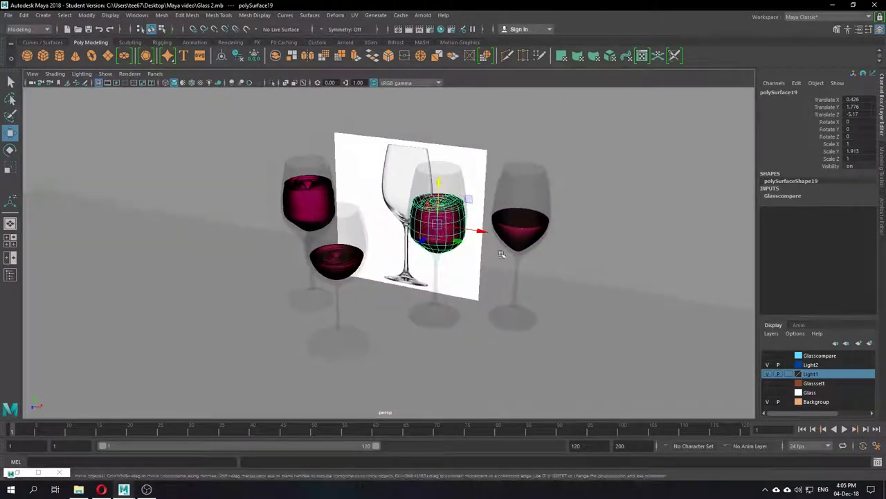
- Frame the group of wine-filled comparison glasses in perspective and restore the minimized Arnold RenderView to render them
{"action": "left_click_drag", "start_coordinate": [582, 289], "coordinate": [535, 290], "text": "alt"}
{"action": "right_click_drag", "start_coordinate": [535, 290], "coordinate": [551, 309], "text": "alt"}
{"action": "middle_click_drag", "start_coordinate": [551, 310], "coordinate": [511, 342], "text": "alt"}
{"action": "right_click_drag", "start_coordinate": [511, 342], "coordinate": [517, 322], "text": "alt"}
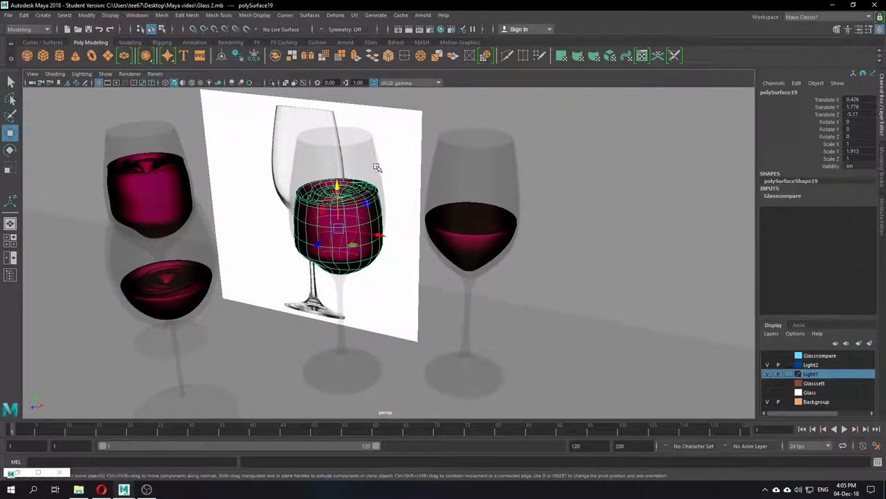
{"action": "left_click", "coordinate": [23, 473]}
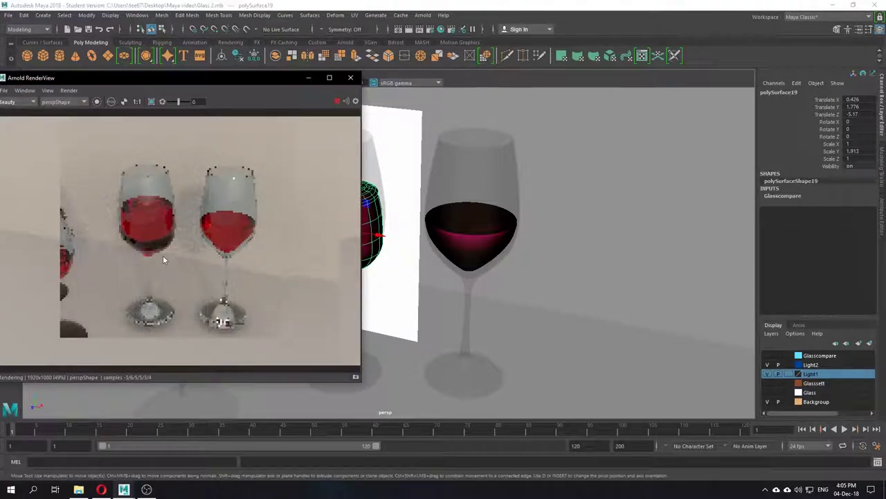
{"action": "middle_click_drag", "start_coordinate": [410, 236], "coordinate": [460, 256], "text": "alt"}
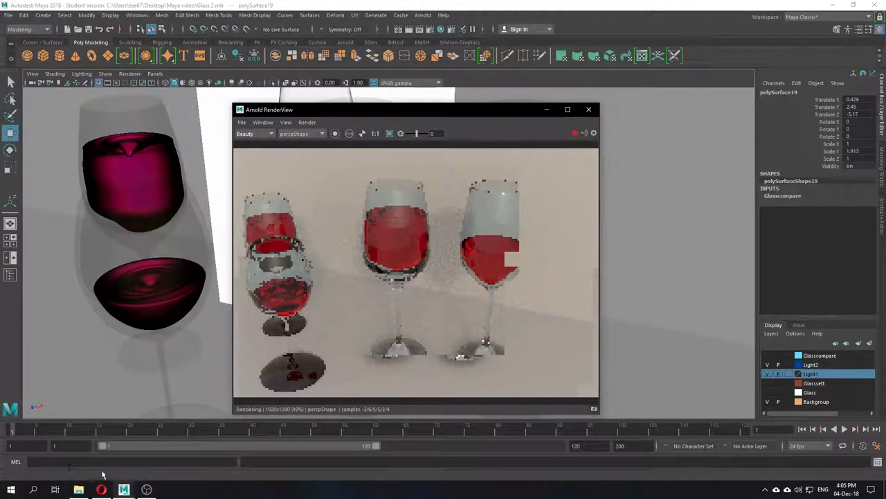
{"action": "left_click", "coordinate": [147, 490]}
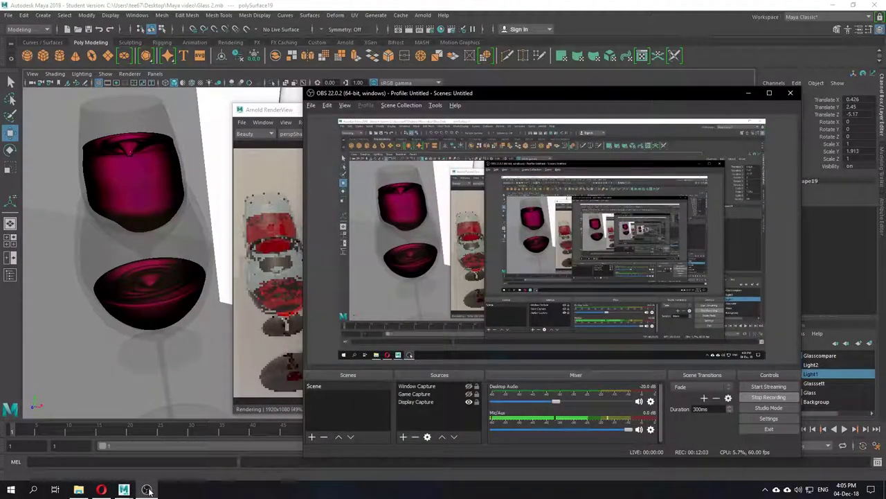
{"action": "left_click", "coordinate": [147, 489]}
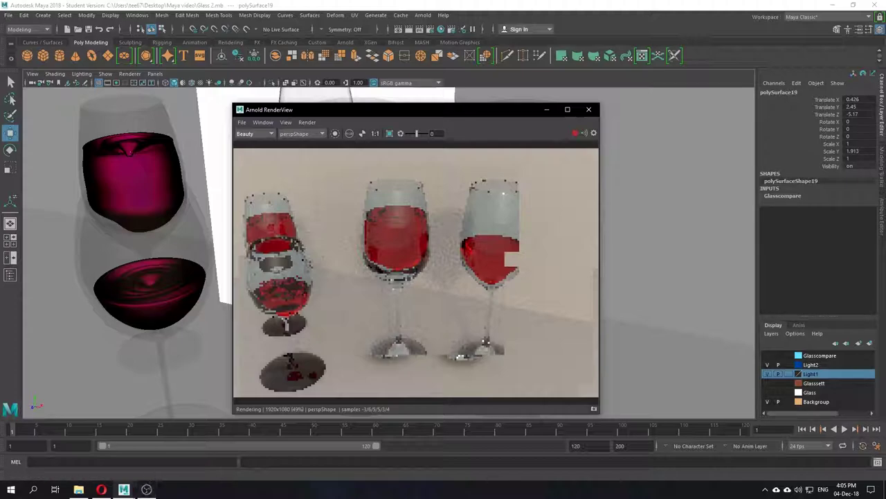
{"action": "mouse_move", "coordinate": [146, 488]}
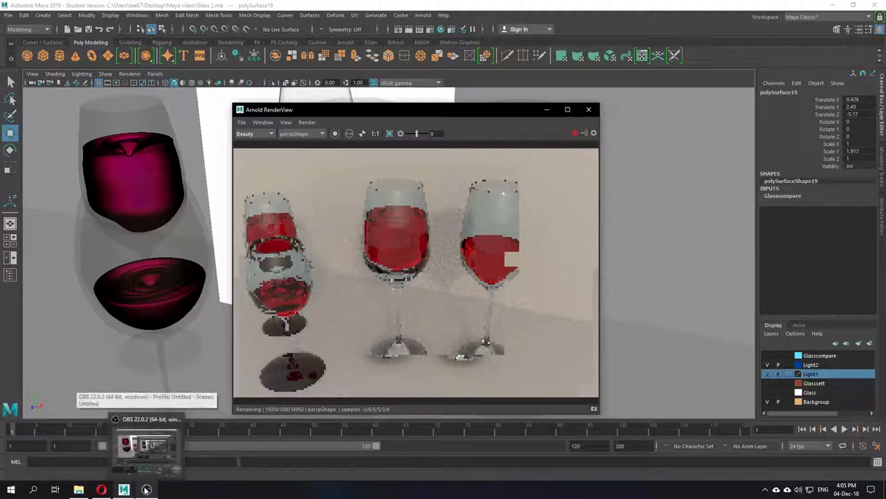
{"action": "left_click", "coordinate": [430, 272]}
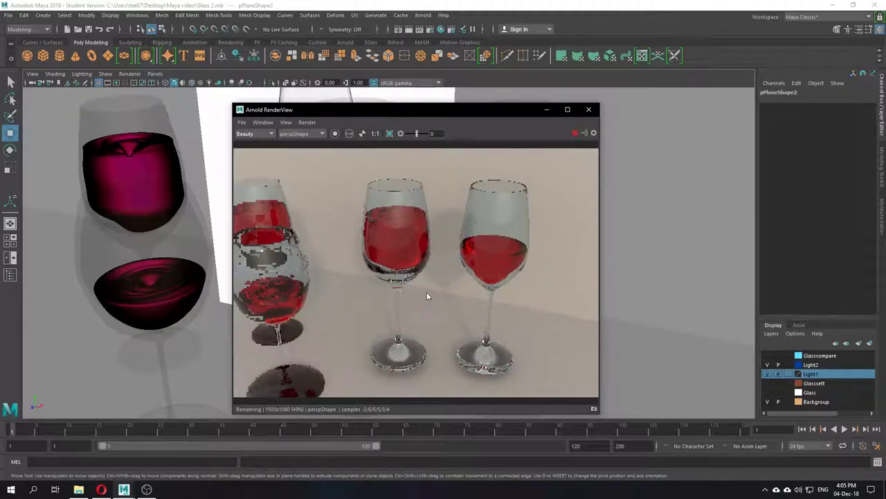